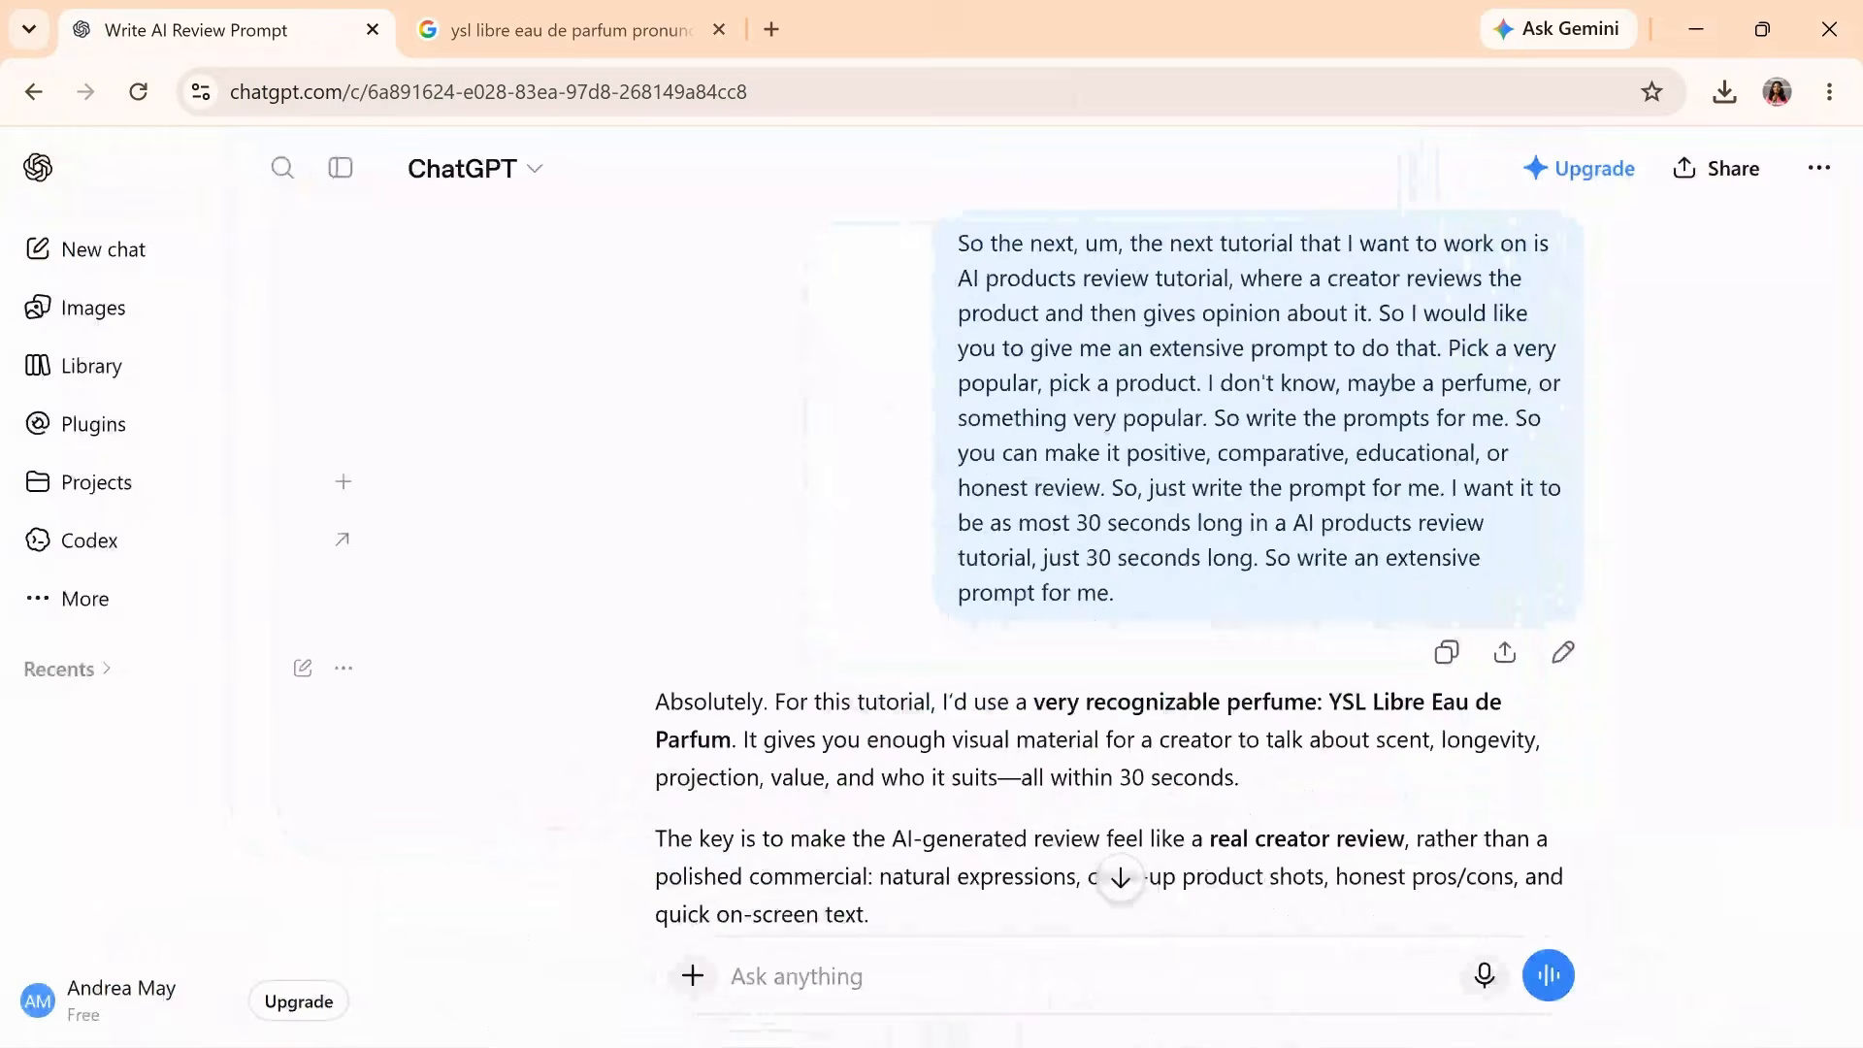
# - Check the YSL Libre pronunciation in the Google results, then return to the ChatGPT conversation
pyautogui.scroll(-3, 1366, 292)
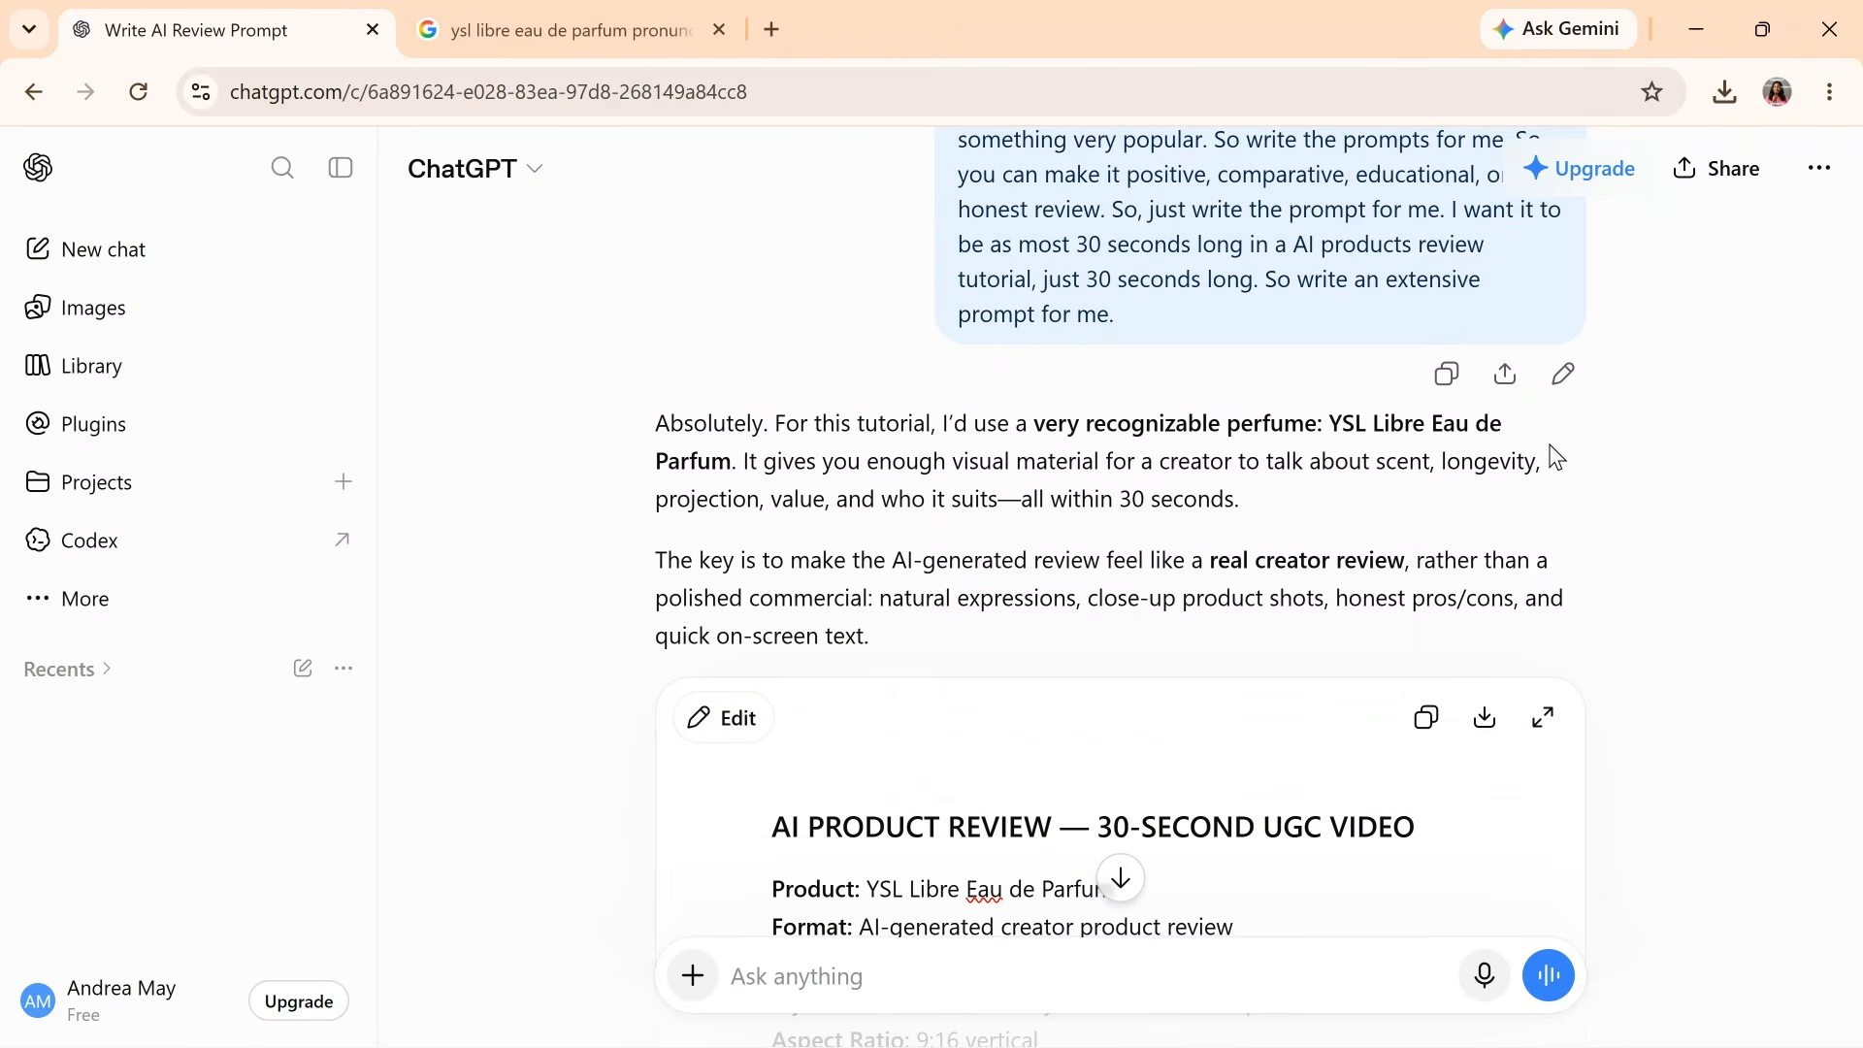
pyautogui.hotkey('ctrl', 'Tab')
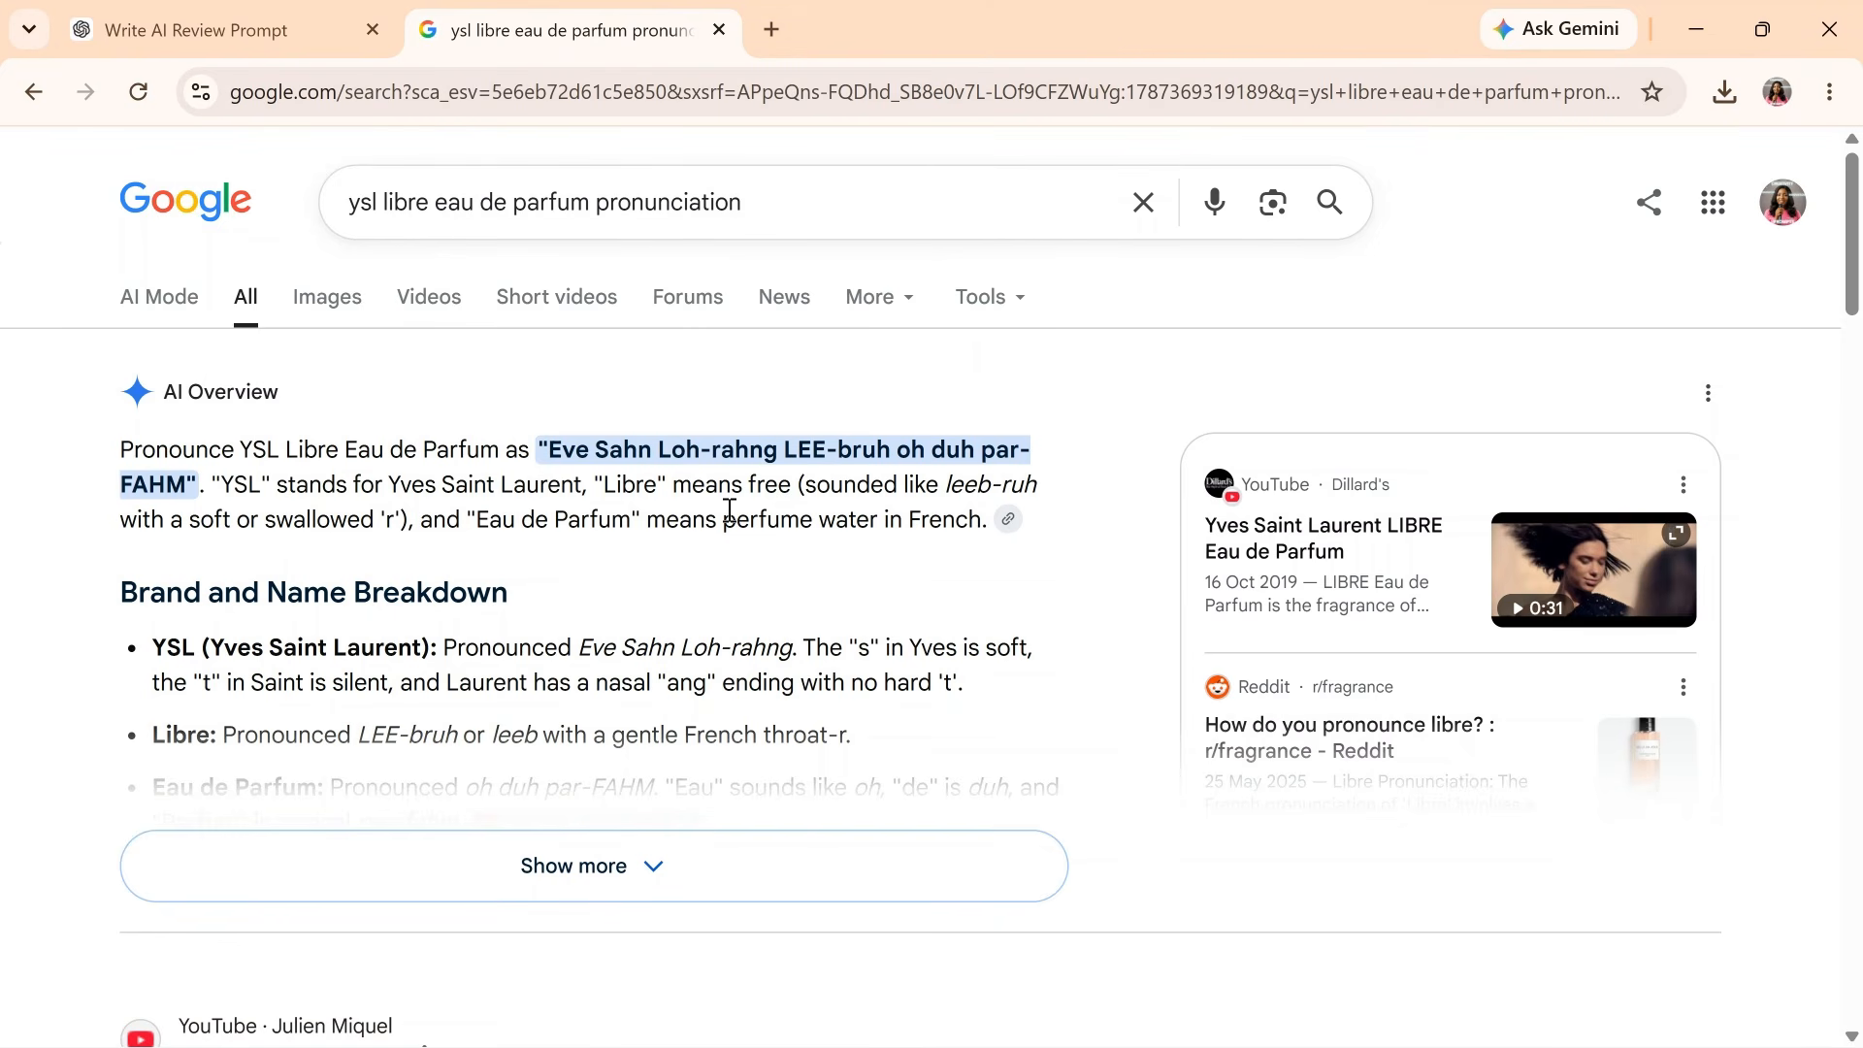
pyautogui.click(251, 20)
# - Read through the generated review prompt and copy its creator description block
pyautogui.scroll(-5, 1198, 623)
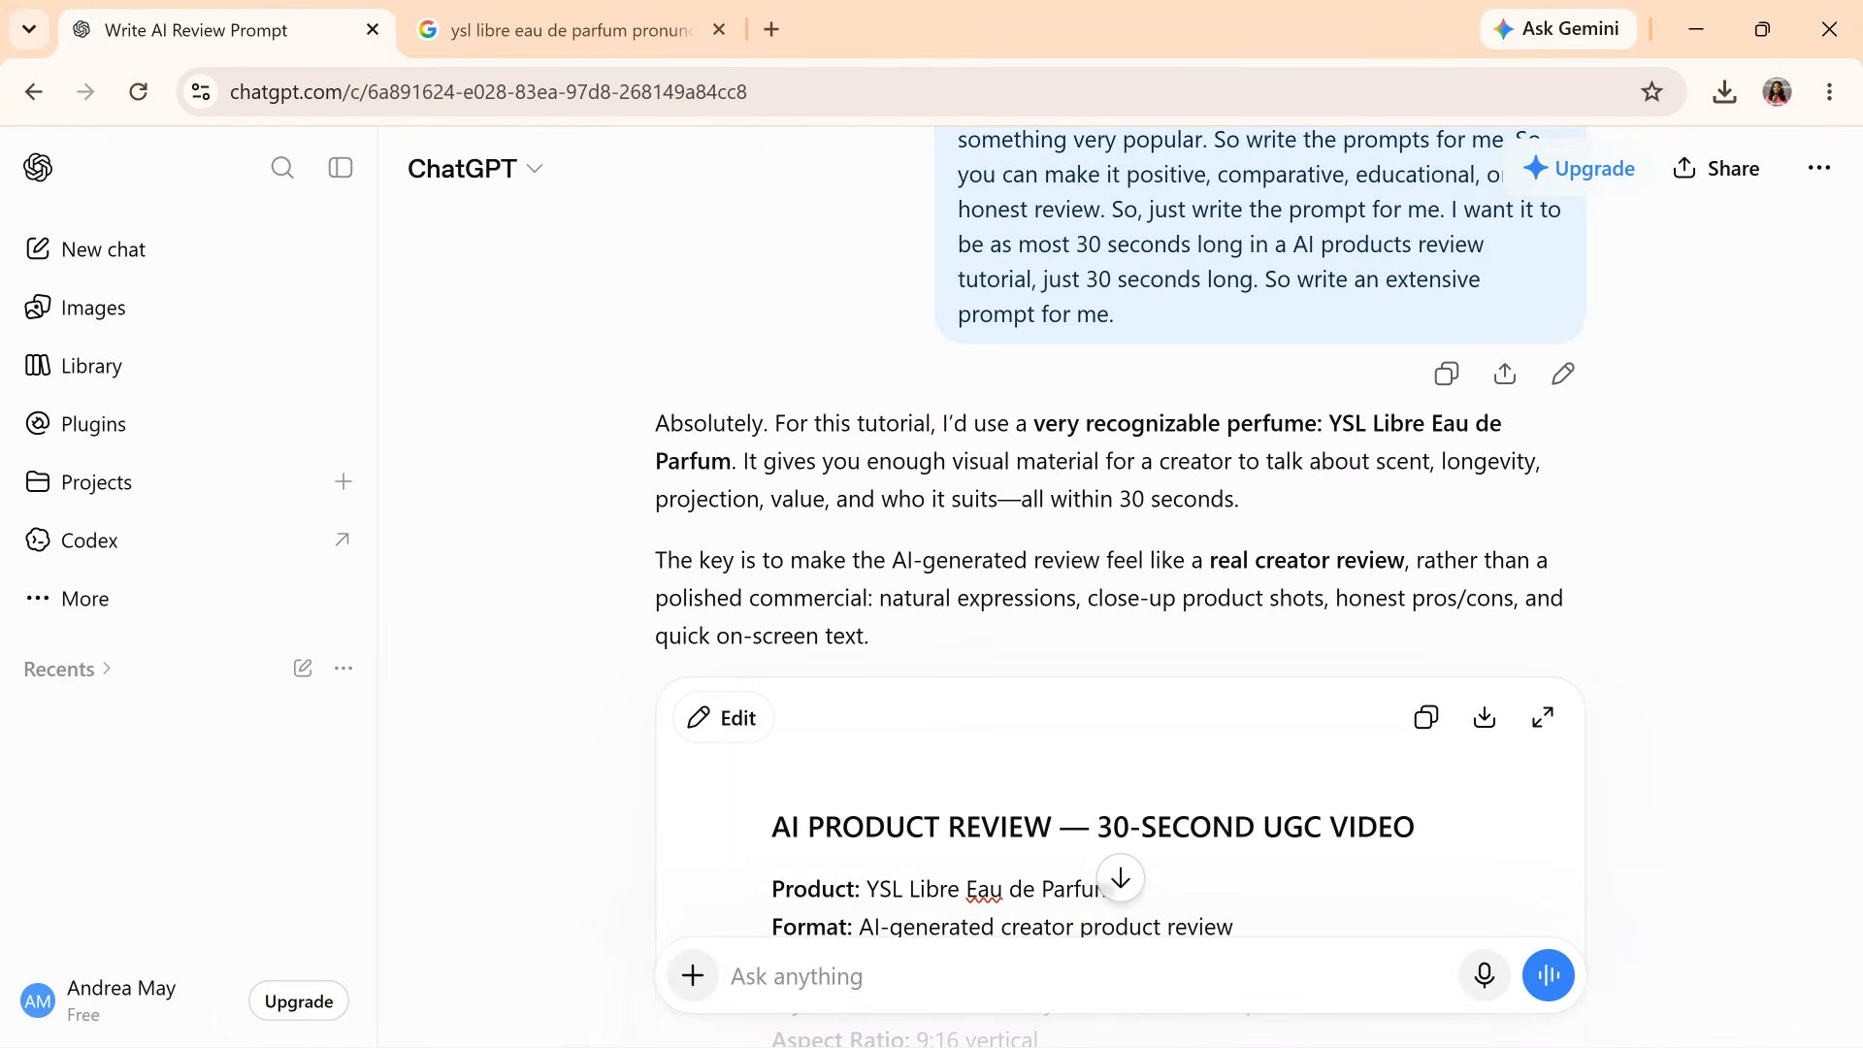
pyautogui.scroll(-5, 1106, 582)
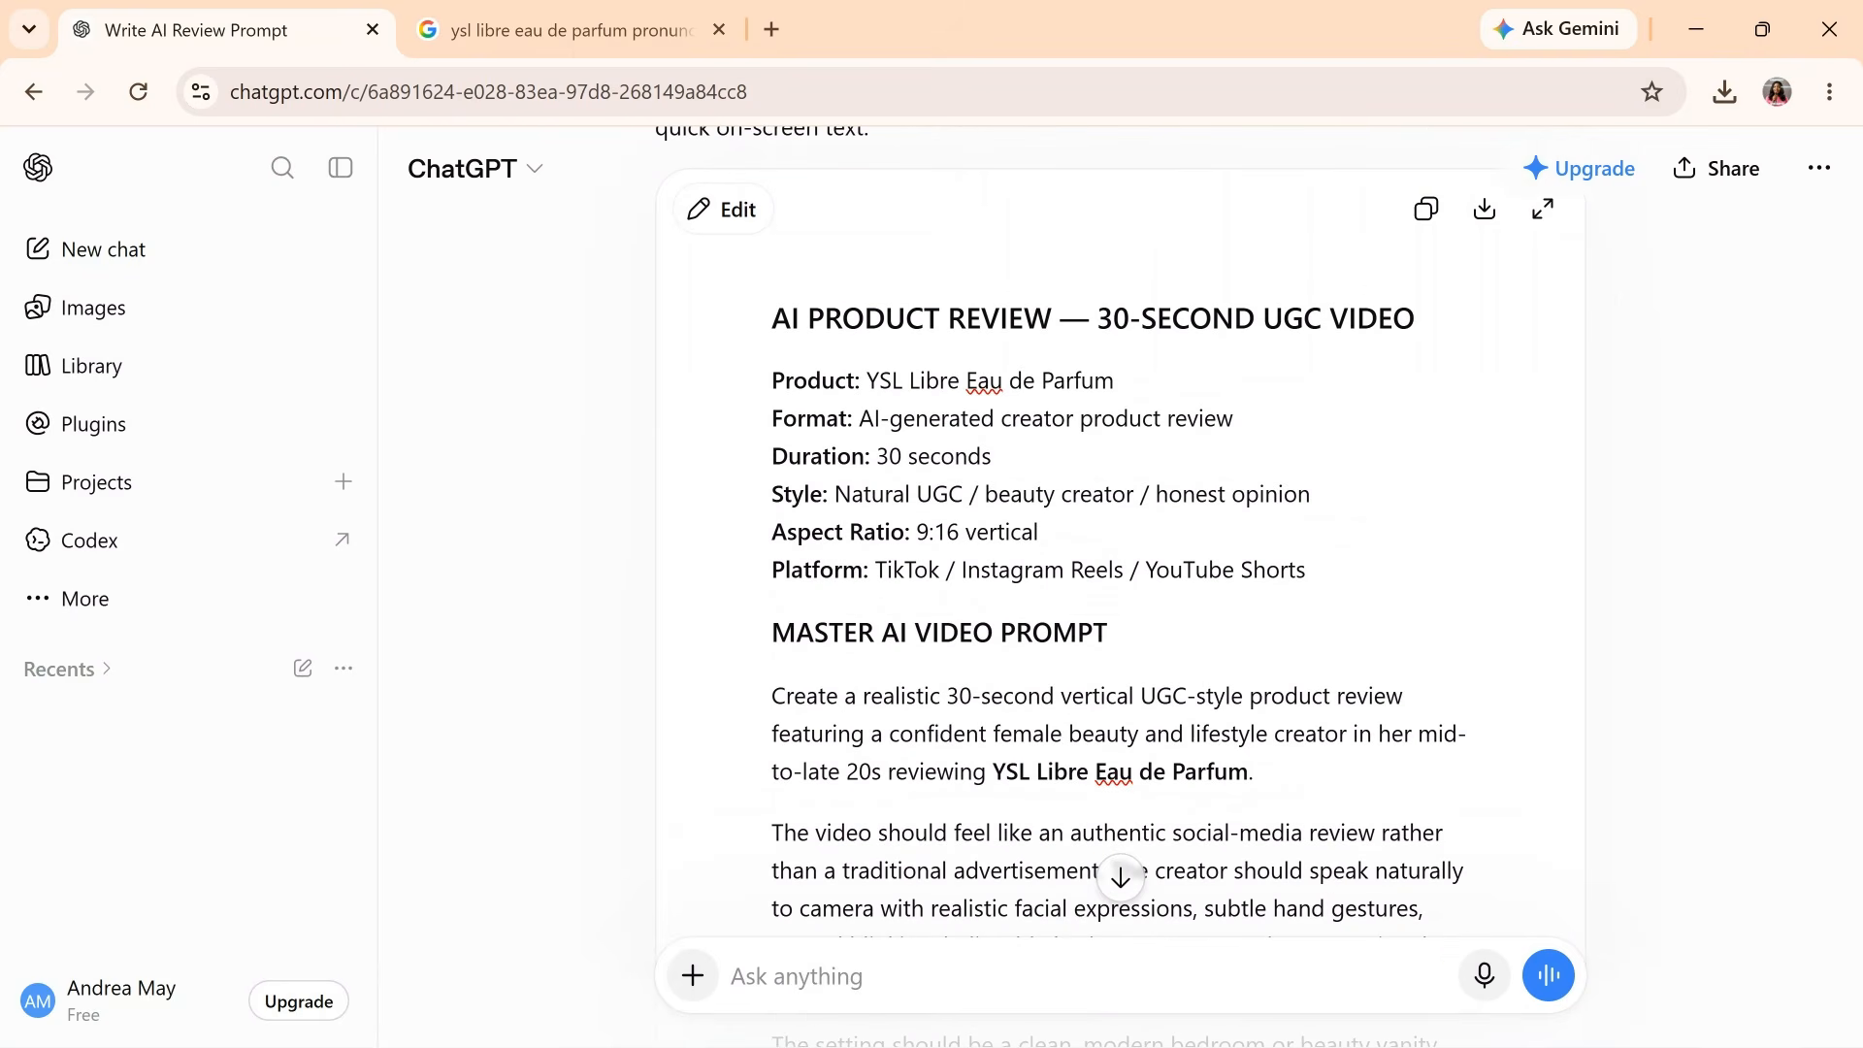
pyautogui.scroll(-2, 1206, 524)
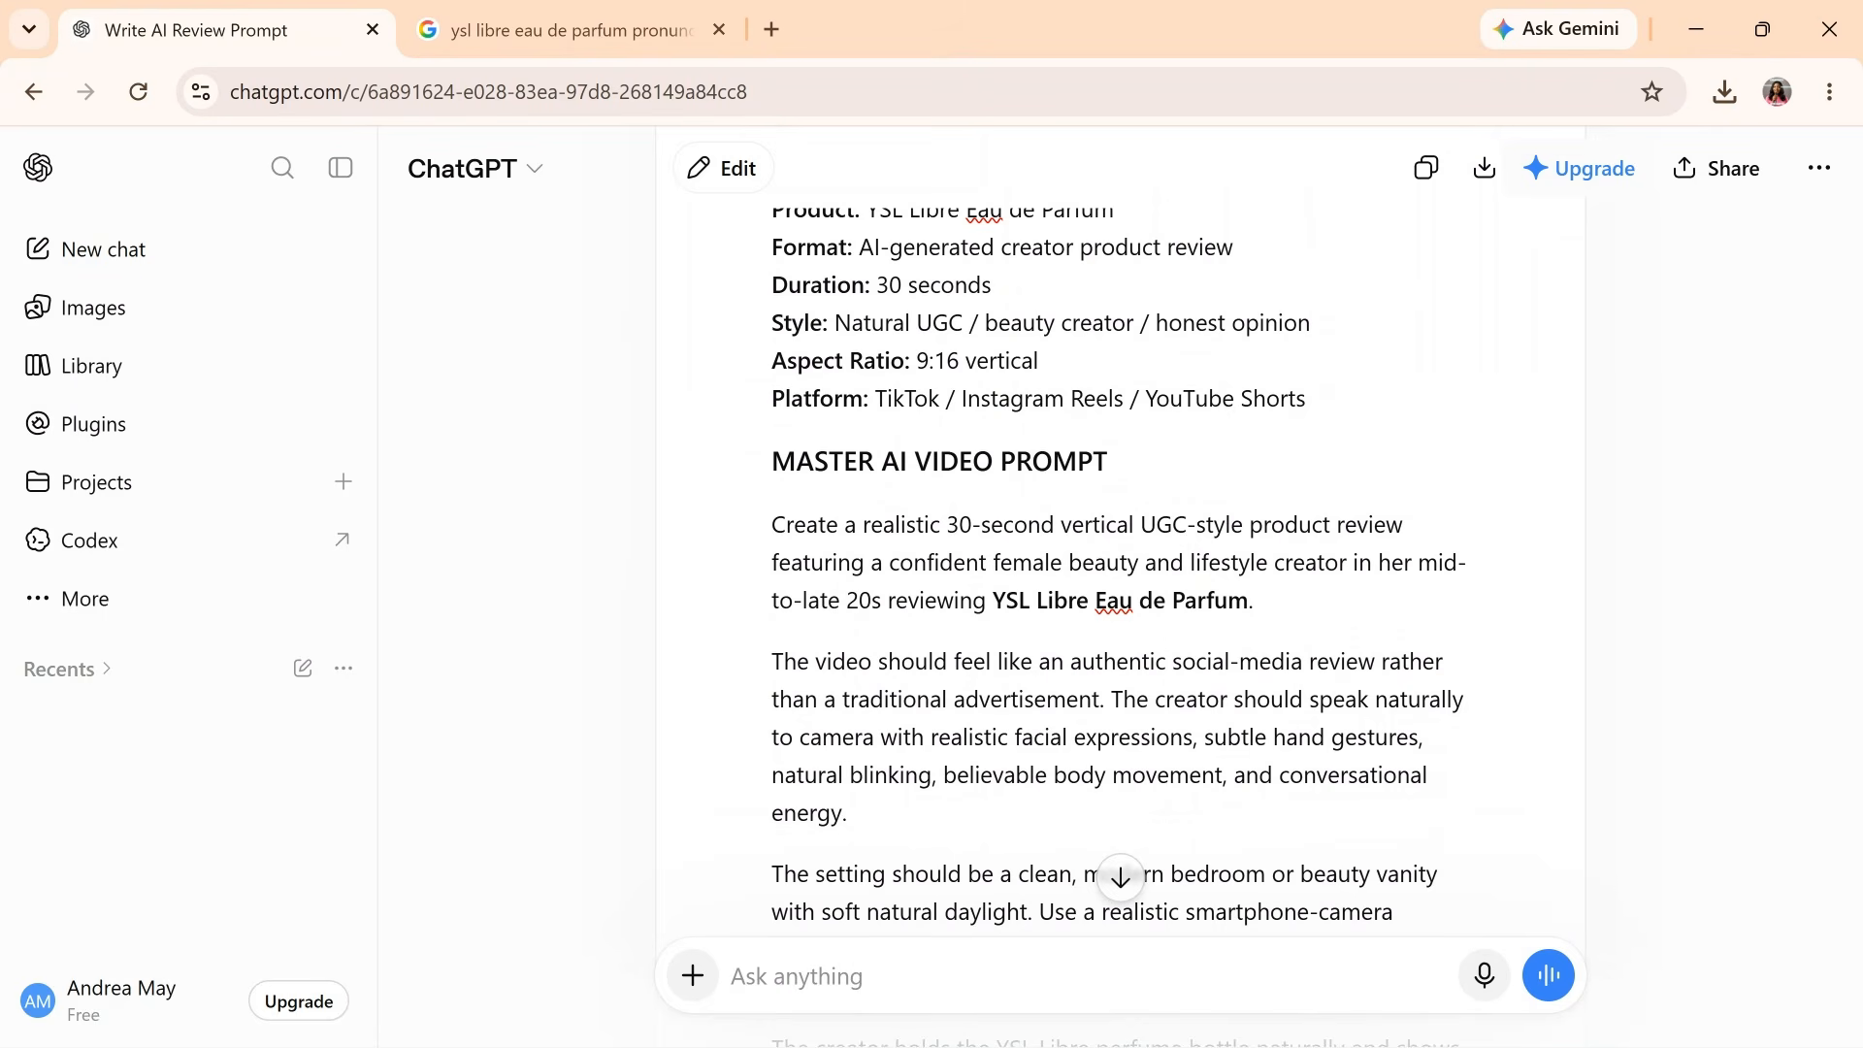
pyautogui.scroll(-1, 1206, 437)
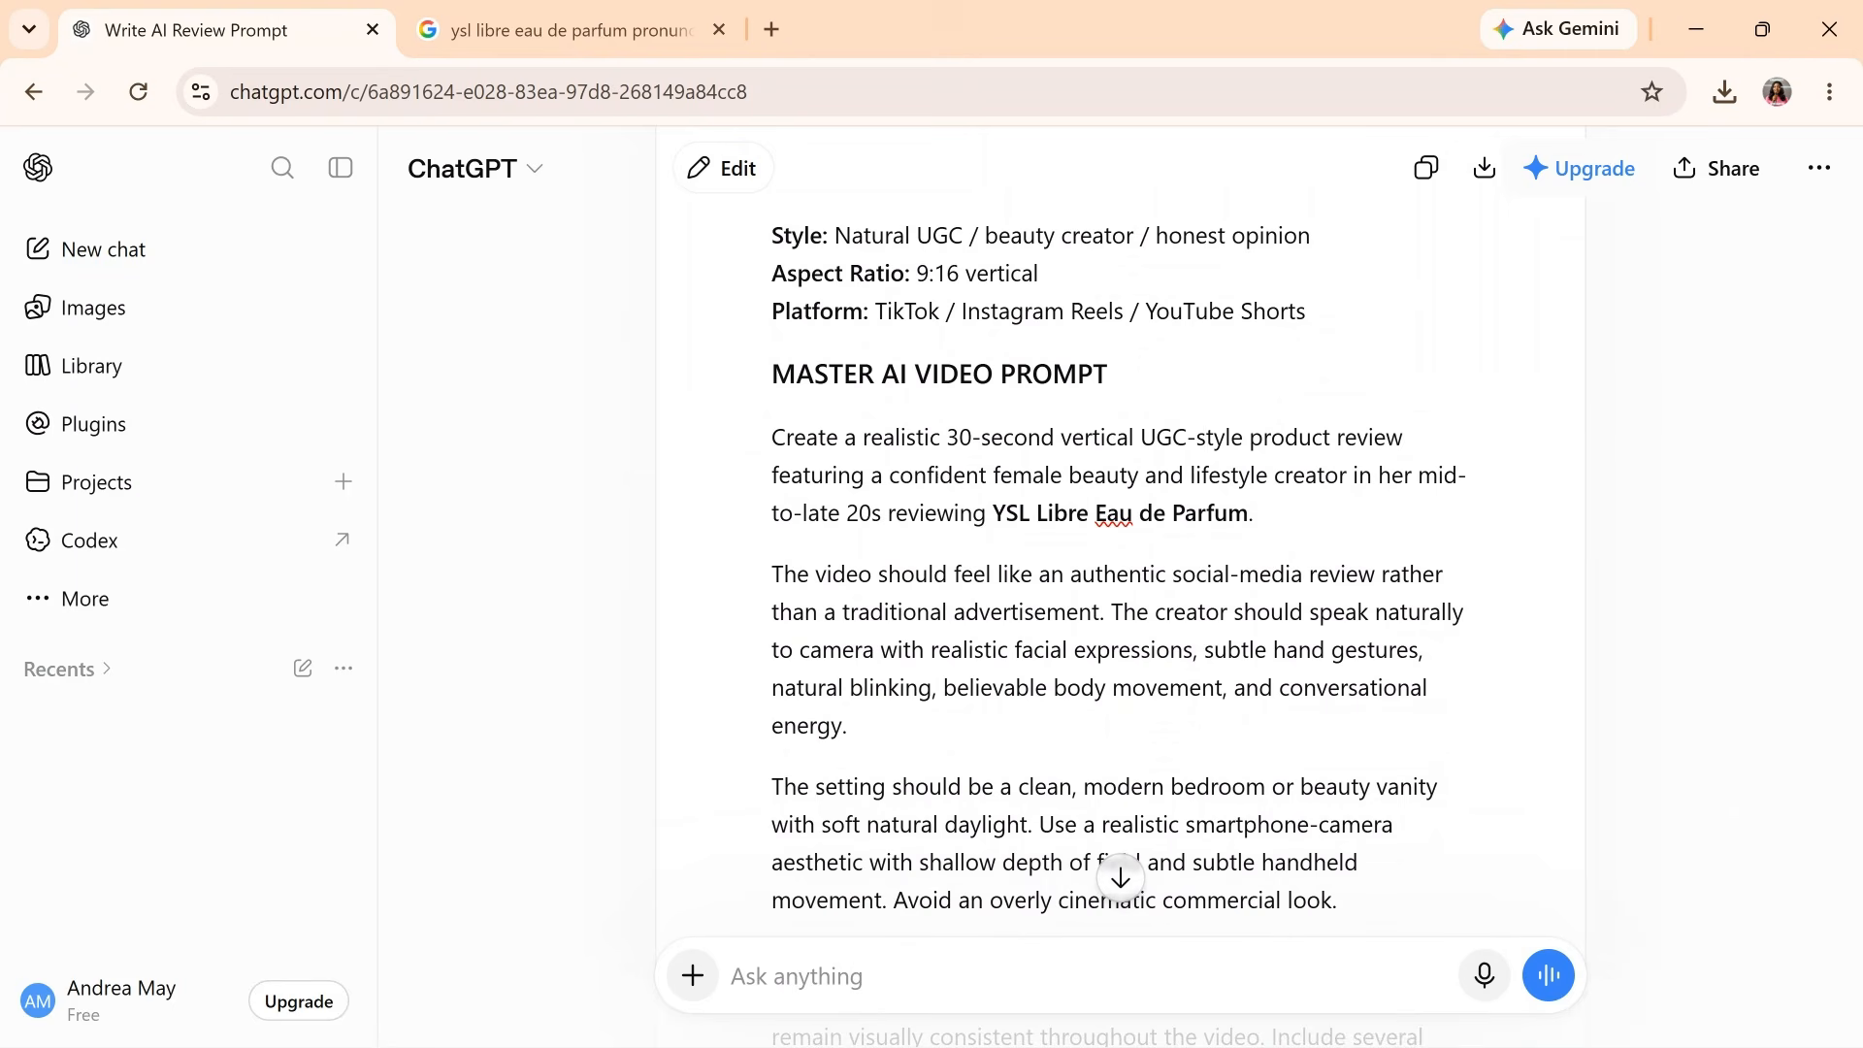
pyautogui.scroll(-1, 1206, 355)
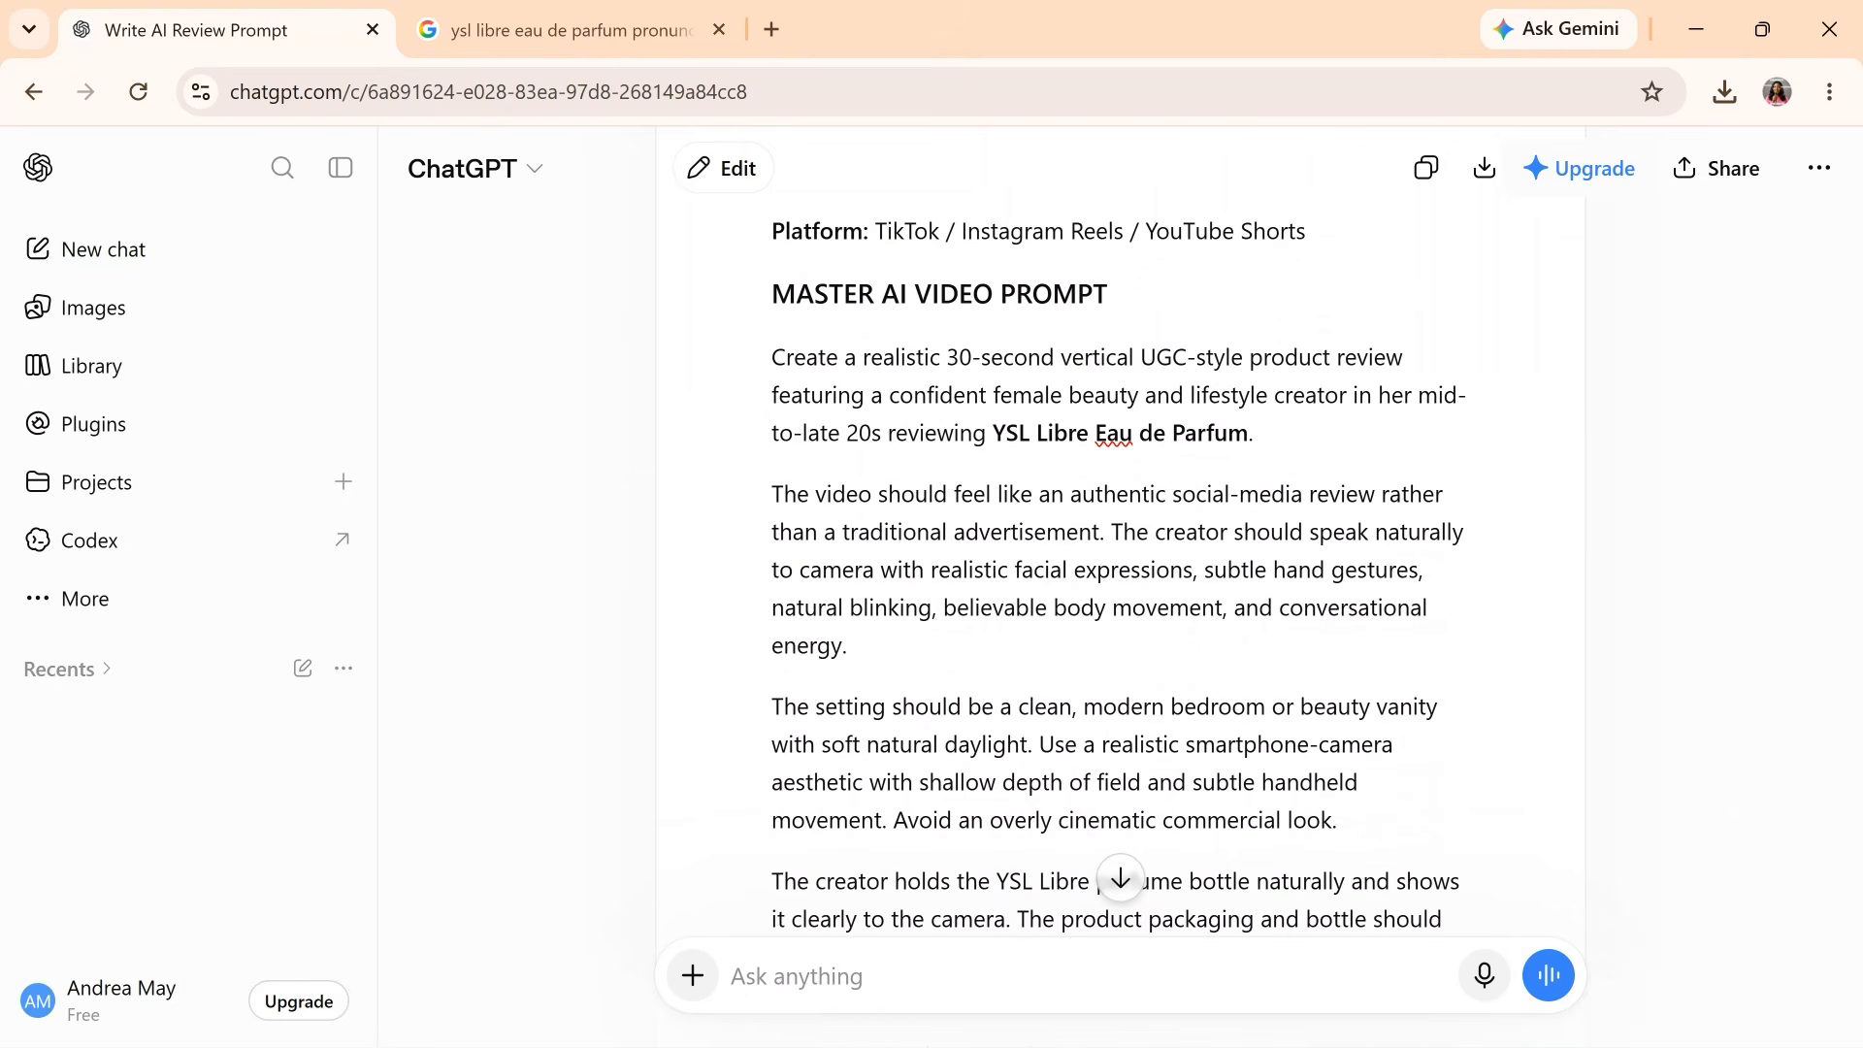
pyautogui.scroll(-1, 1206, 357)
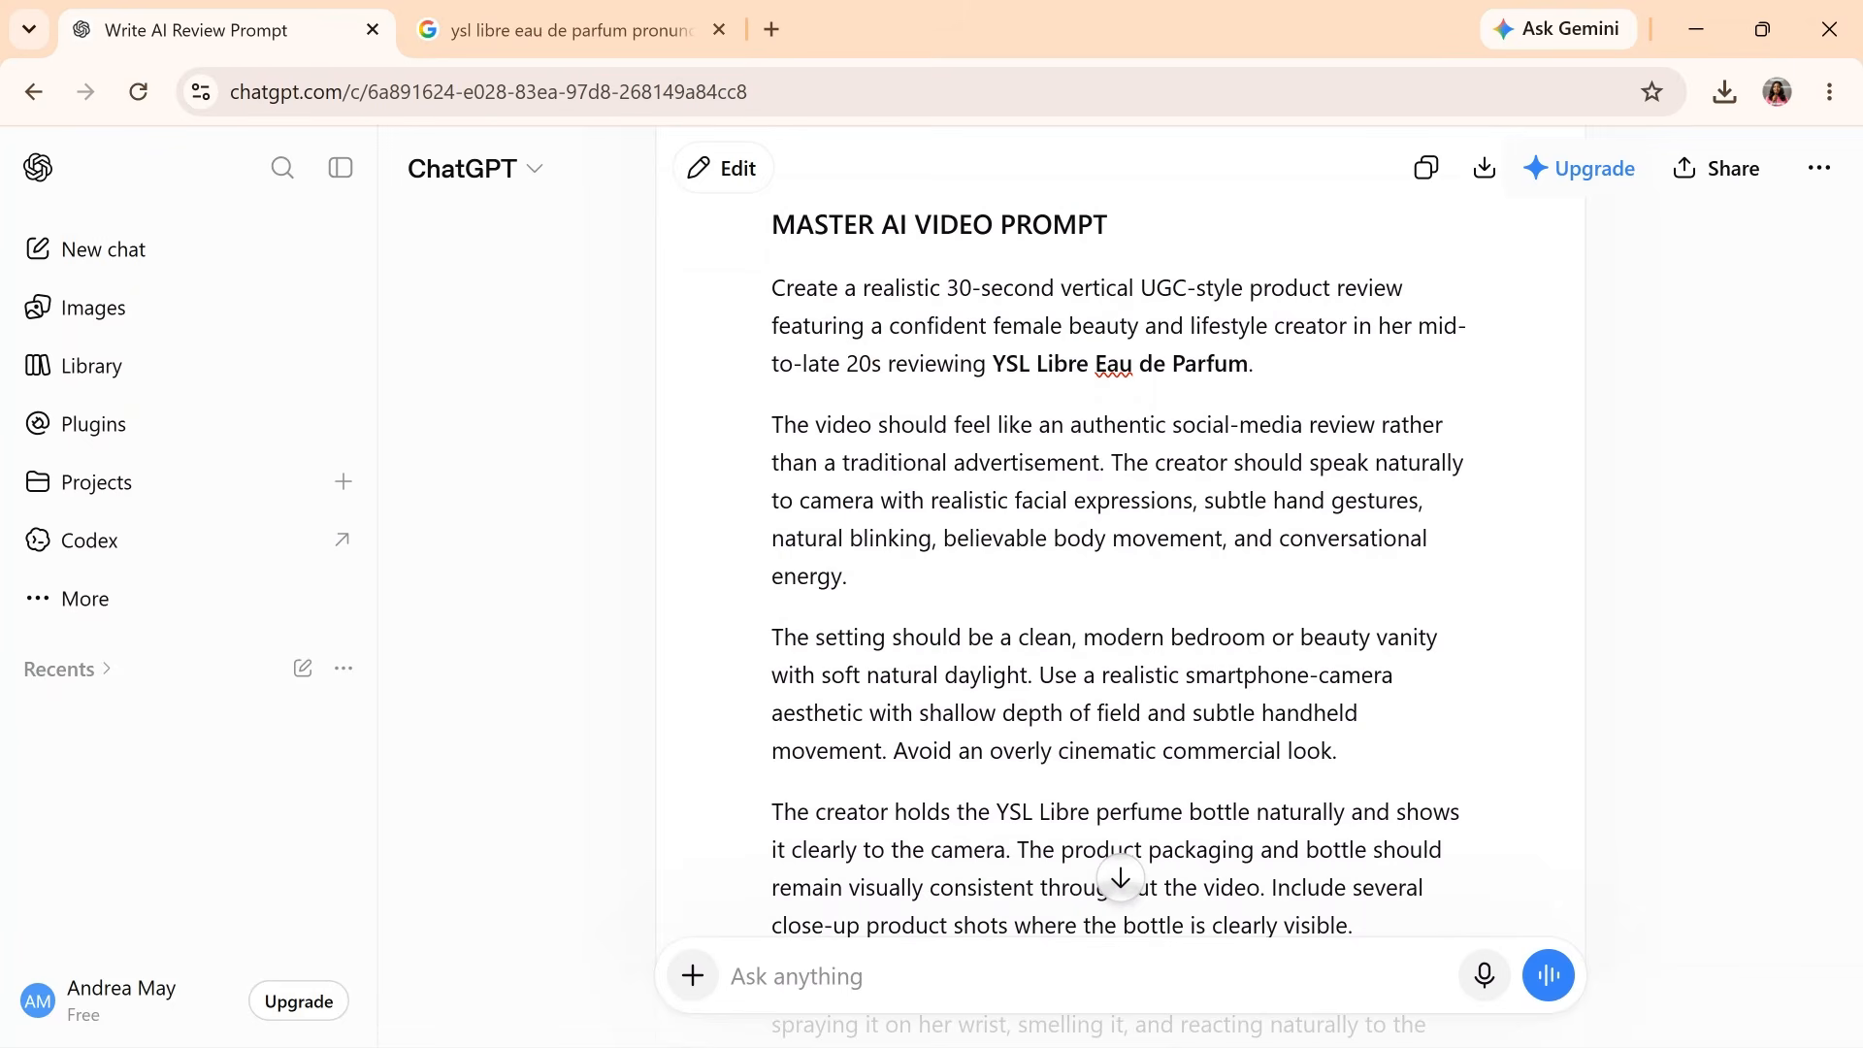
pyautogui.scroll(2, 1359, 711)
pyautogui.scroll(-1, 1358, 711)
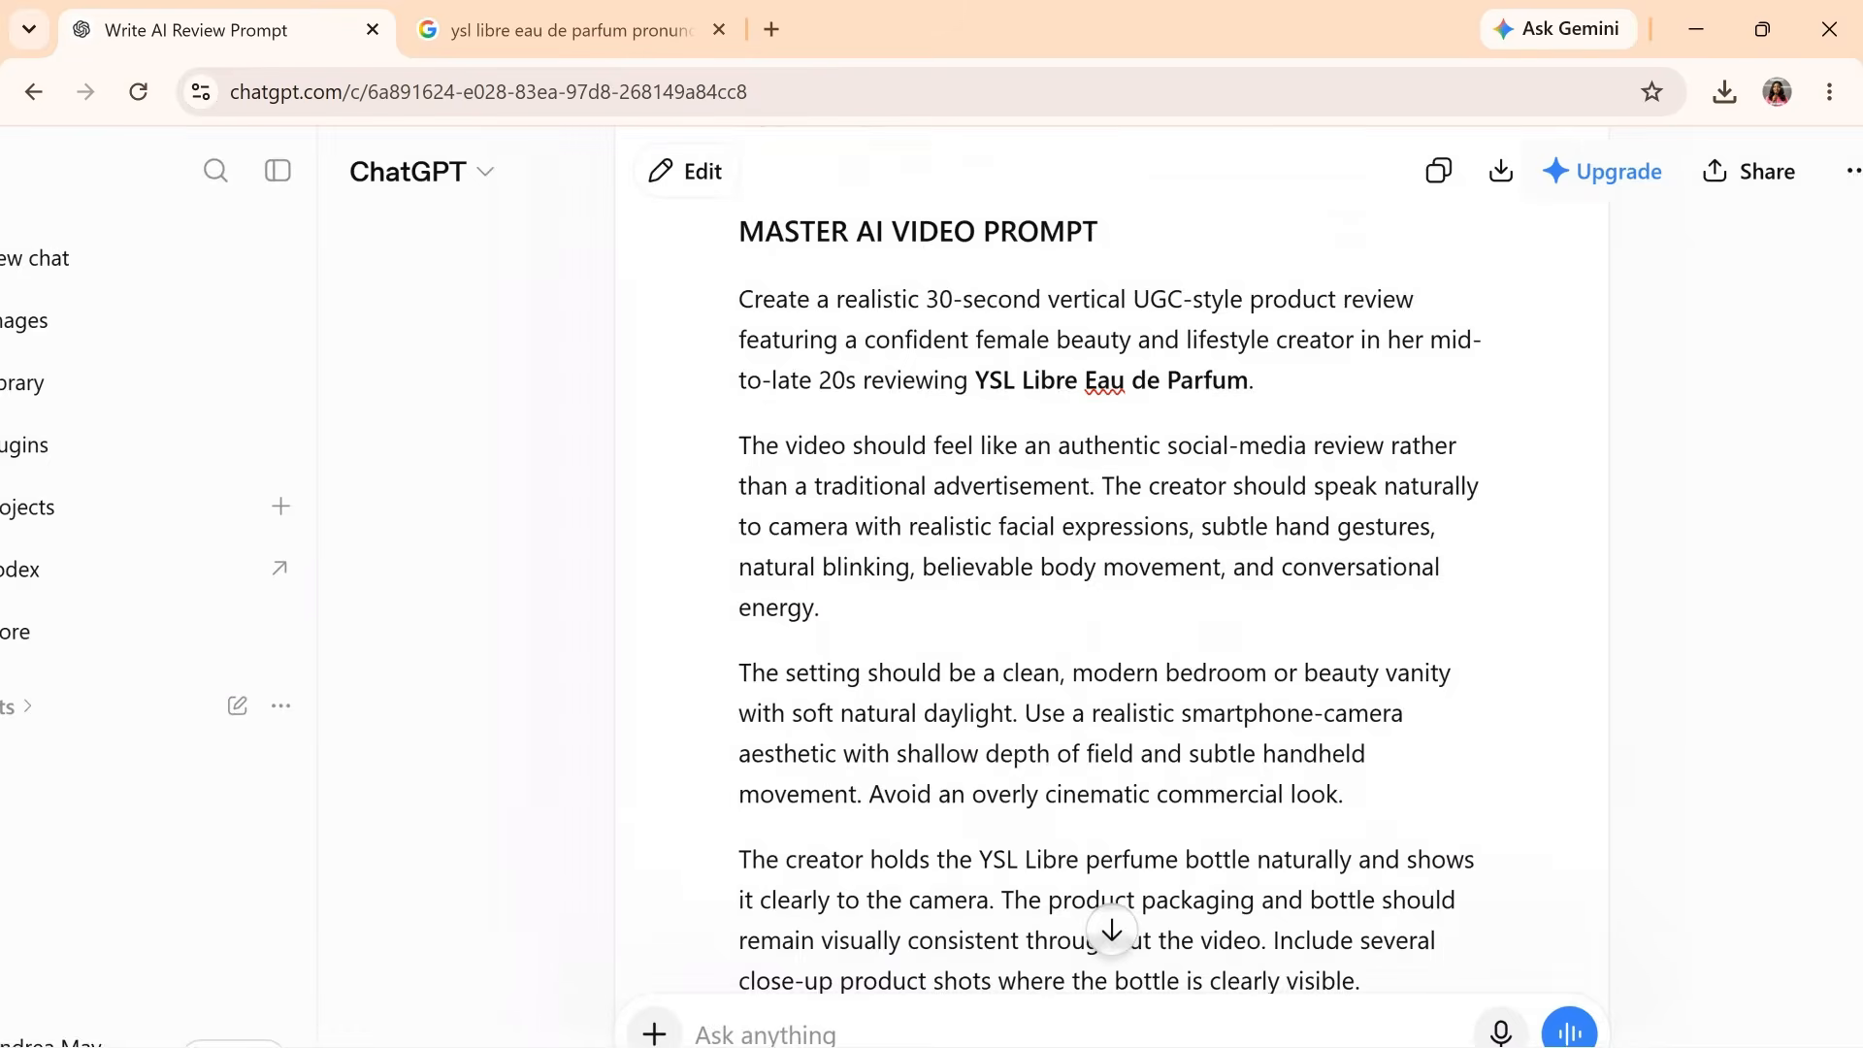
pyautogui.scroll(-1, 1359, 711)
pyautogui.scroll(-1, 1196, 238)
pyautogui.scroll(2, 1197, 239)
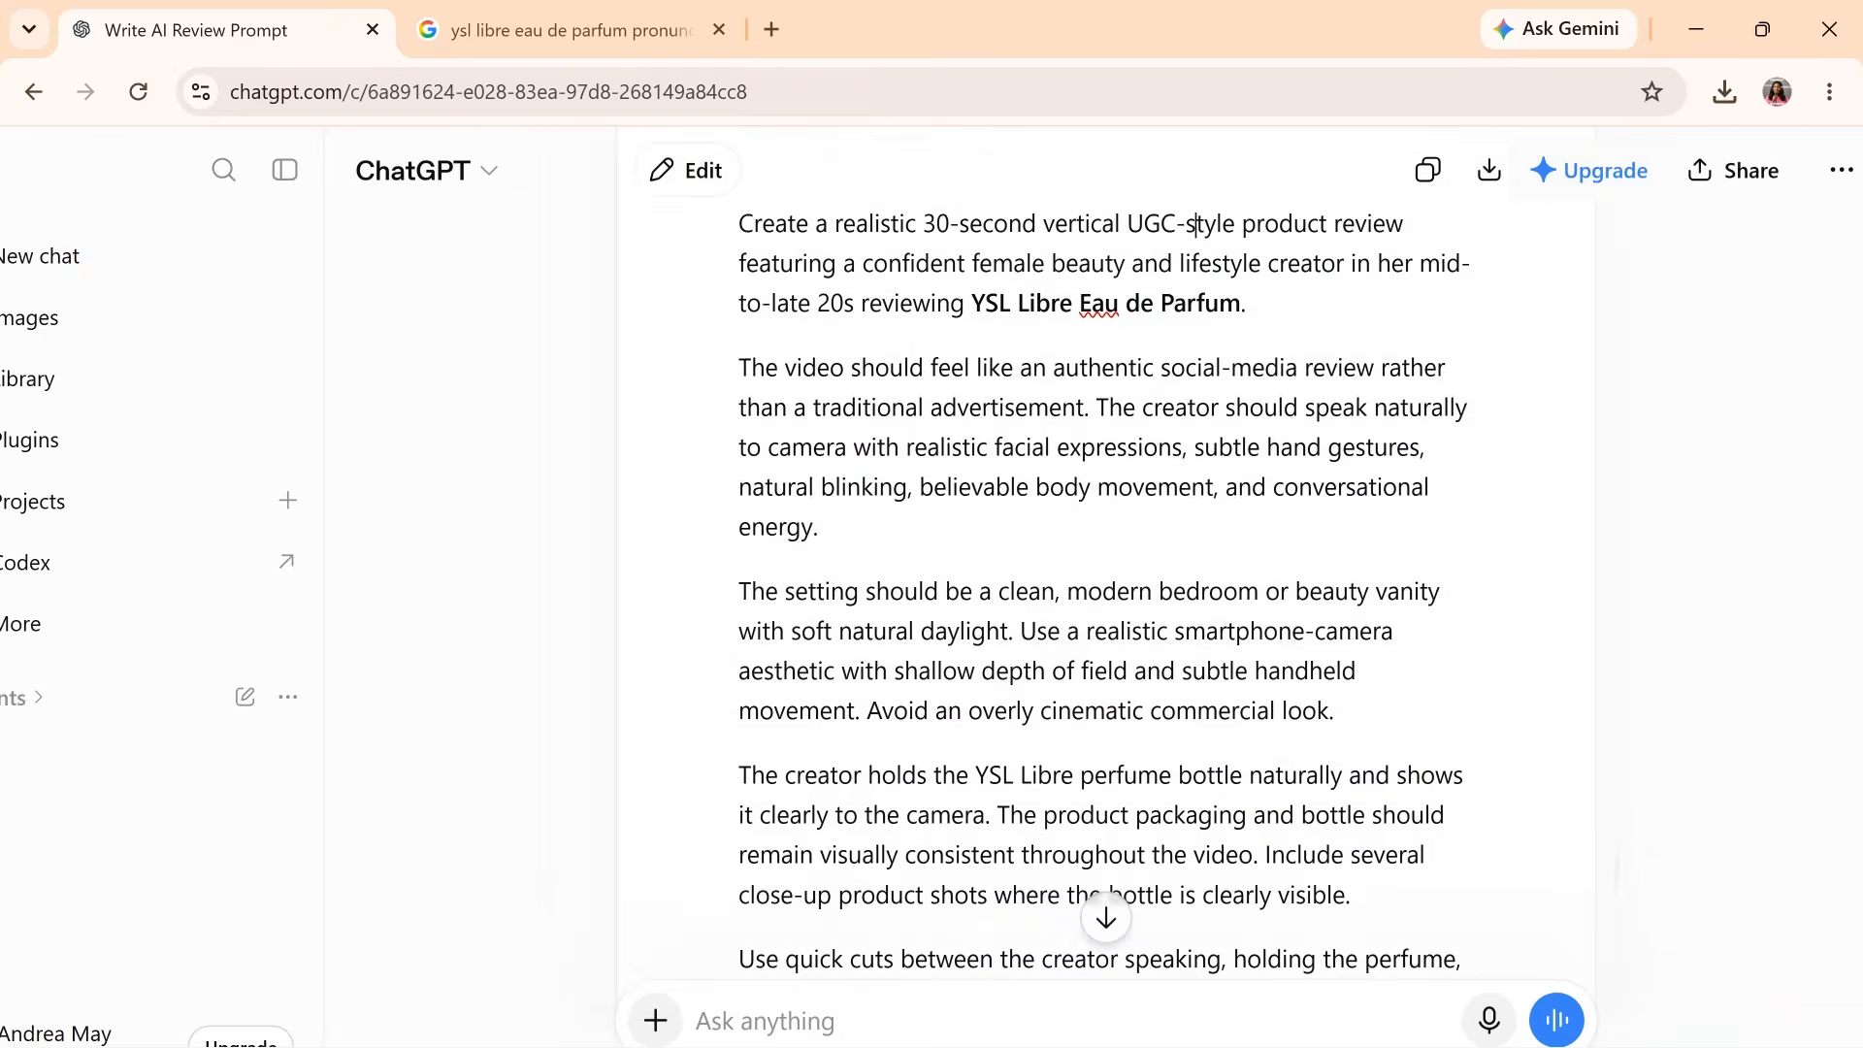
pyautogui.scroll(-8, 1106, 582)
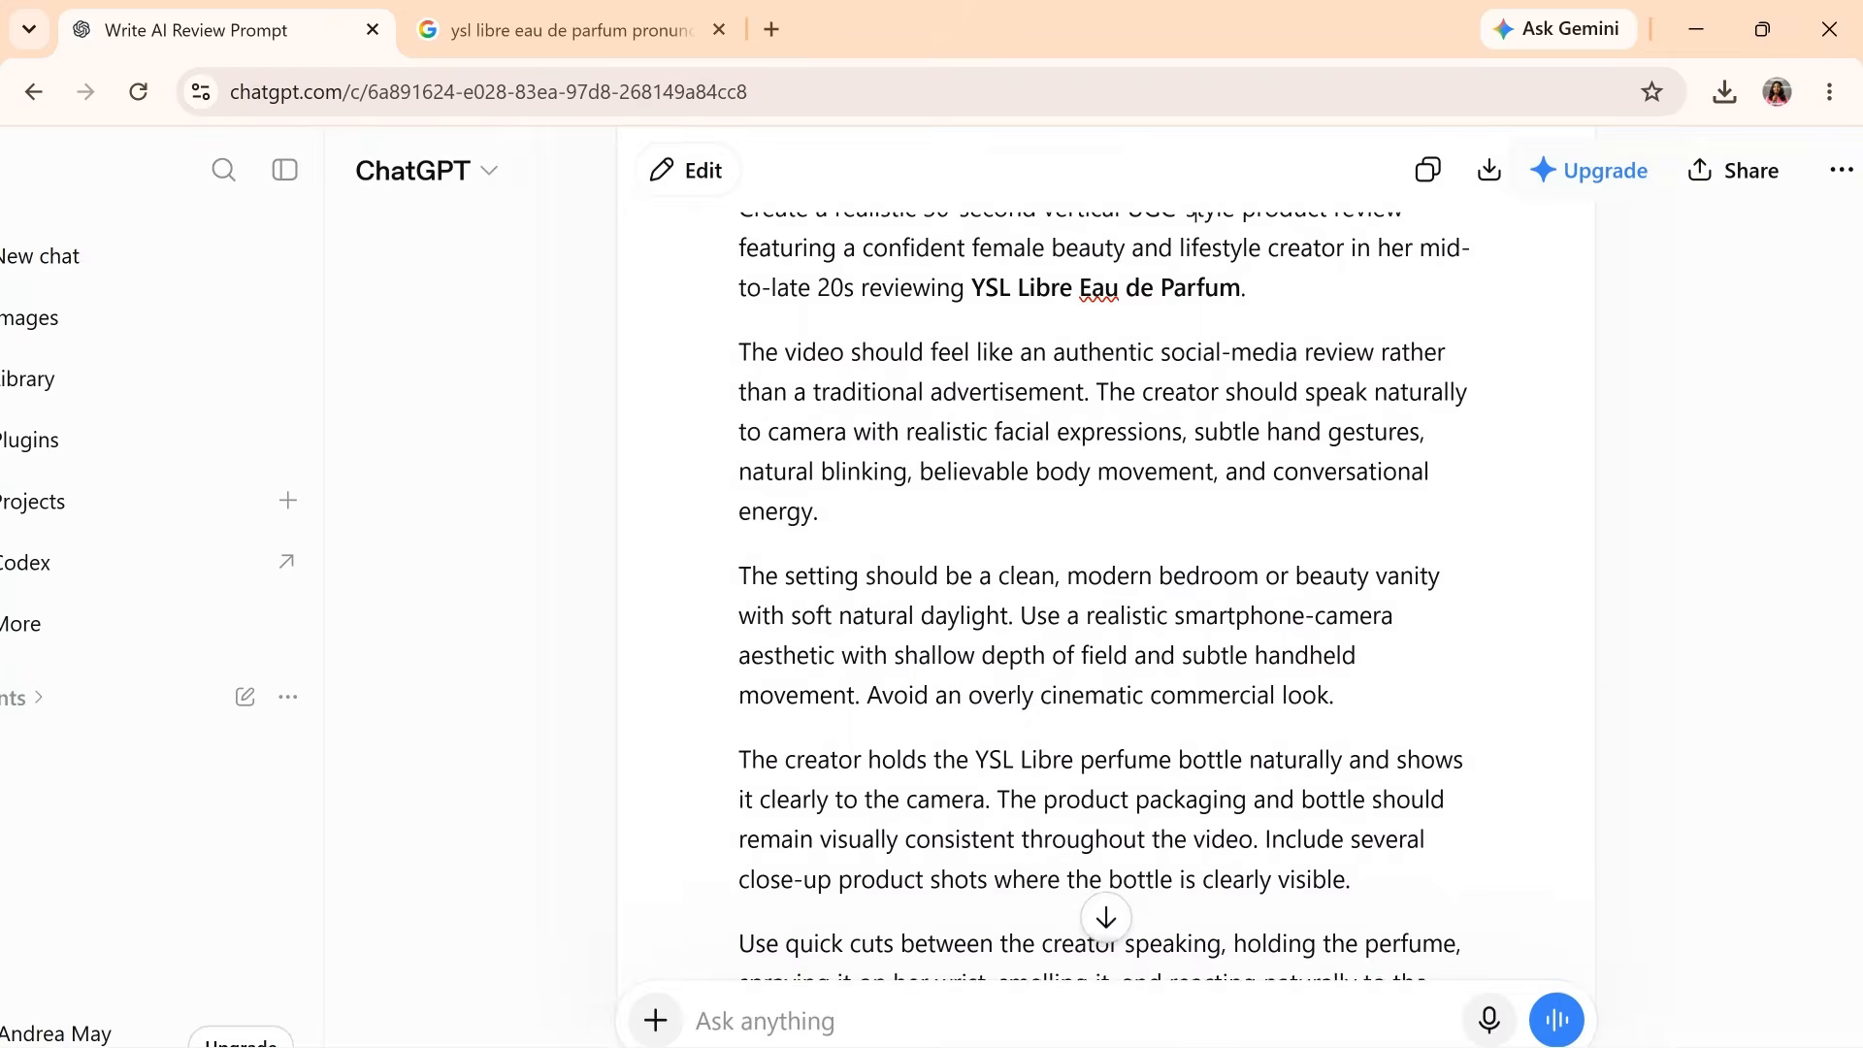
pyautogui.scroll(-4, 1106, 582)
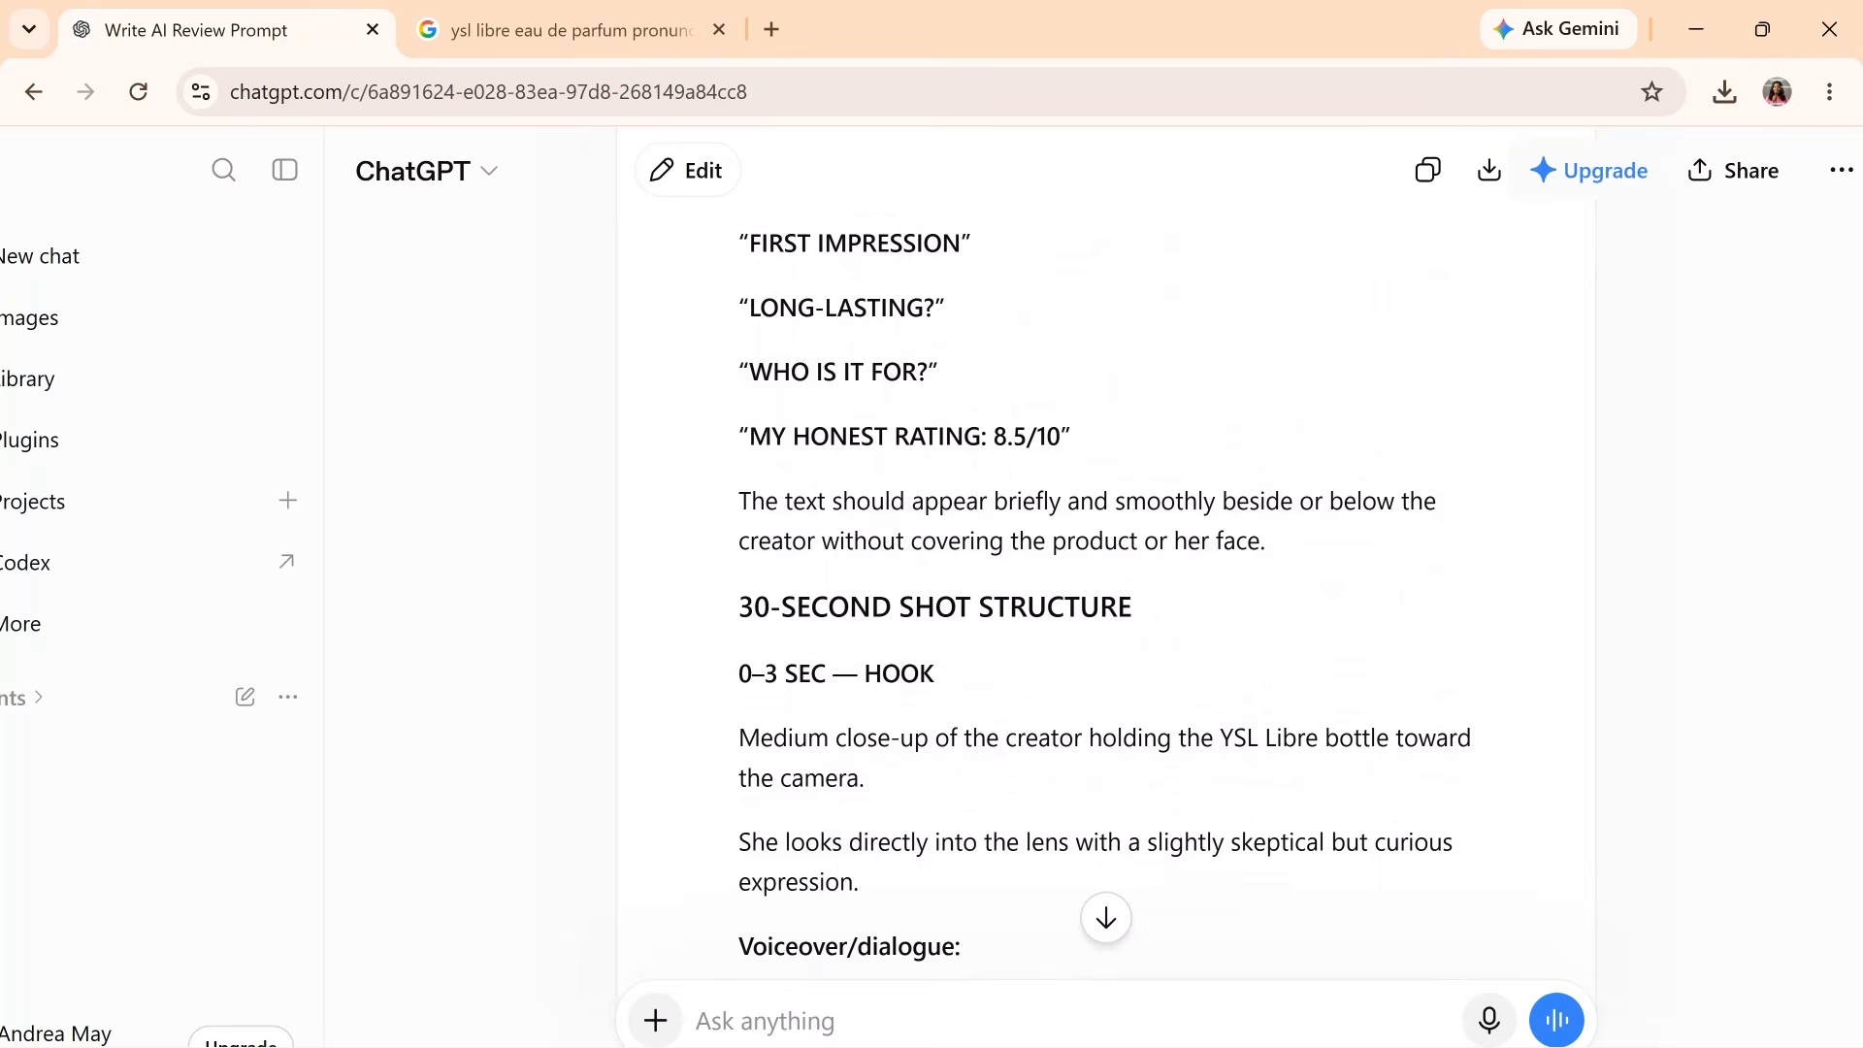
pyautogui.scroll(-1, 1106, 583)
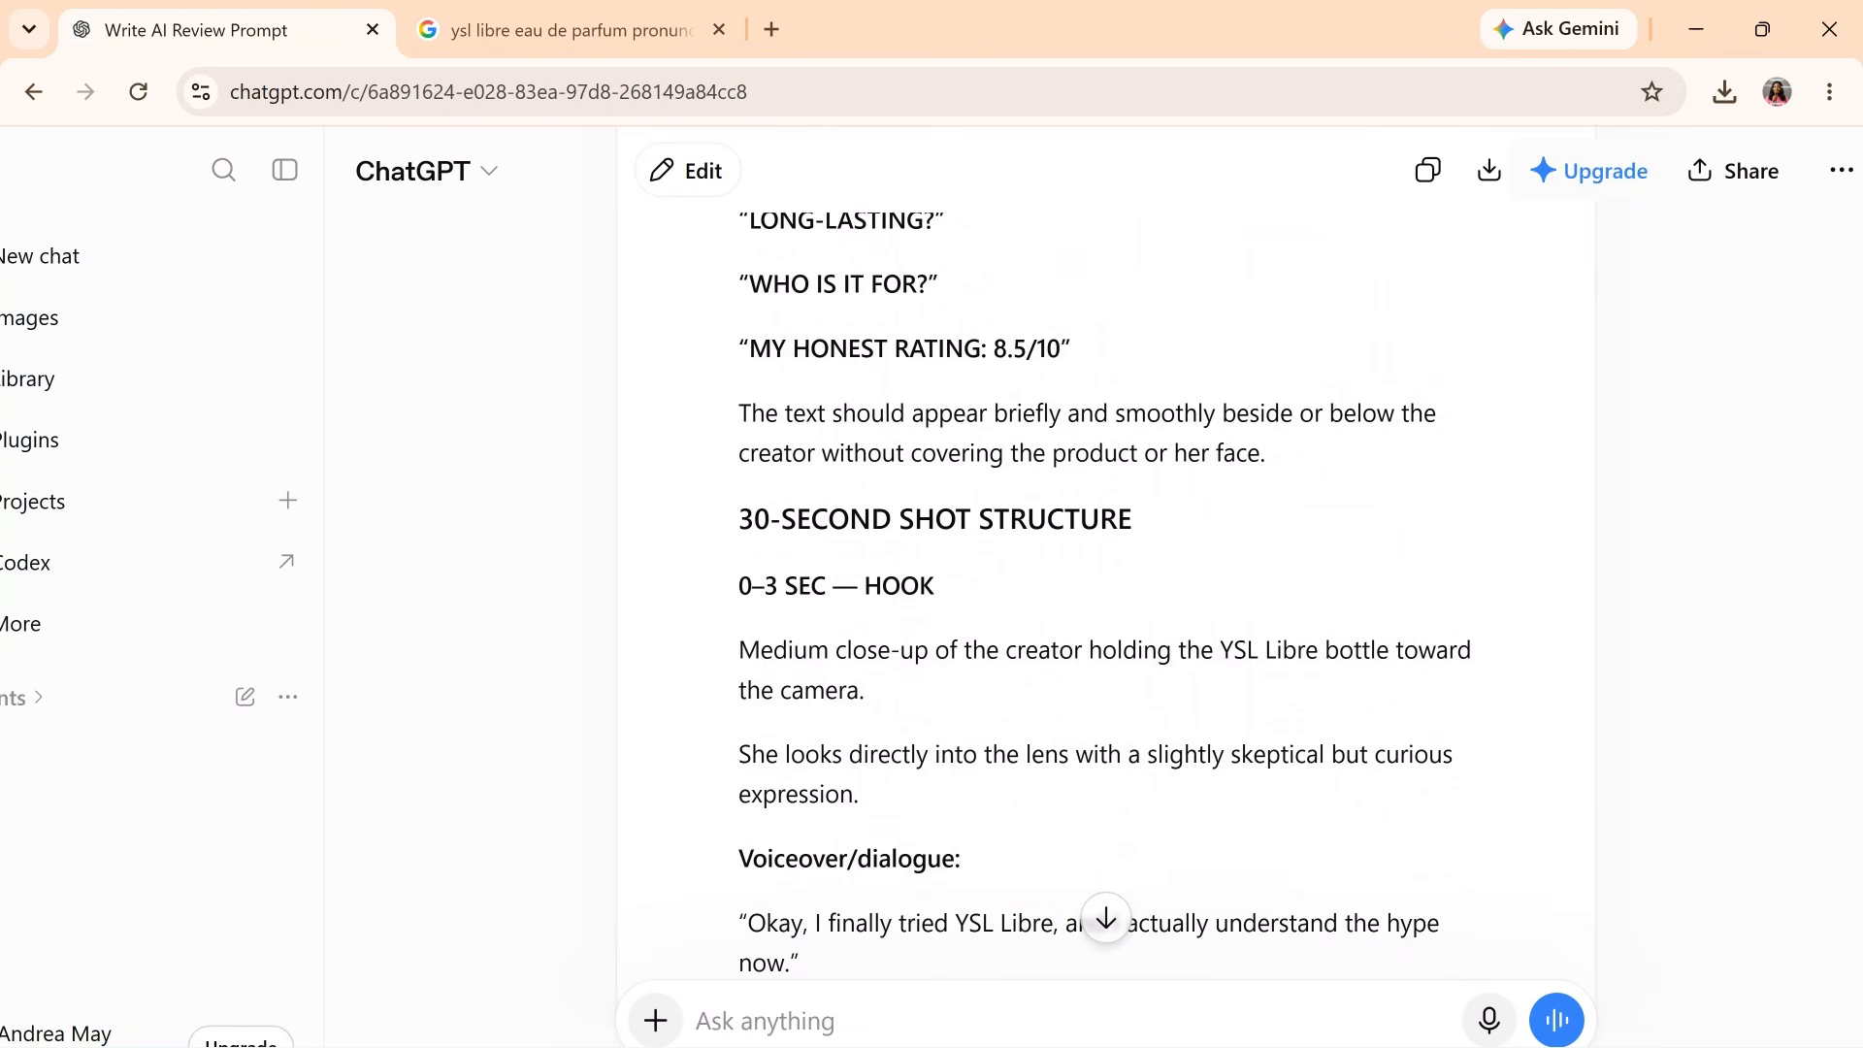
pyautogui.scroll(-1, 1107, 582)
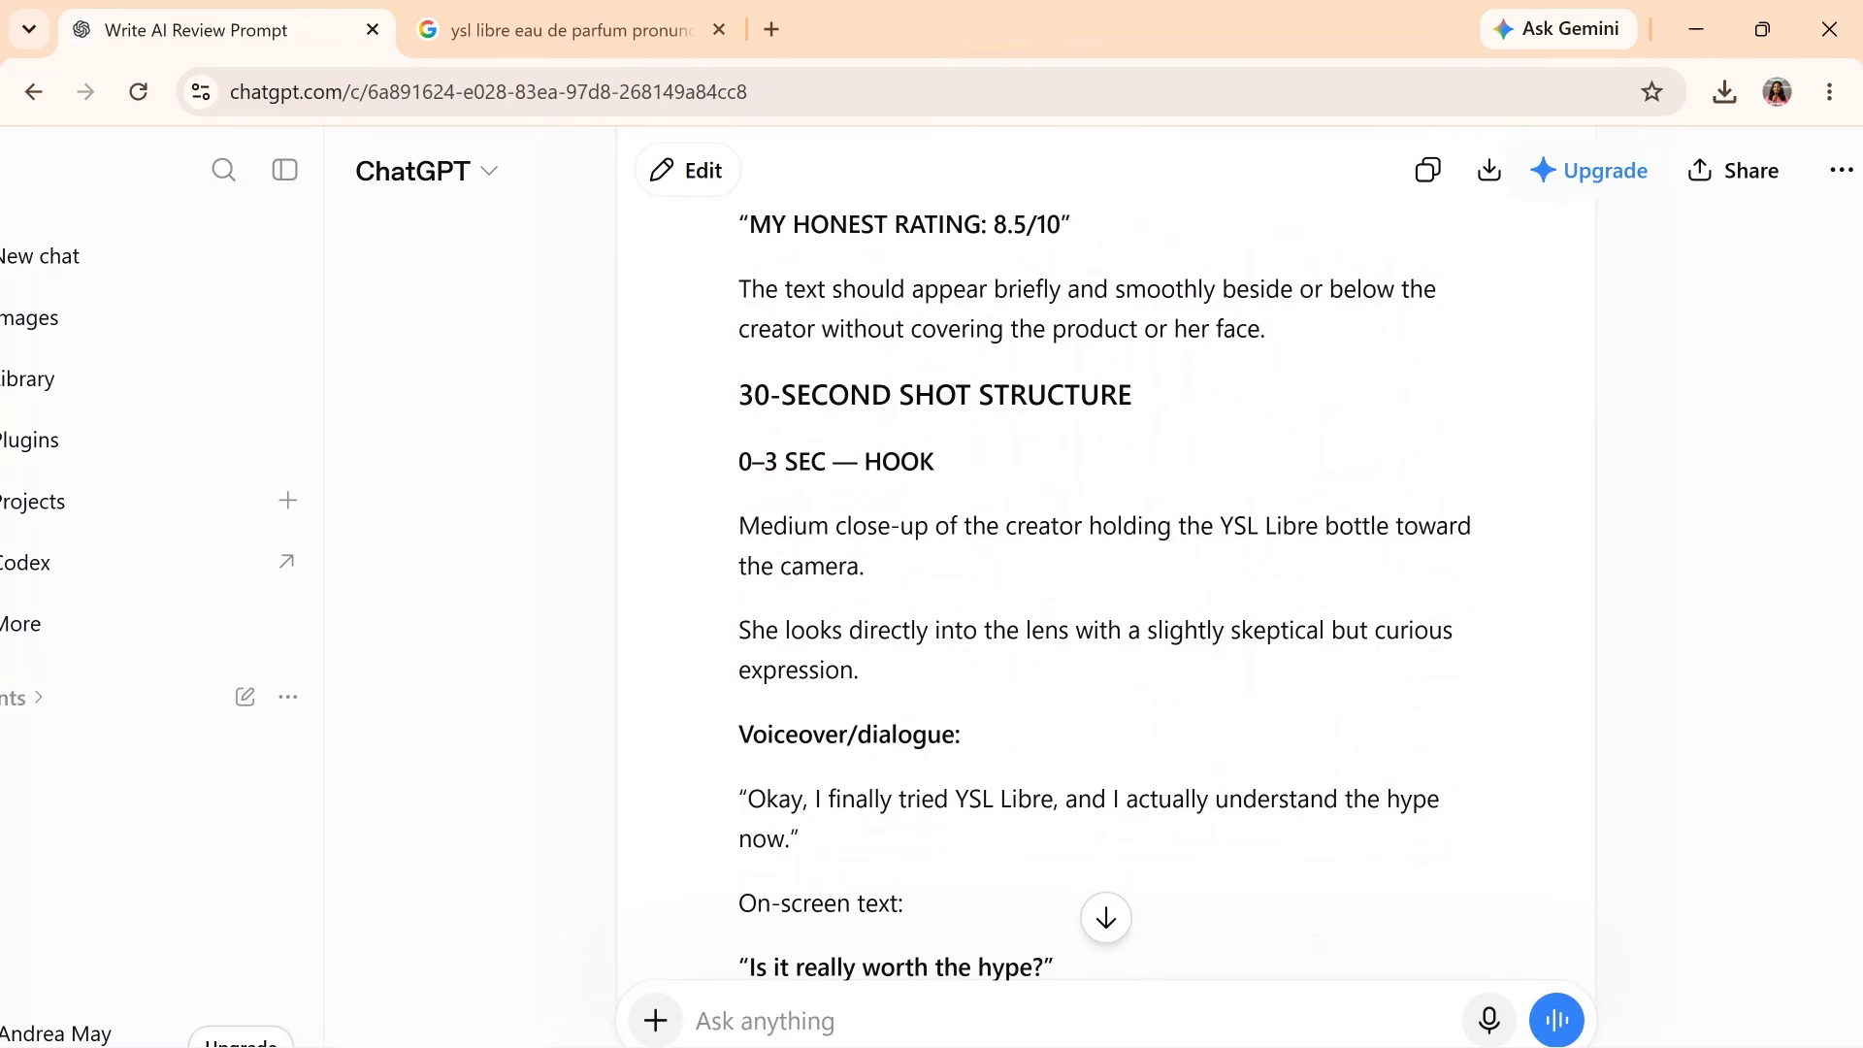
pyautogui.scroll(-3, 1106, 582)
pyautogui.scroll(2, 1106, 582)
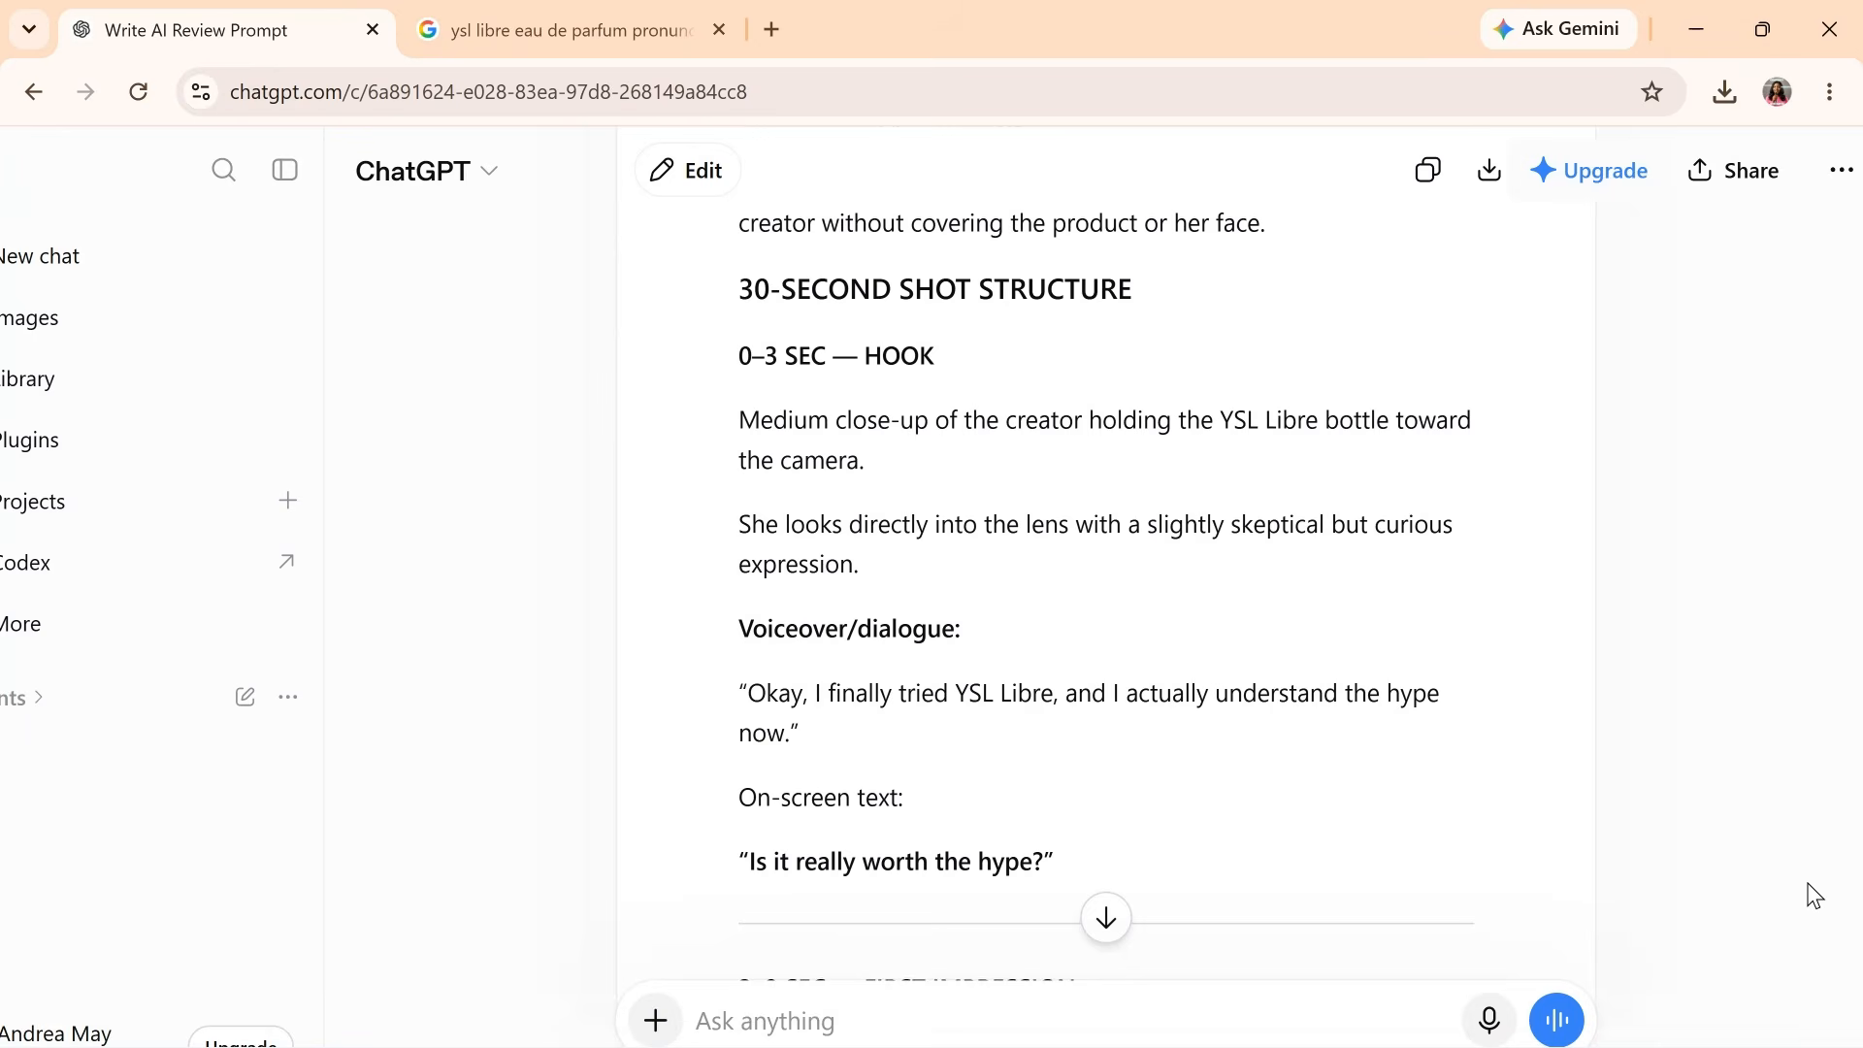
pyautogui.scroll(-15, 1813, 889)
pyautogui.scroll(-10, 1814, 890)
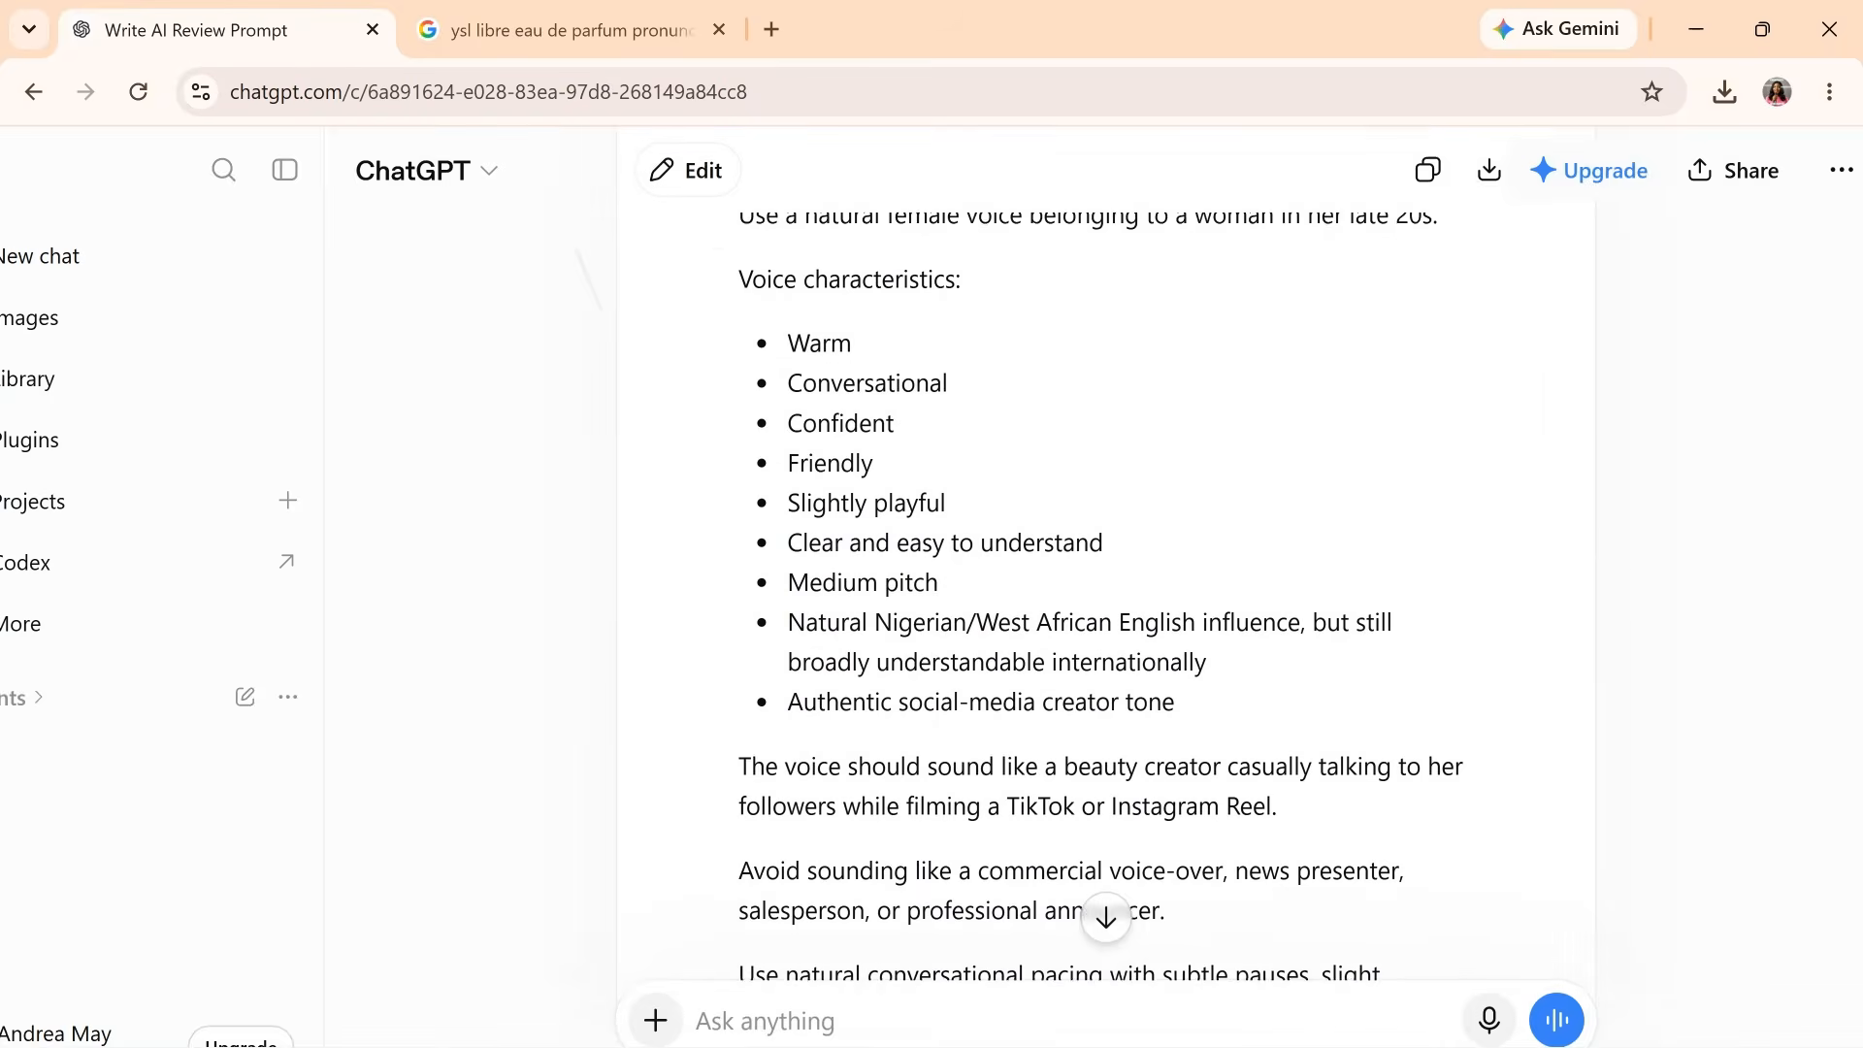
pyautogui.scroll(20, 1106, 486)
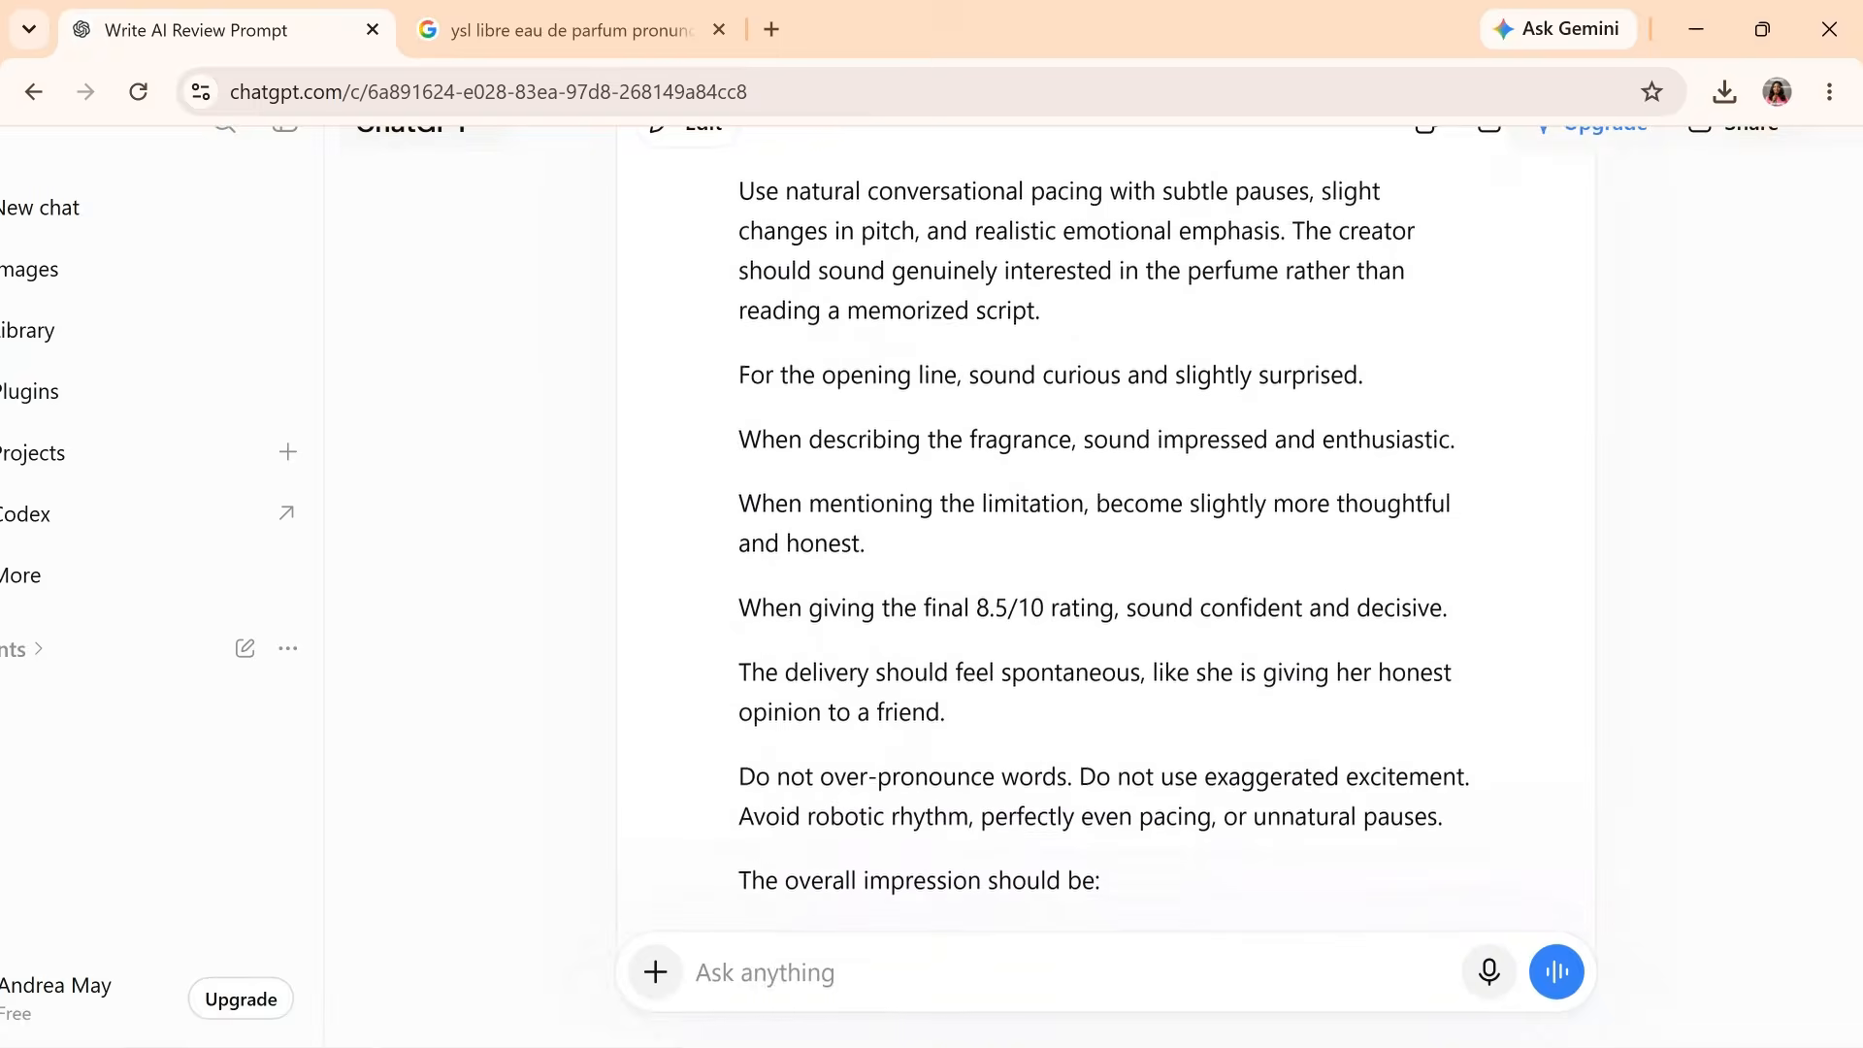
pyautogui.scroll(8, 1468, 262)
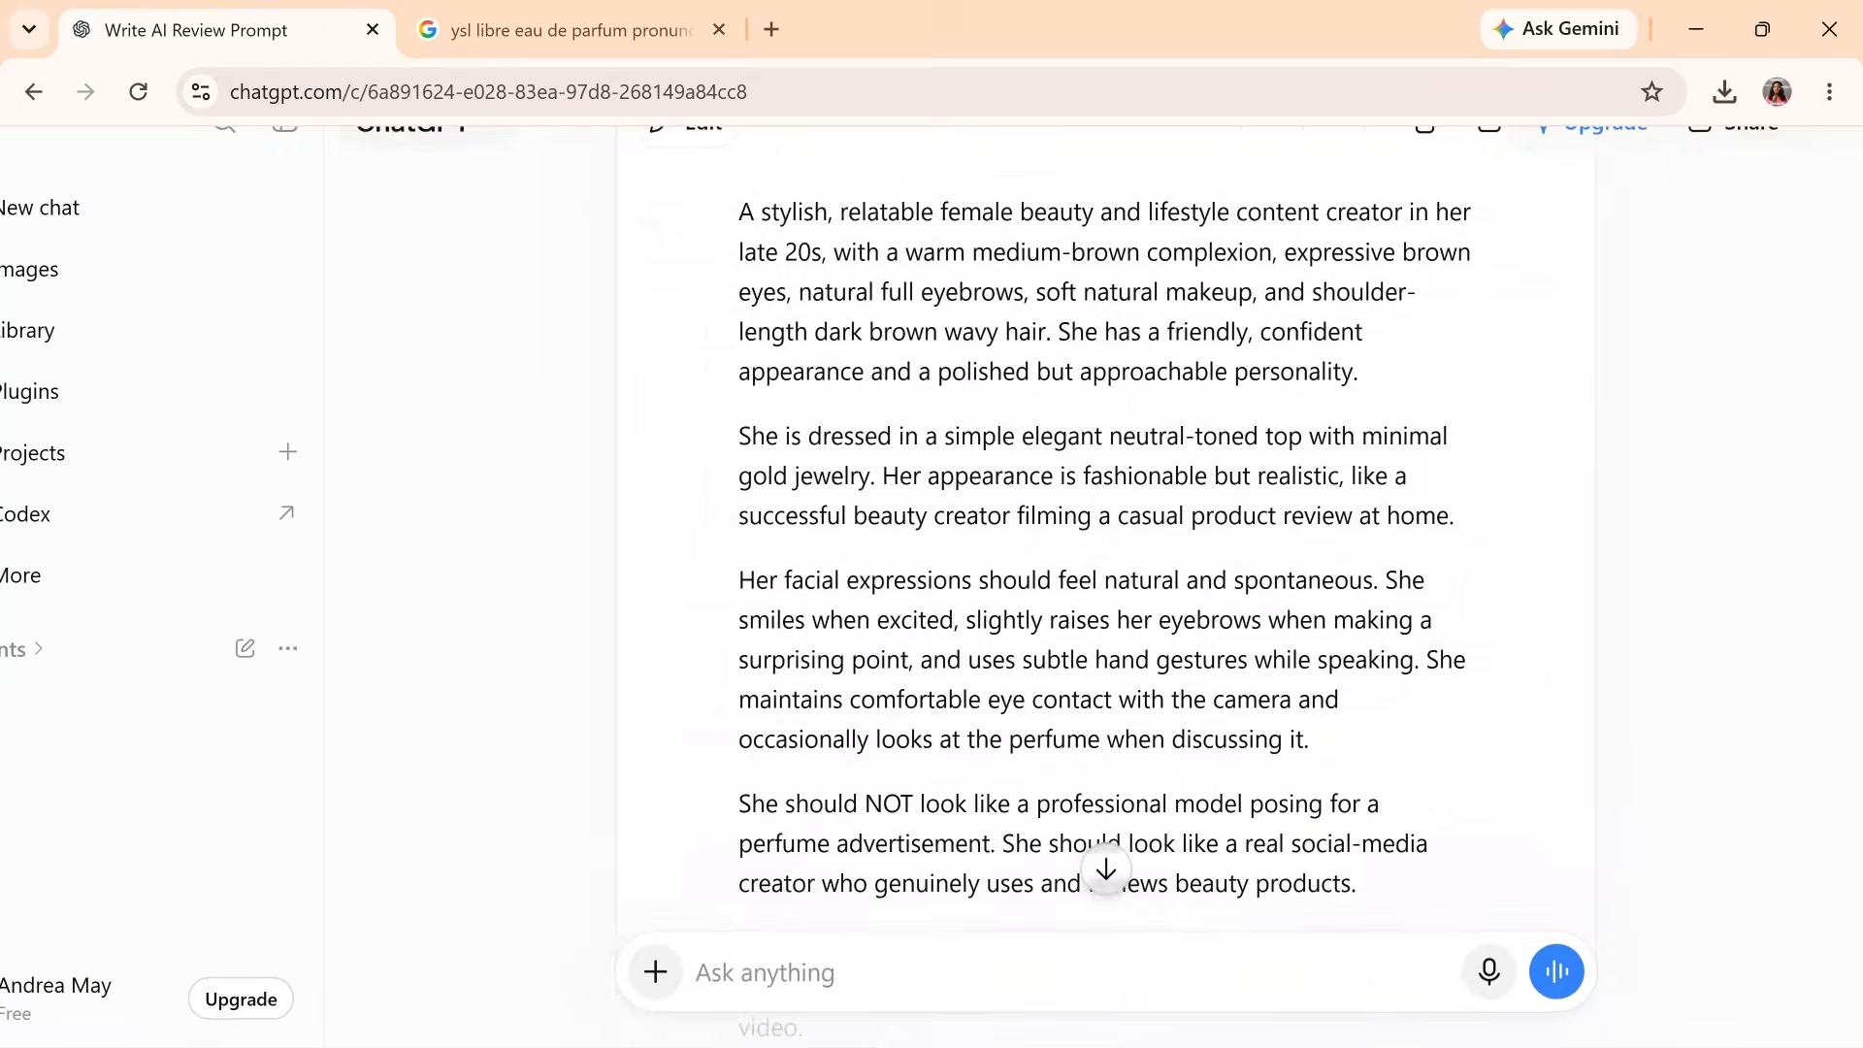
pyautogui.scroll(-3, 1468, 262)
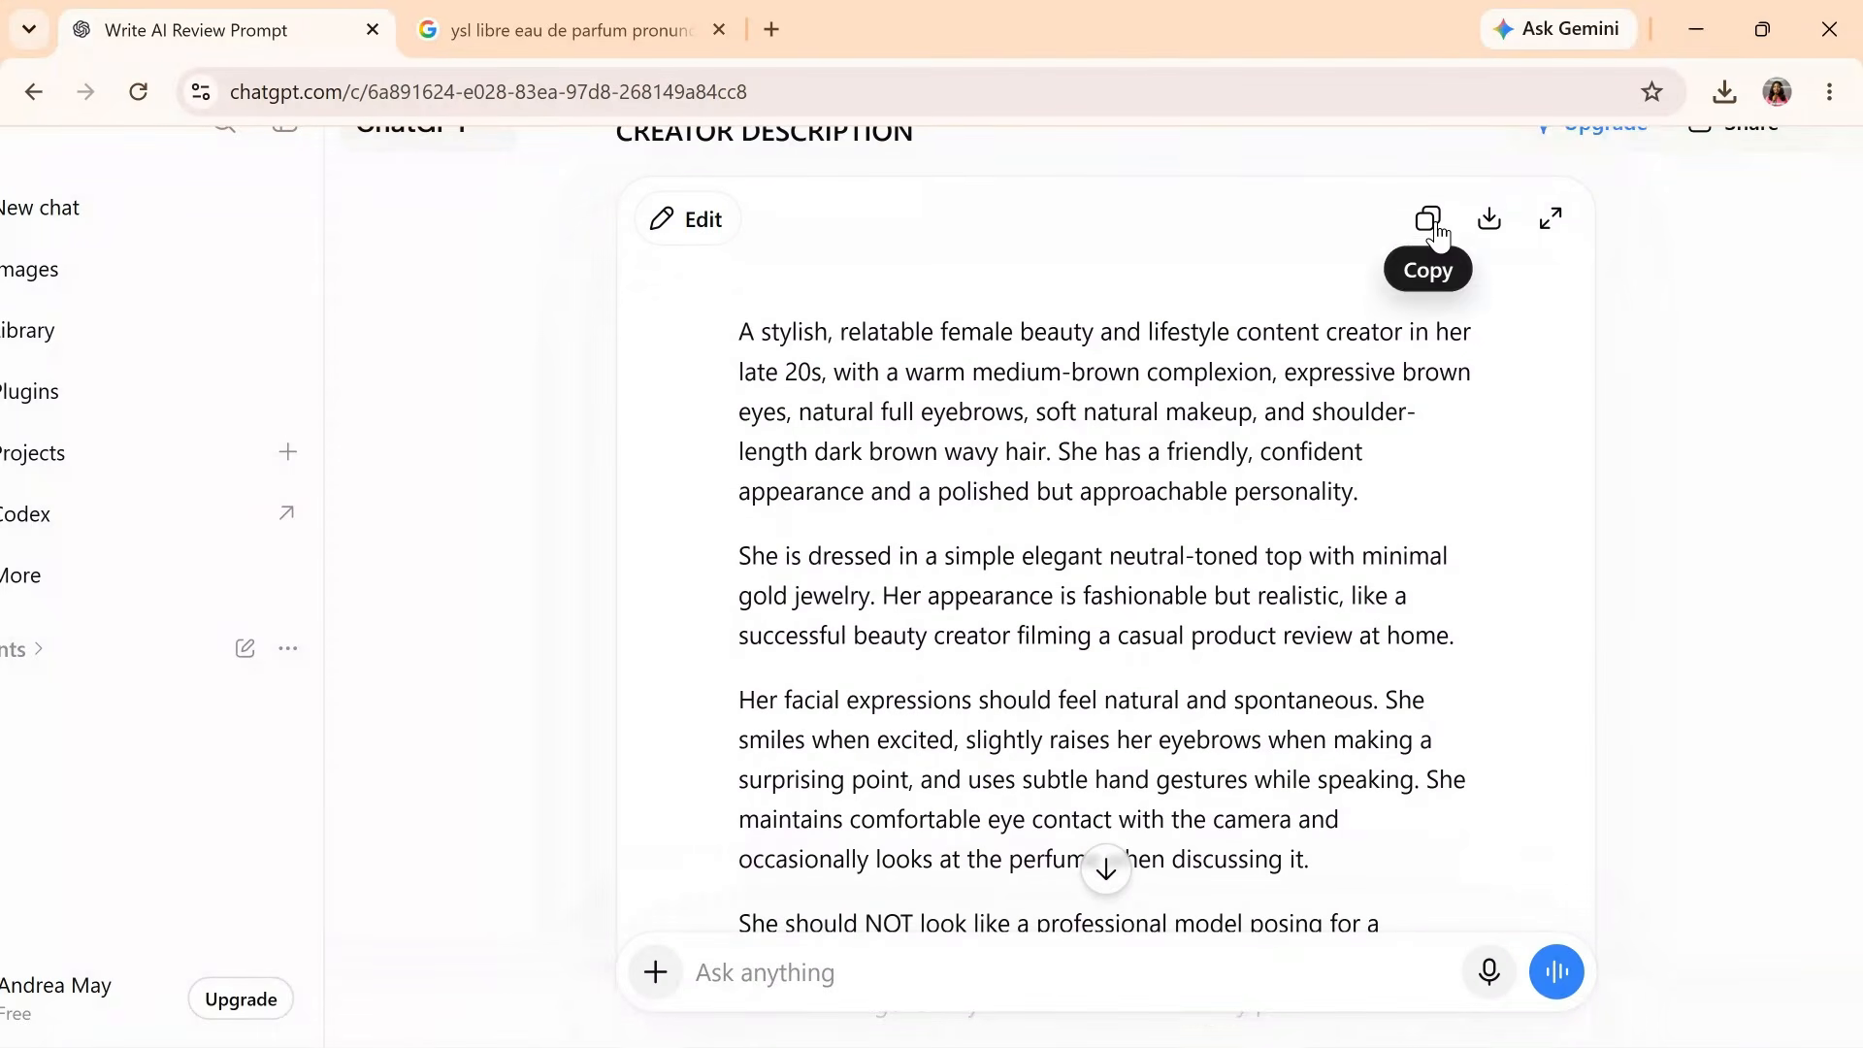
pyautogui.click(1430, 227)
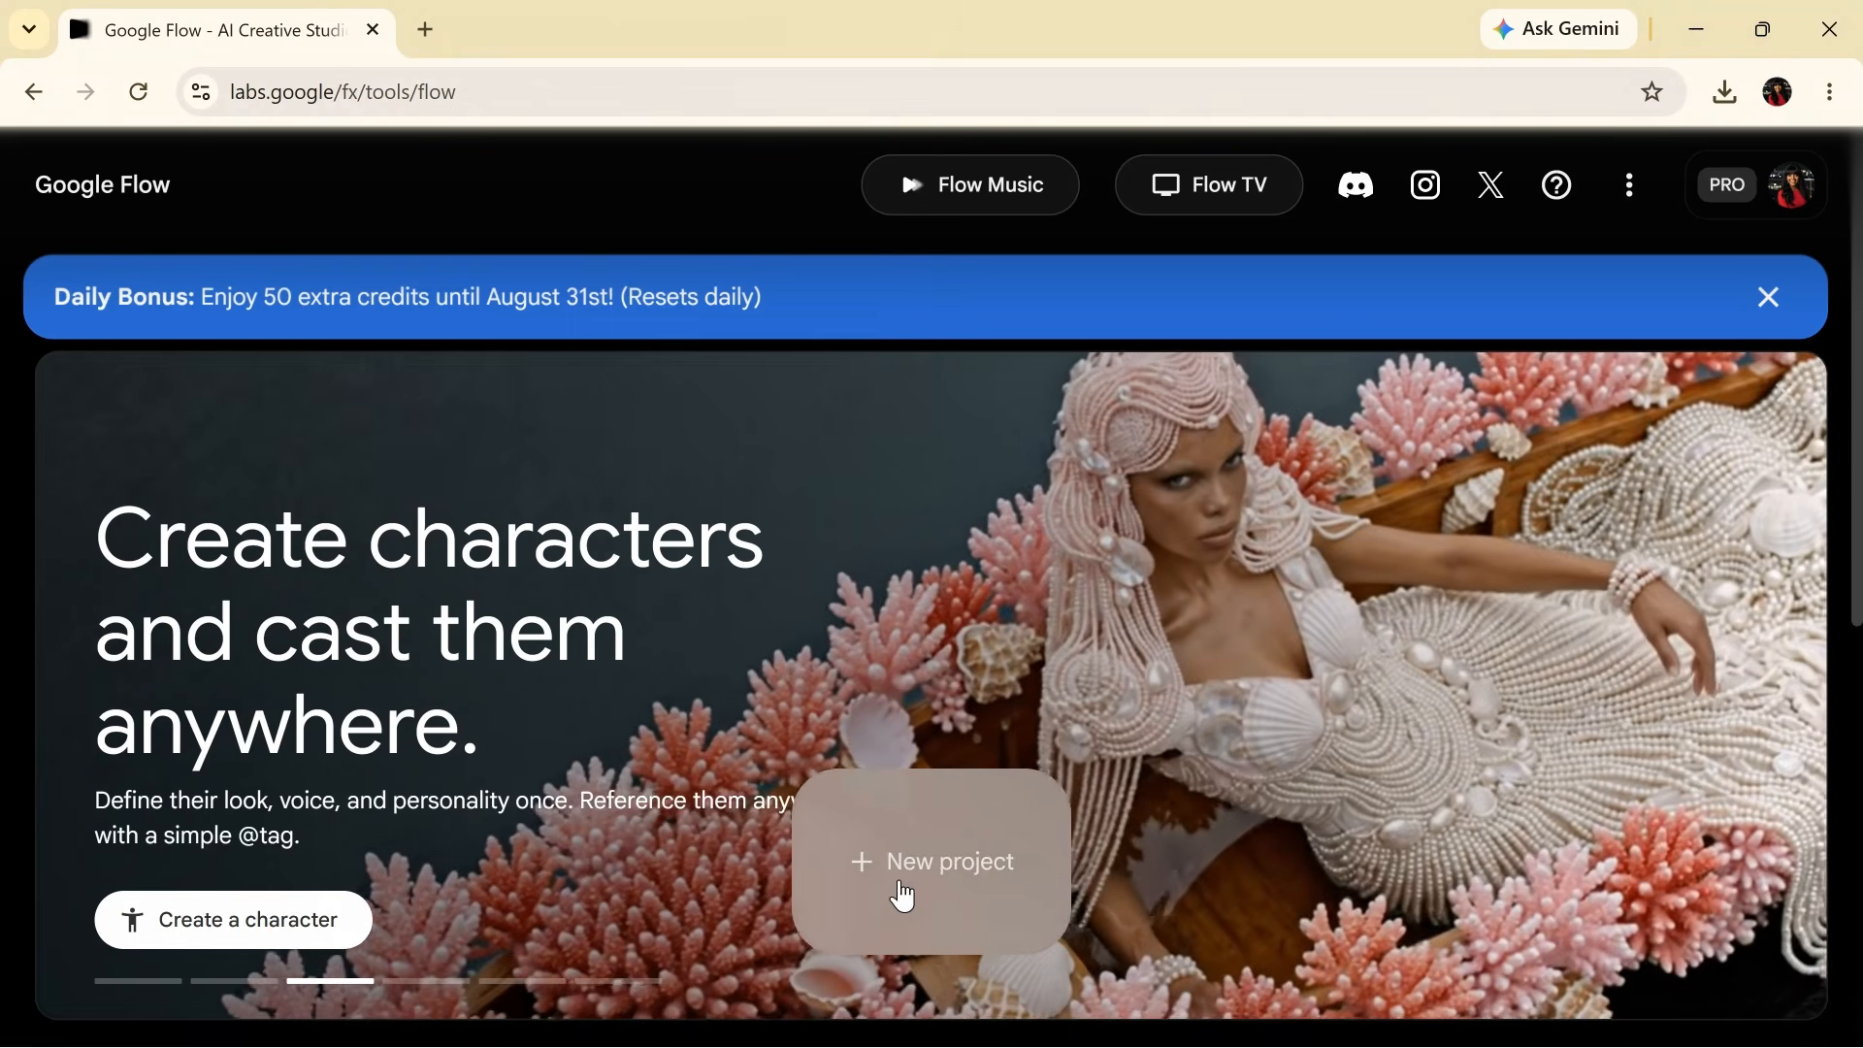
# - Start a new Flow project and set generation to Image output with two results
pyautogui.click(902, 894)
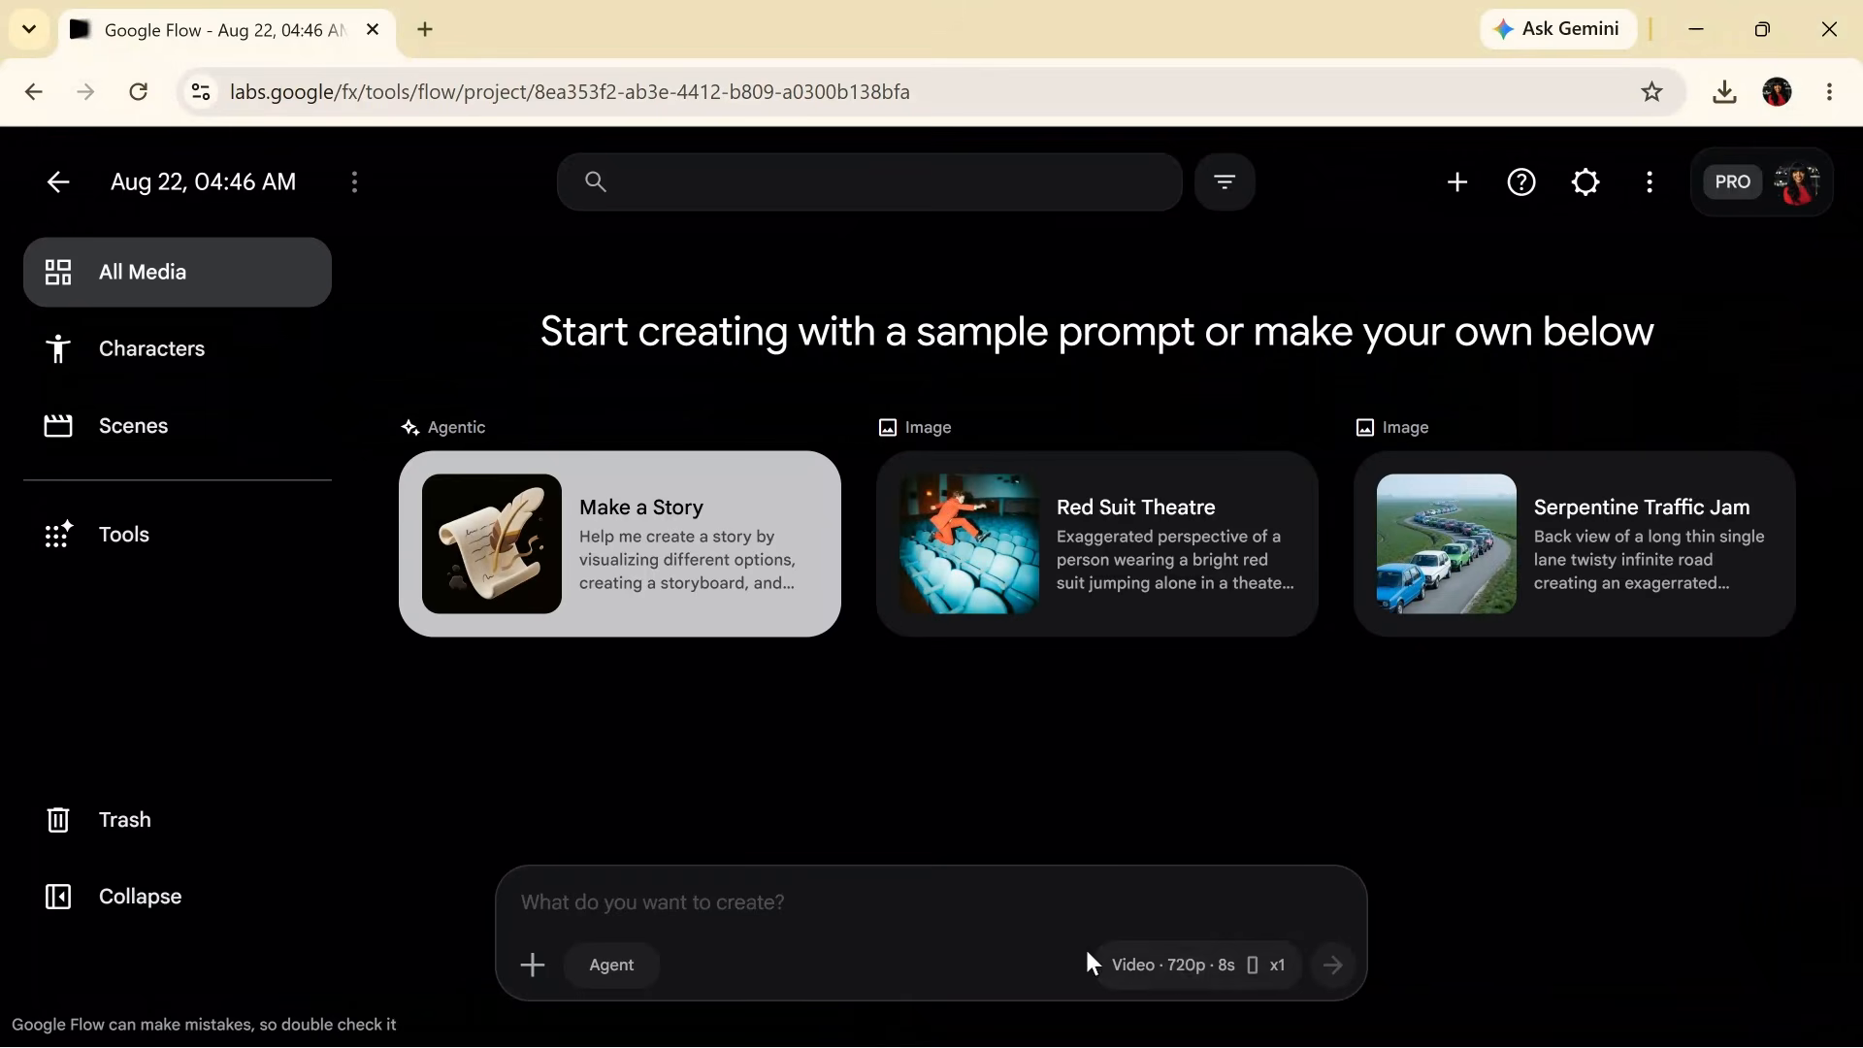
pyautogui.rightClick(1148, 969)
pyautogui.click(1110, 964)
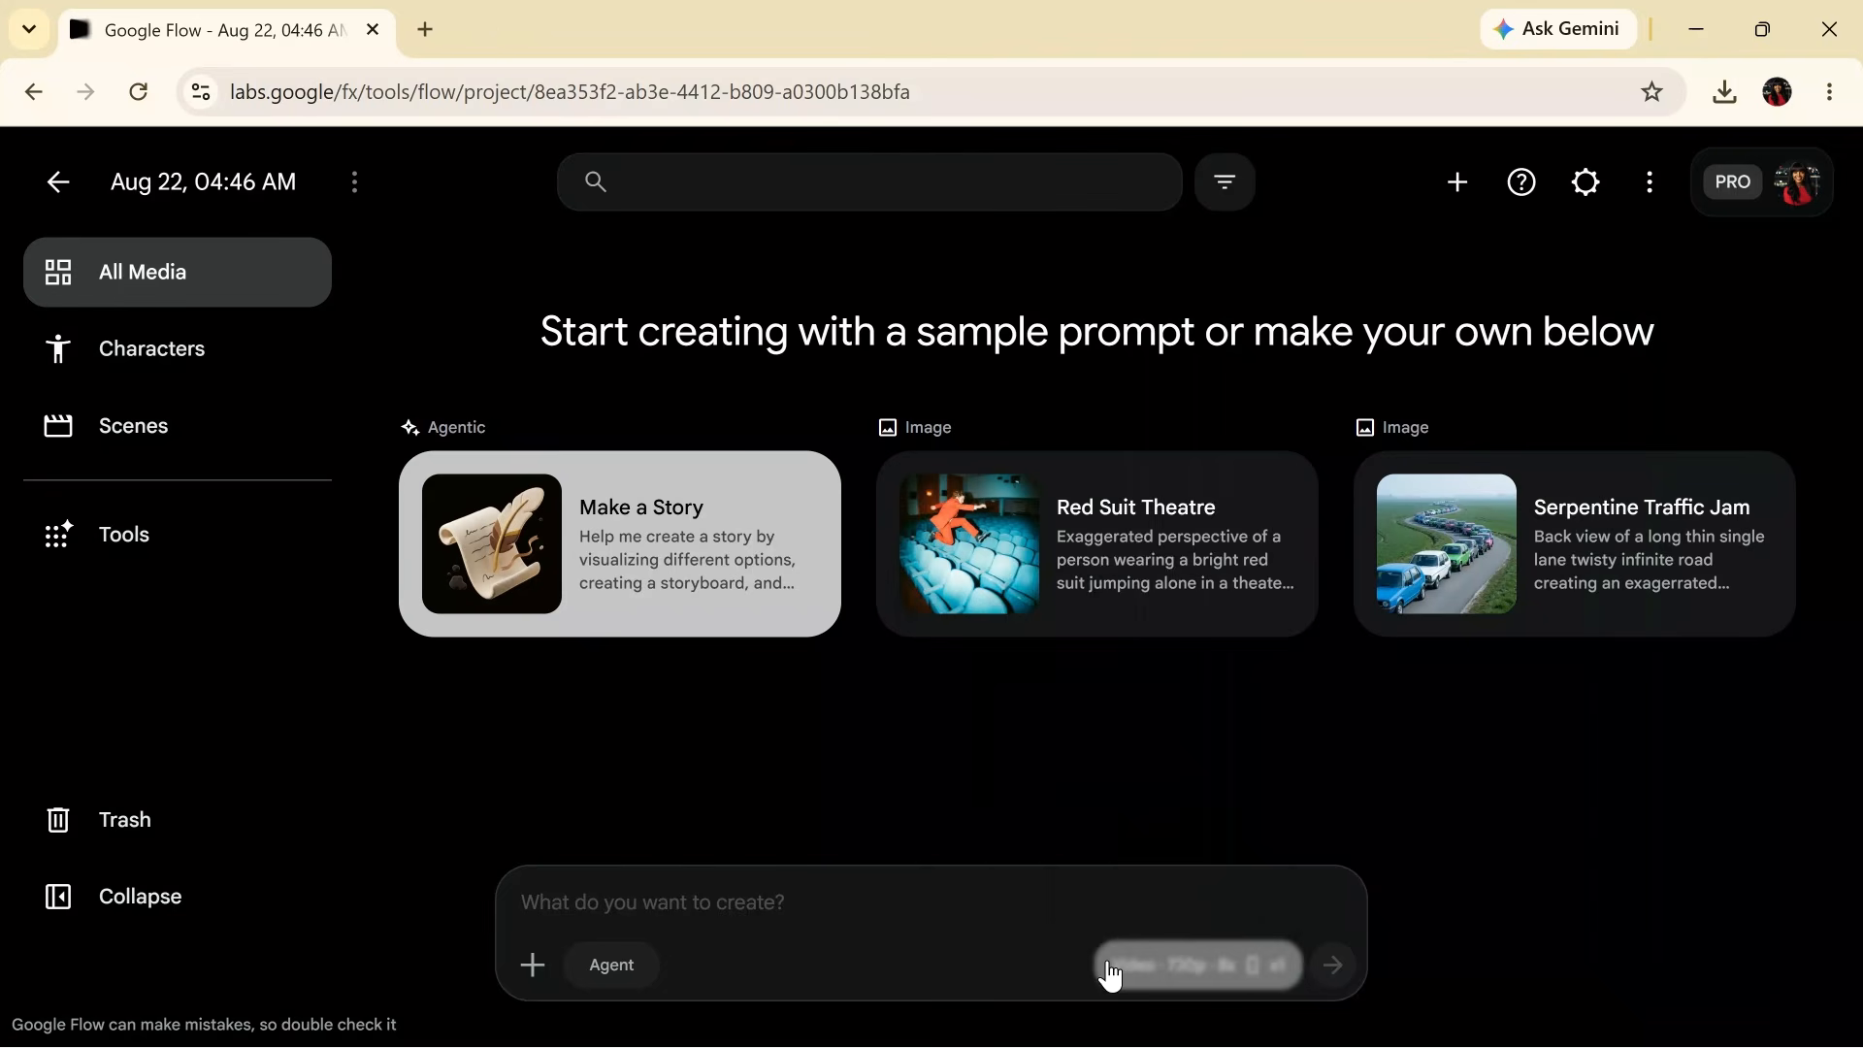
pyautogui.click(1110, 965)
pyautogui.click(1036, 533)
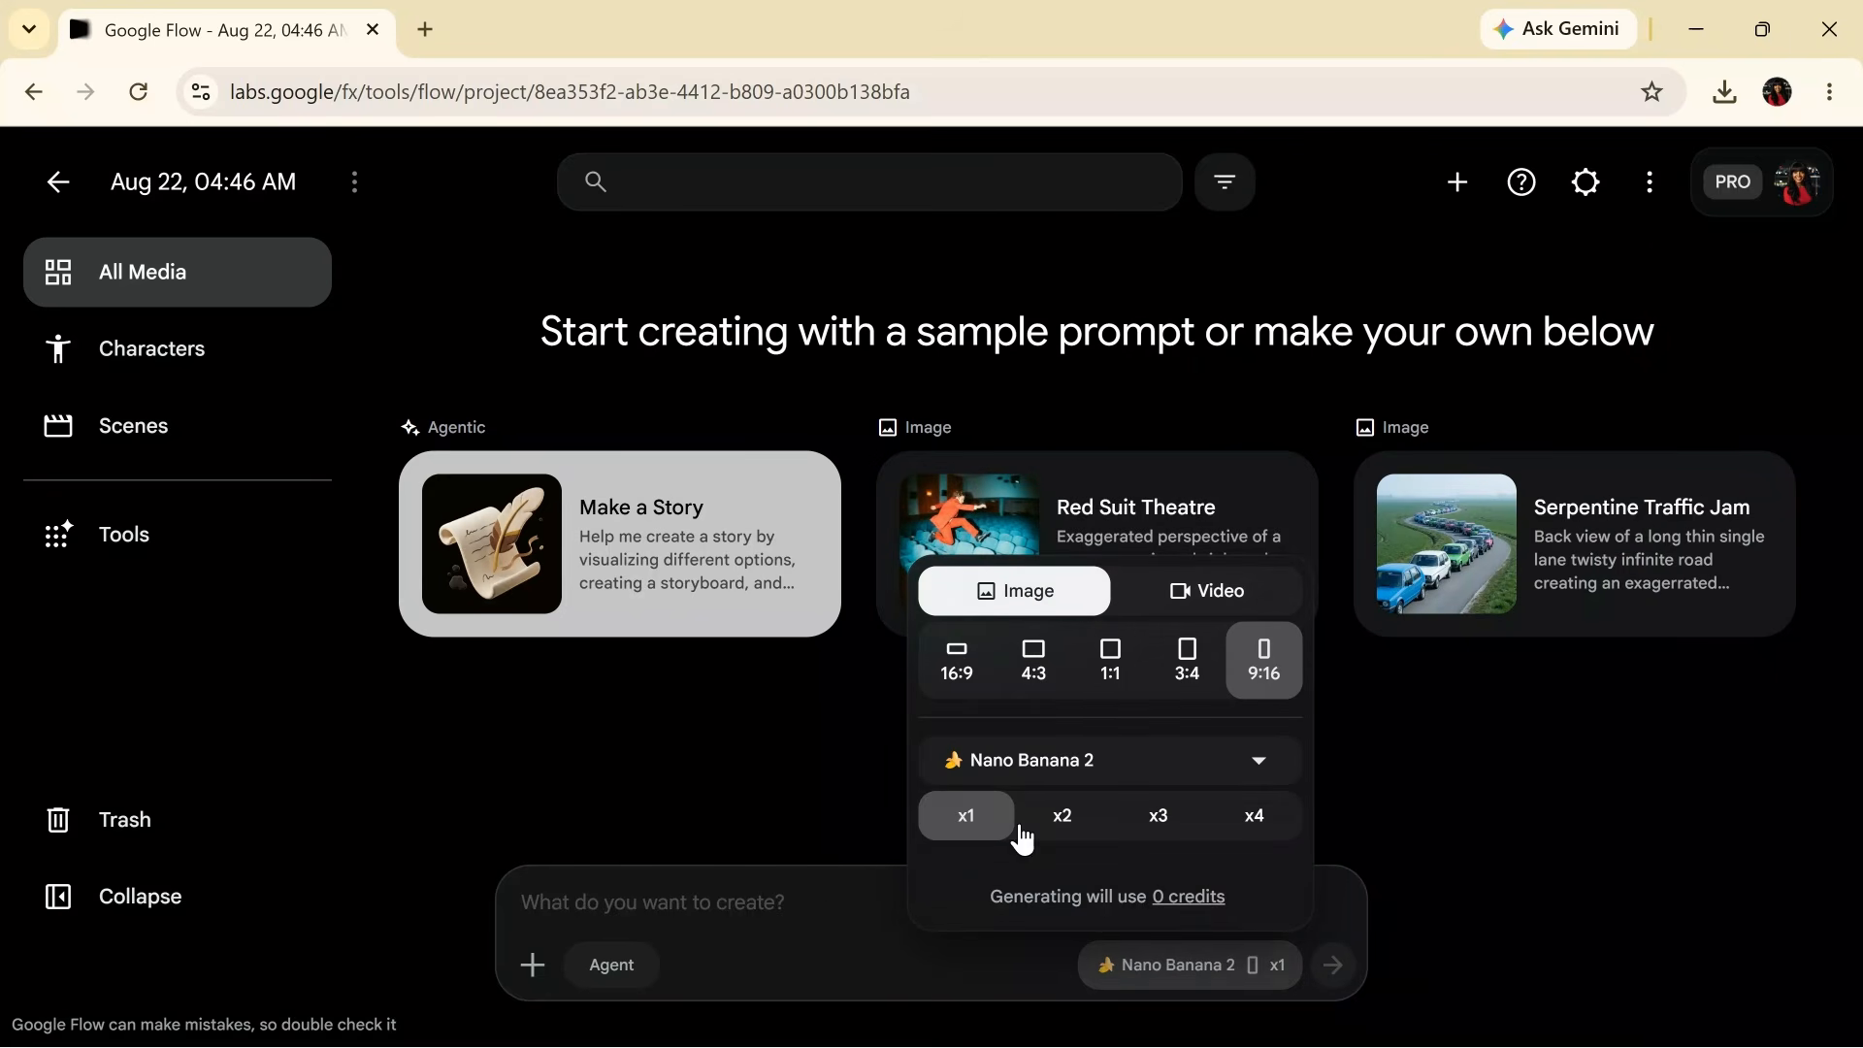
pyautogui.click(1062, 818)
# - Paste the copied creator description as the prompt and generate the images
pyautogui.click(764, 899)
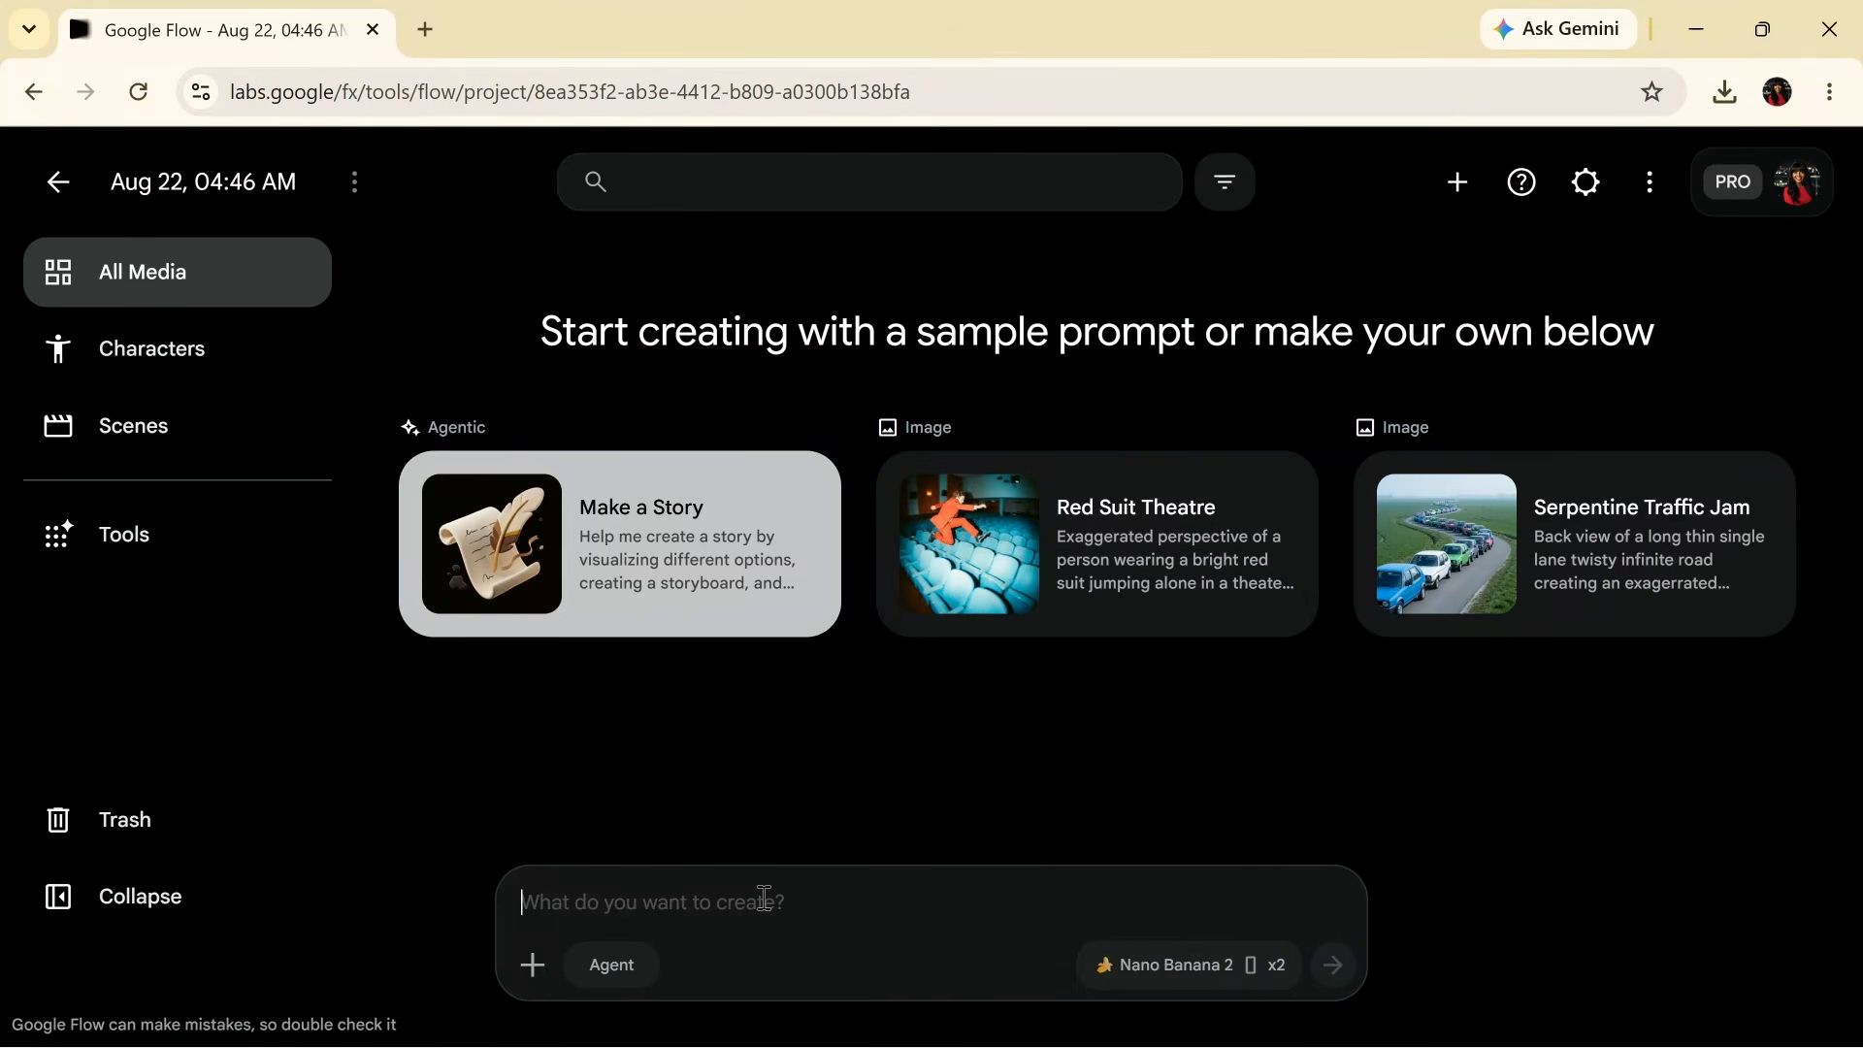
pyautogui.hotkey('ctrl', 'v')
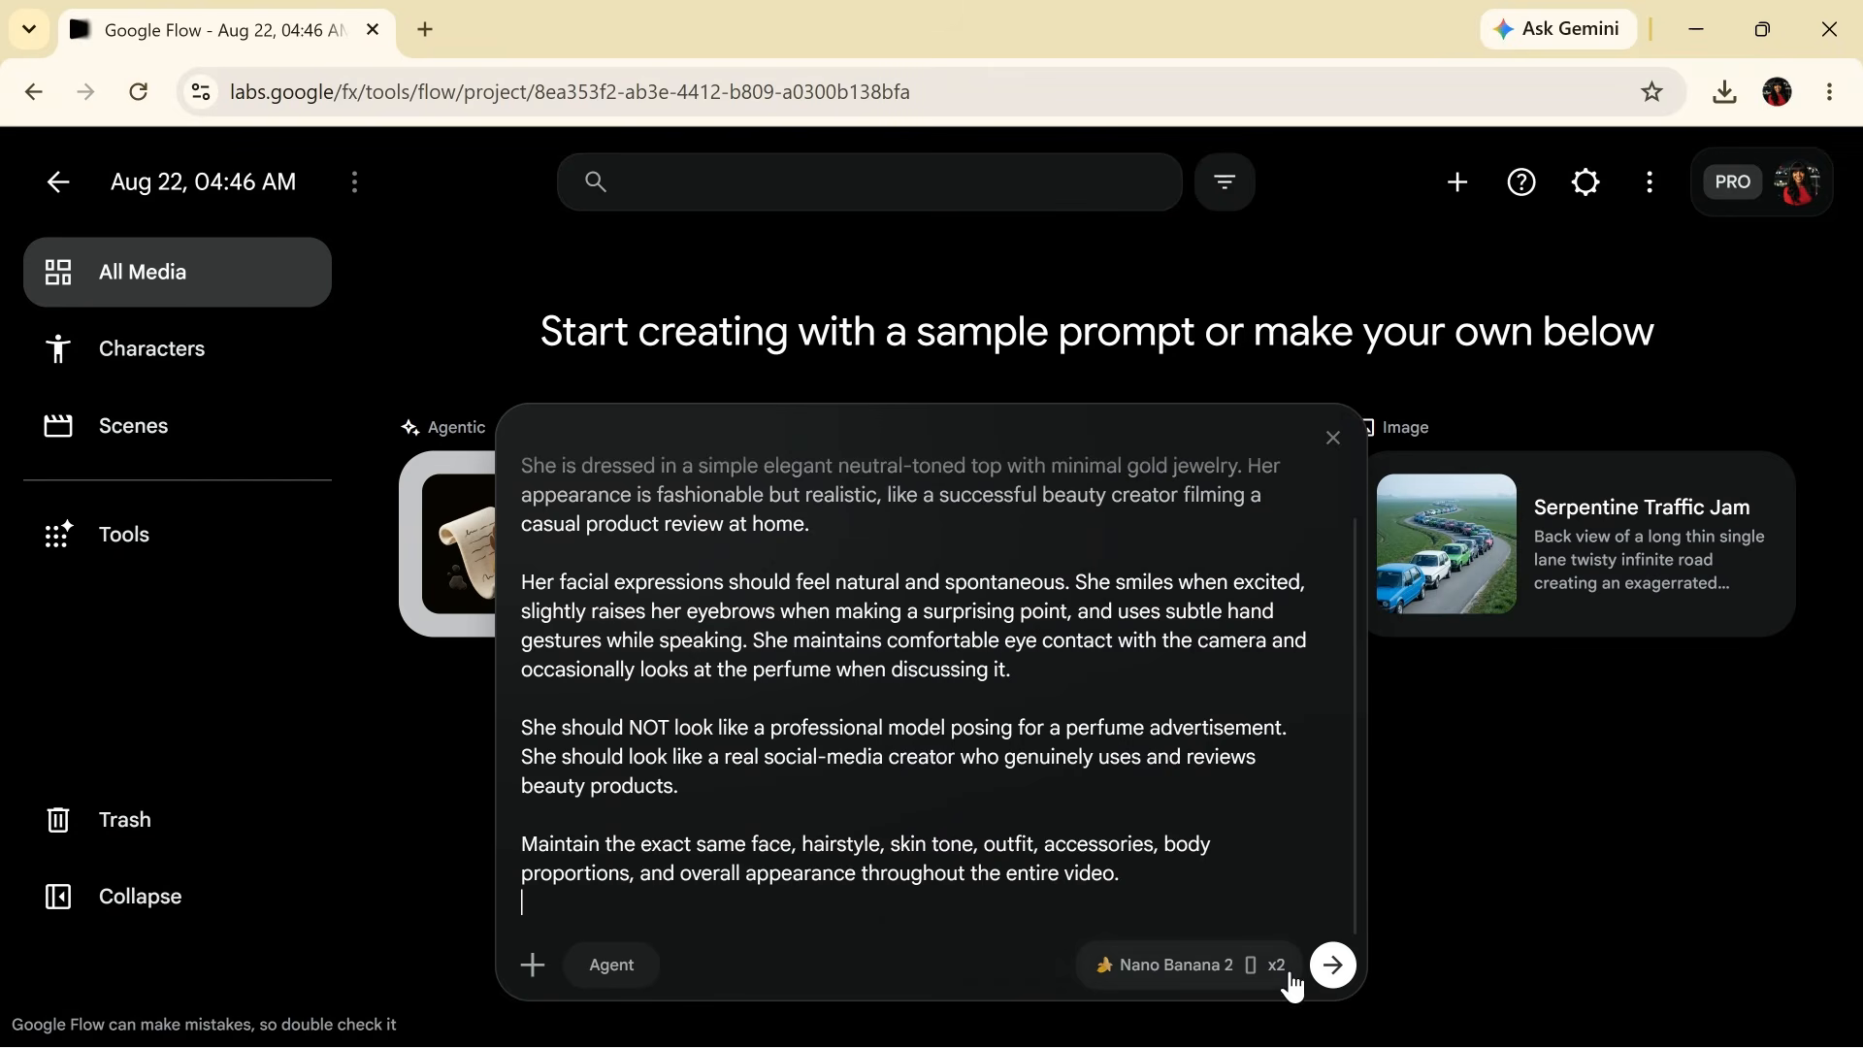
pyautogui.click(1335, 968)
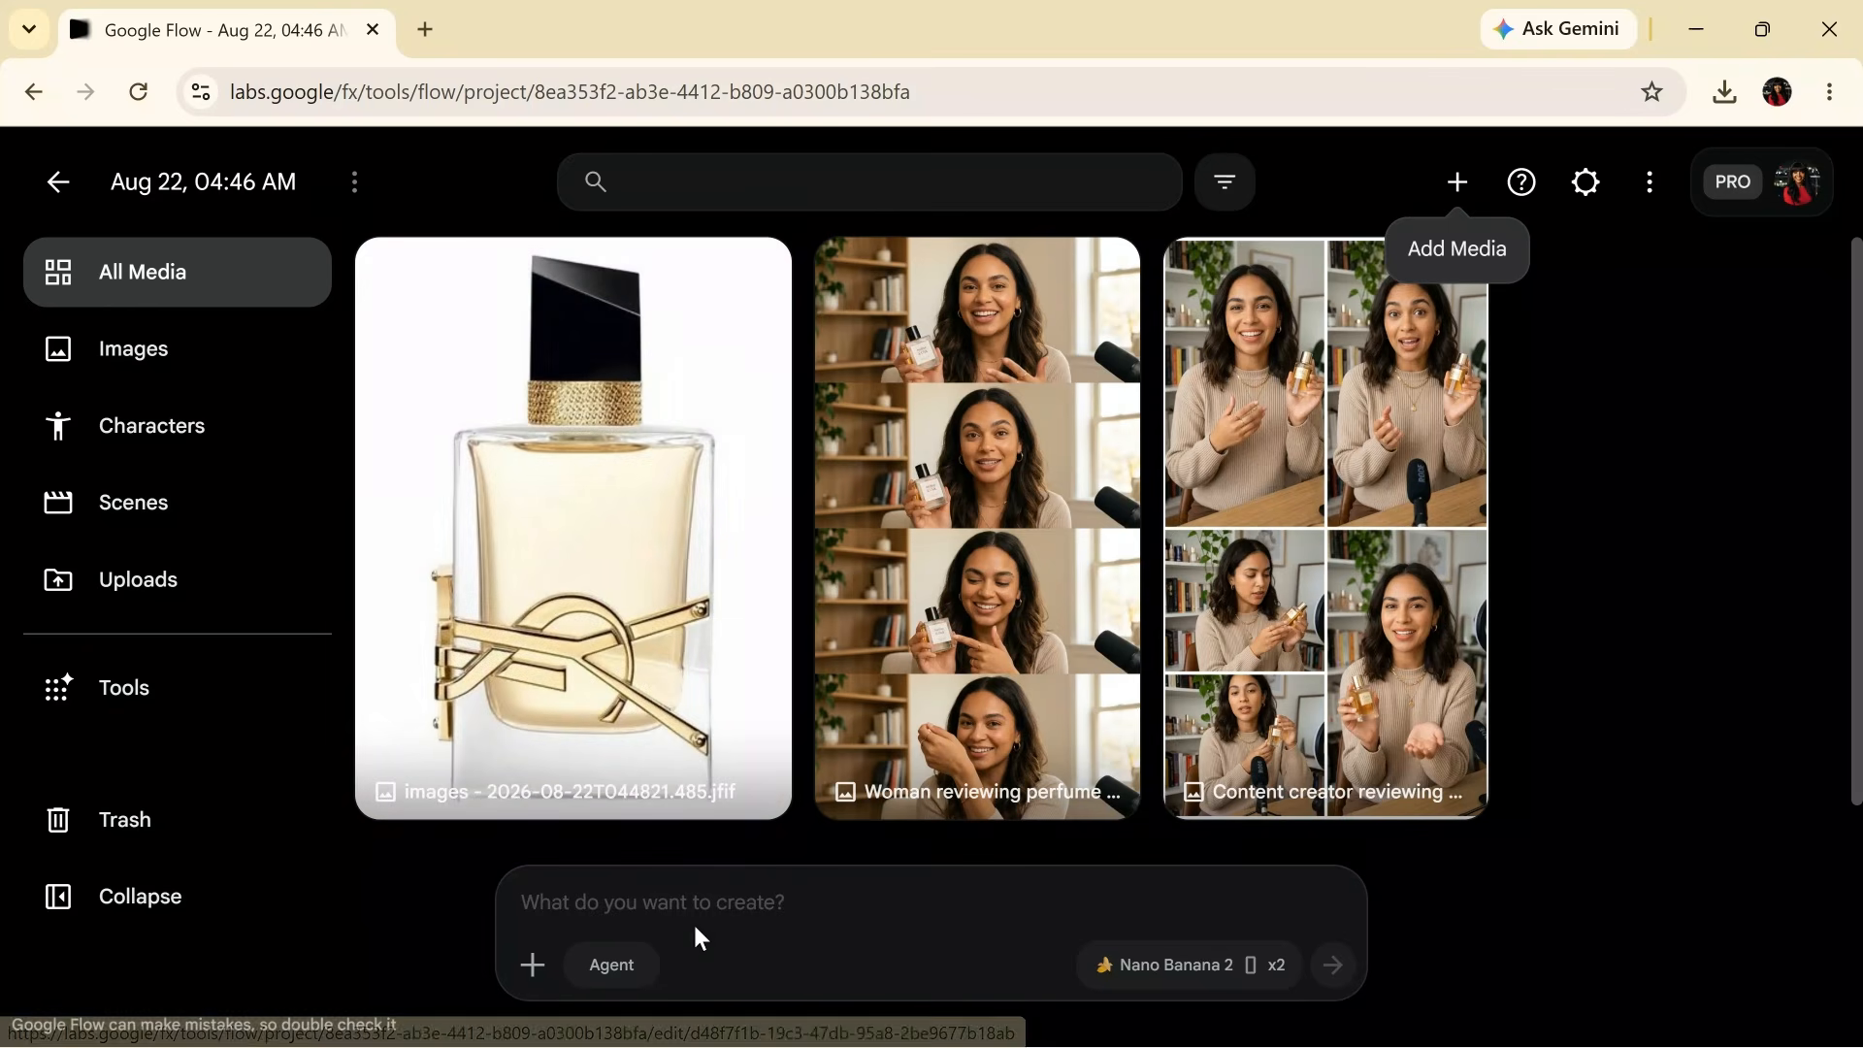
# - Generate 'A stunning Haitian lady with black full afro hair, colourful dress, UGC style image, bedroom set'
pyautogui.click(743, 906)
pyautogui.write('A')
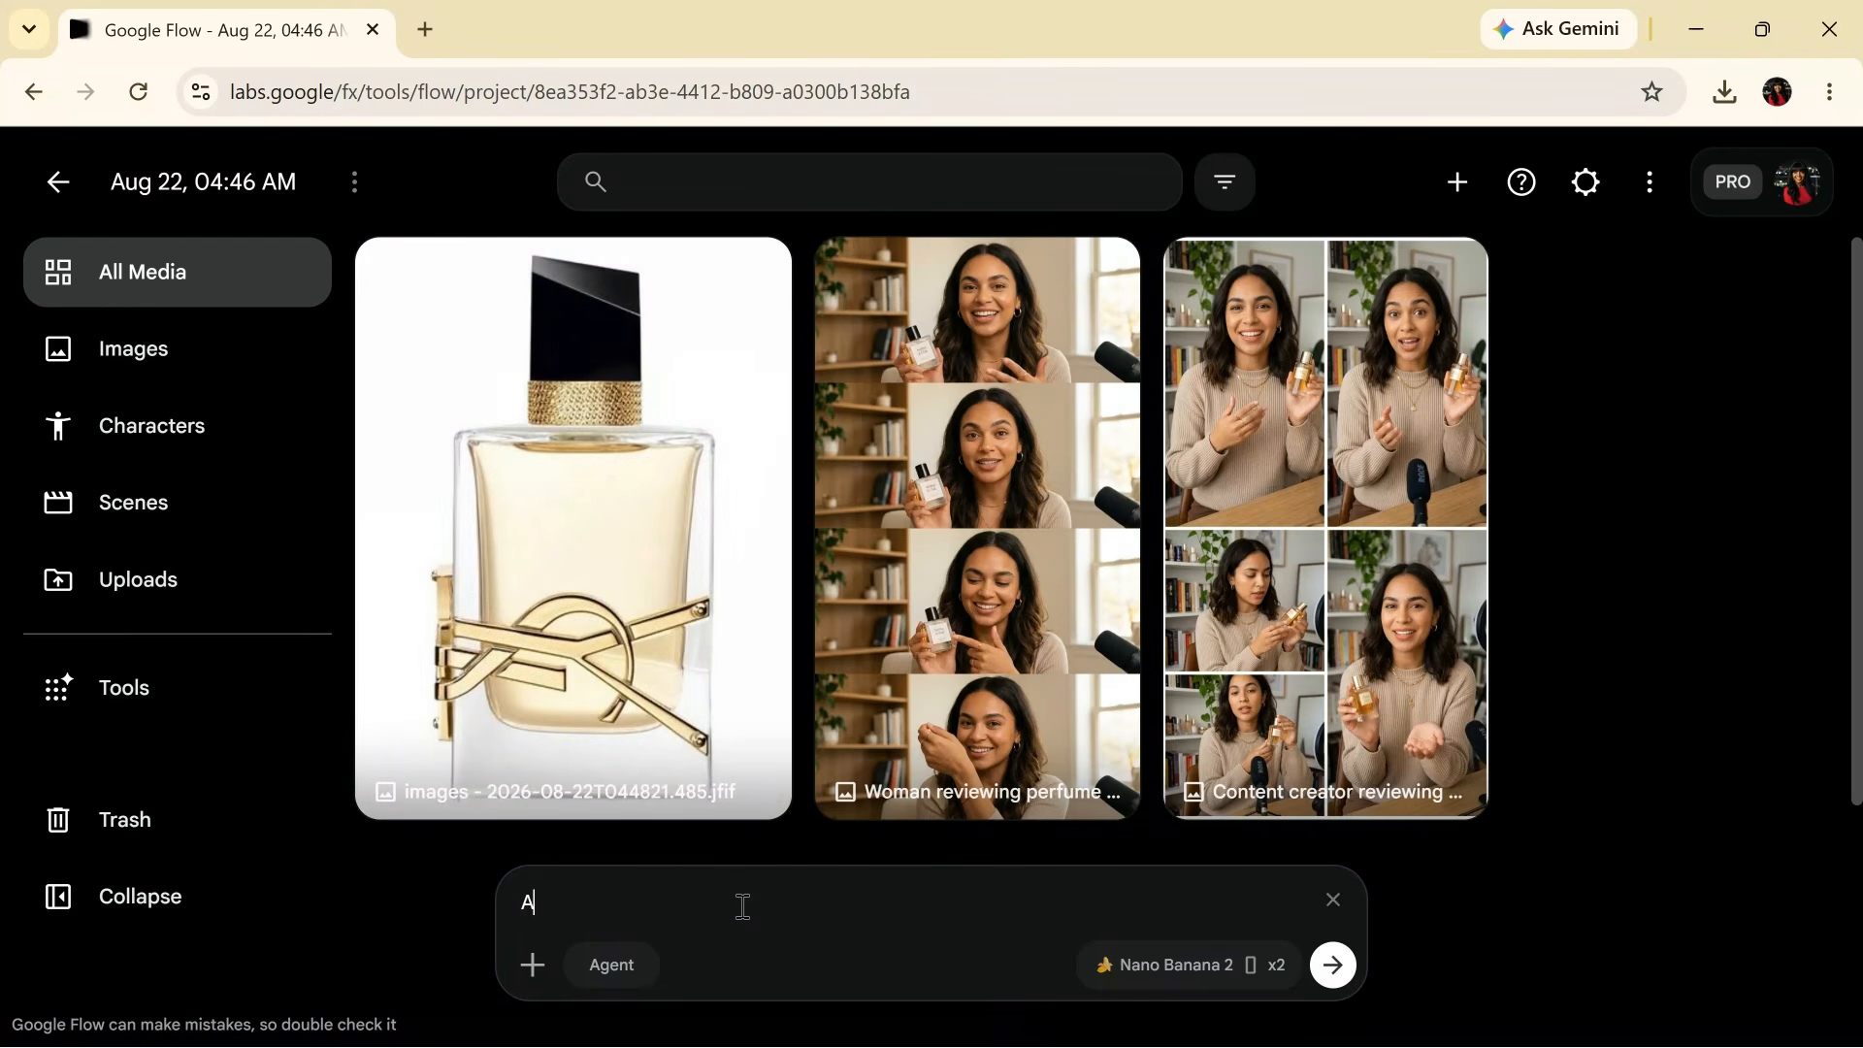
pyautogui.write(' STUNNING HAITA')
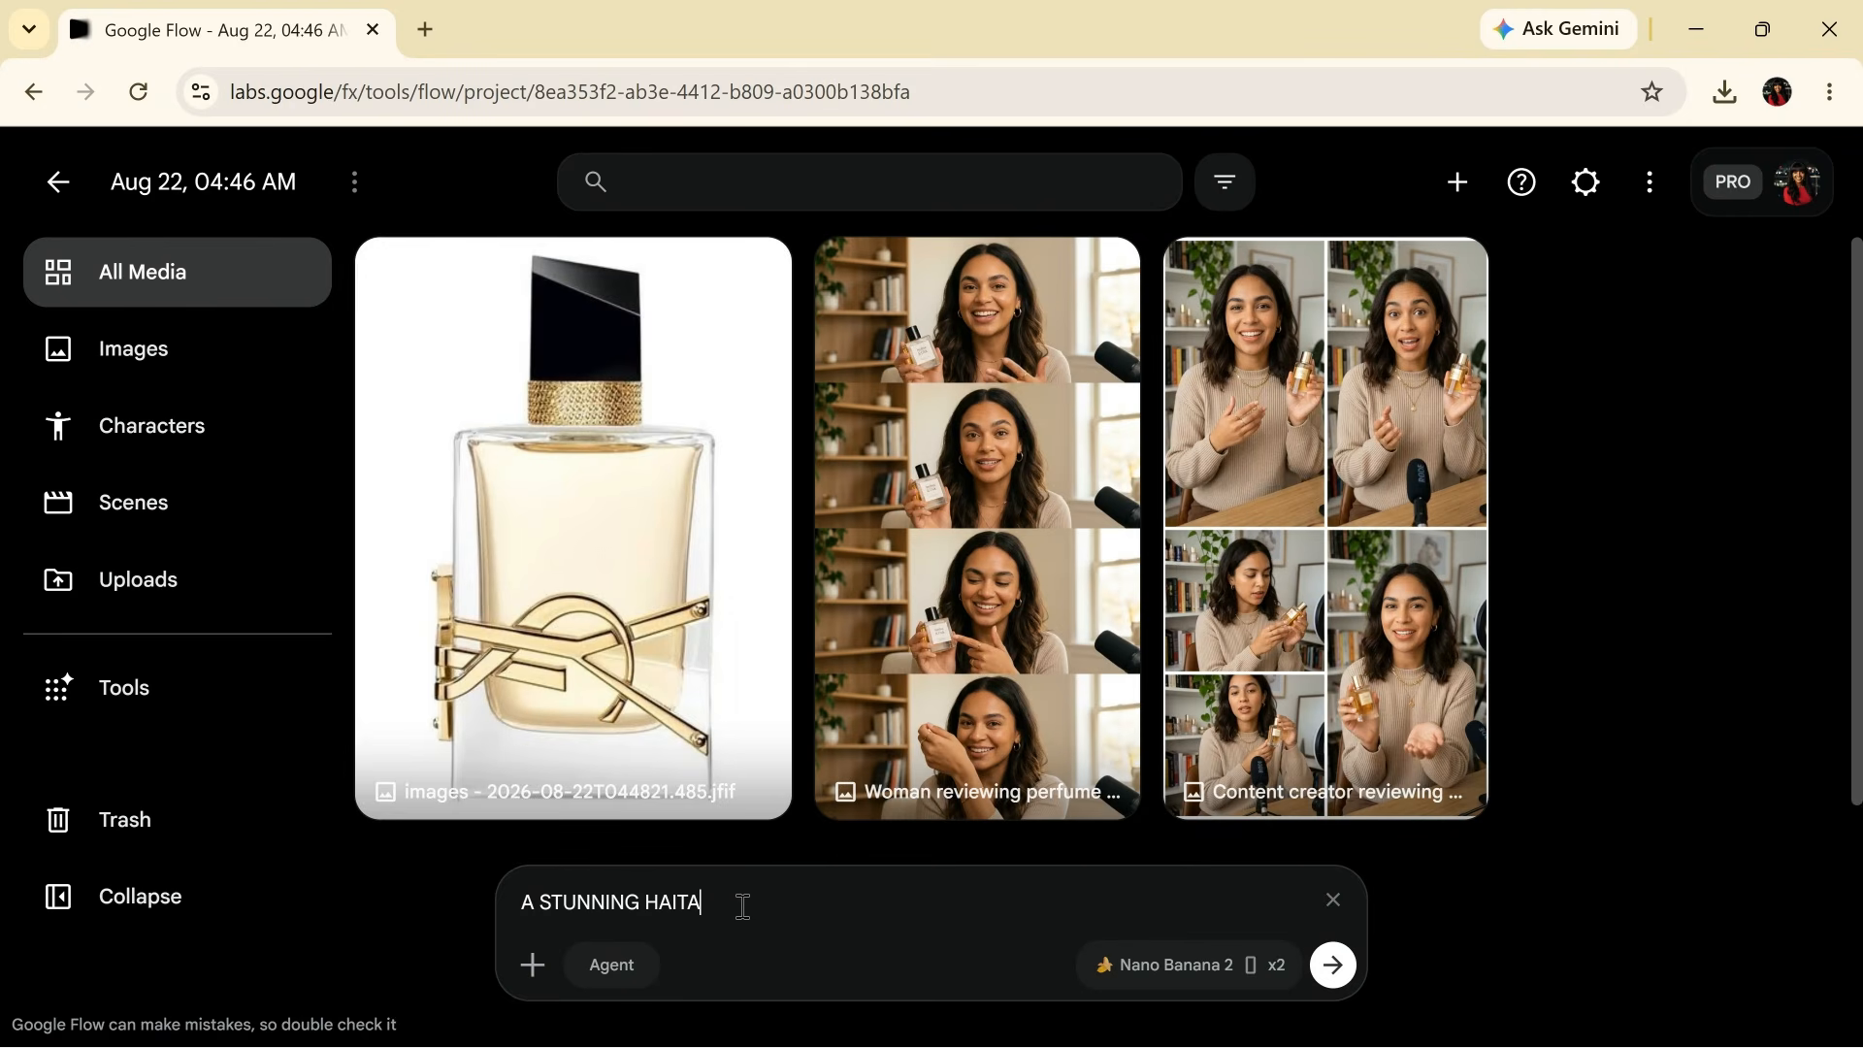
pyautogui.write('N LADY WITH BLACK FULL A')
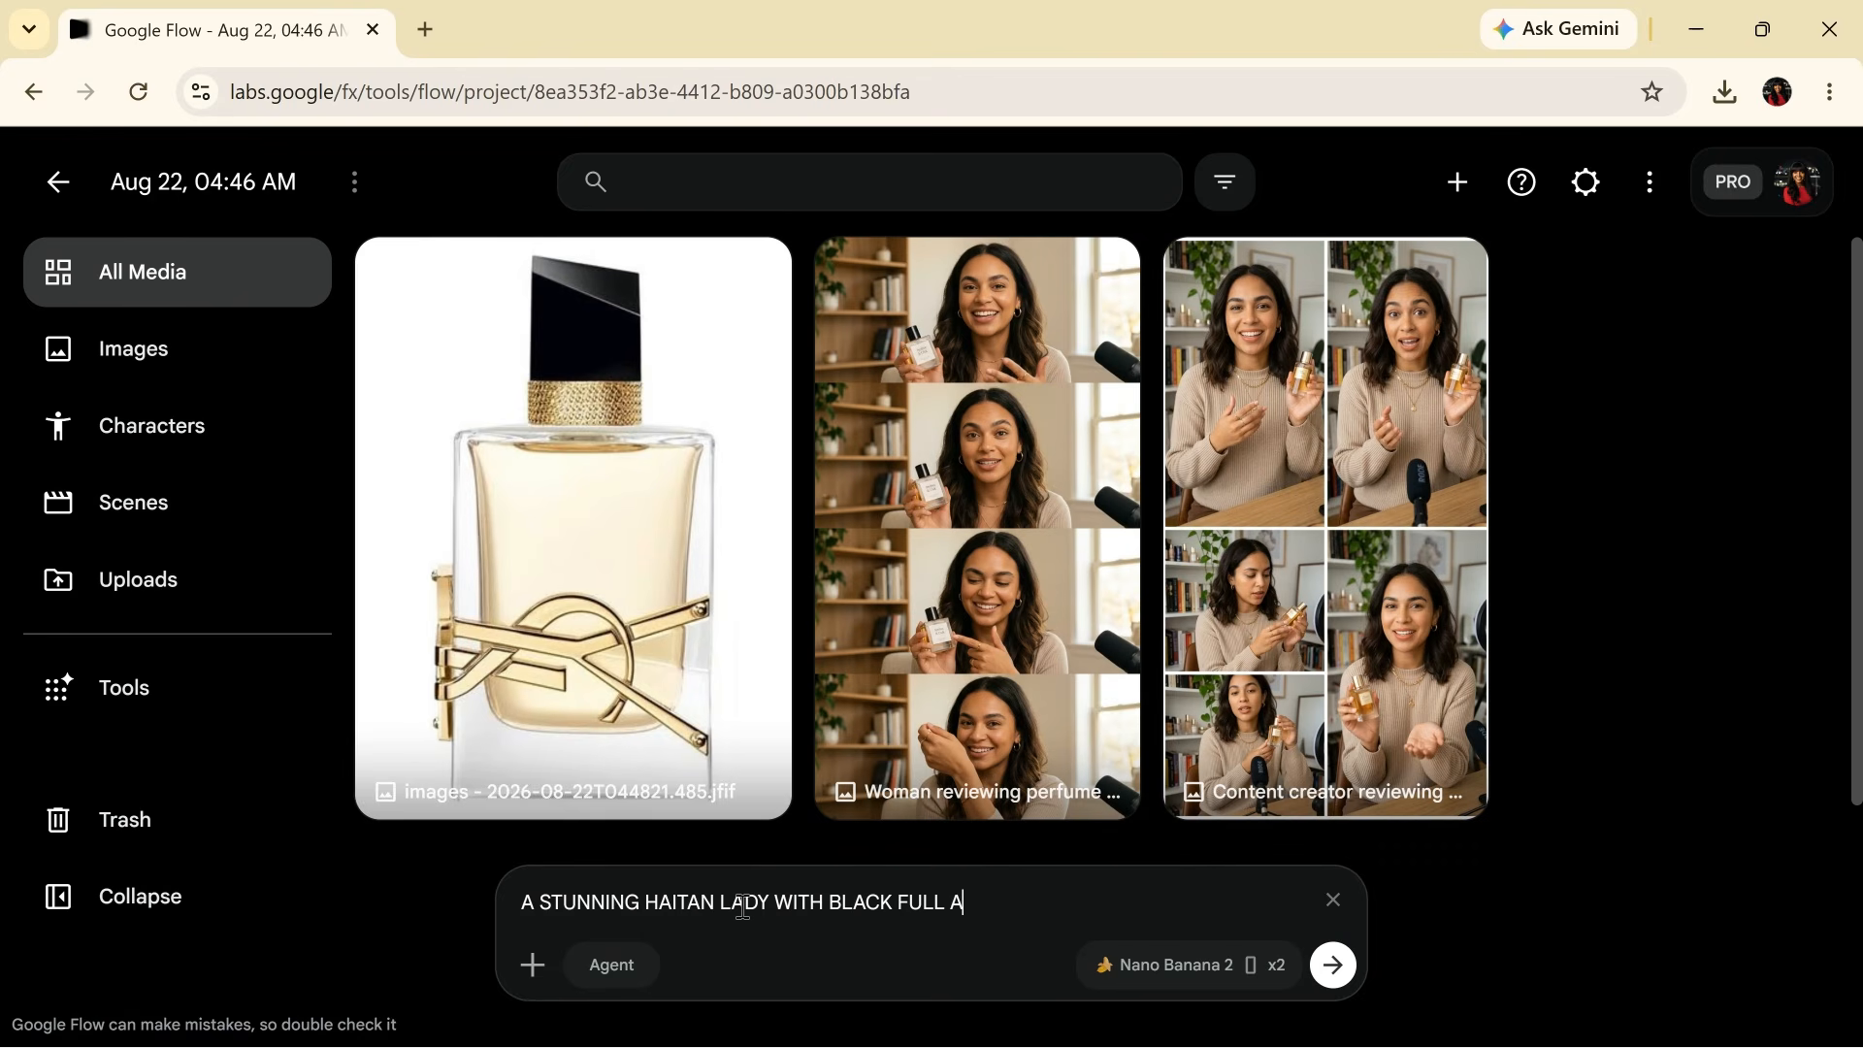
pyautogui.write('FRO HAIR, SHE WEA')
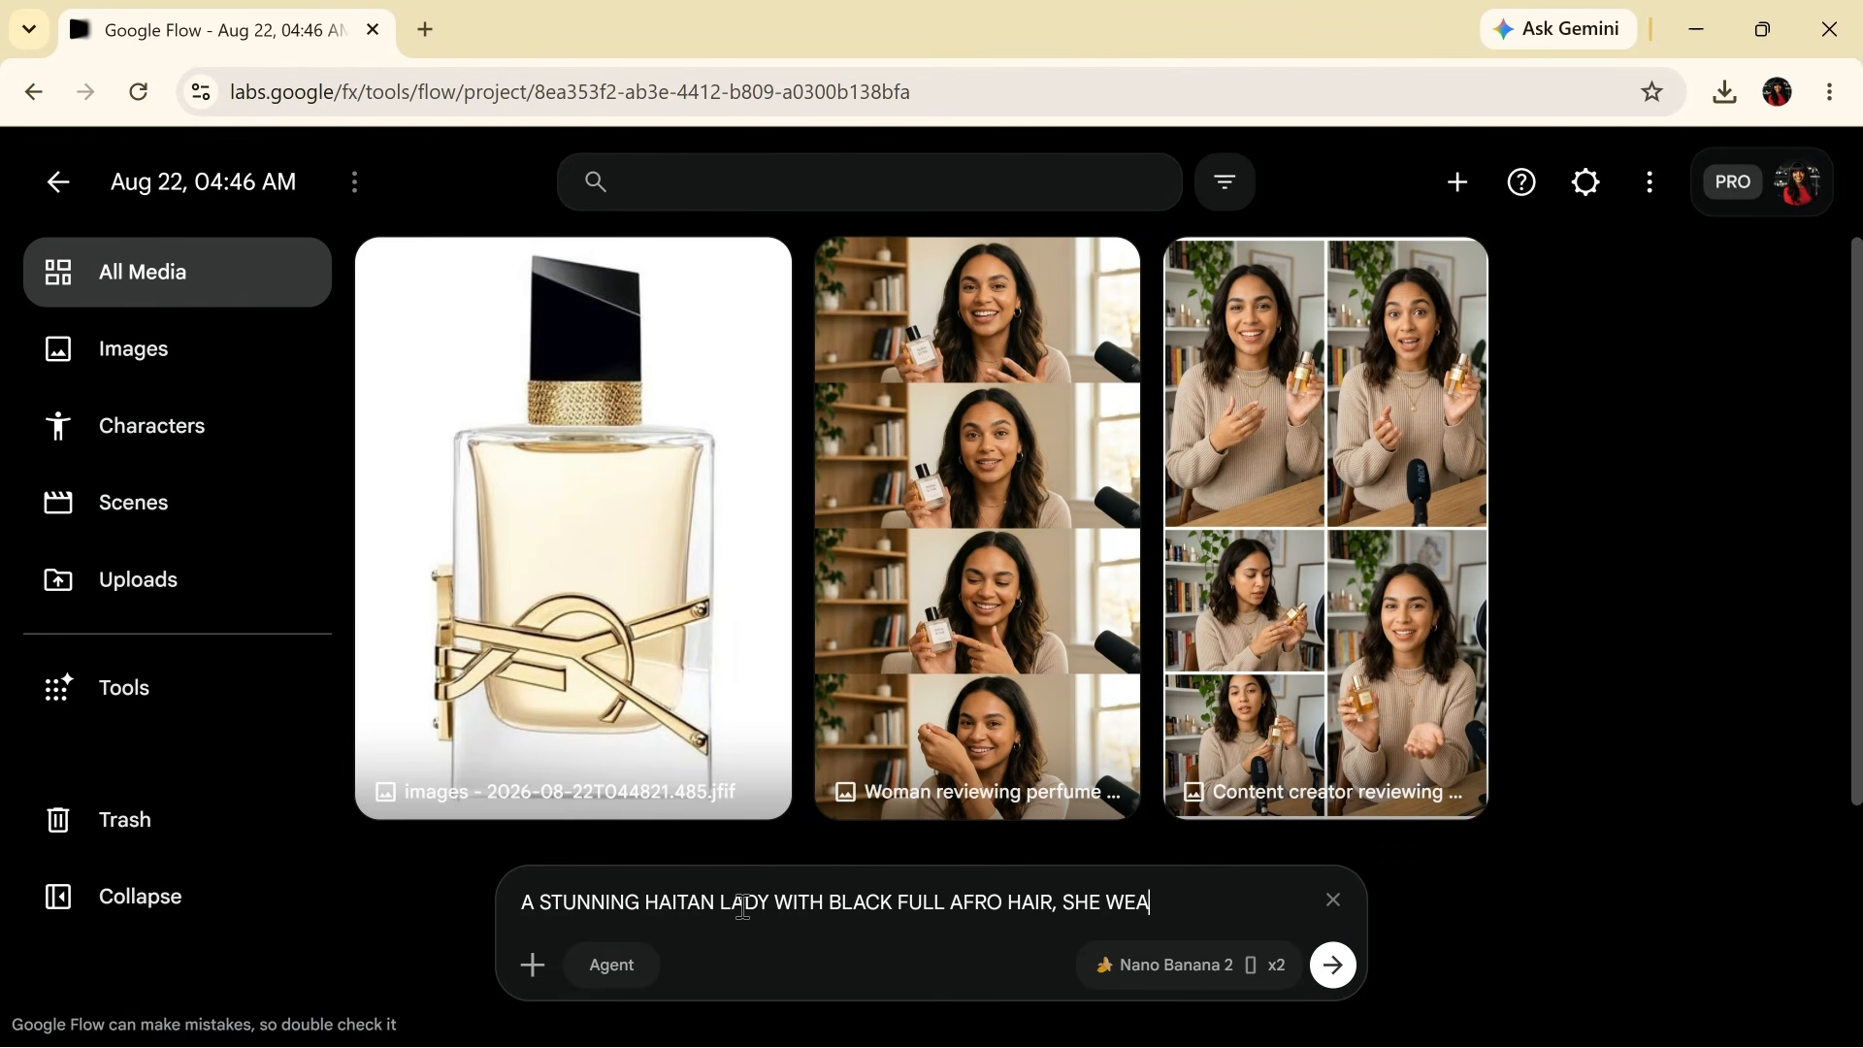
pyautogui.write('RS A COLOURFUL DRESS')
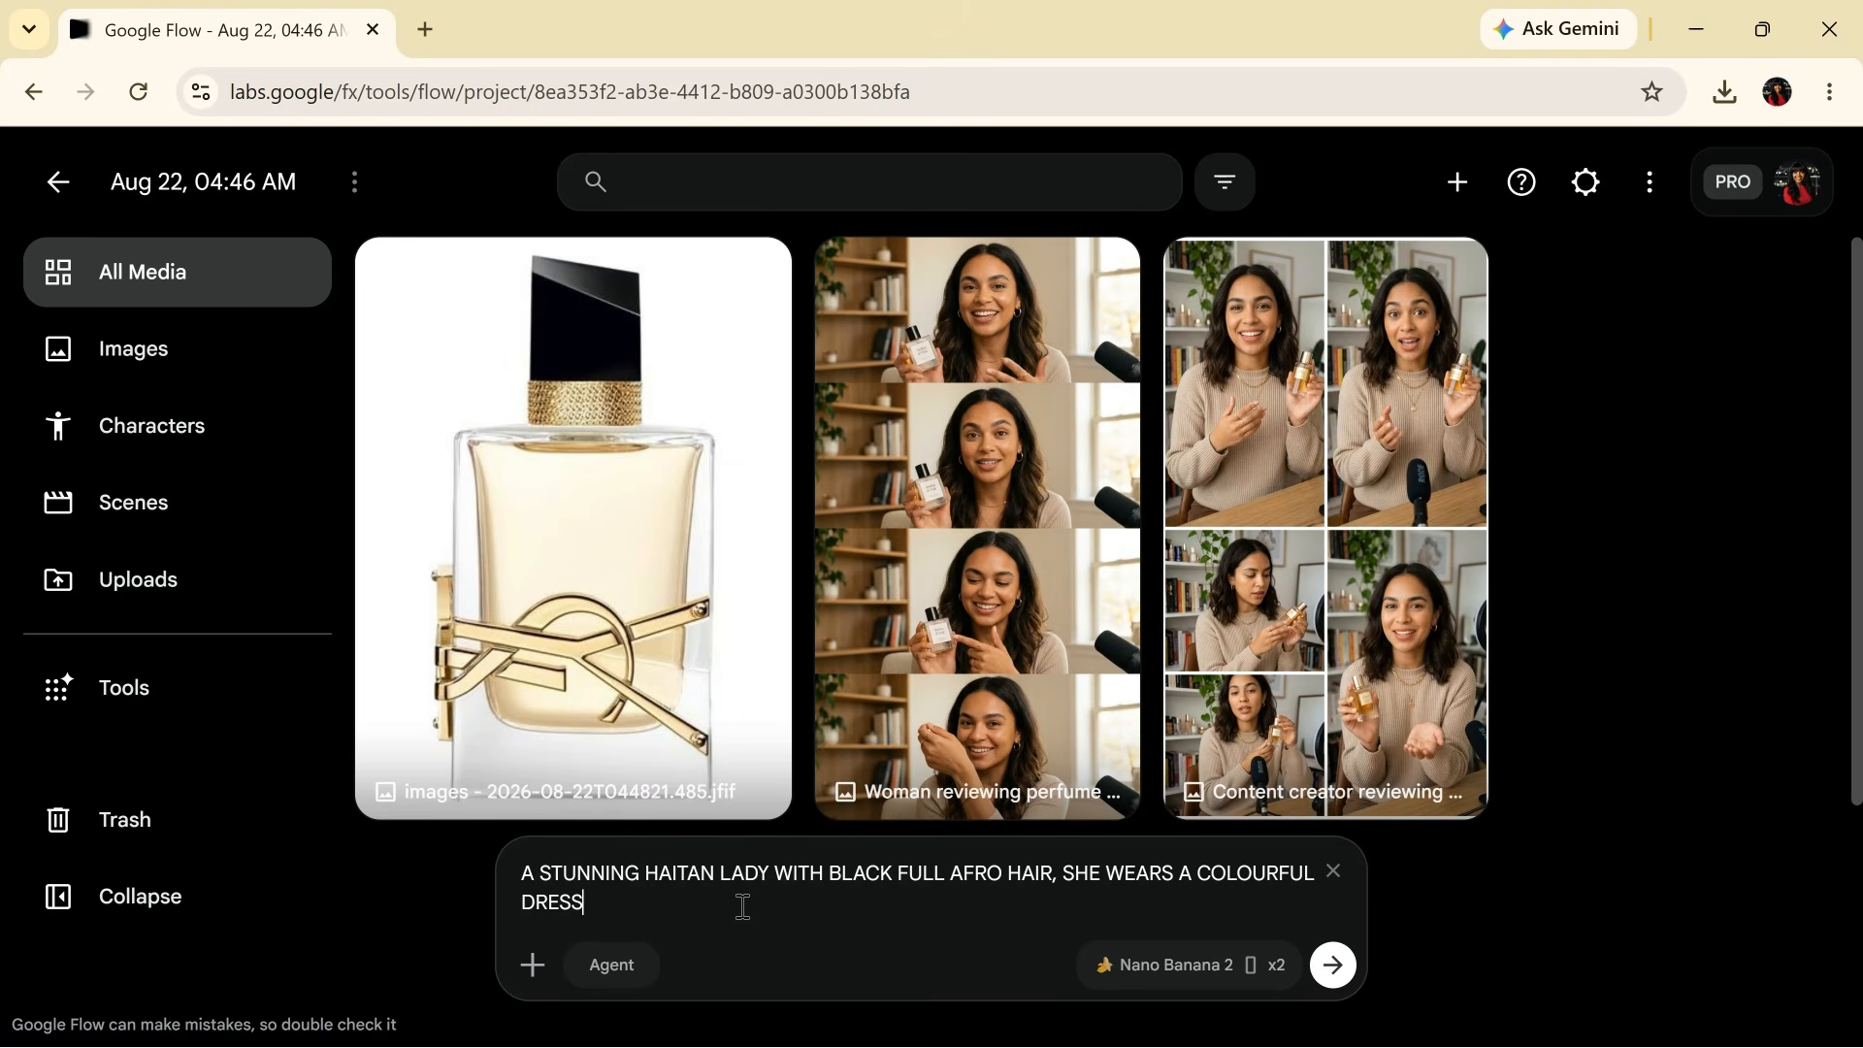
pyautogui.write(', SH')
pyautogui.write('E IS BEAUTIFUL, UGC STY;')
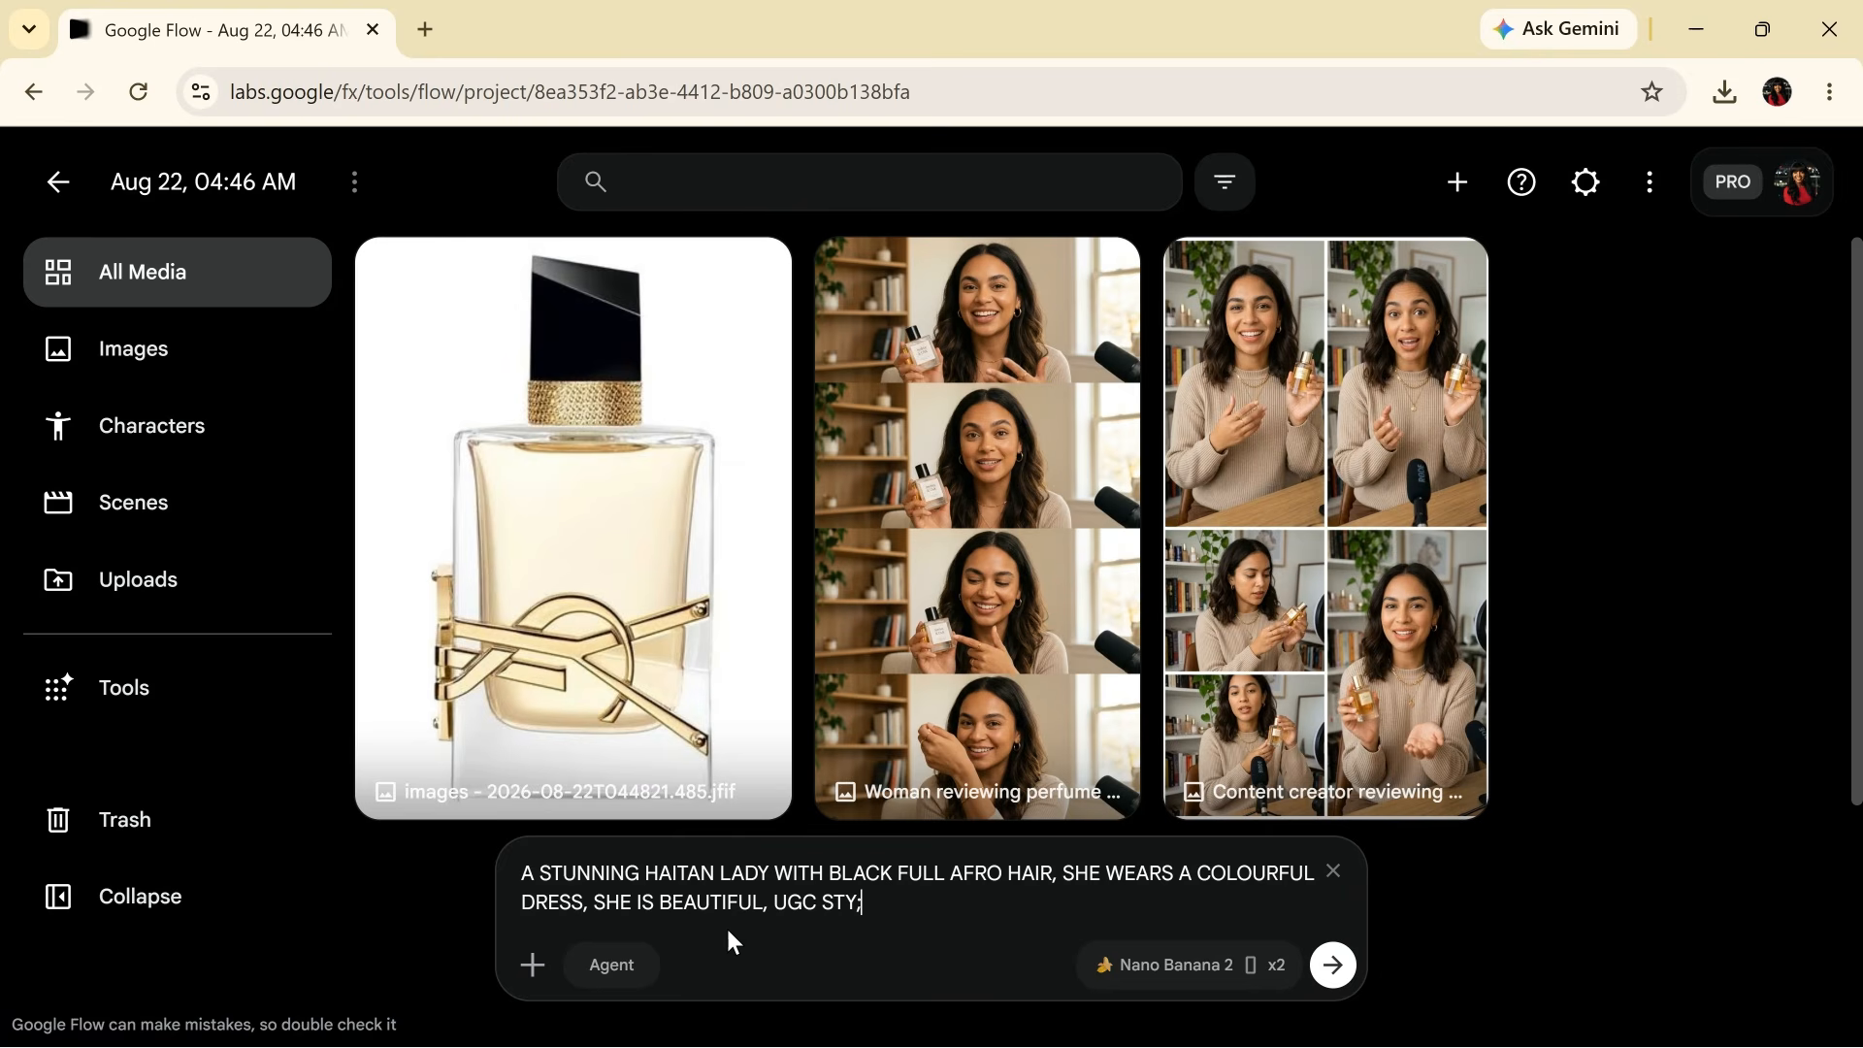
pyautogui.press('BackSpace')
pyautogui.write('LE IMAGE, BEDROOM SETTING')
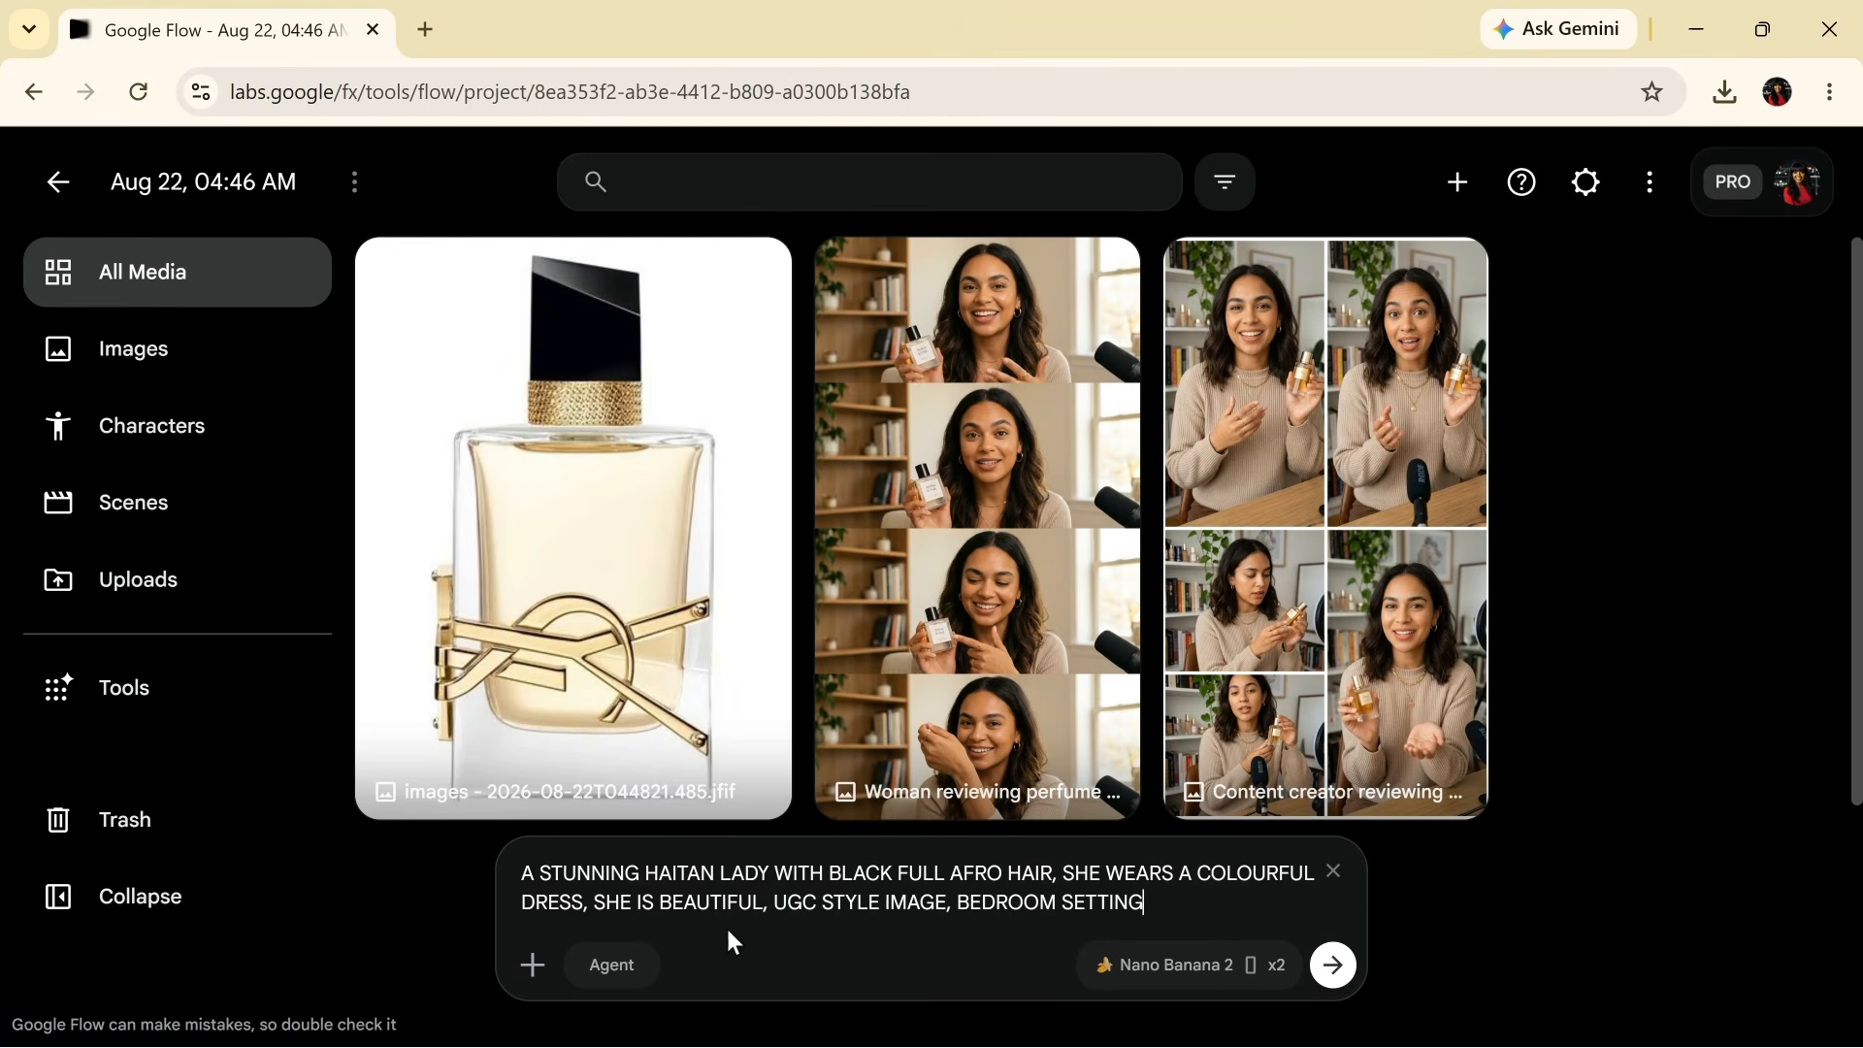
pyautogui.press('Return')
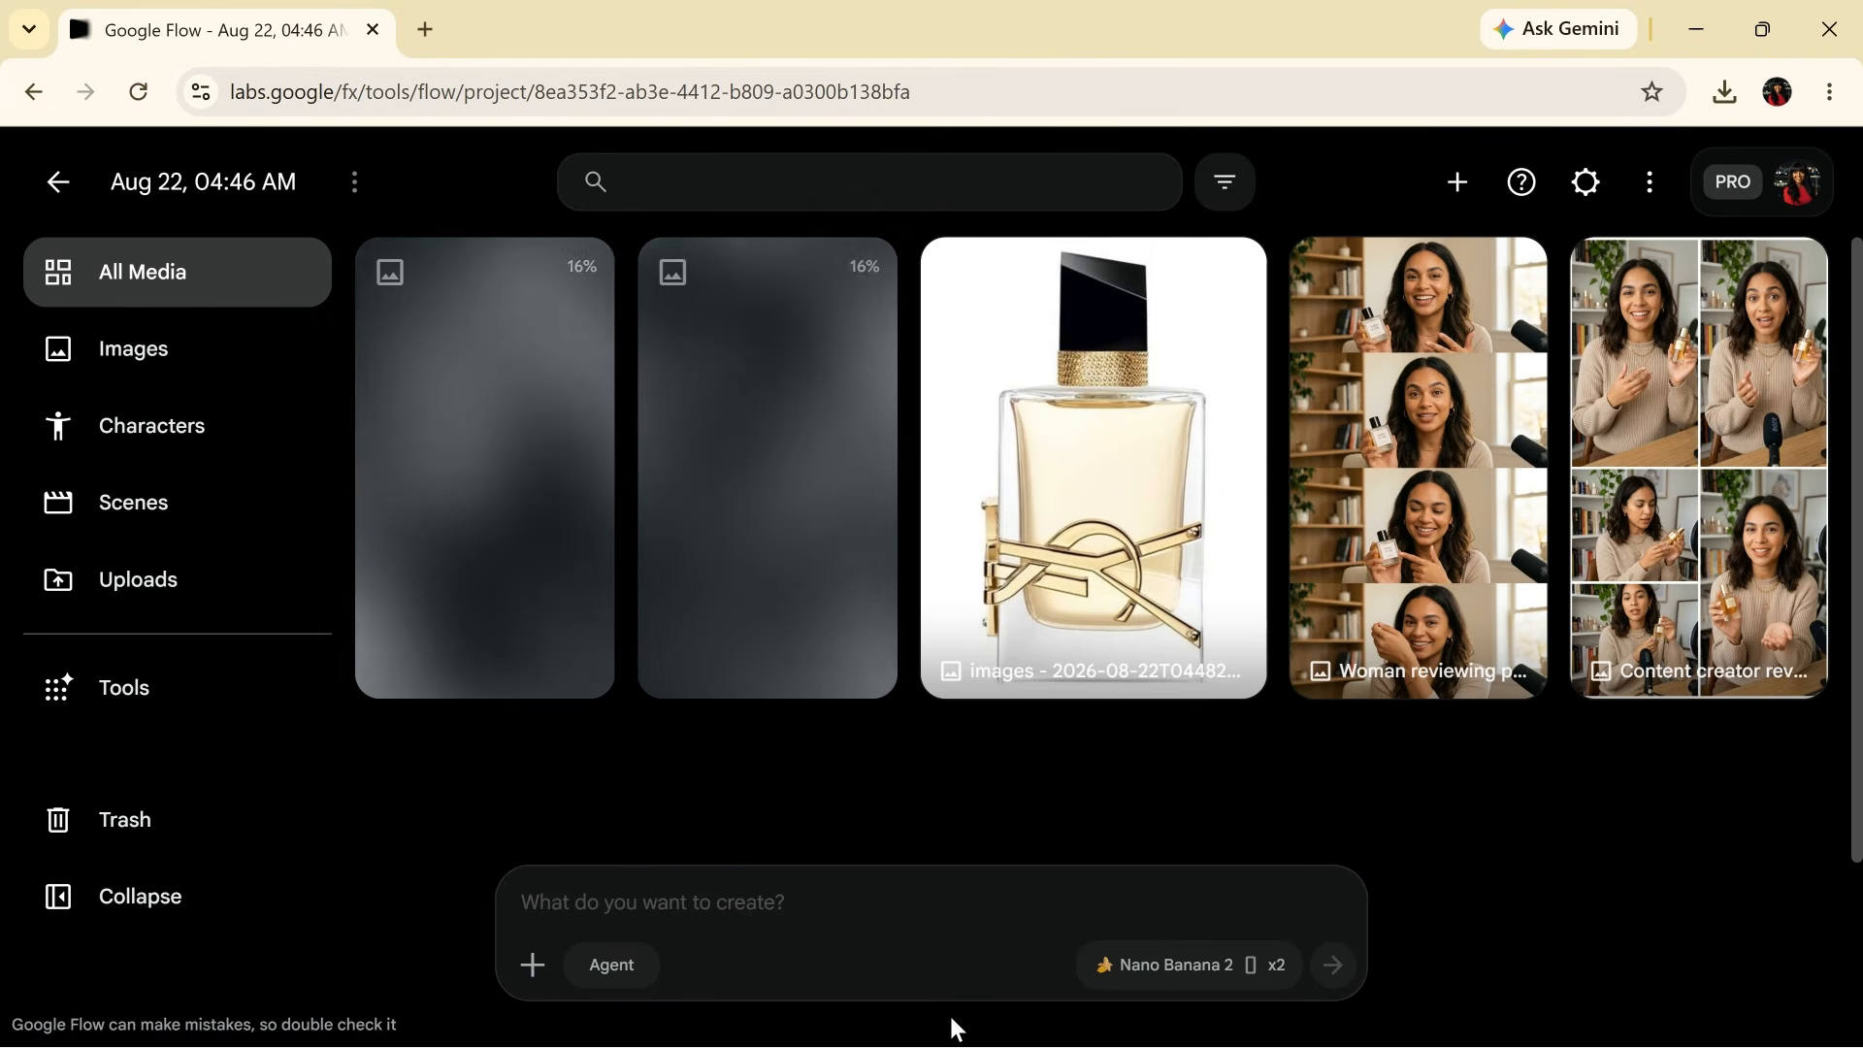
# - Delete the 'Woman reviewing perfume product' image and the content creator review collage
pyautogui.click(1460, 469)
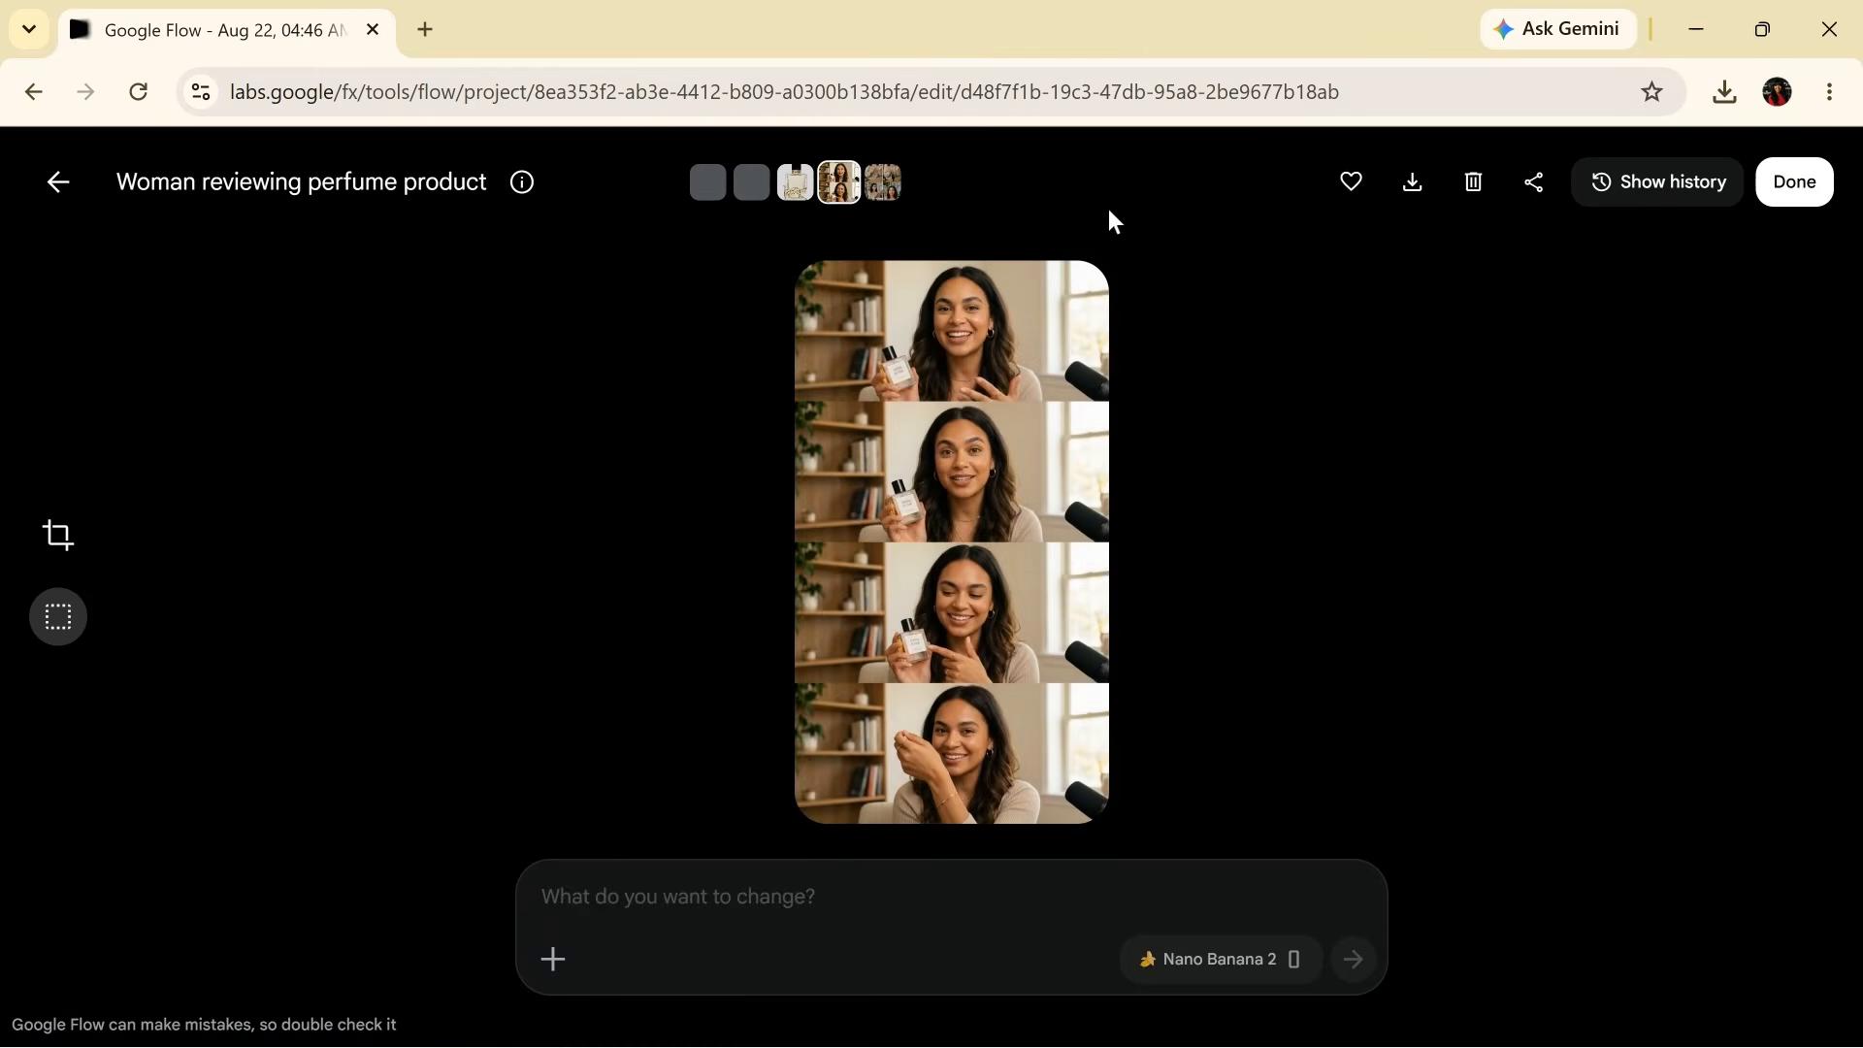
pyautogui.click(1487, 195)
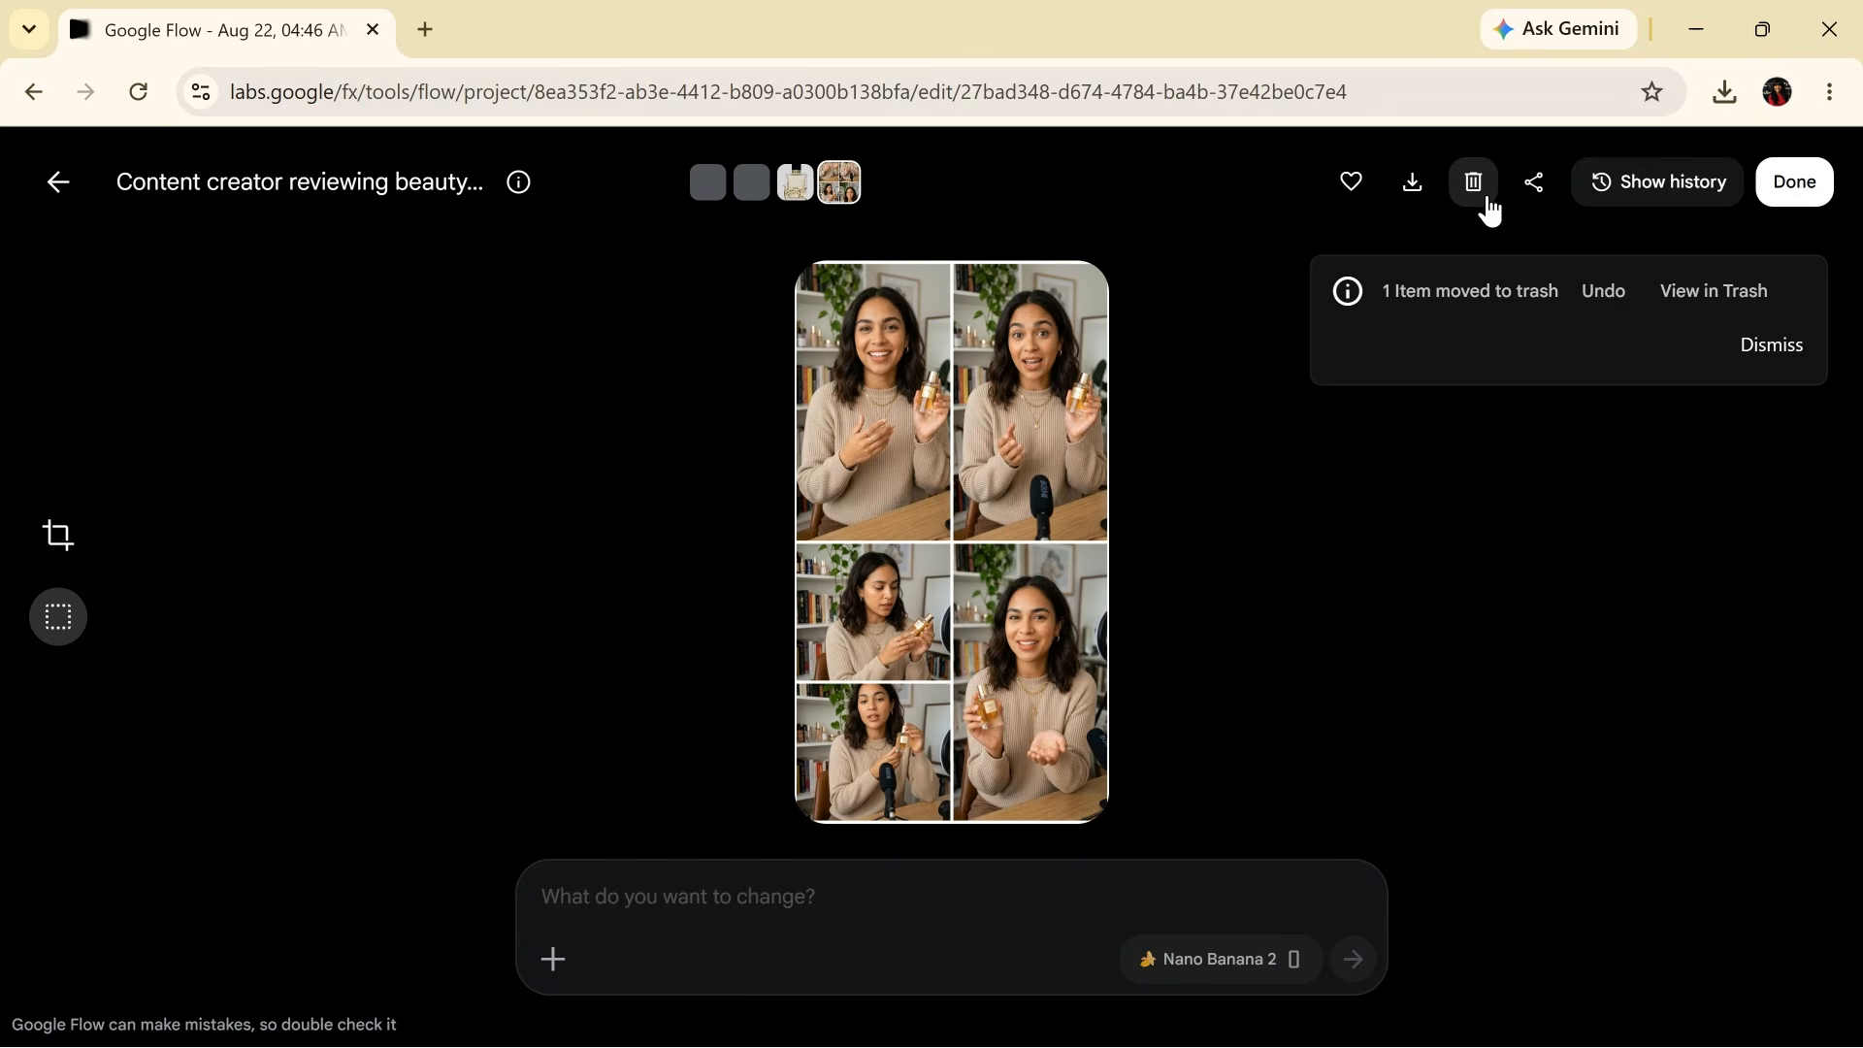
pyautogui.click(1489, 199)
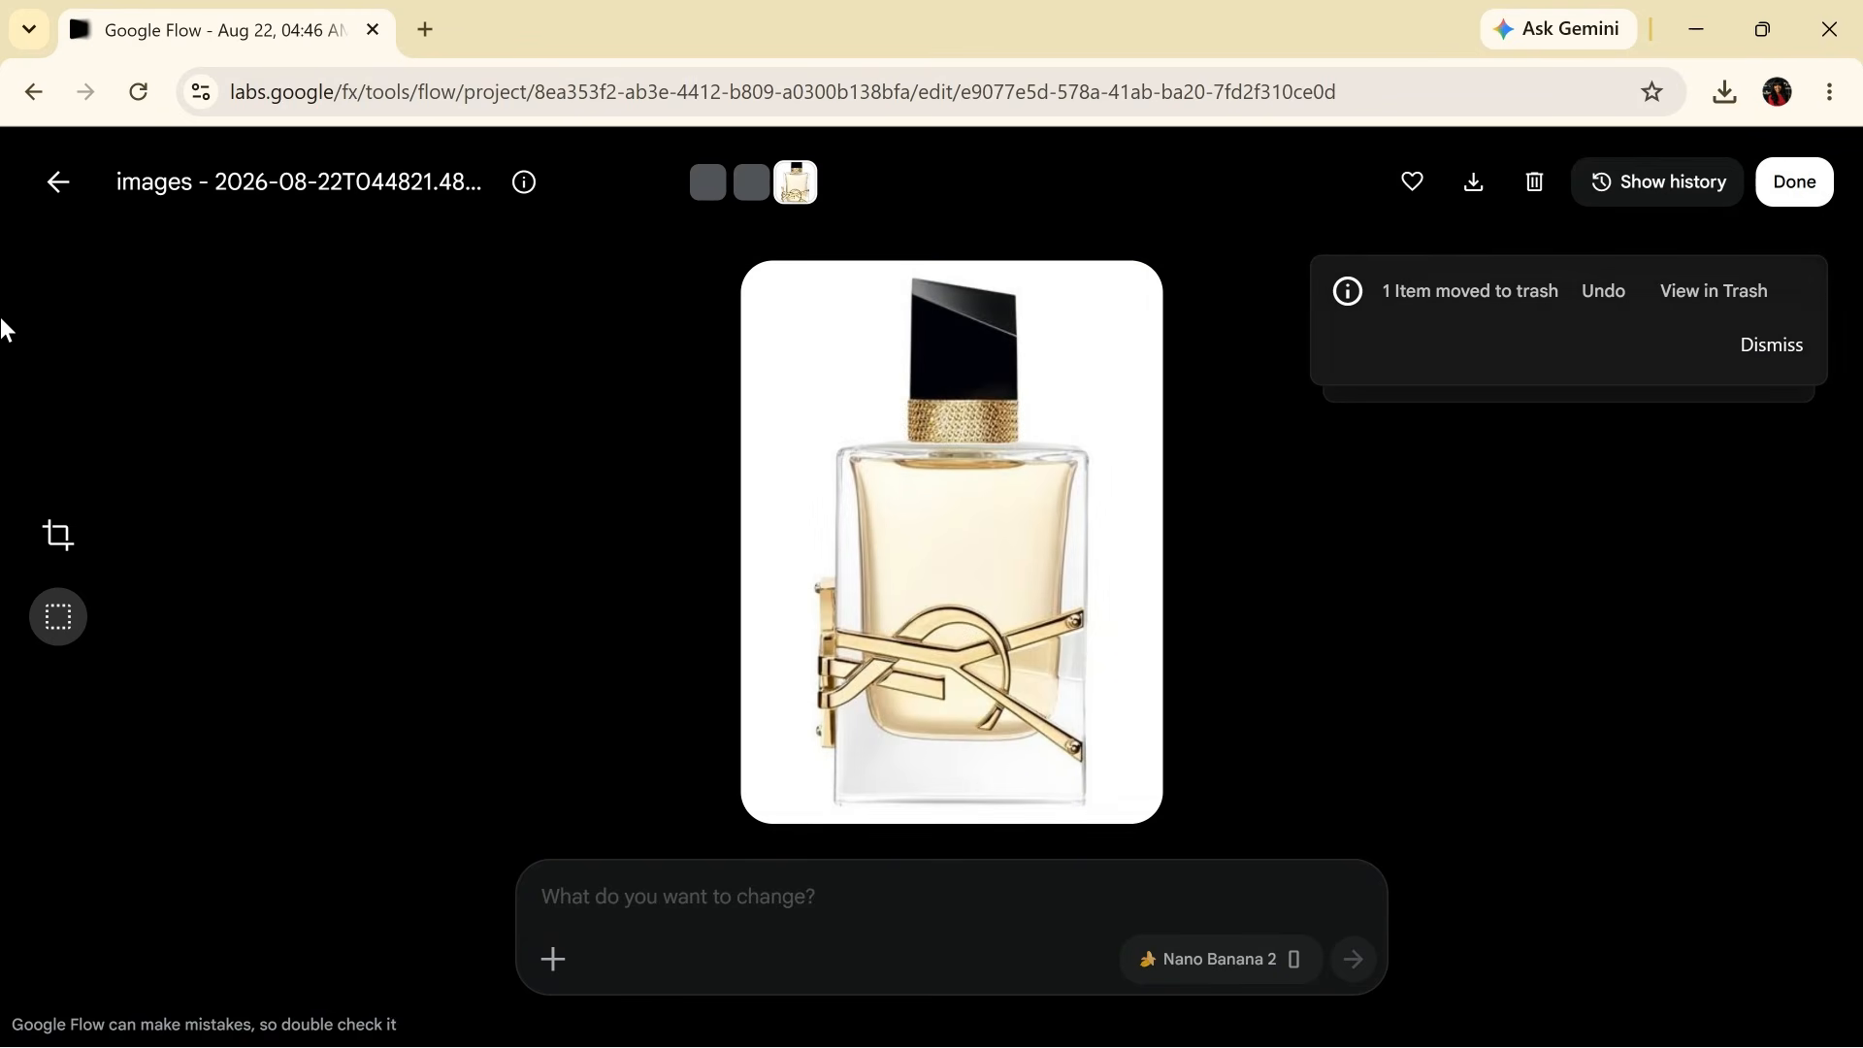
pyautogui.click(58, 184)
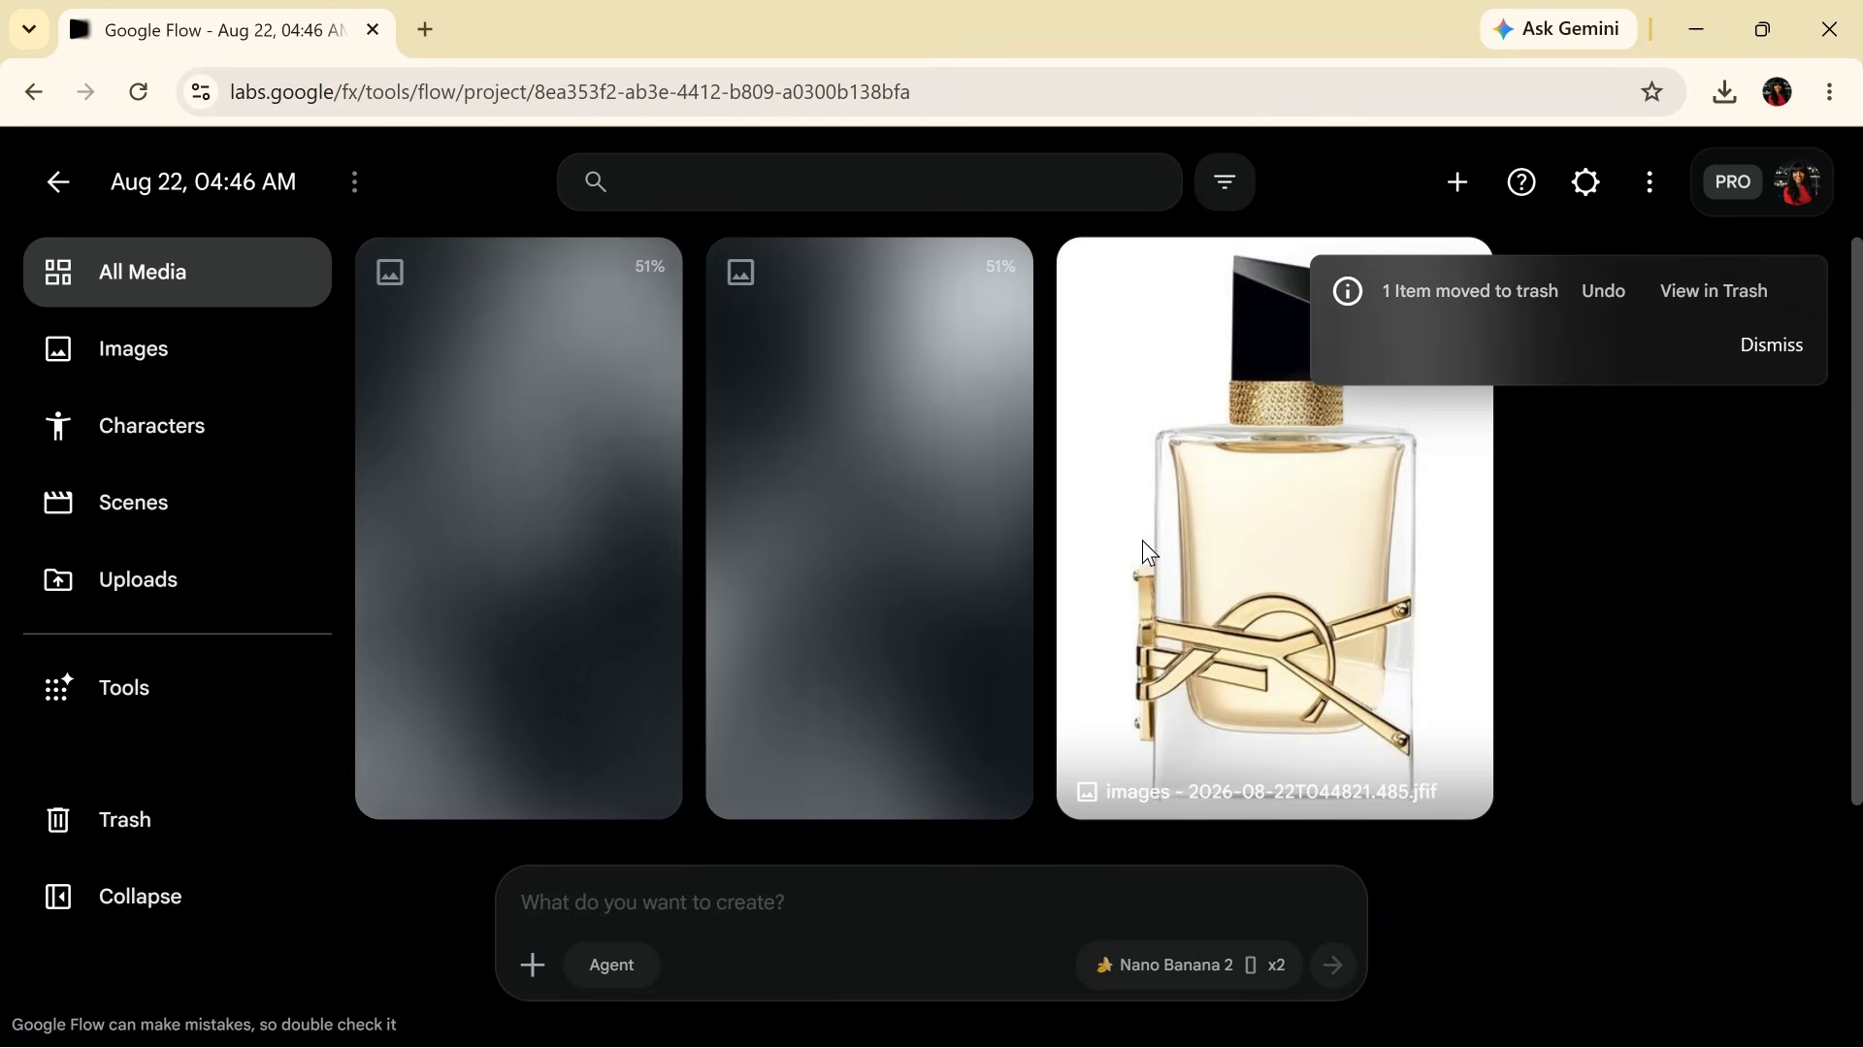
# - Glance at the ChatGPT window, then come back to the Google Flow gallery
pyautogui.hotkey('alt', 'Tab')
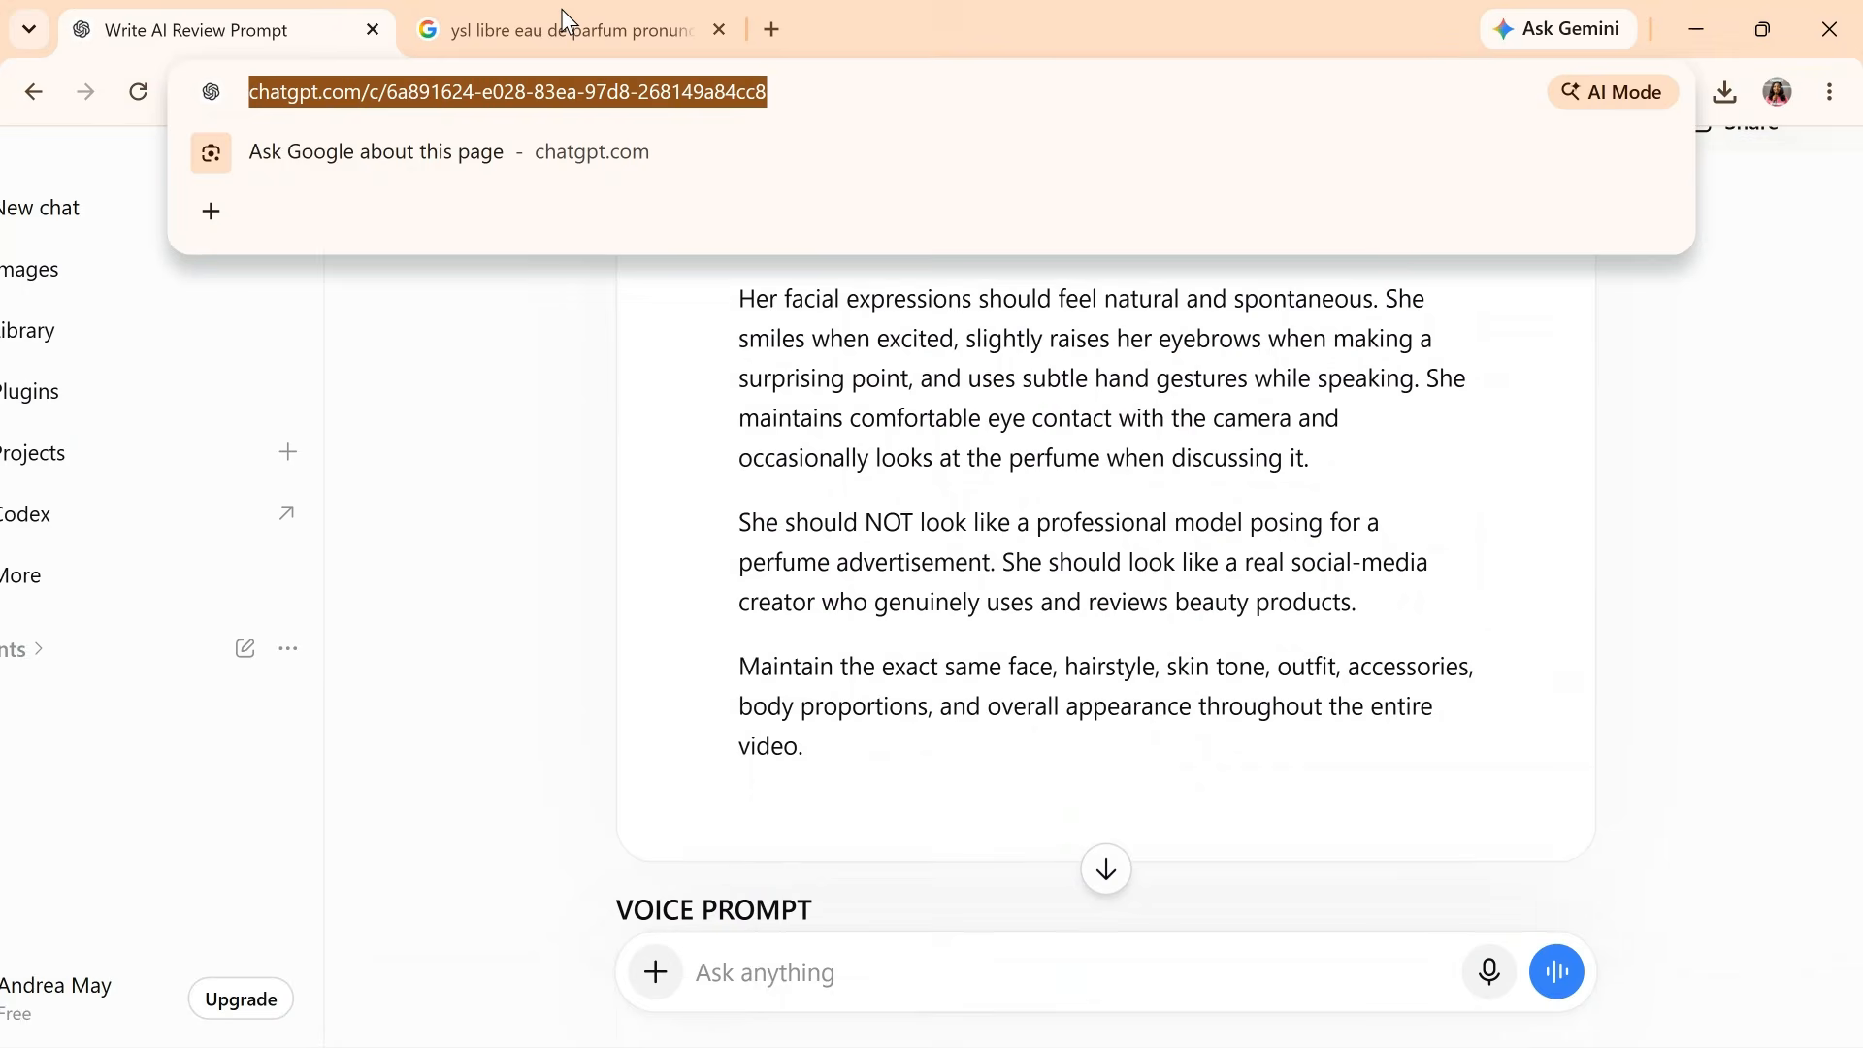
pyautogui.rightClick(282, 3)
pyautogui.hotkey('alt', 'Tab')
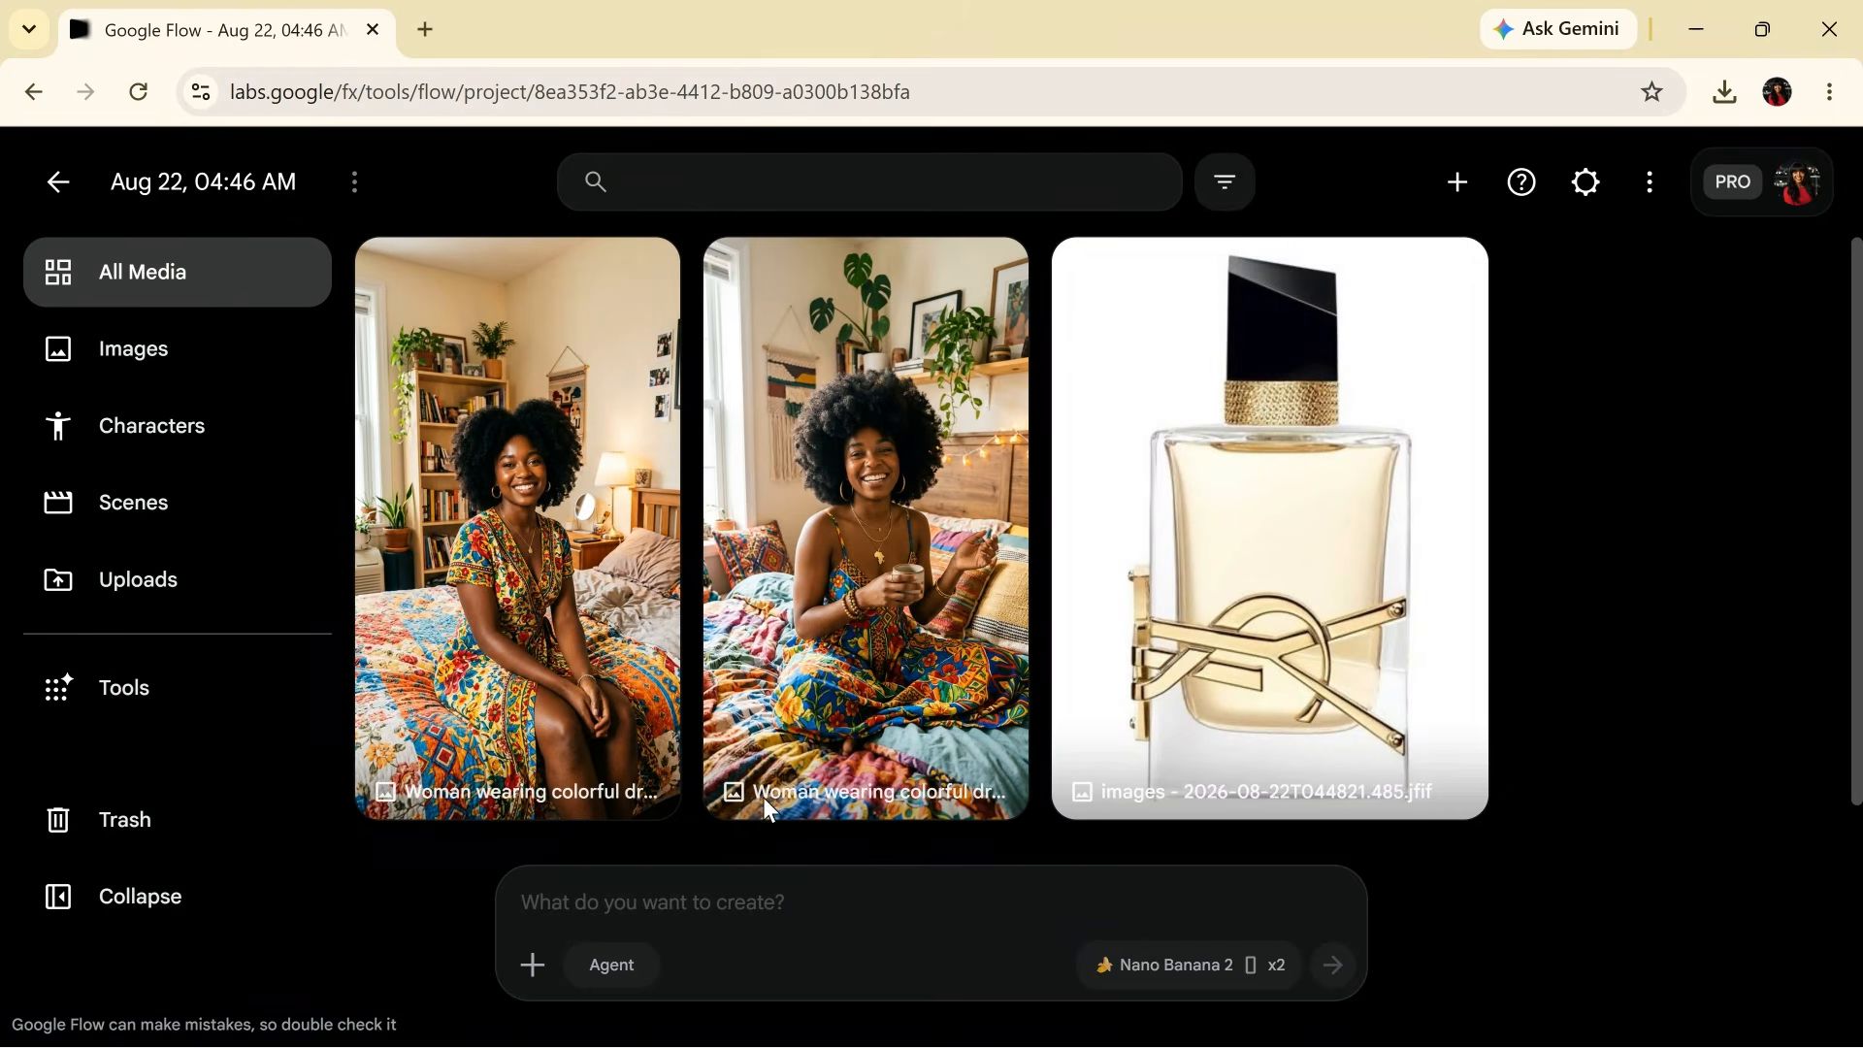
pyautogui.click(723, 679)
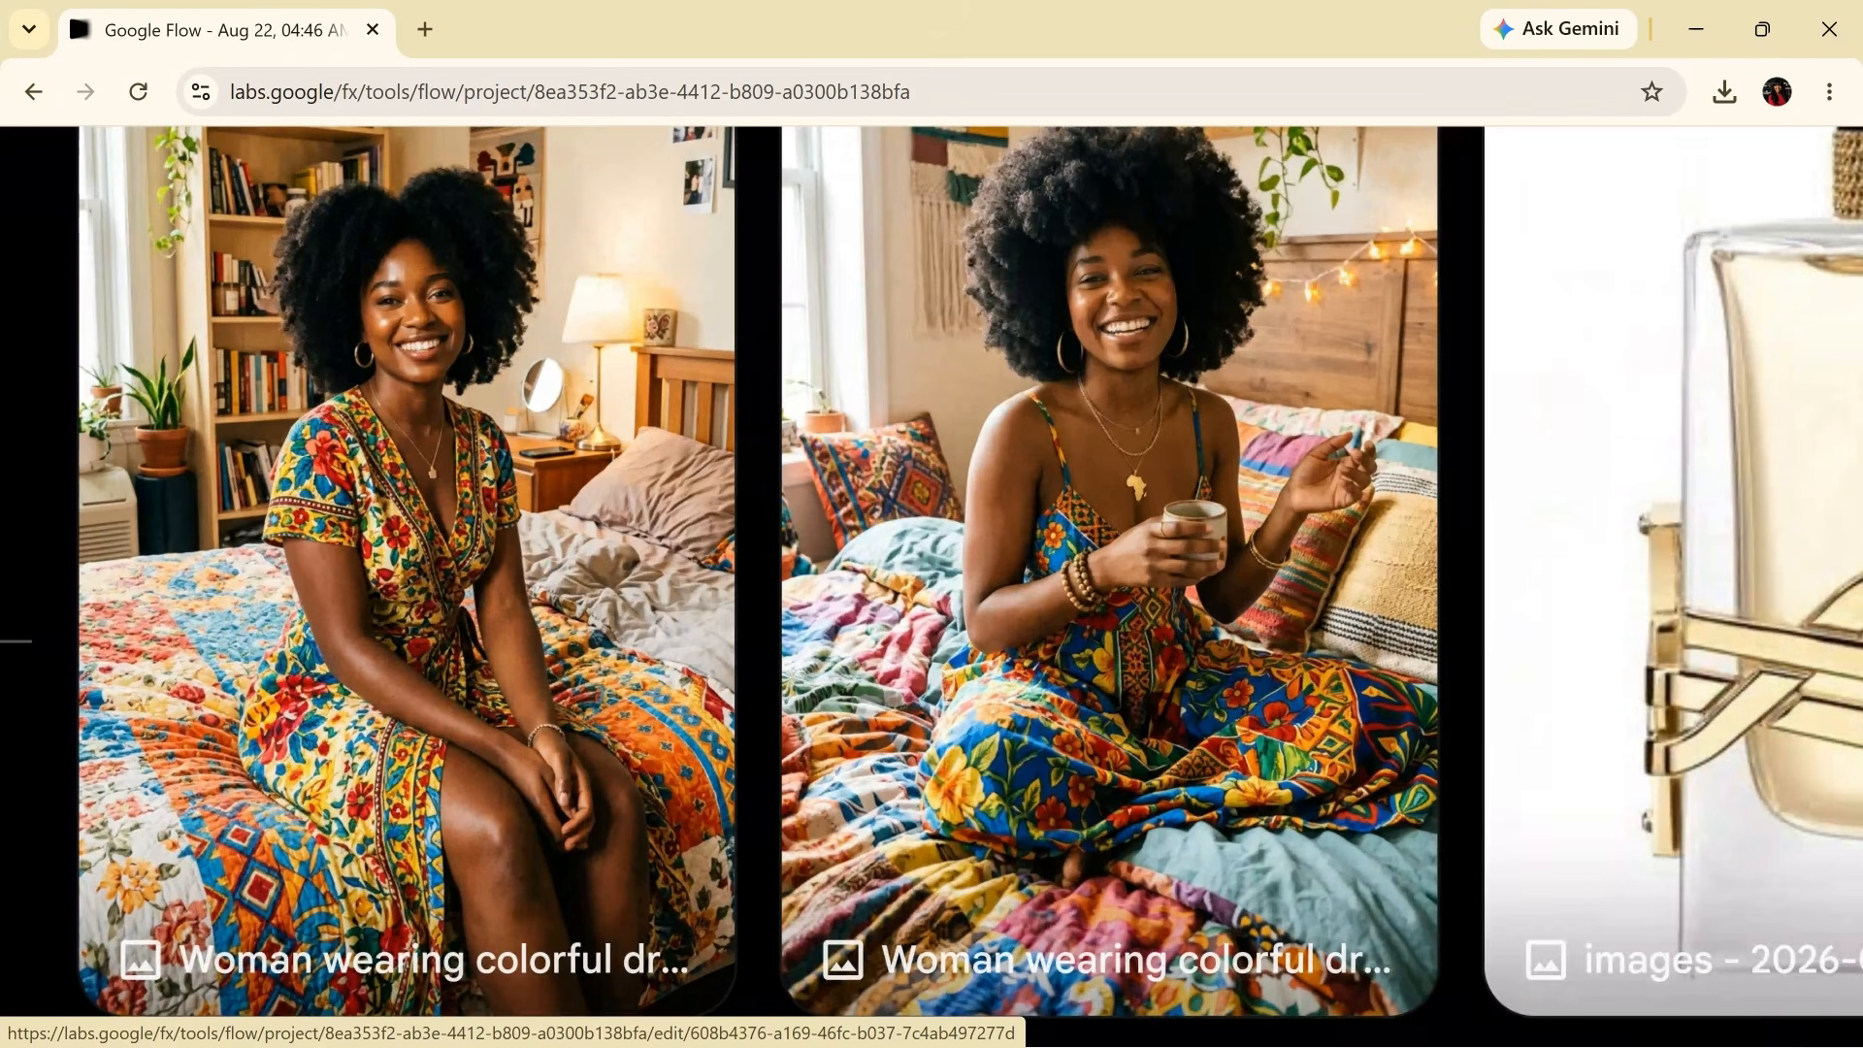
pyautogui.scroll(-5, 627, 627)
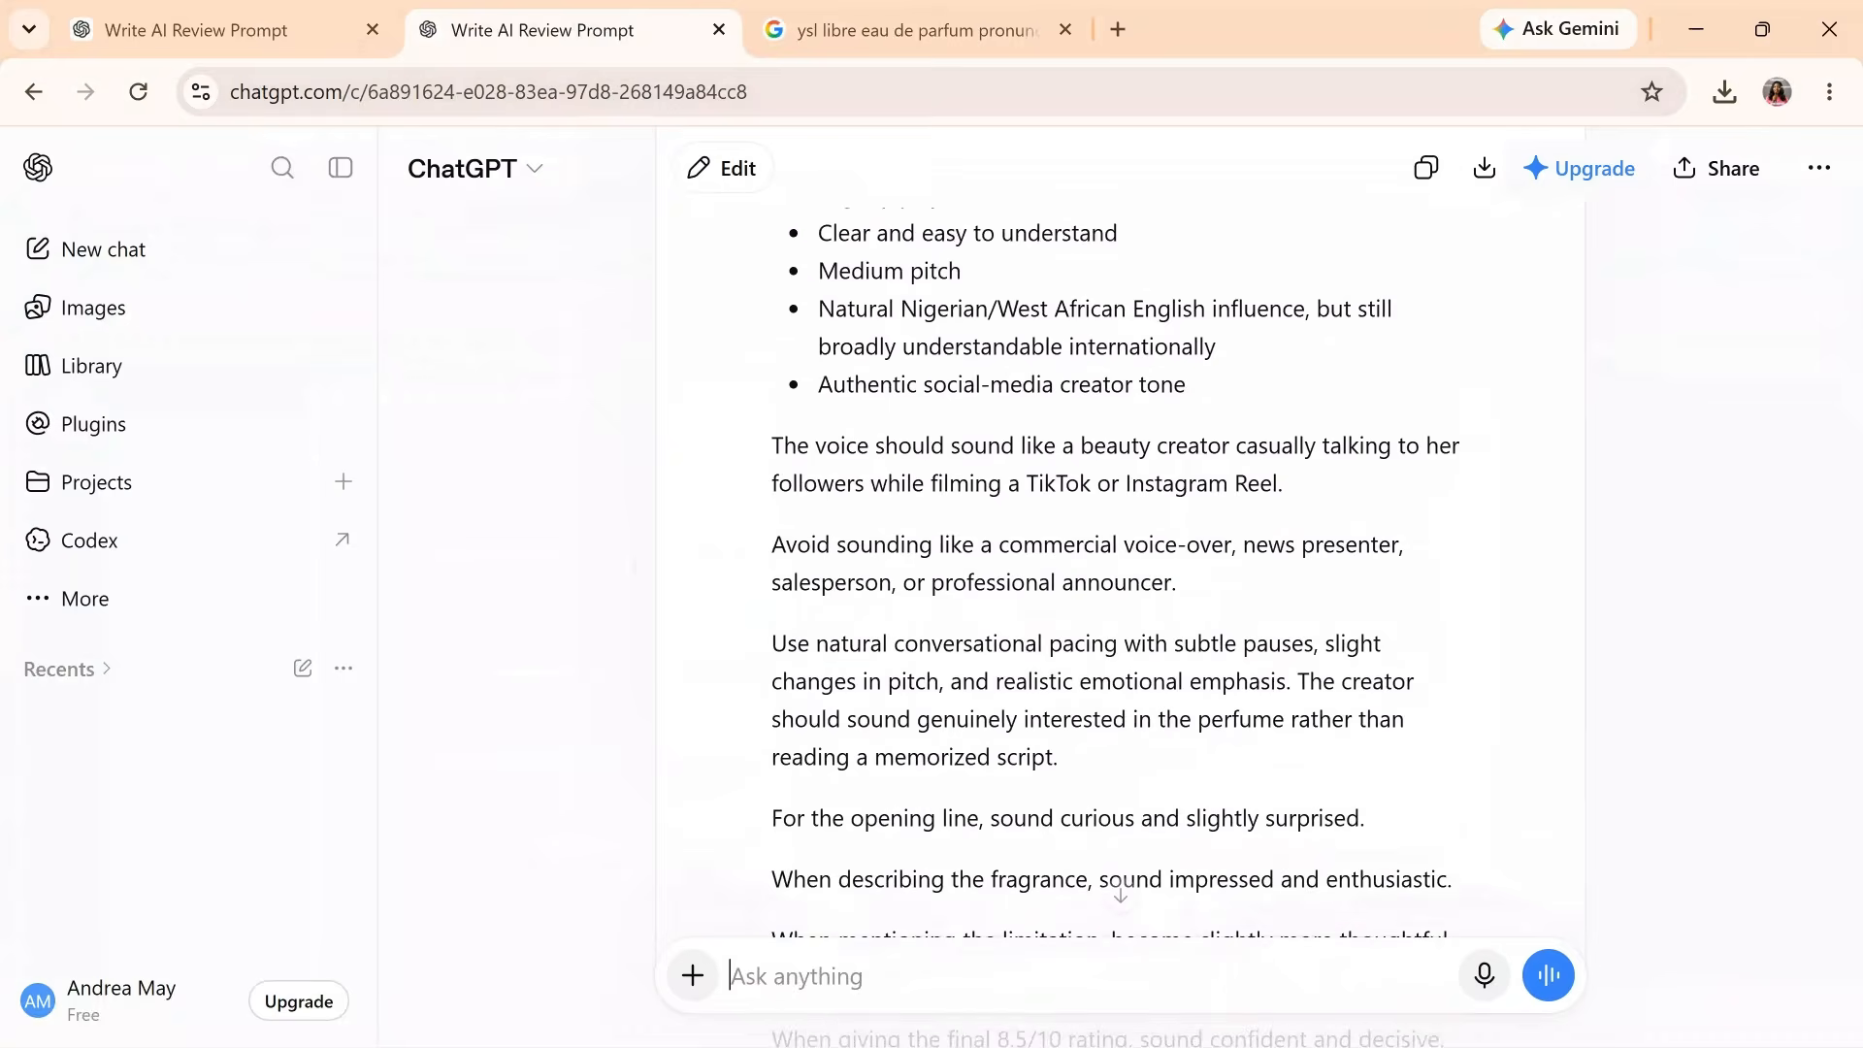
# - Find the VISUAL DIRECTION bullet list in the ChatGPT prompt and select all its bullets
pyautogui.scroll(4, 1095, 634)
pyautogui.scroll(3, 1121, 563)
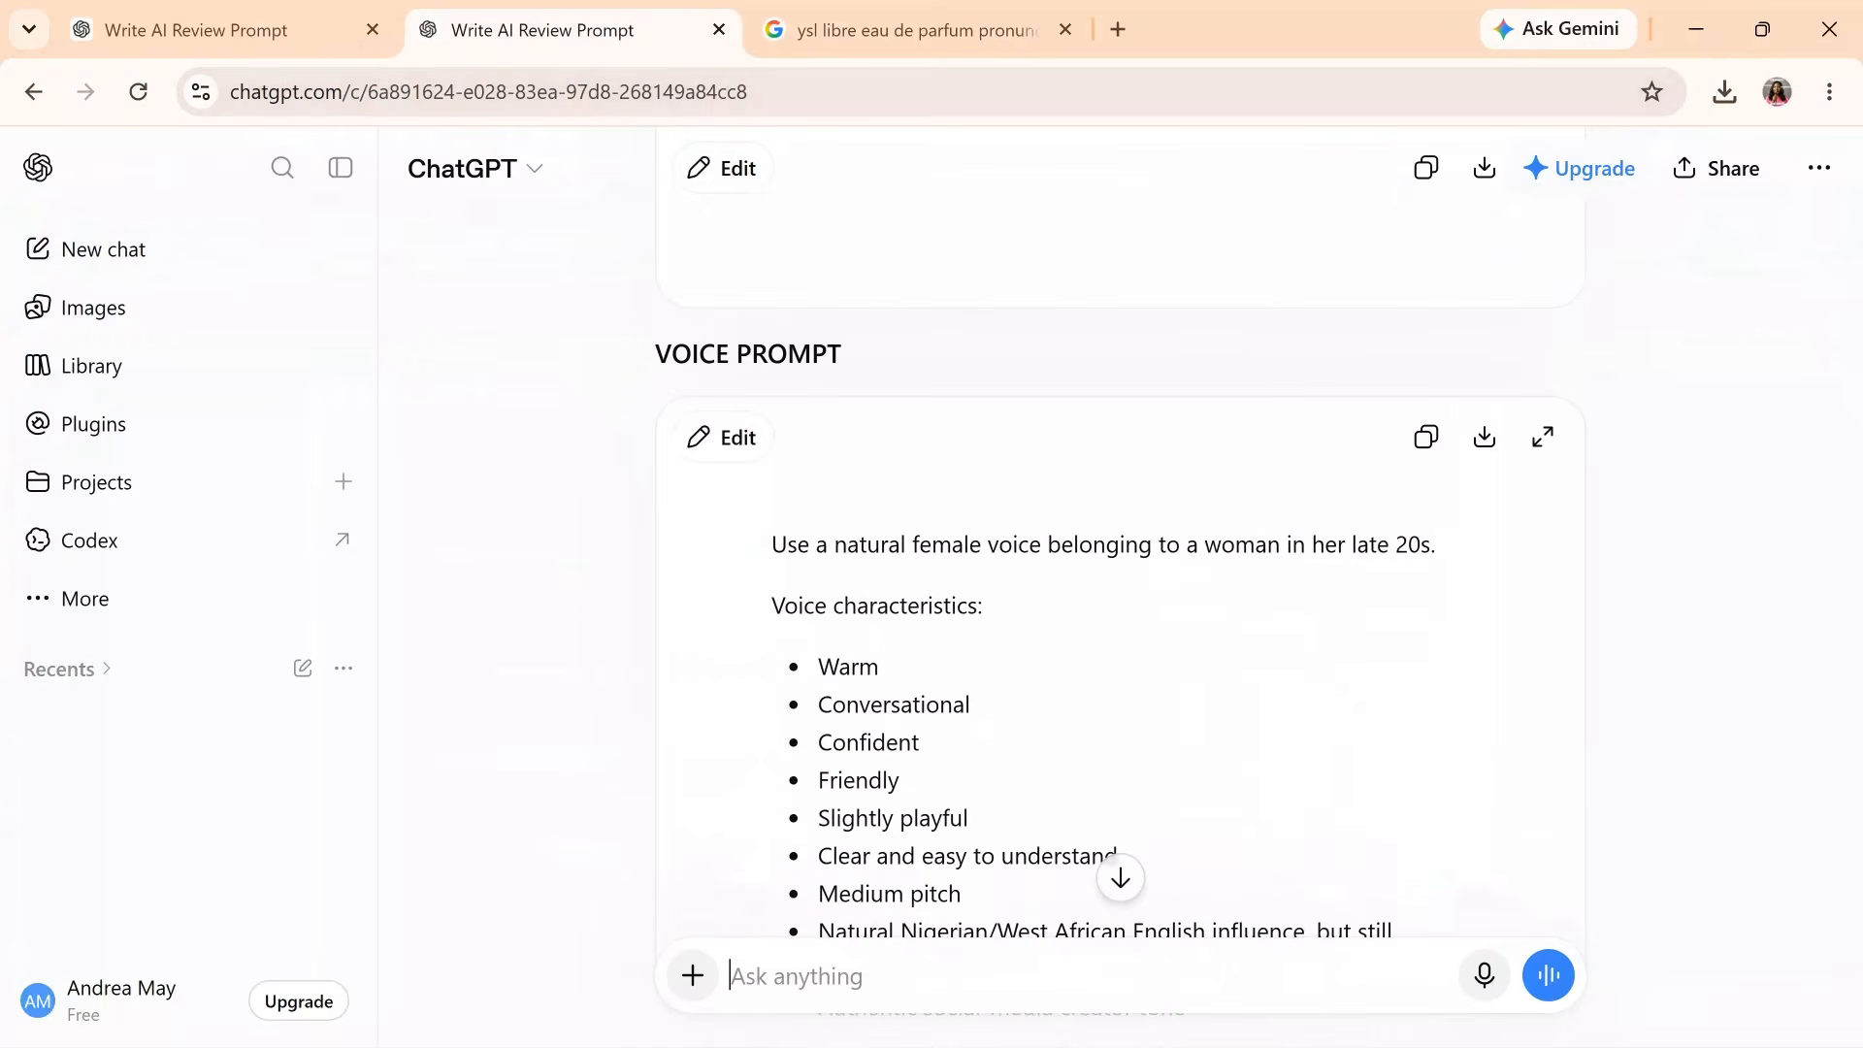
pyautogui.scroll(-3, 1285, 373)
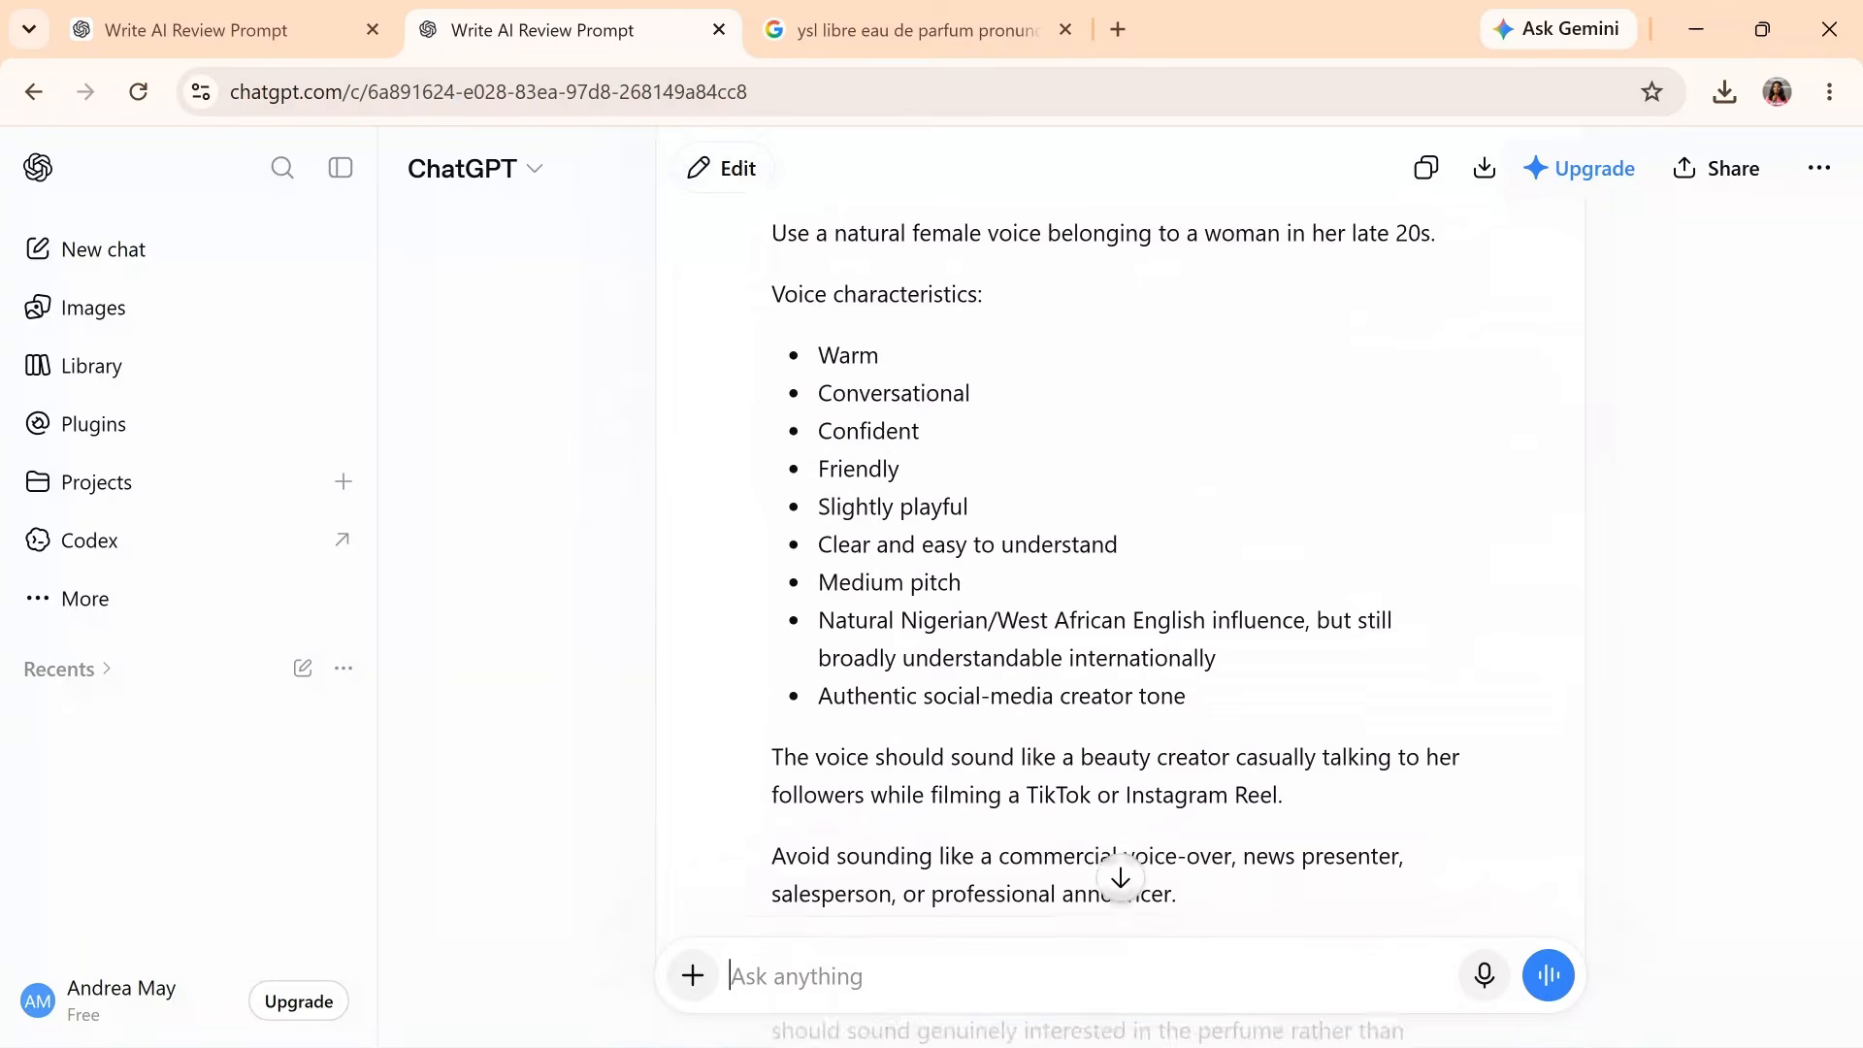
pyautogui.scroll(1, 1278, 365)
pyautogui.click(331, 10)
pyautogui.click(1334, 665)
pyautogui.scroll(20, 1334, 665)
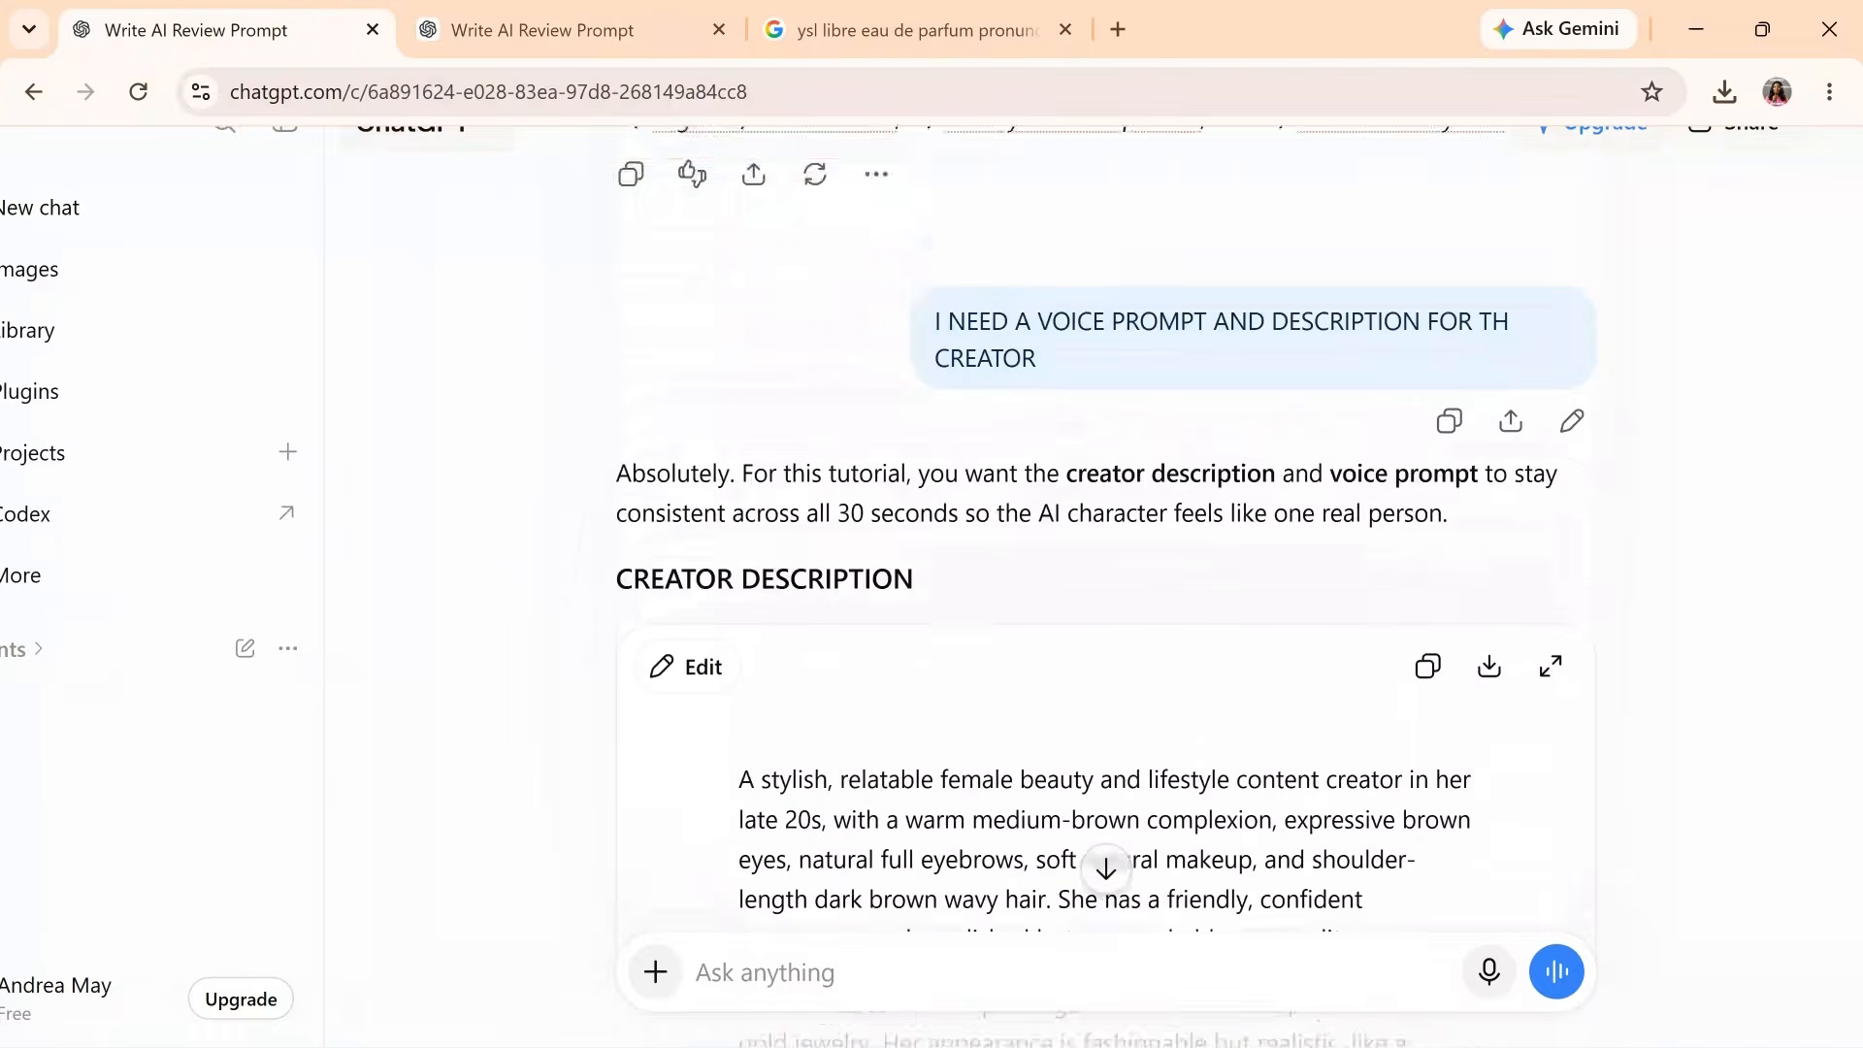
pyautogui.scroll(-8, 1208, 665)
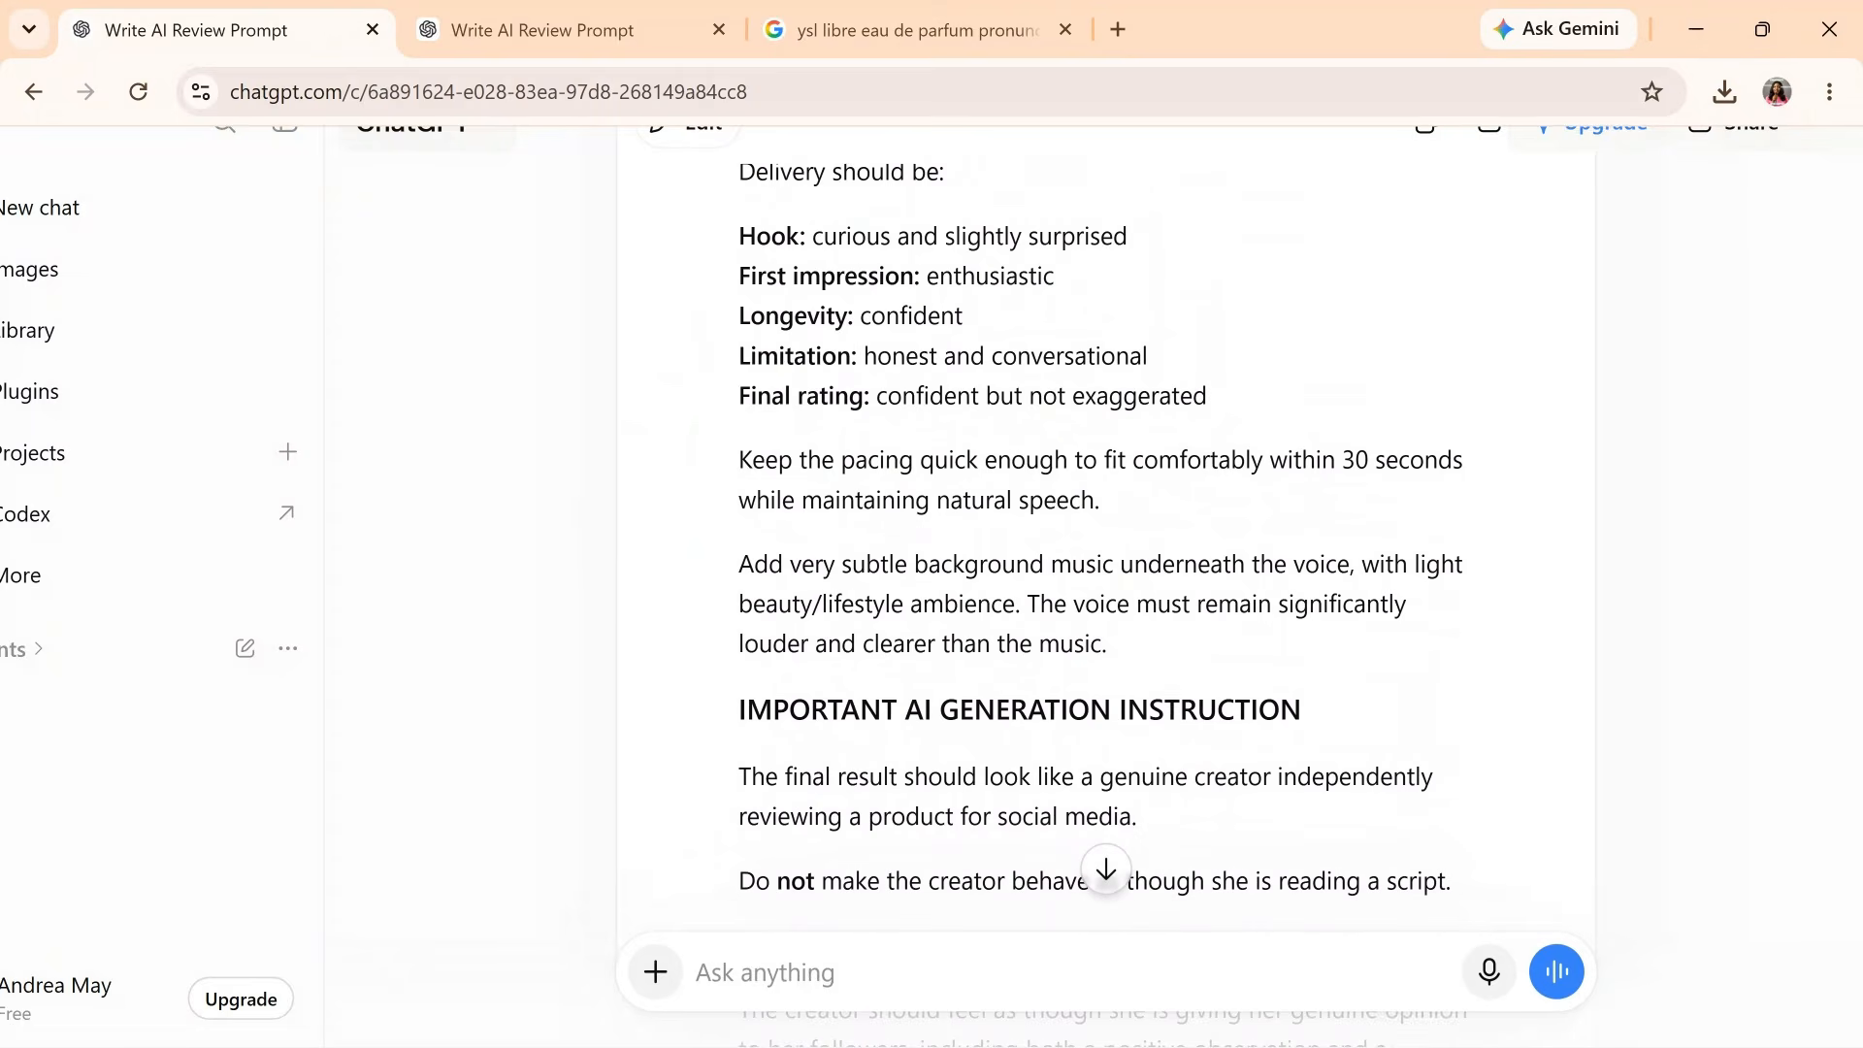
pyautogui.scroll(12, 1106, 534)
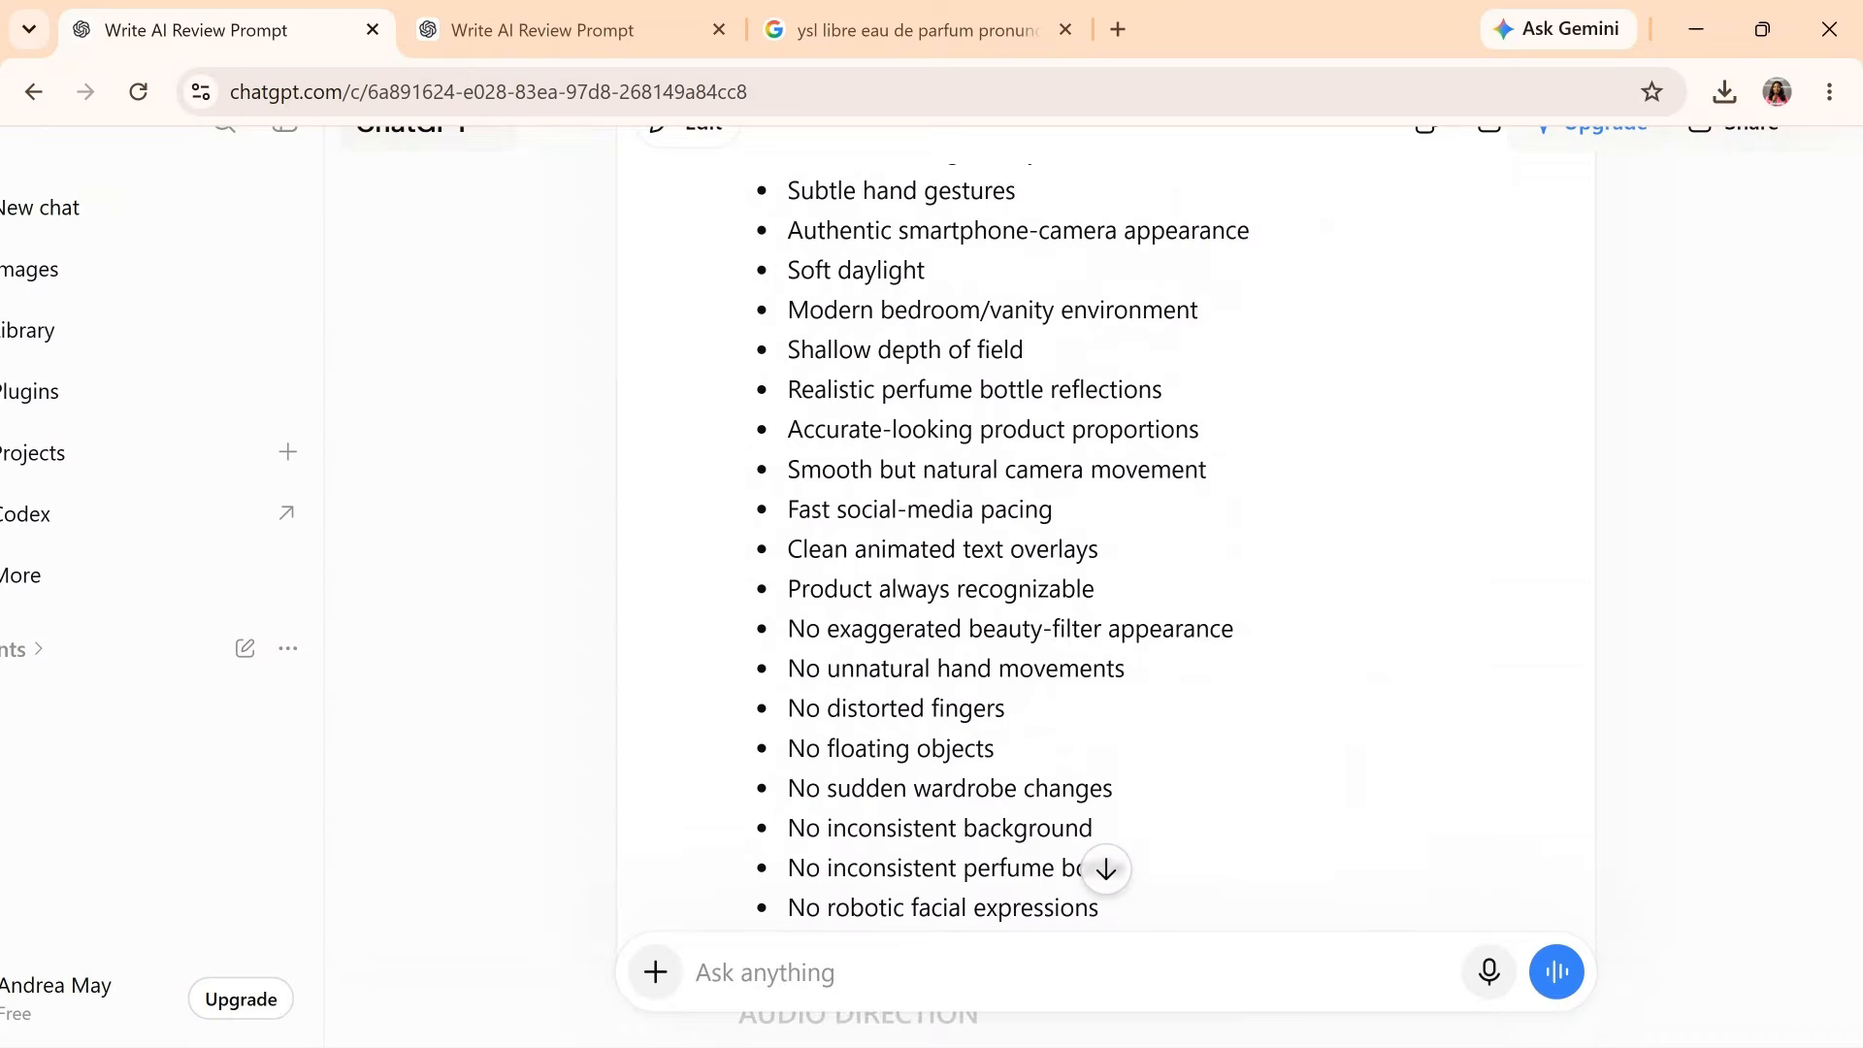
pyautogui.scroll(-1, 1271, 825)
pyautogui.moveTo(1259, 836); pyautogui.dragTo(940, 649)
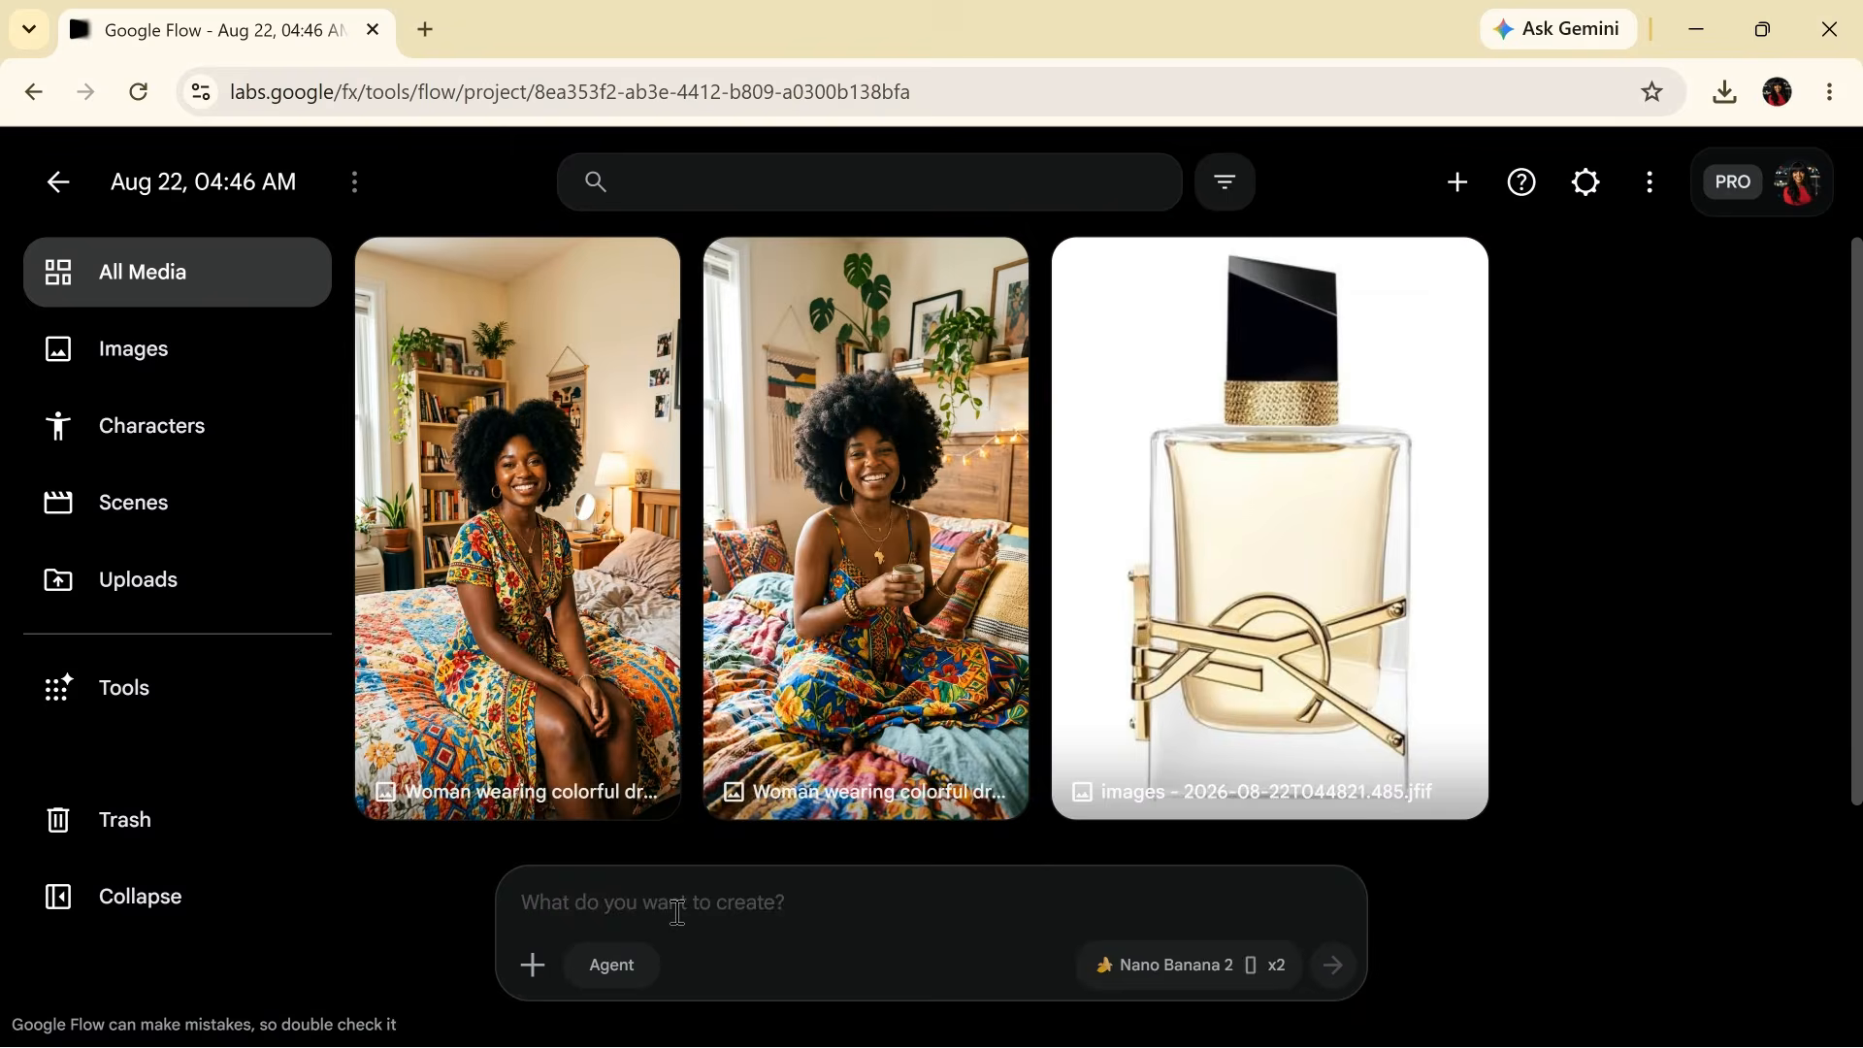
# - Paste the visual requirements list, removing the text-overlay and bedroom/vanity environment lines
pyautogui.click(677, 912)
pyautogui.hotkey('ctrl', 'v')
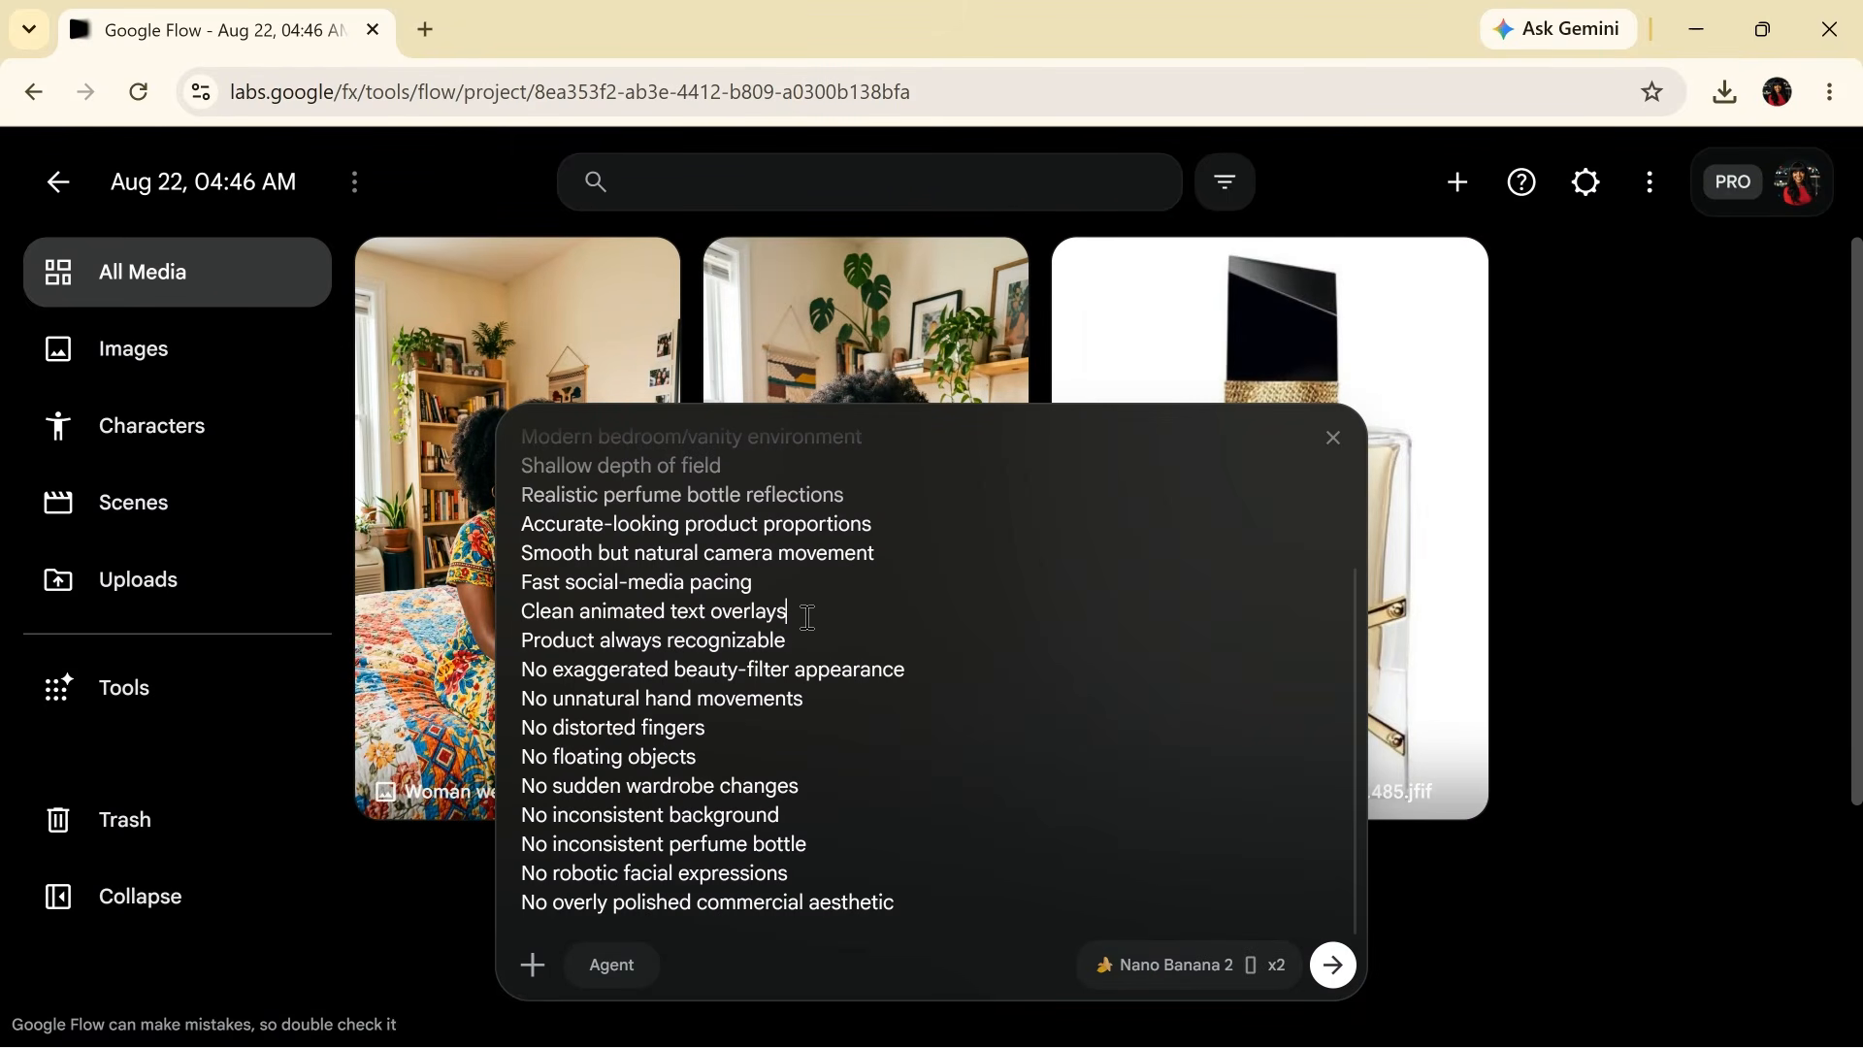
pyautogui.press('BackSpace')
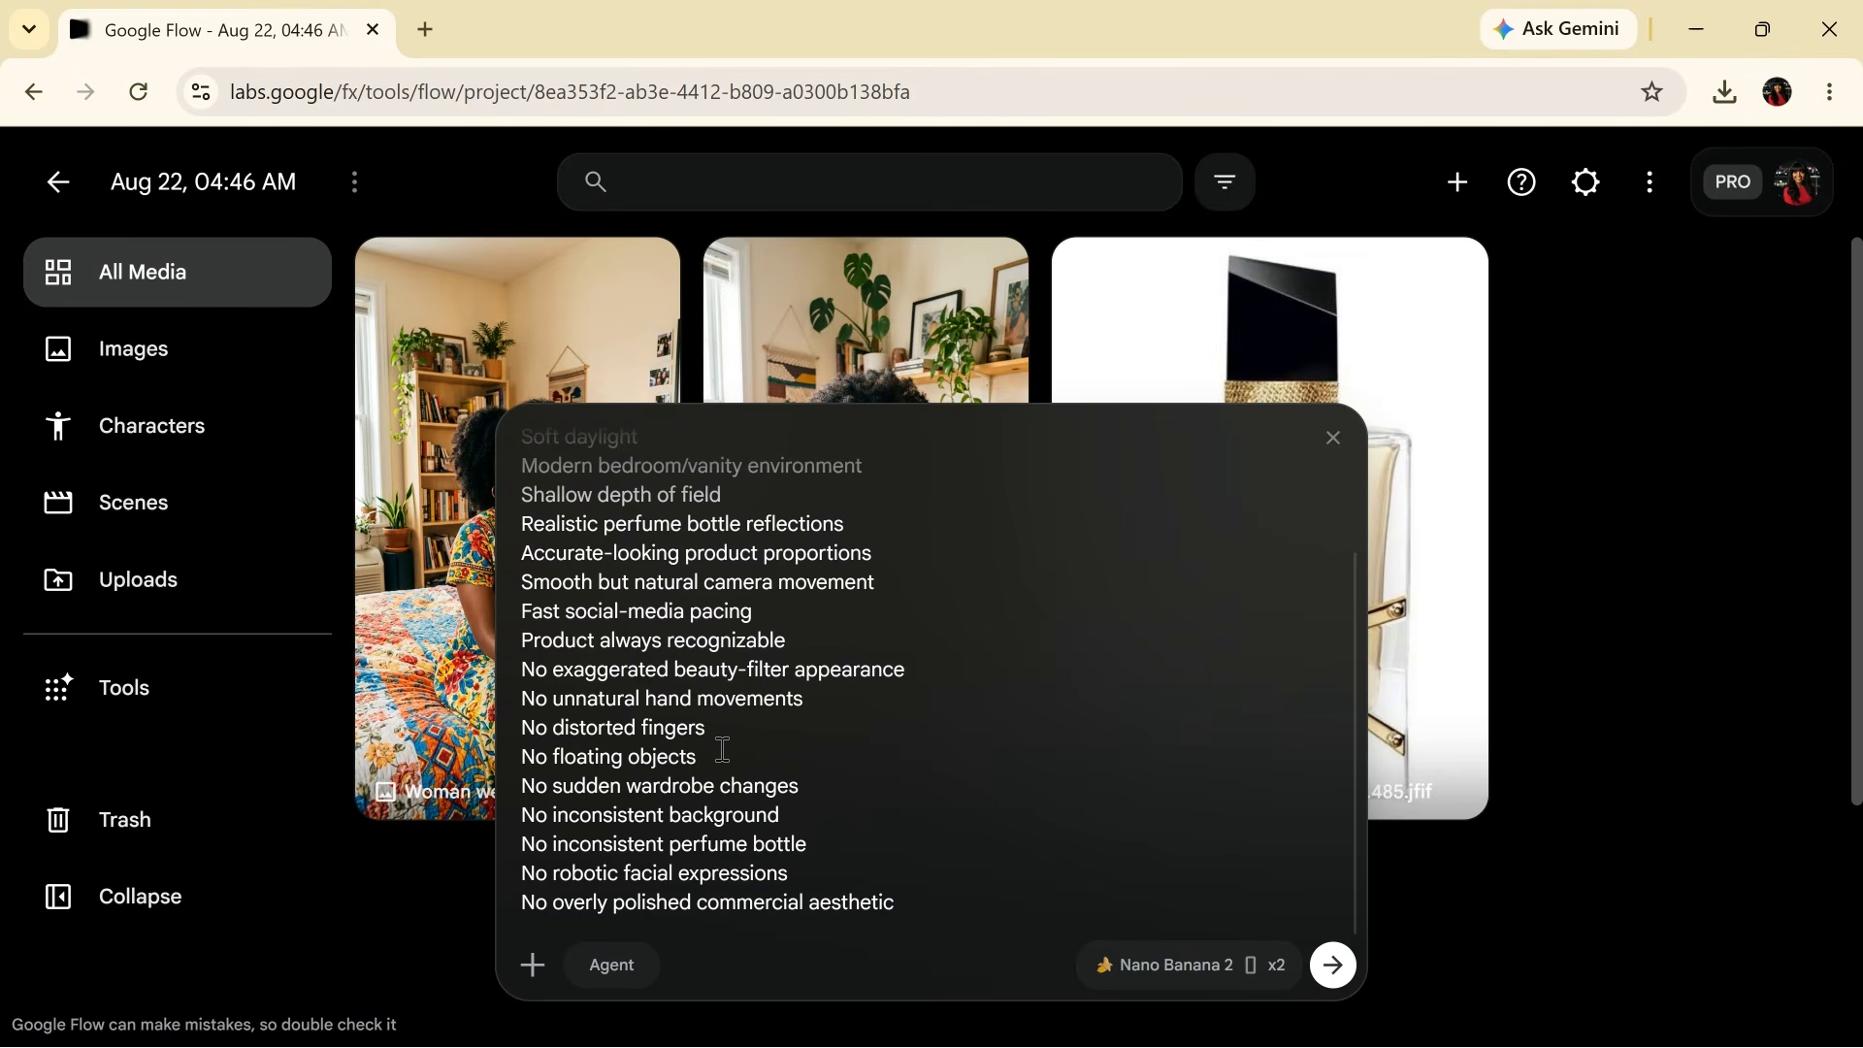
pyautogui.scroll(2, 795, 786)
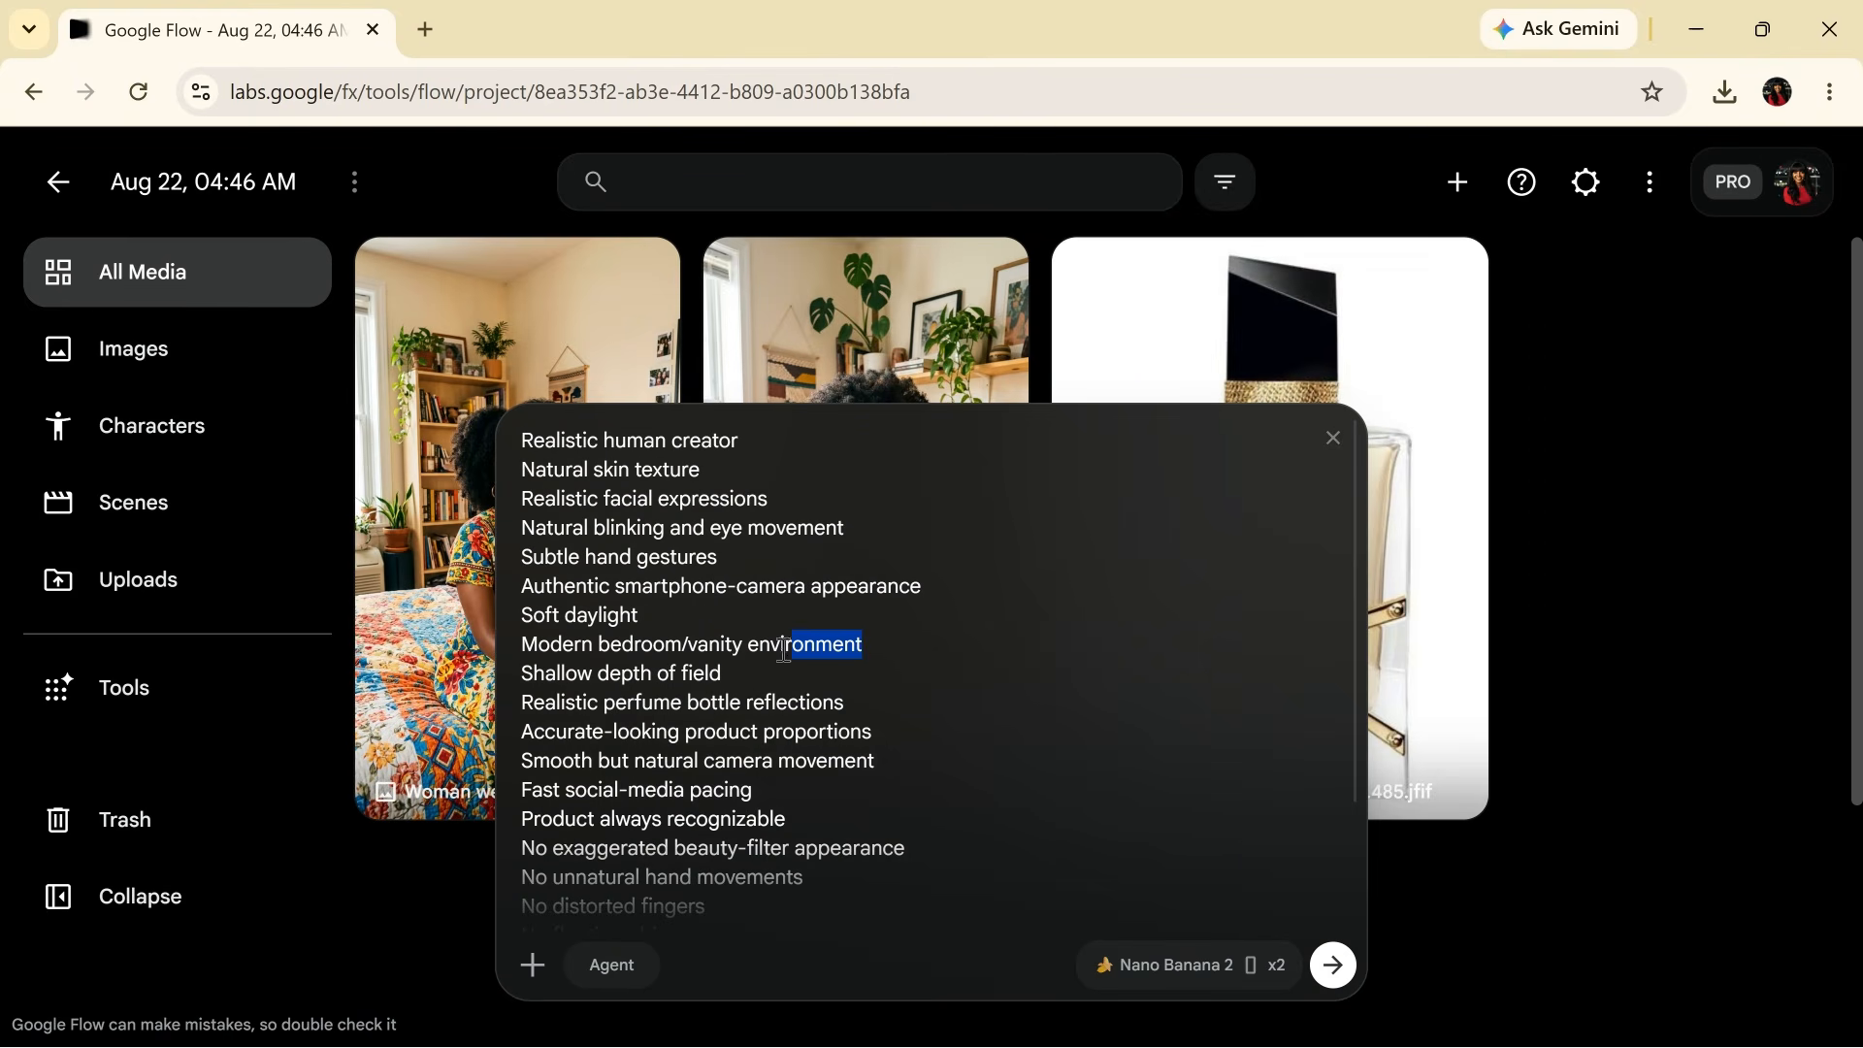
pyautogui.moveTo(785, 650); pyautogui.dragTo(502, 648)
pyautogui.press('BackSpace')
pyautogui.press('BackSpace')
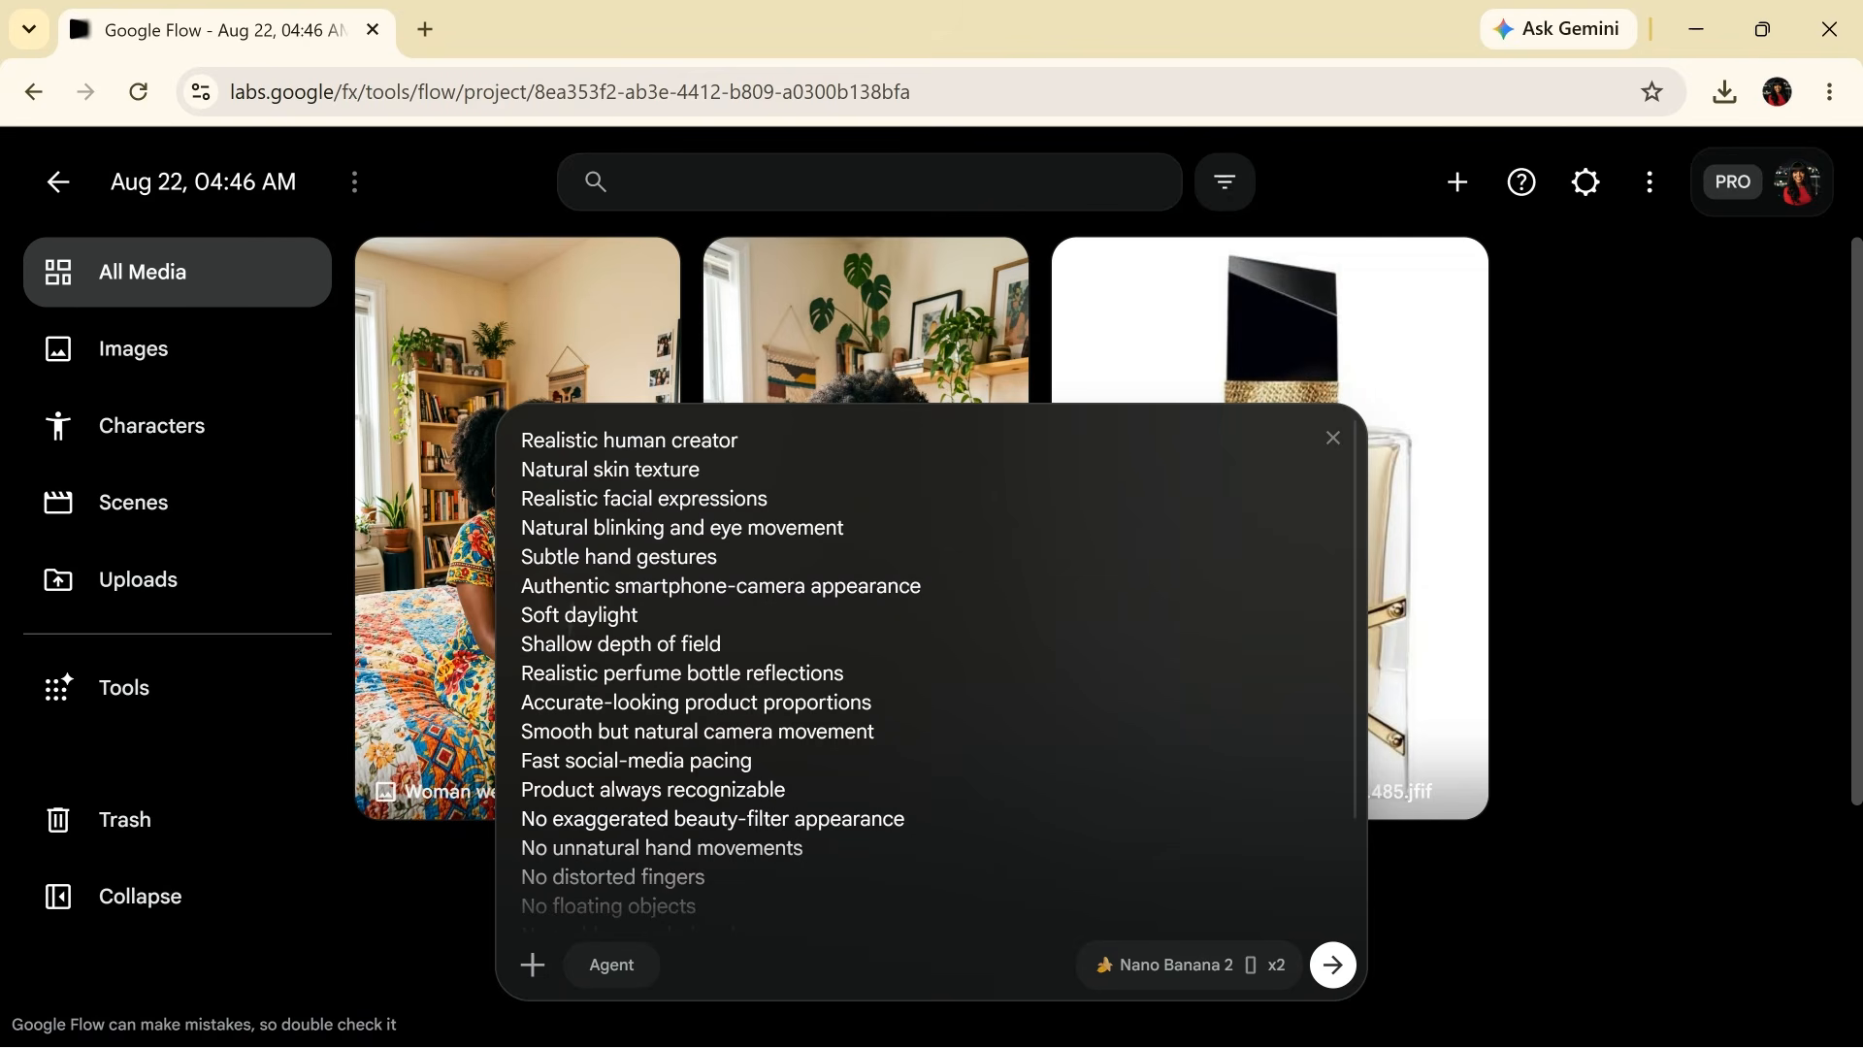
pyautogui.scroll(-2, 718, 679)
# - Copy the voice prompt from ChatGPT and paste it above the requirements list
pyautogui.hotkey('alt', 'Tab')
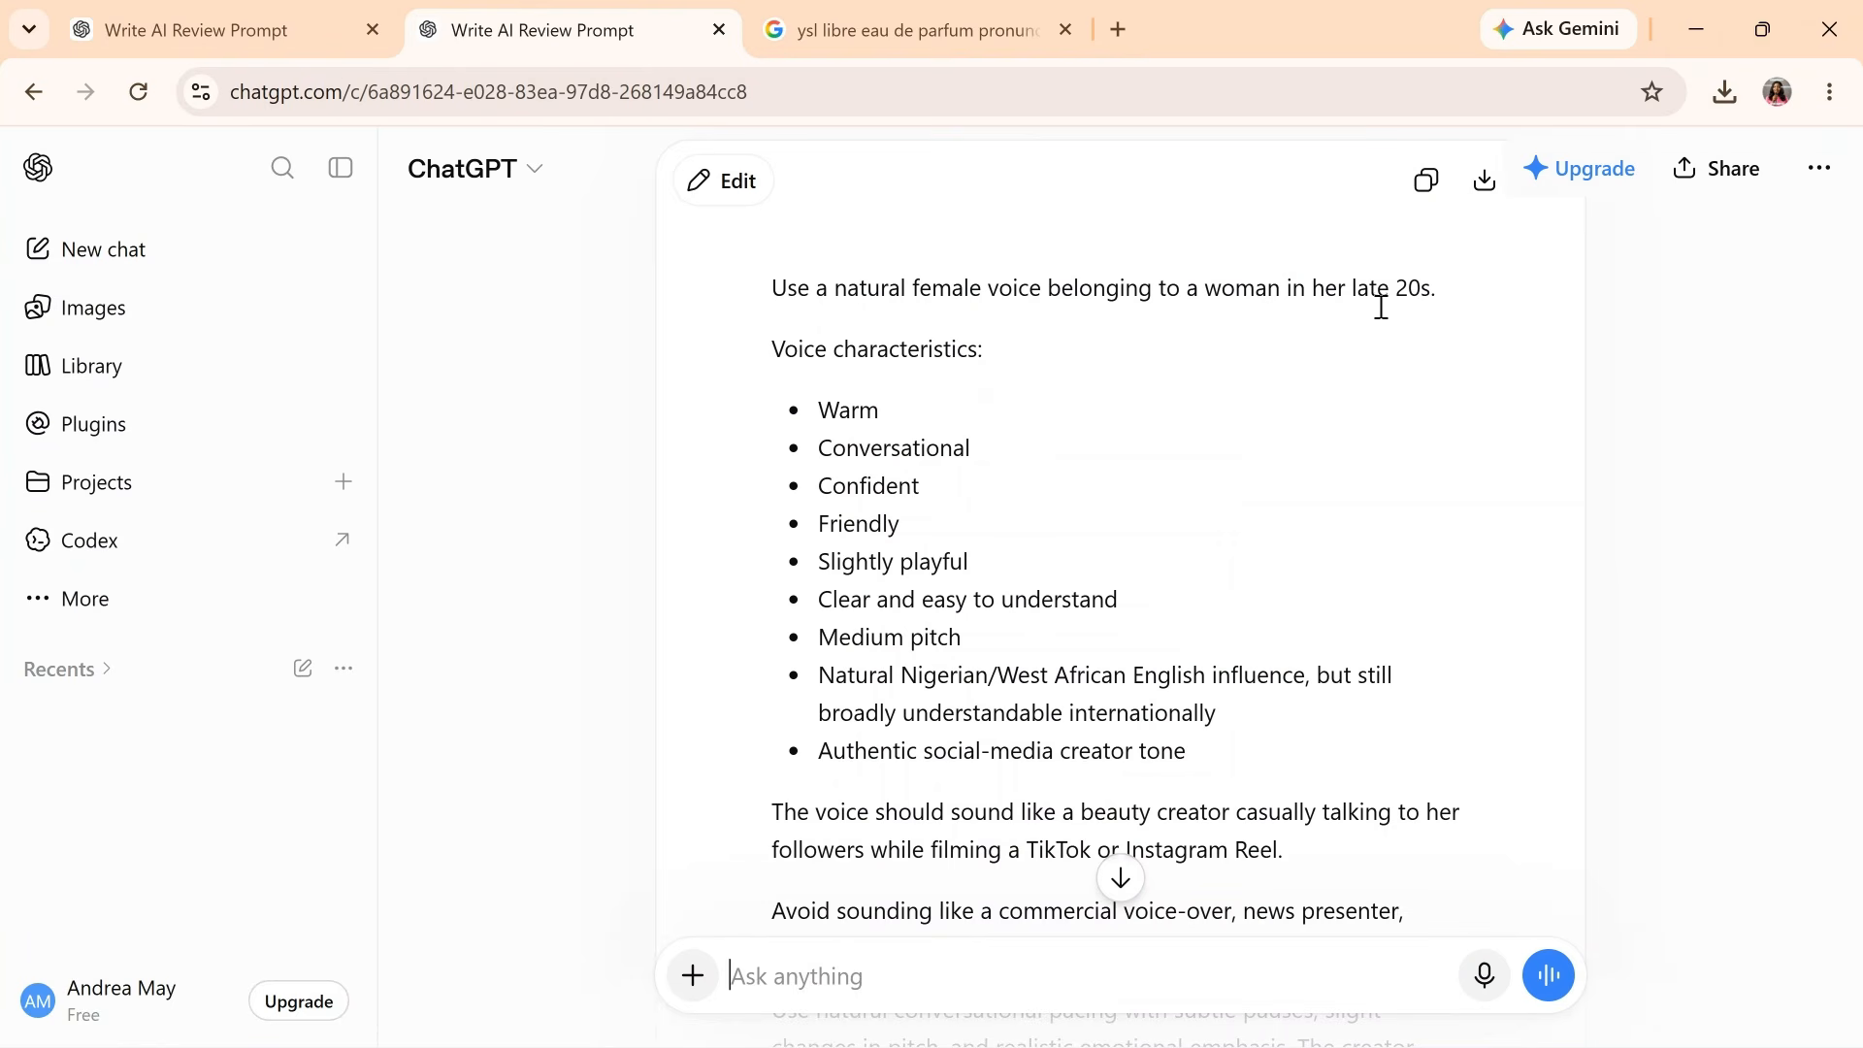
pyautogui.click(1425, 182)
pyautogui.hotkey('alt', 'Tab')
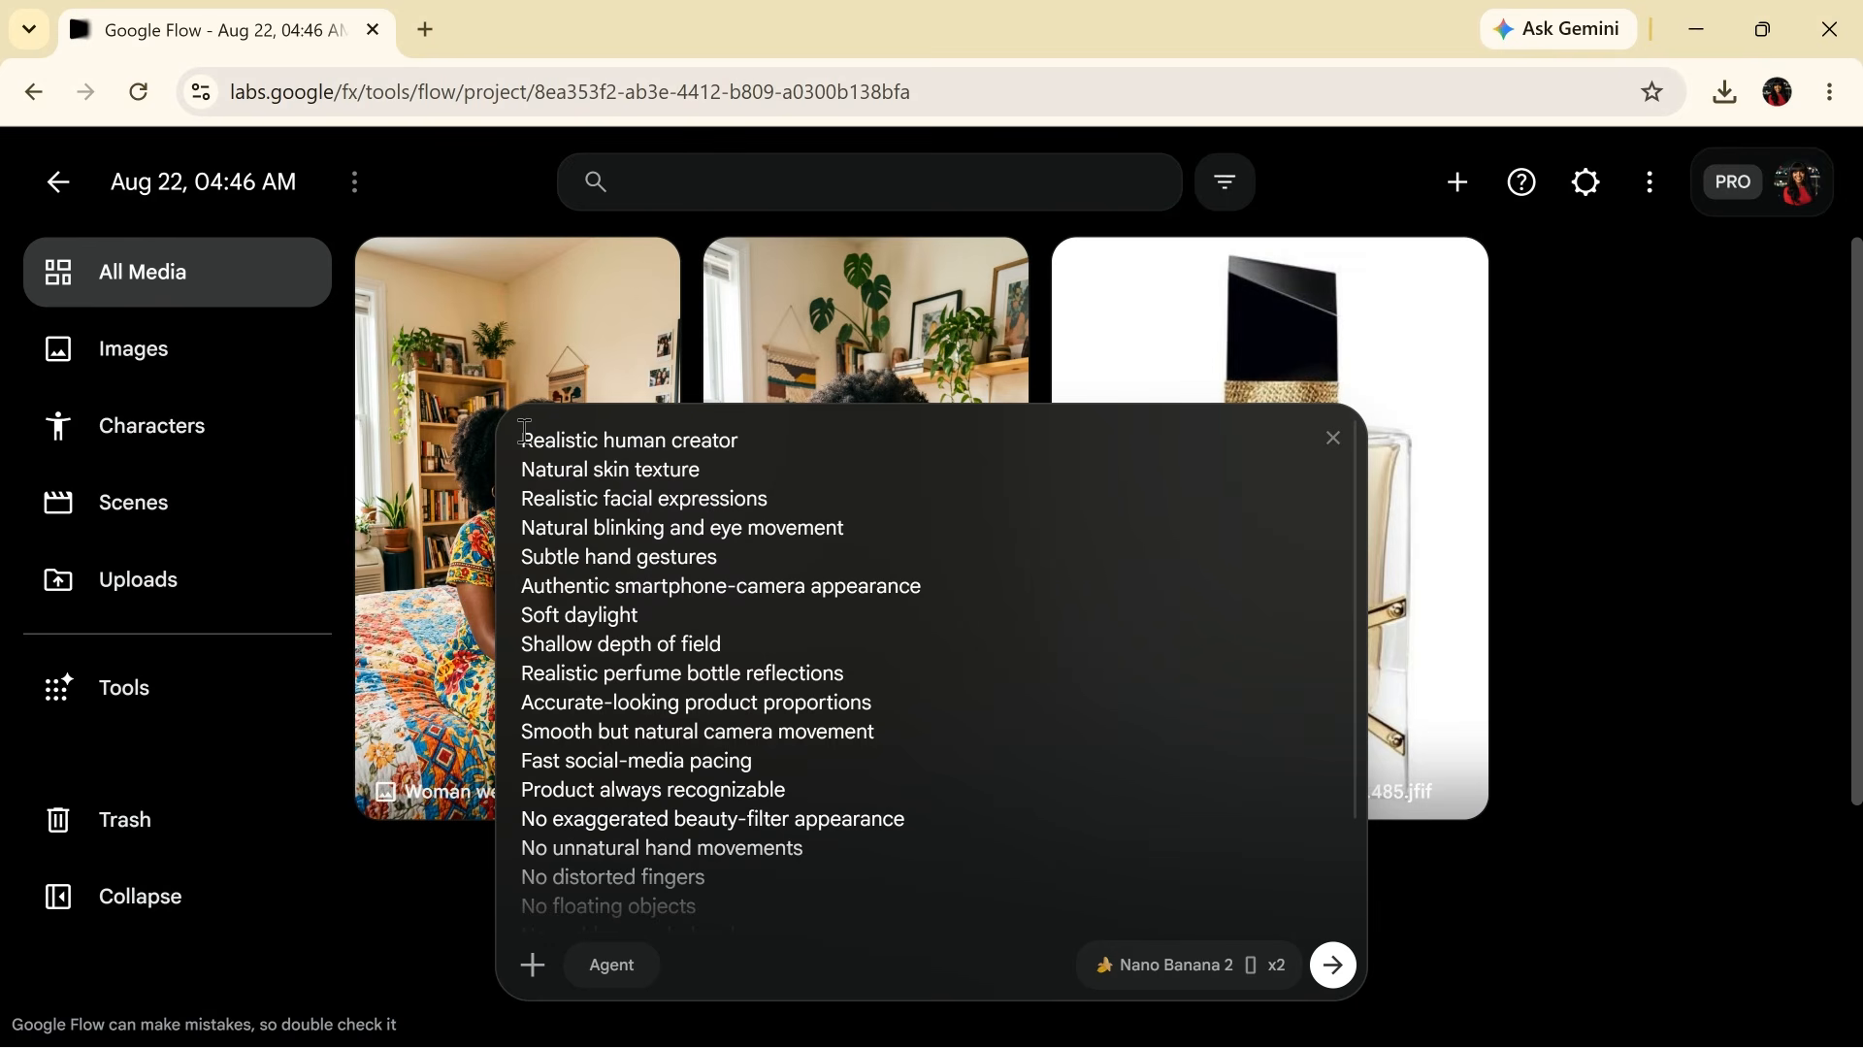
pyautogui.hotkey('ctrl', 'v')
pyautogui.scroll(10, 524, 431)
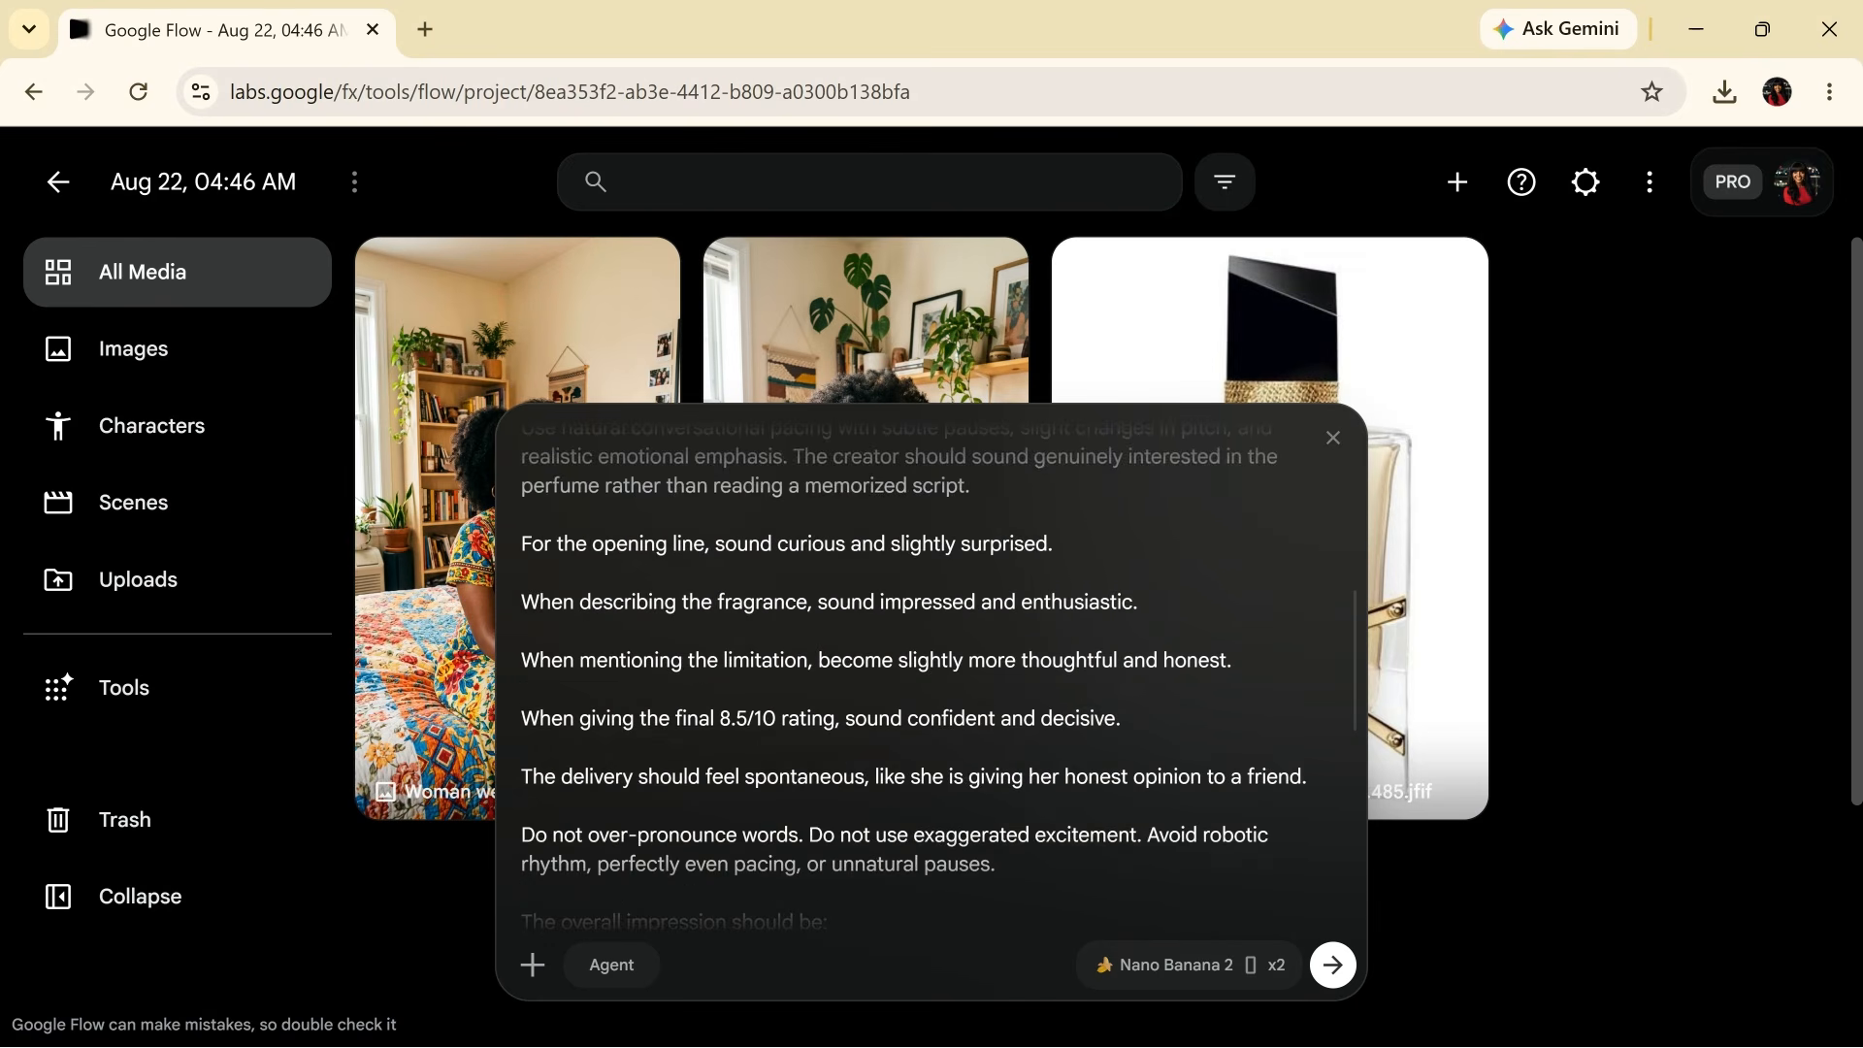
pyautogui.scroll(2, 900, 673)
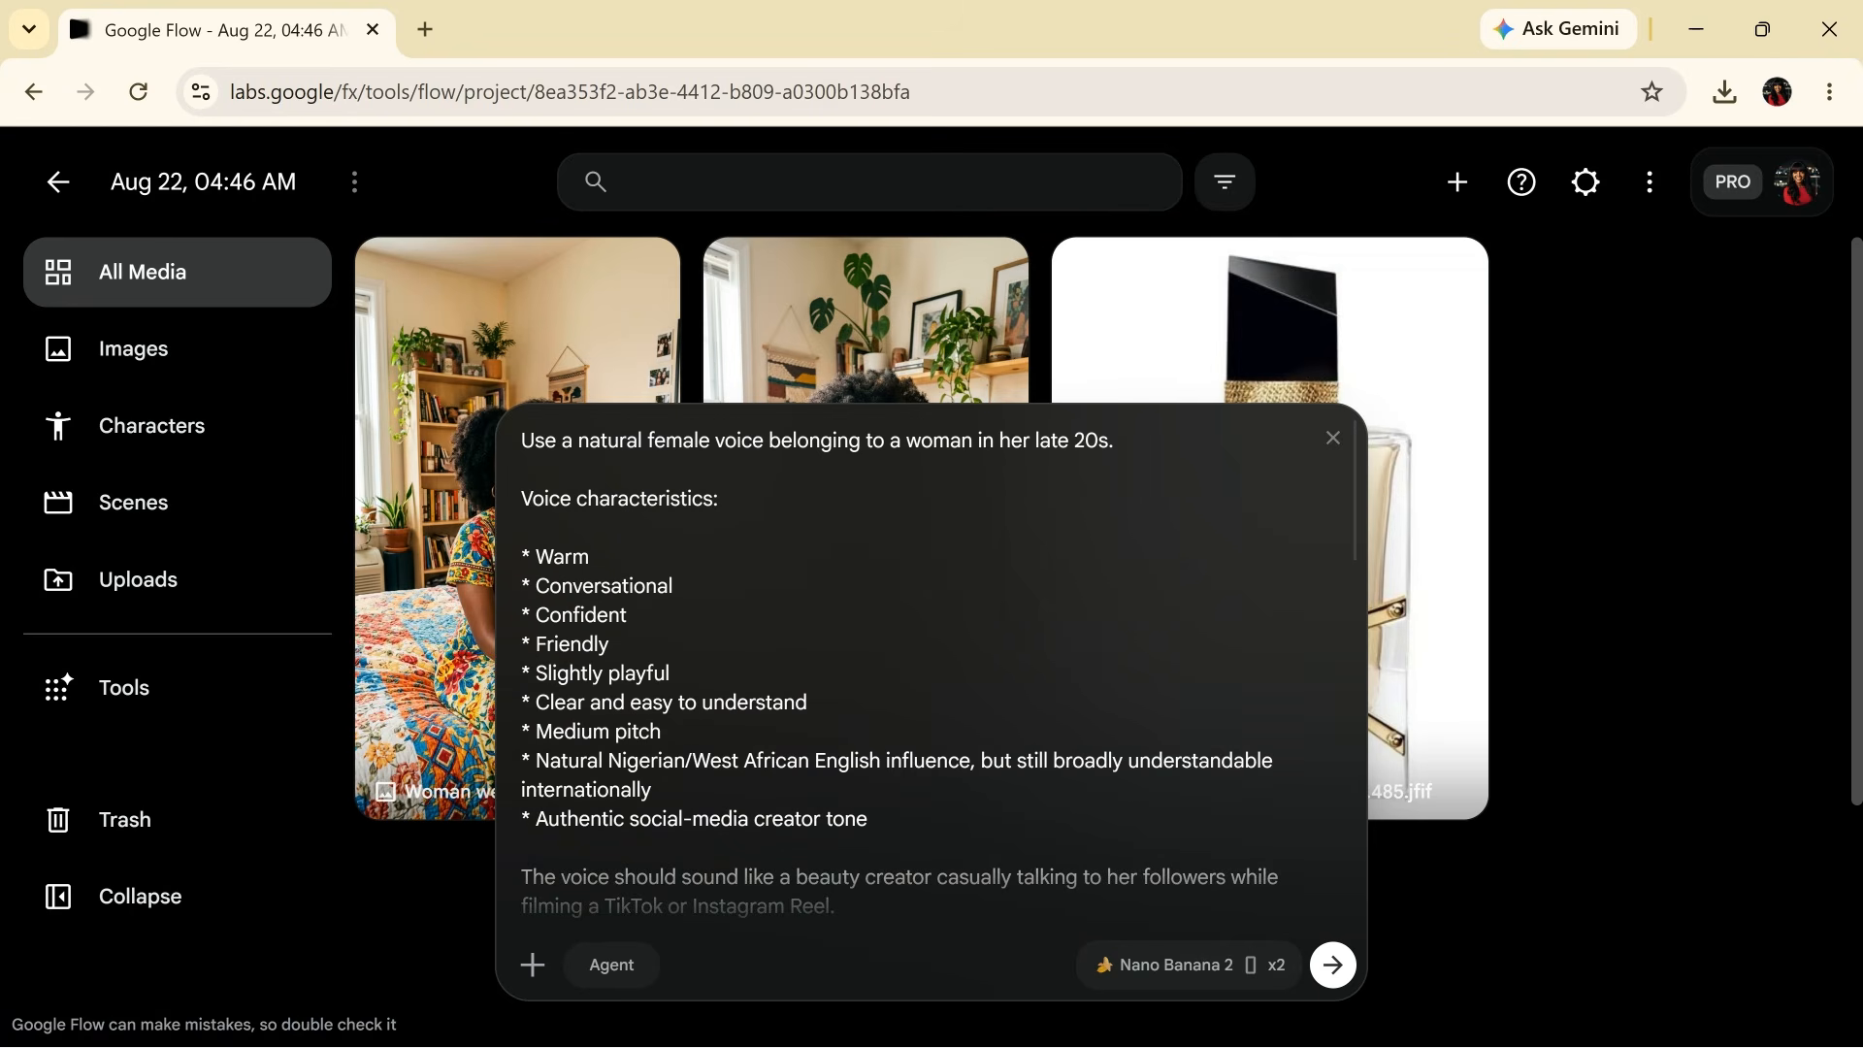
# - Select the 0–3 SEC HOOK text from 'Medium close-up' through its dialogue line
pyautogui.hotkey('alt', 'Tab')
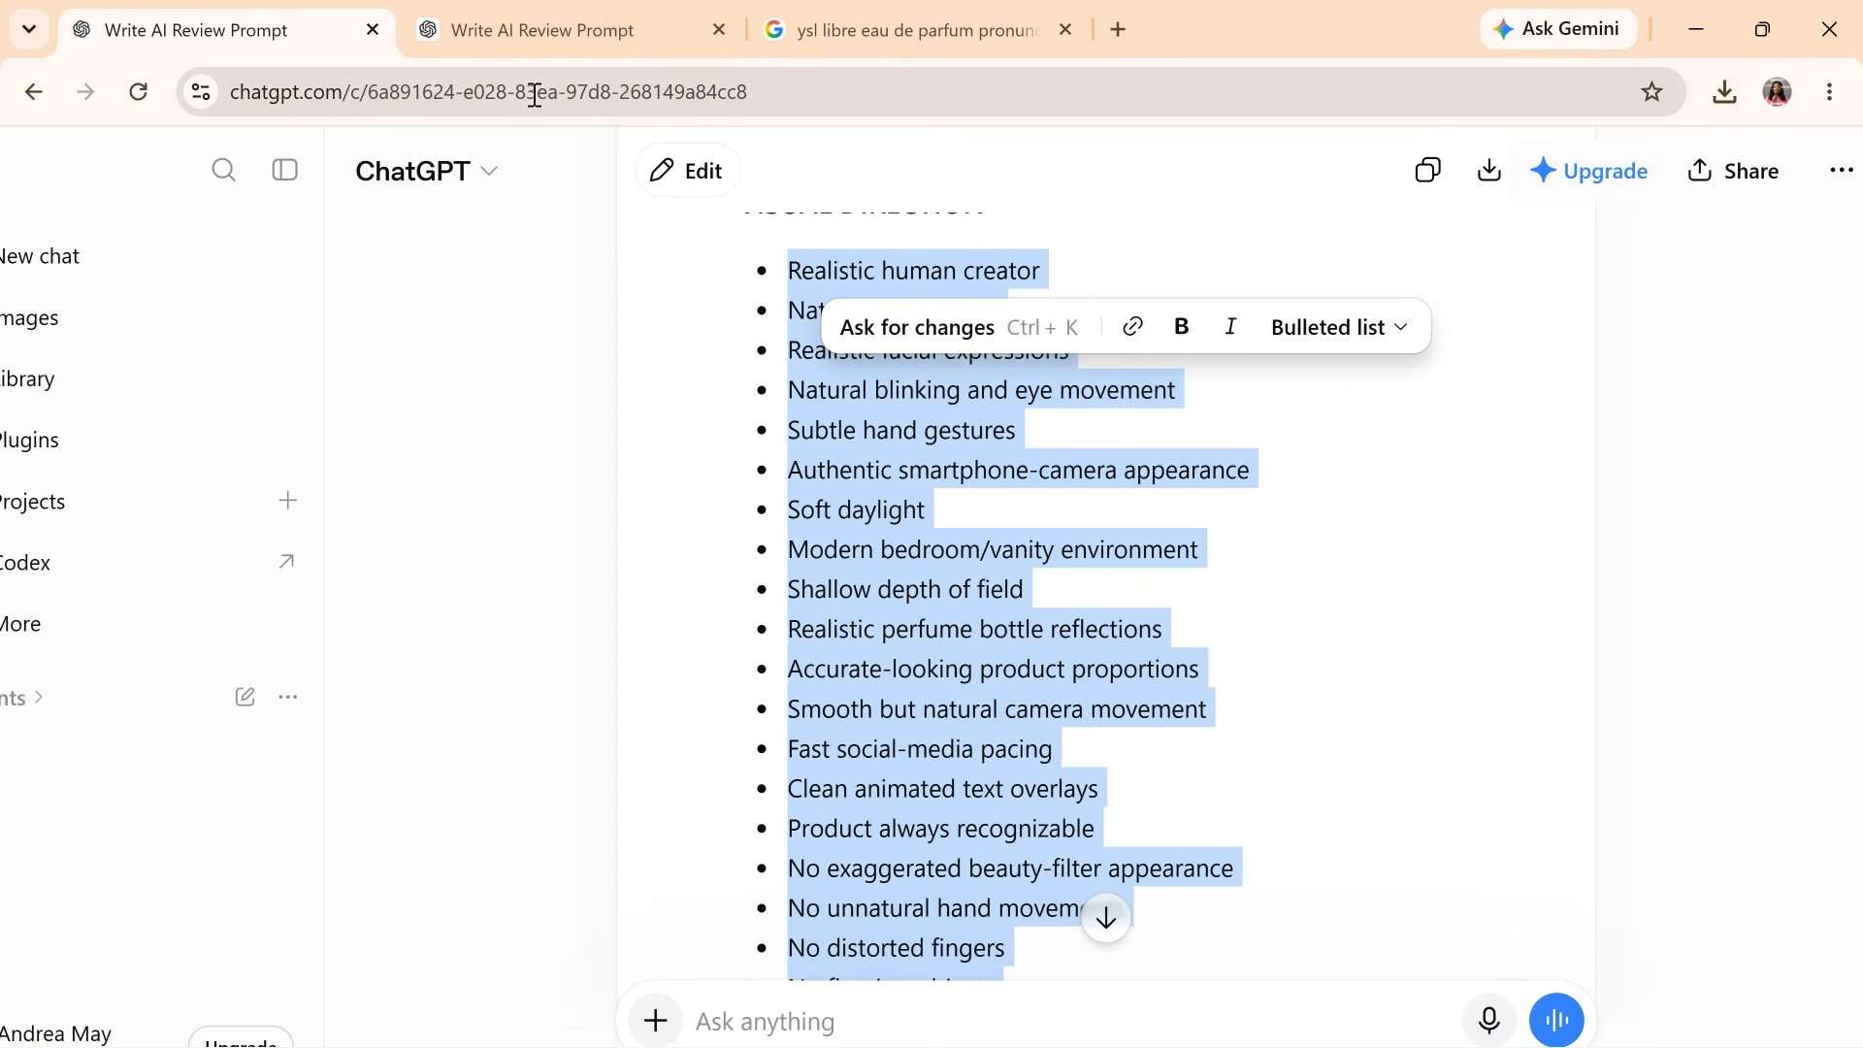
pyautogui.scroll(1, 1082, 657)
pyautogui.scroll(15, 1105, 621)
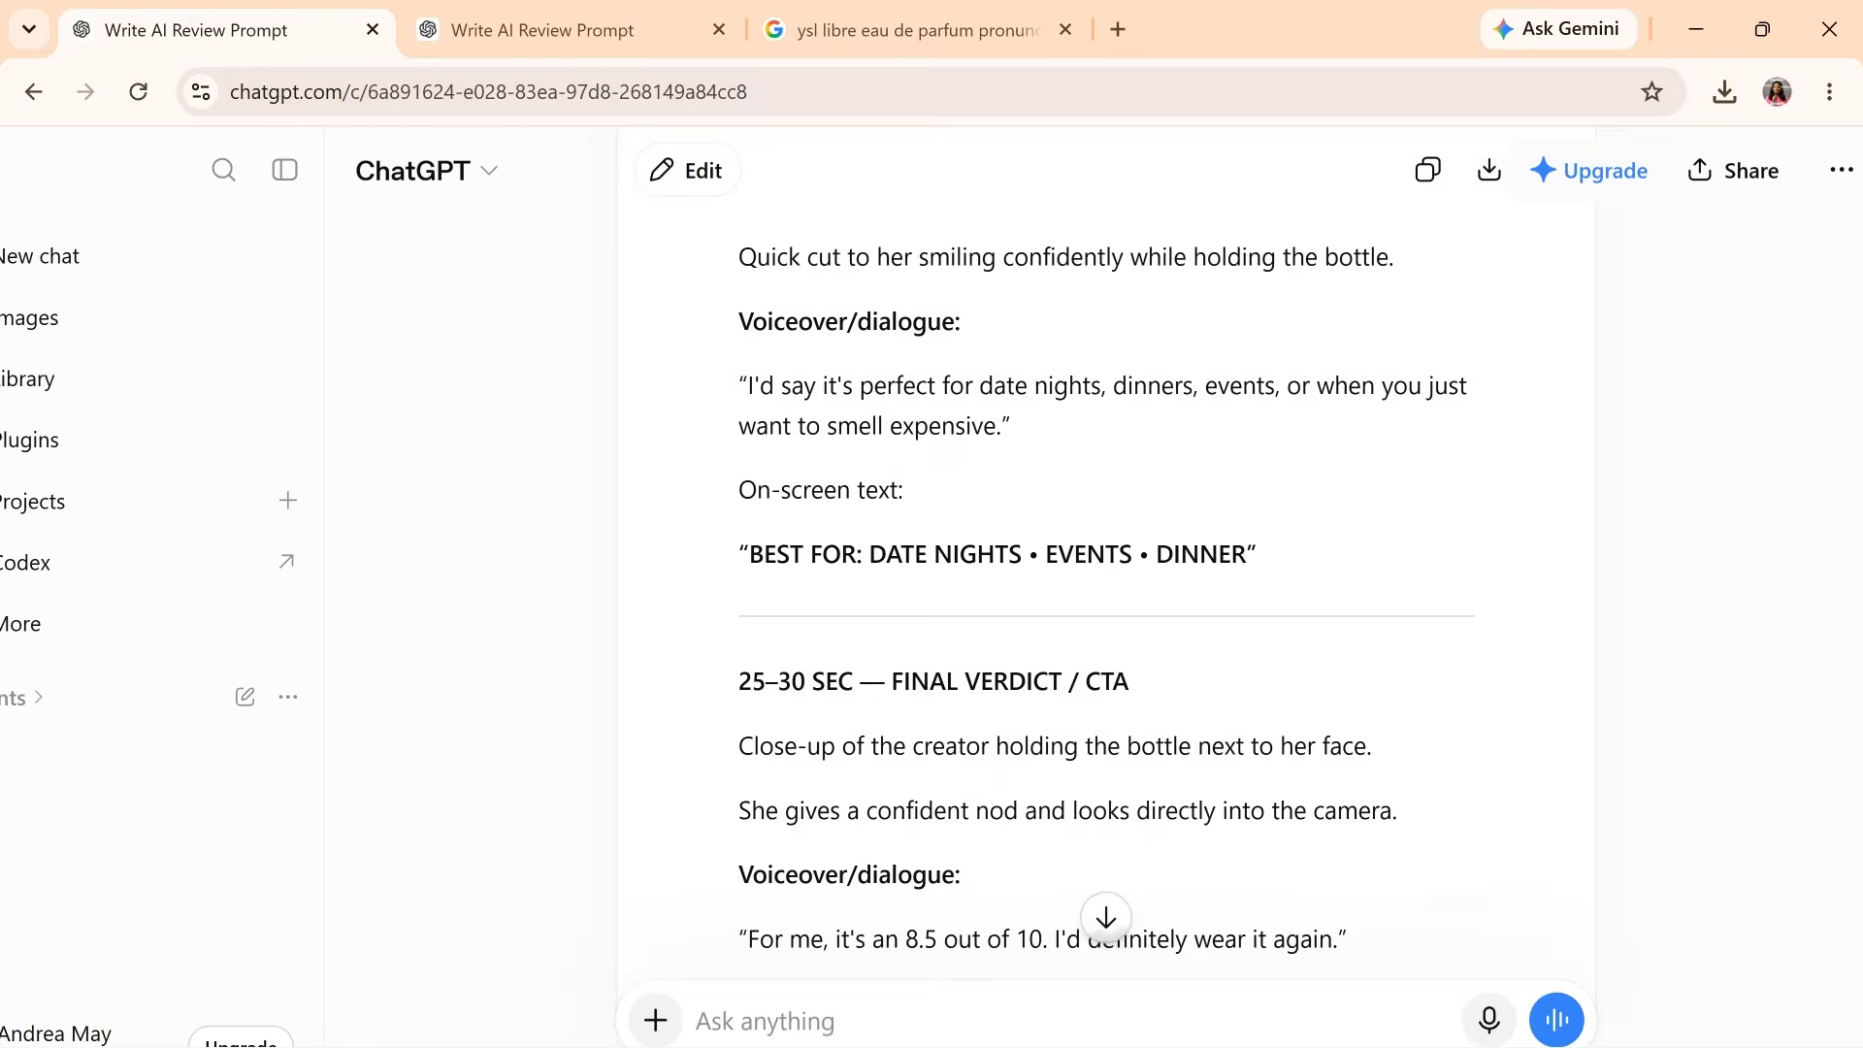
pyautogui.scroll(10, 1104, 621)
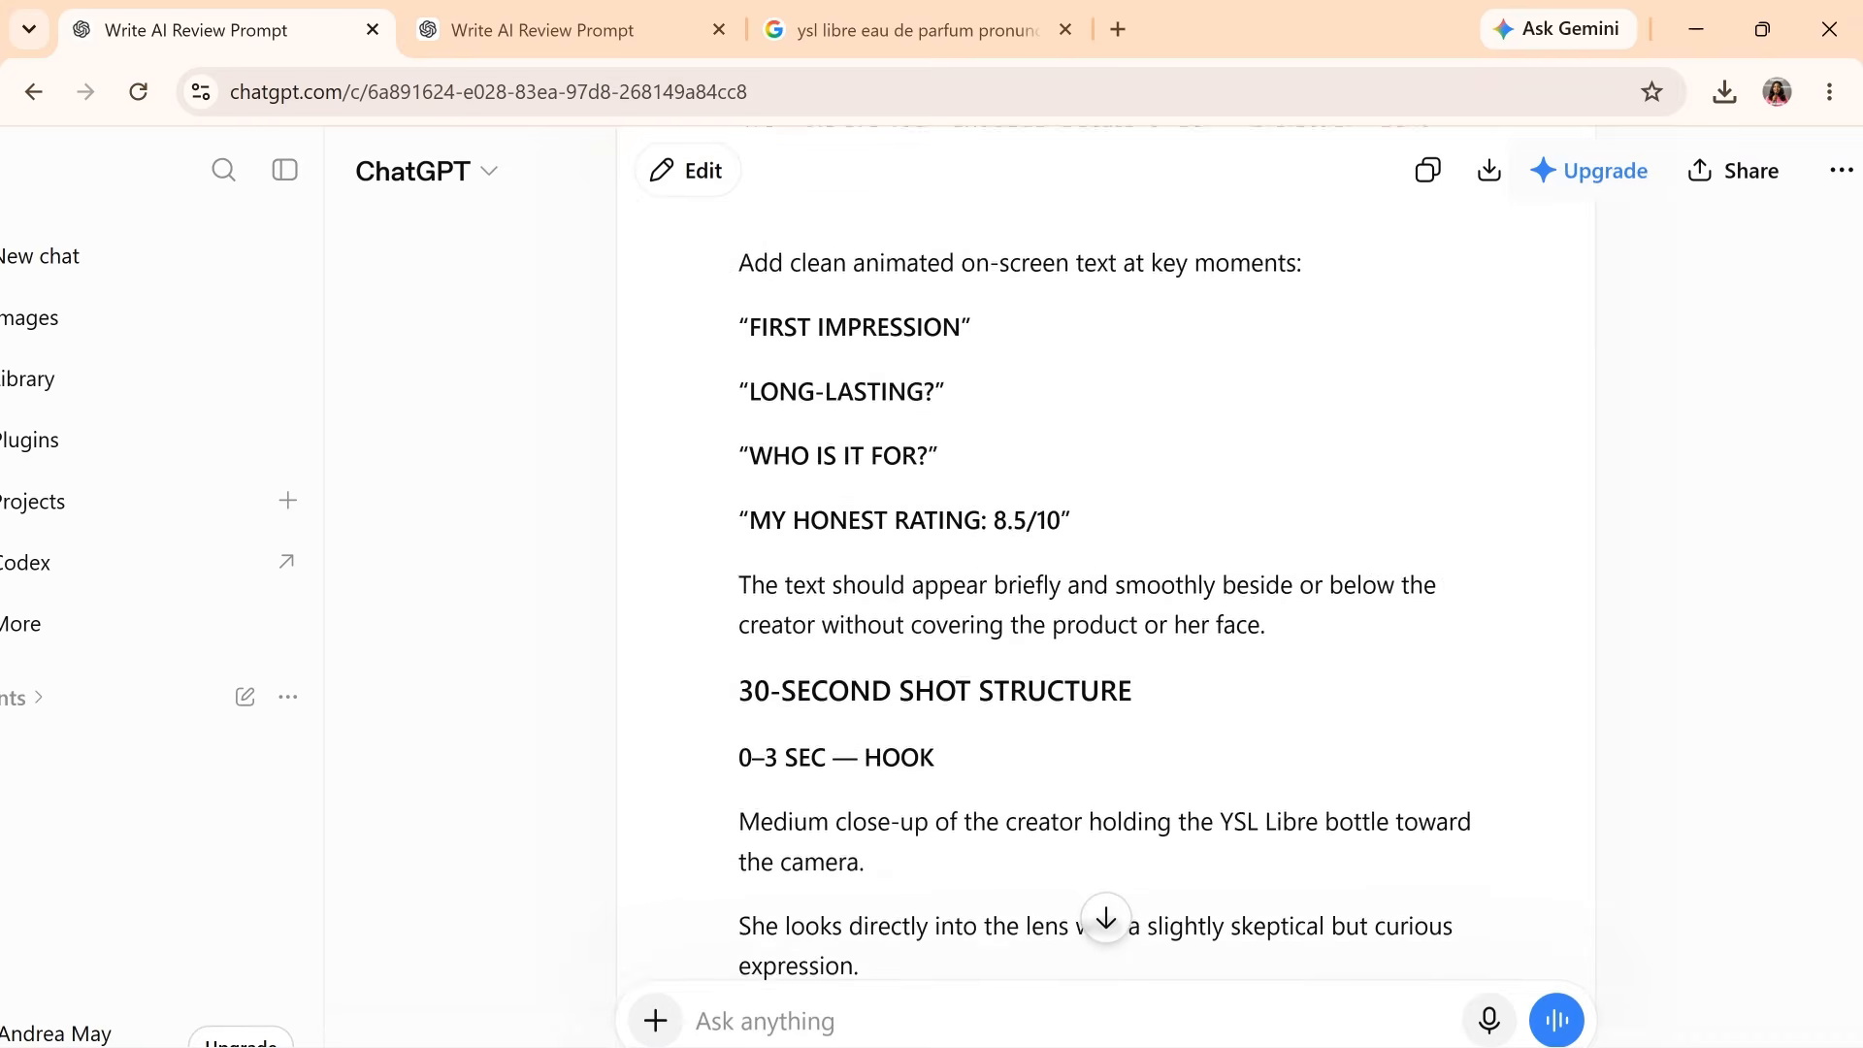
pyautogui.scroll(-4, 1104, 621)
pyautogui.scroll(-8, 1104, 621)
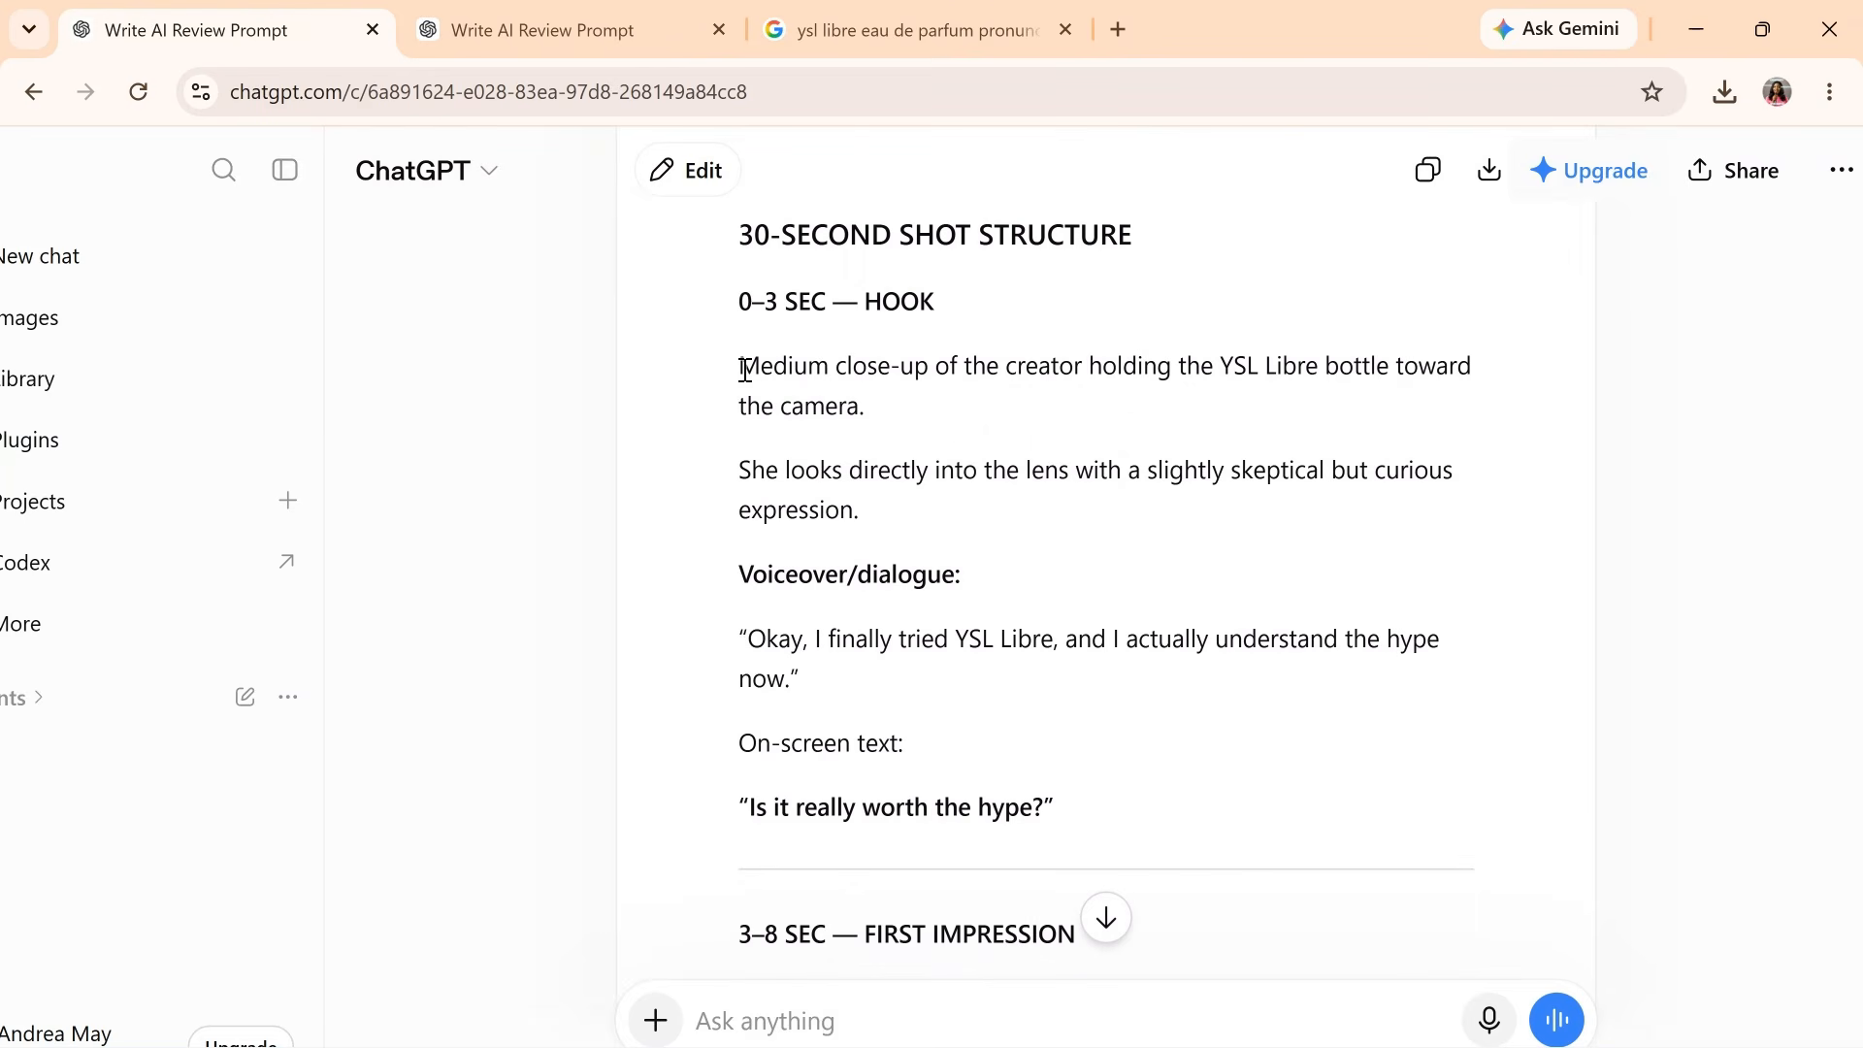
pyautogui.moveTo(744, 370); pyautogui.dragTo(957, 527)
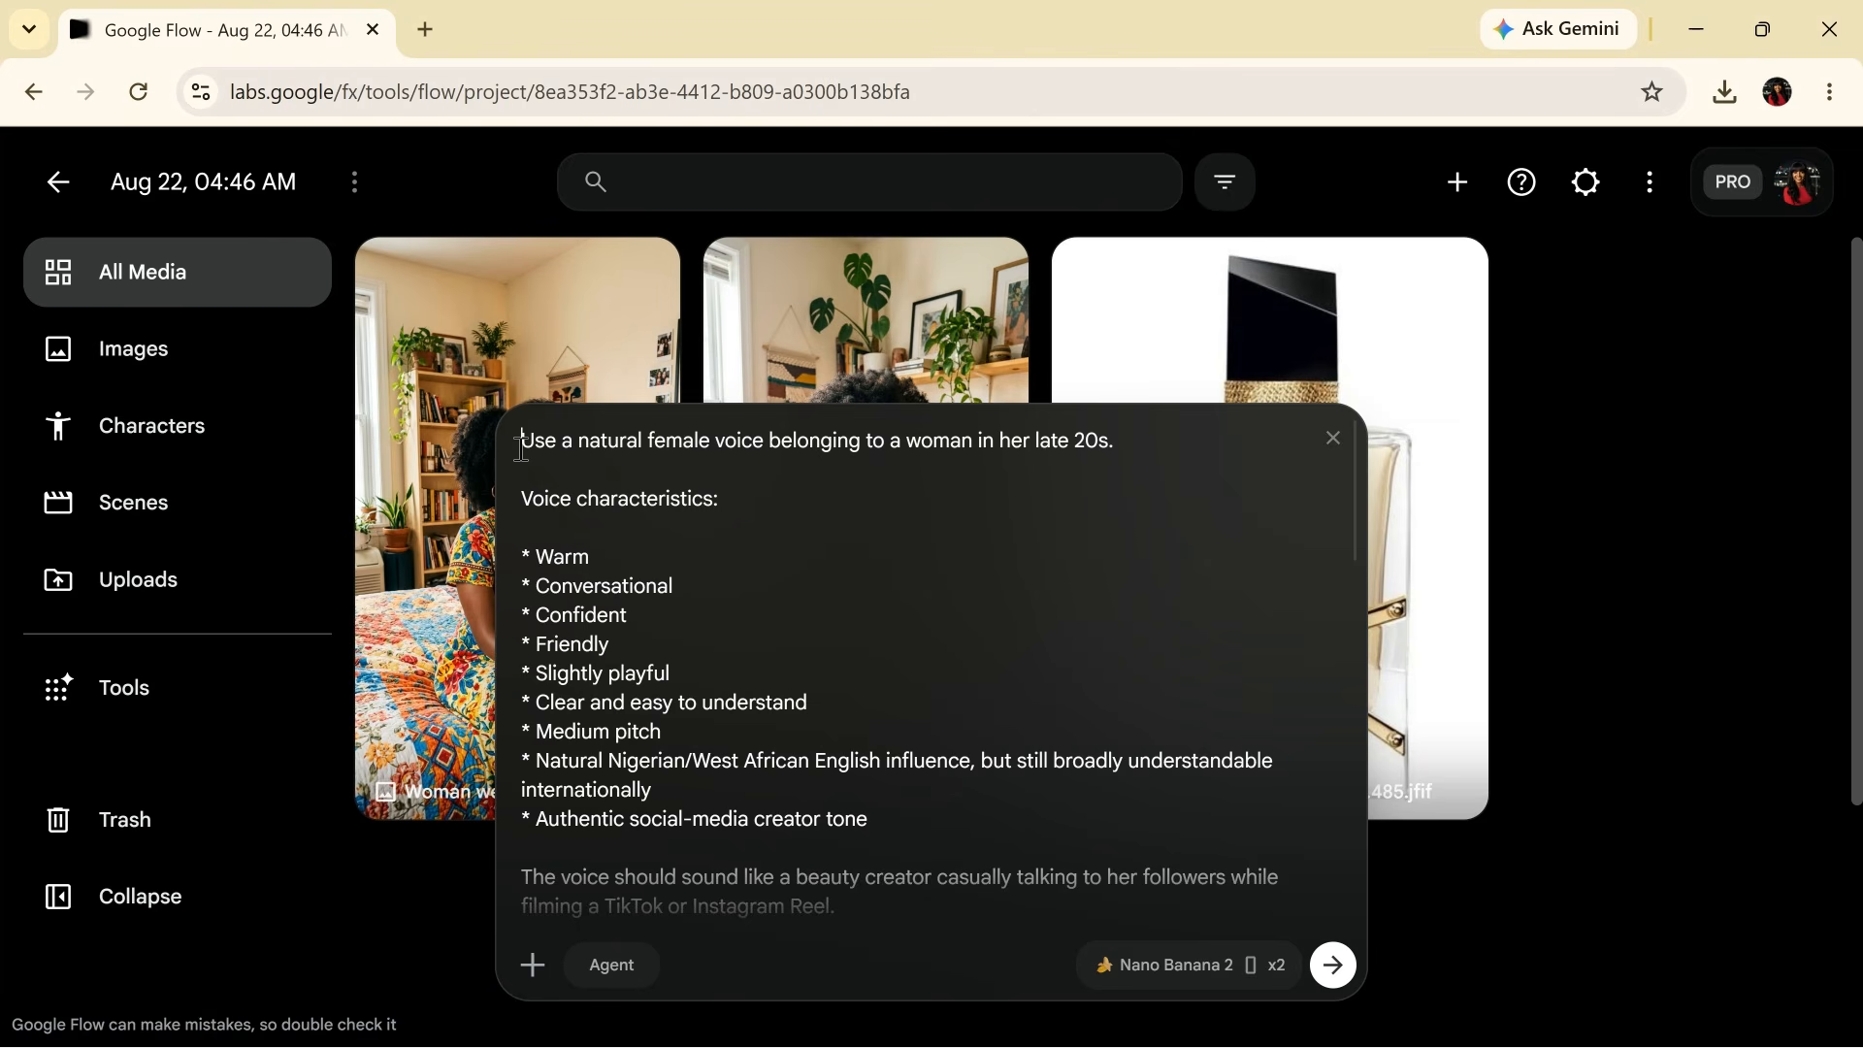
# - Paste the close-up shot and opening YSL Libre voiceover line at the top of the prompt
pyautogui.hotkey('ctrl', 'v')
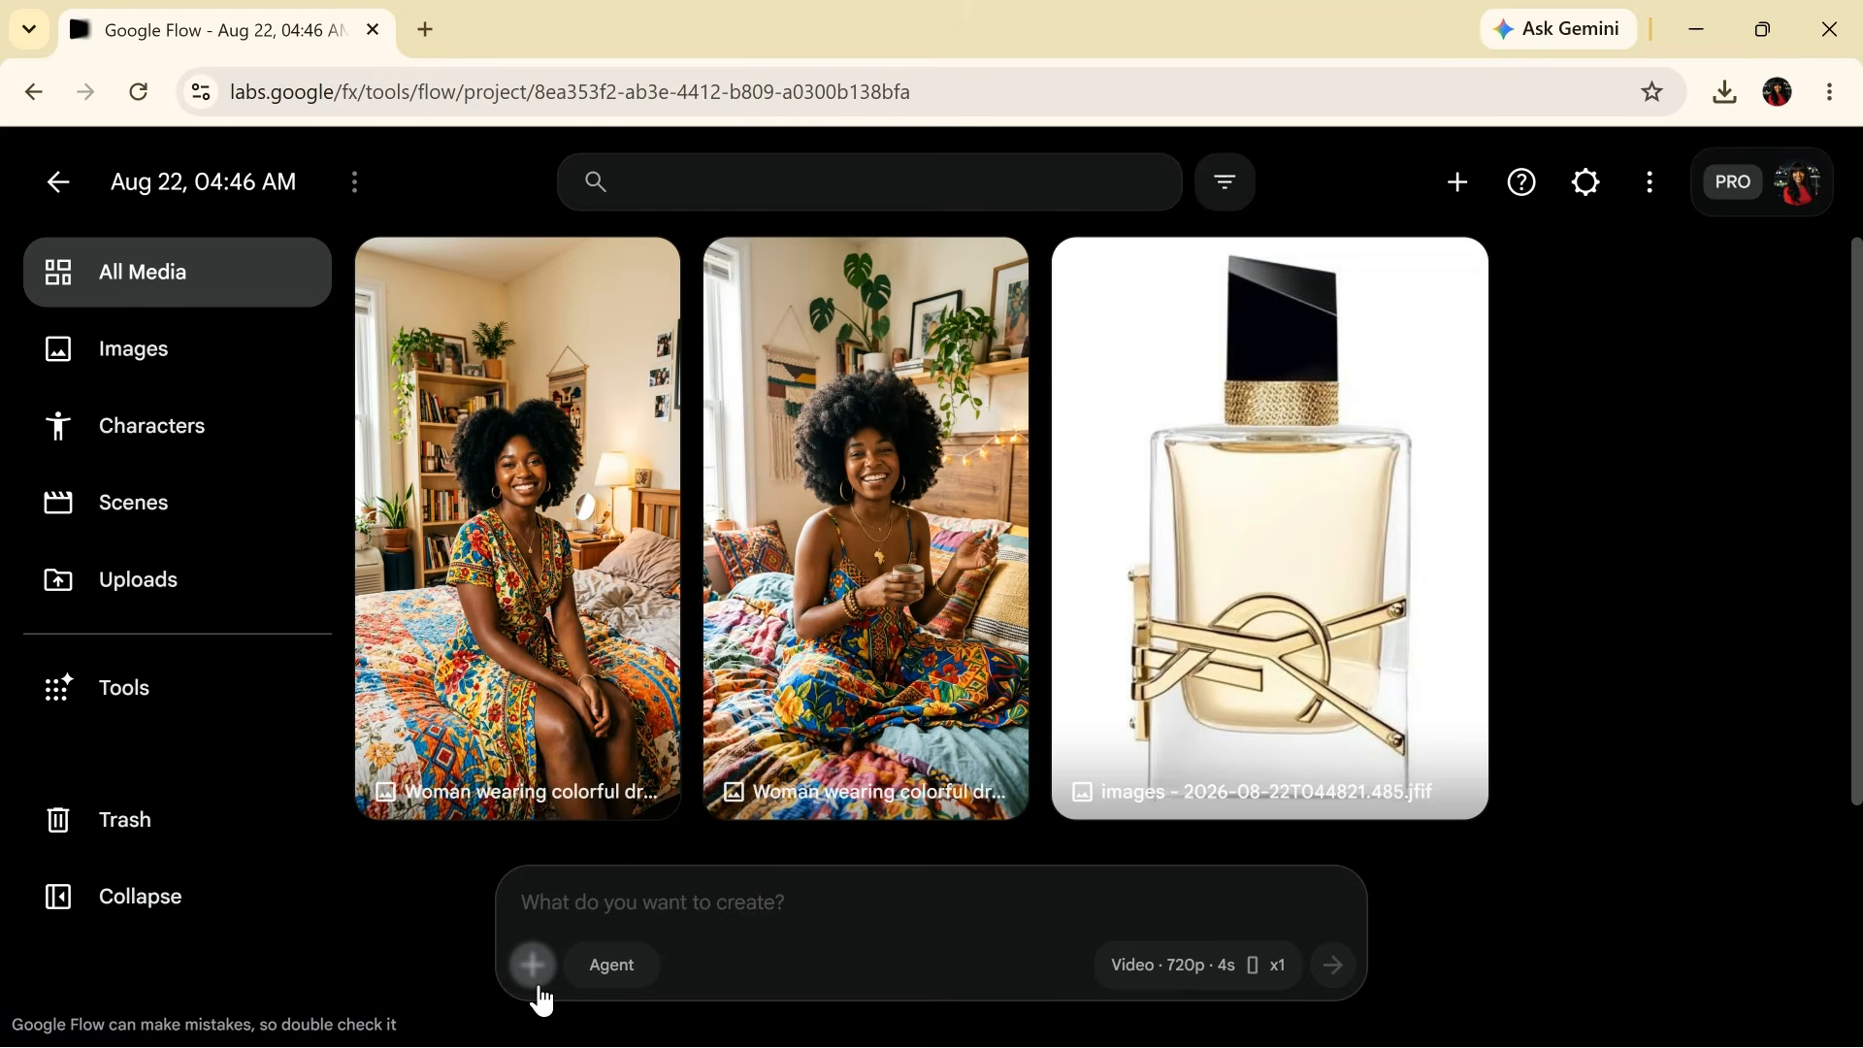
# - Attach the woman portrait and the YSL Libre perfume bottle image as prompt references
pyautogui.click(538, 985)
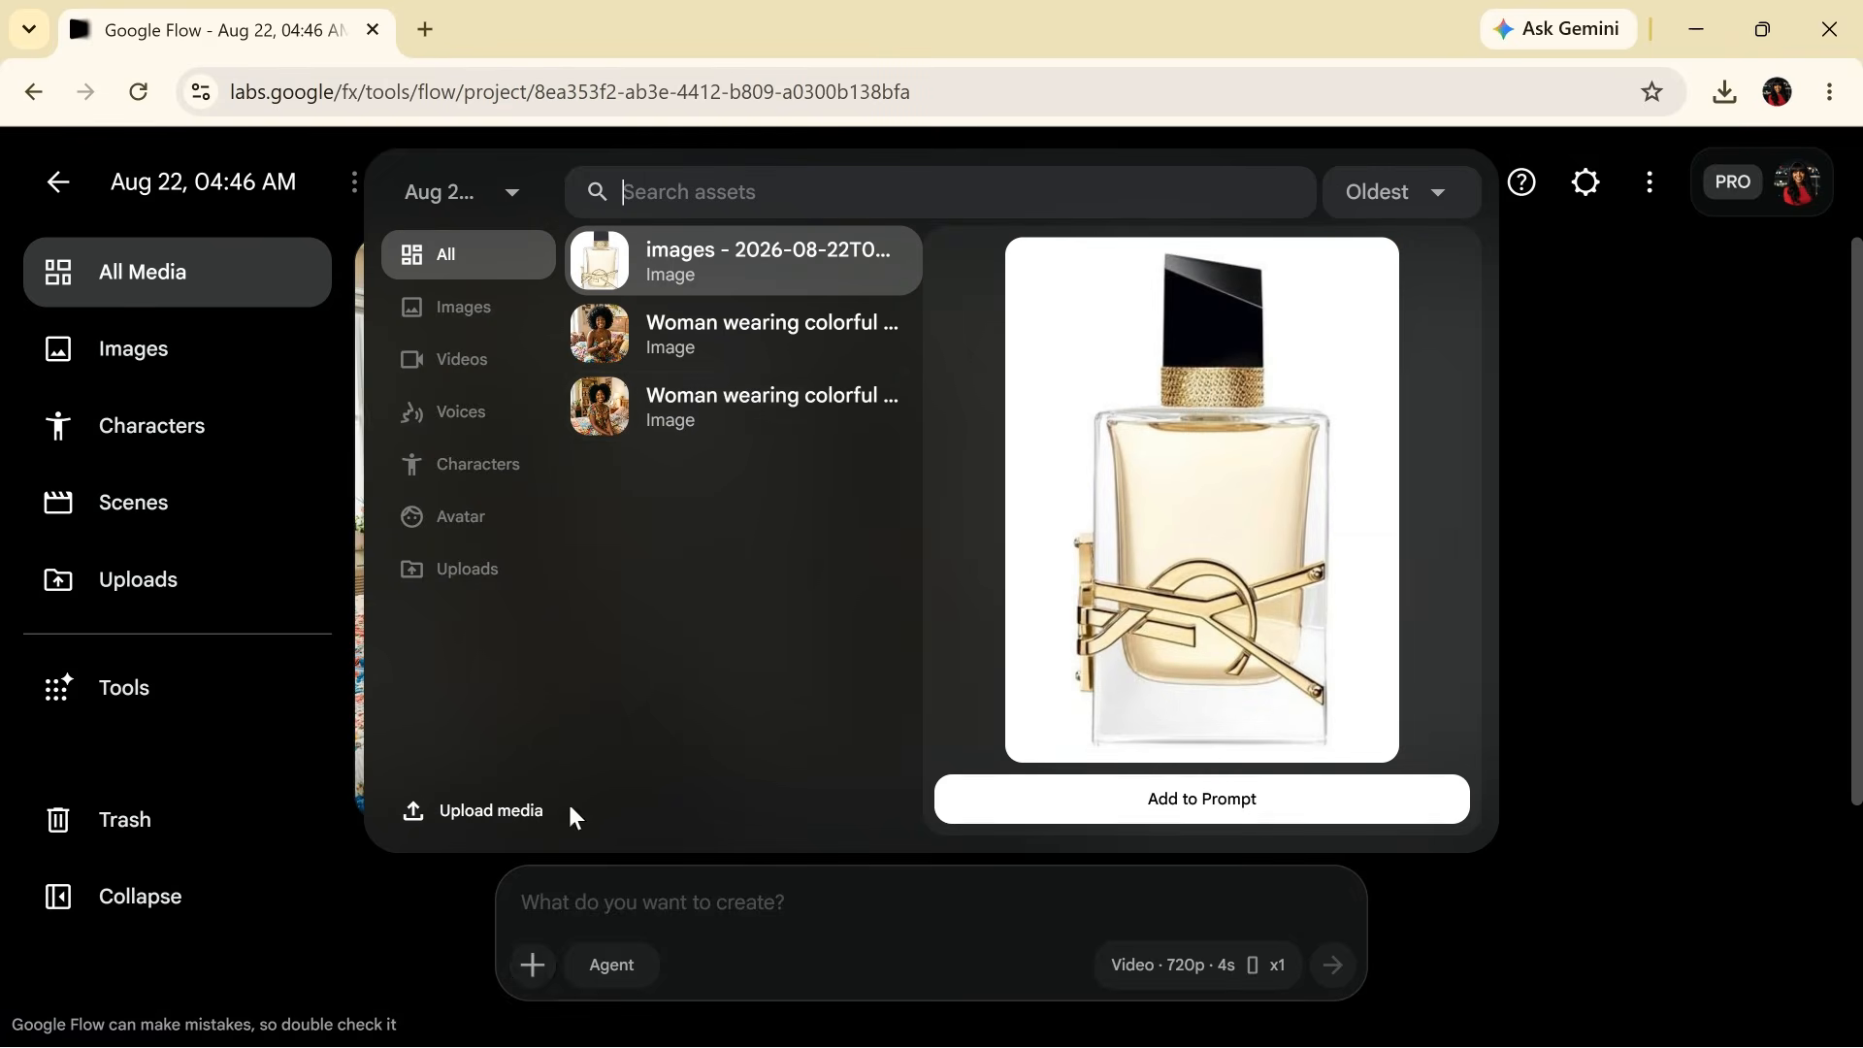
pyautogui.click(727, 411)
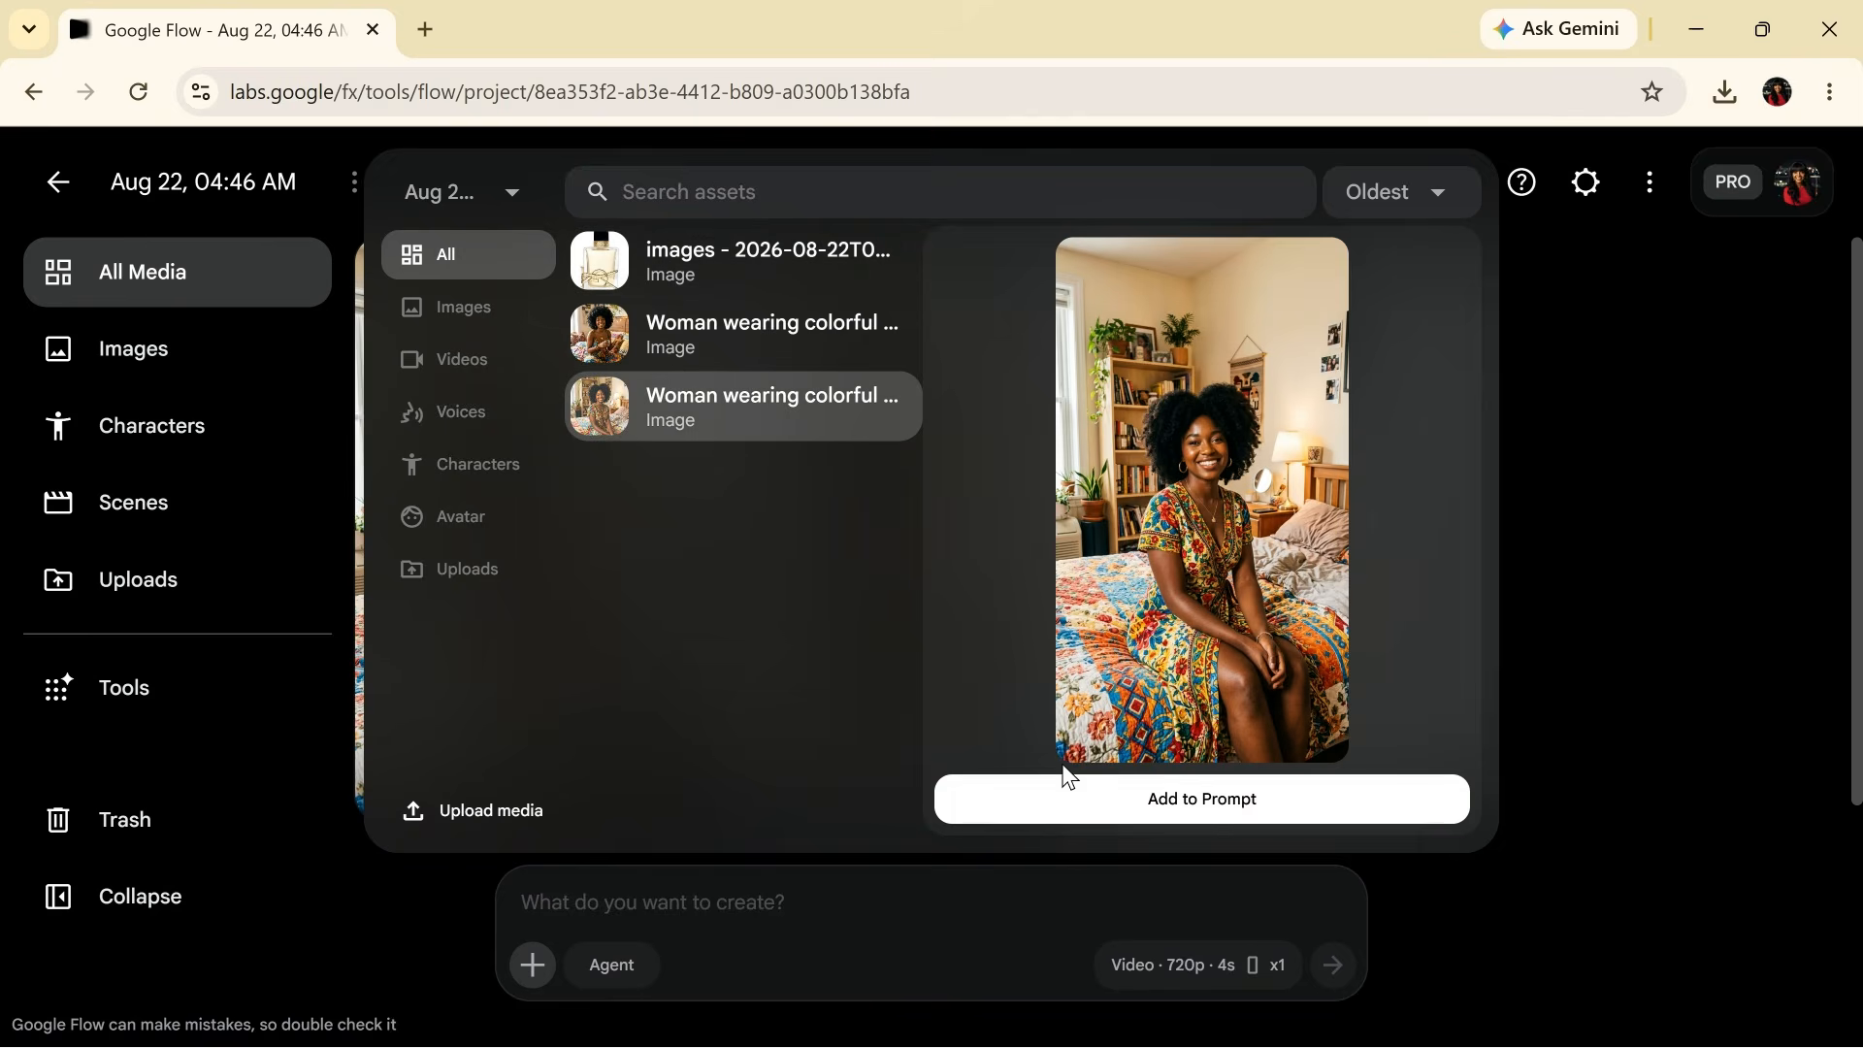
pyautogui.click(1065, 813)
pyautogui.click(534, 966)
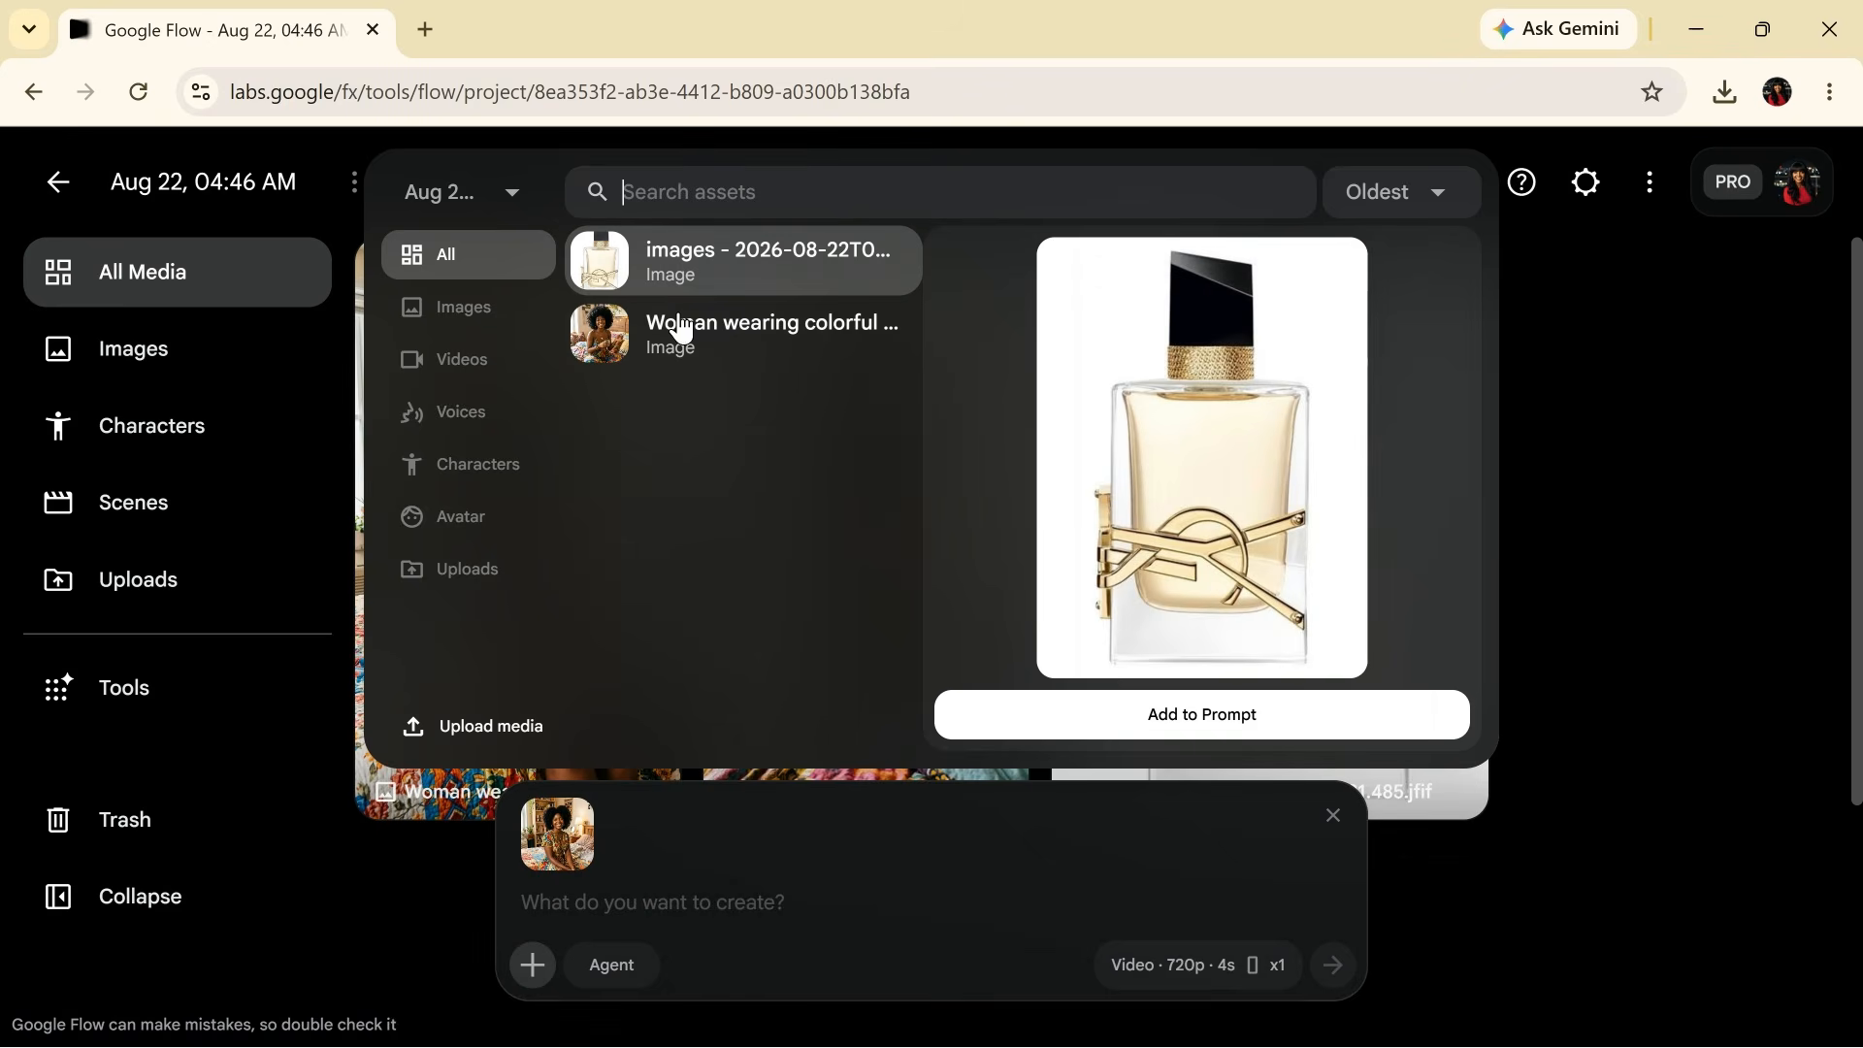
pyautogui.click(1041, 728)
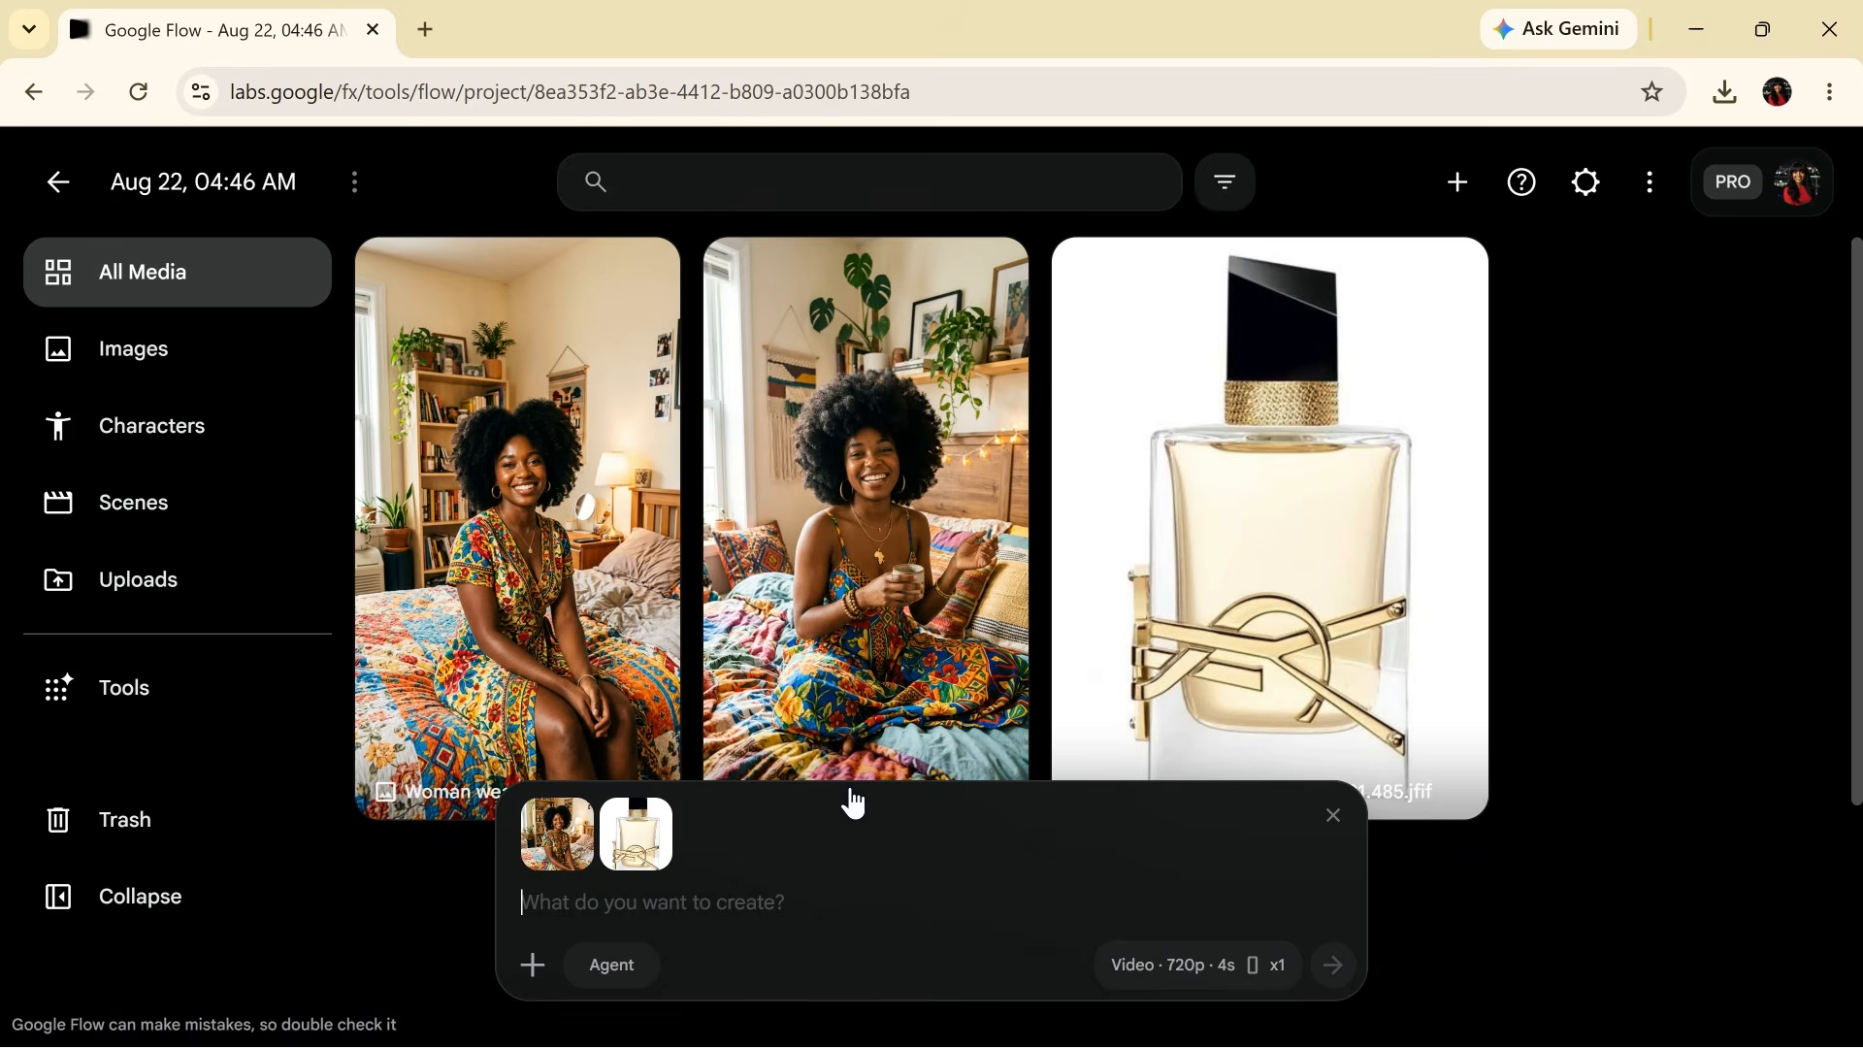
# - Paste the full video prompt and submit it to generate the clip
pyautogui.click(751, 916)
pyautogui.hotkey('ctrl', 'v')
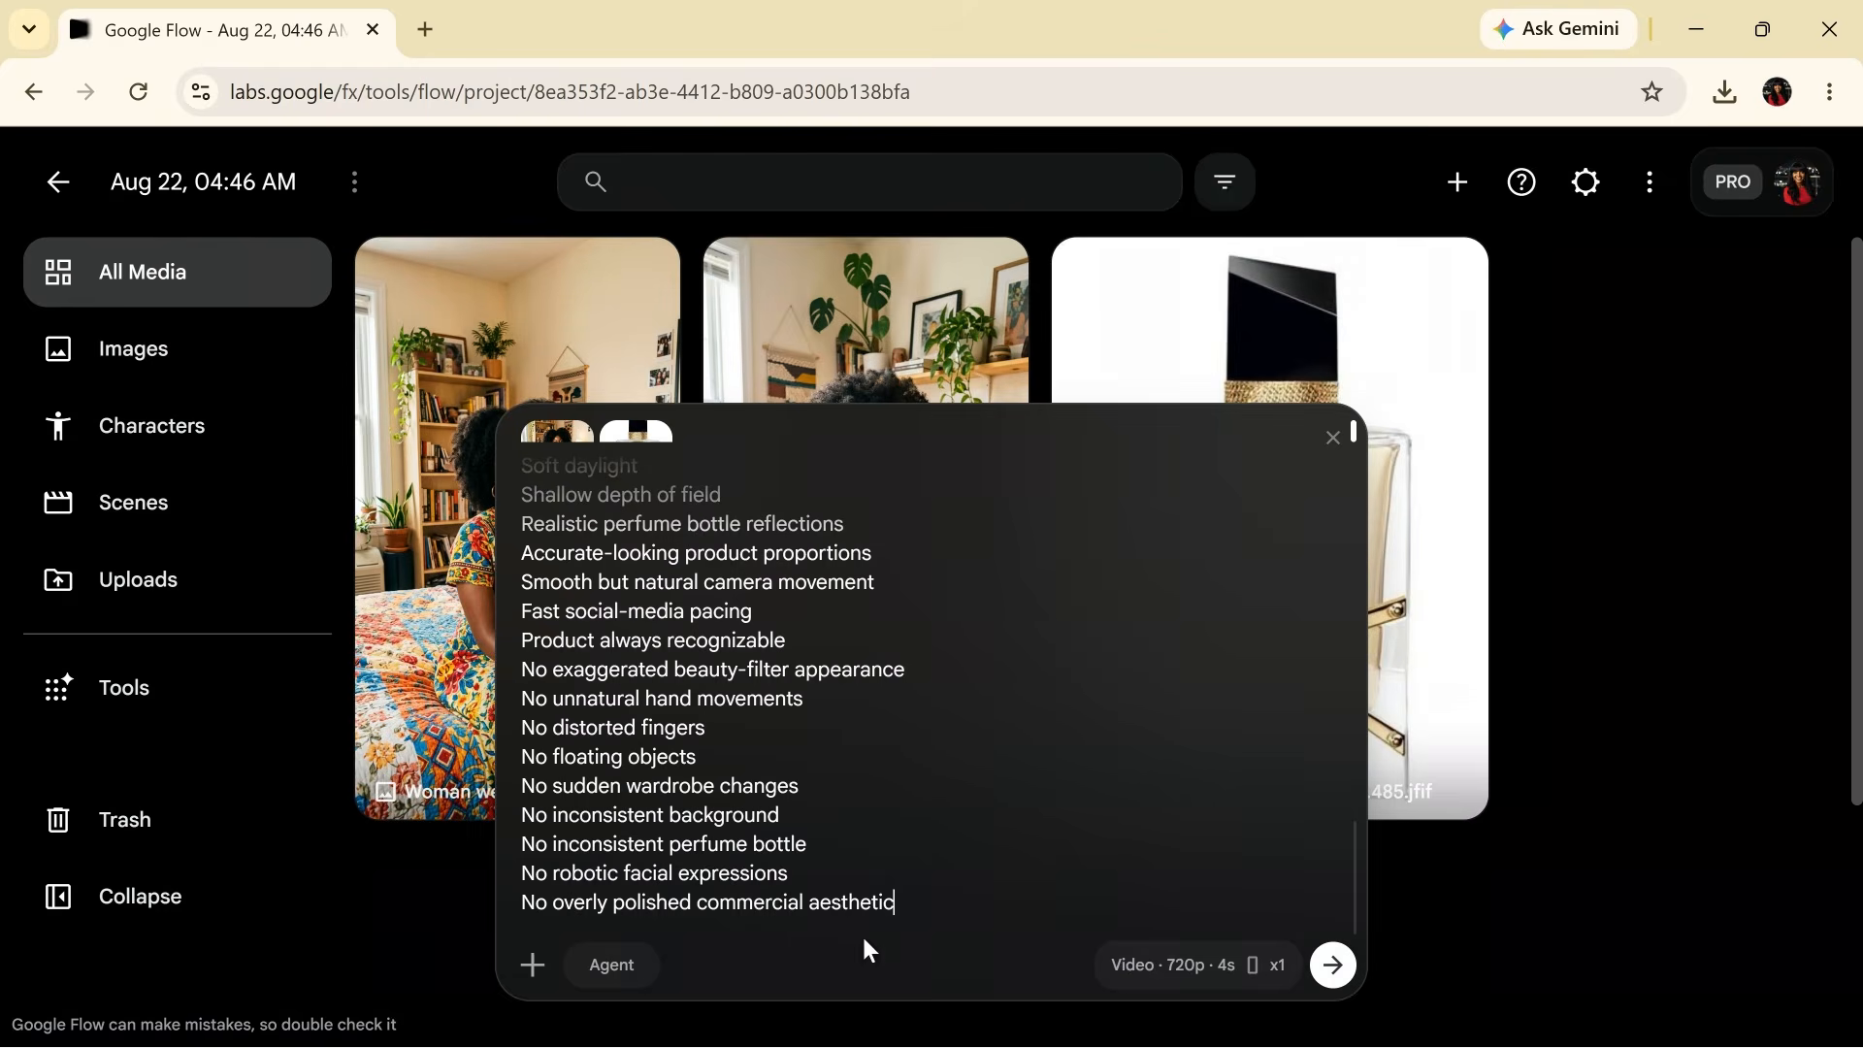
pyautogui.click(1337, 968)
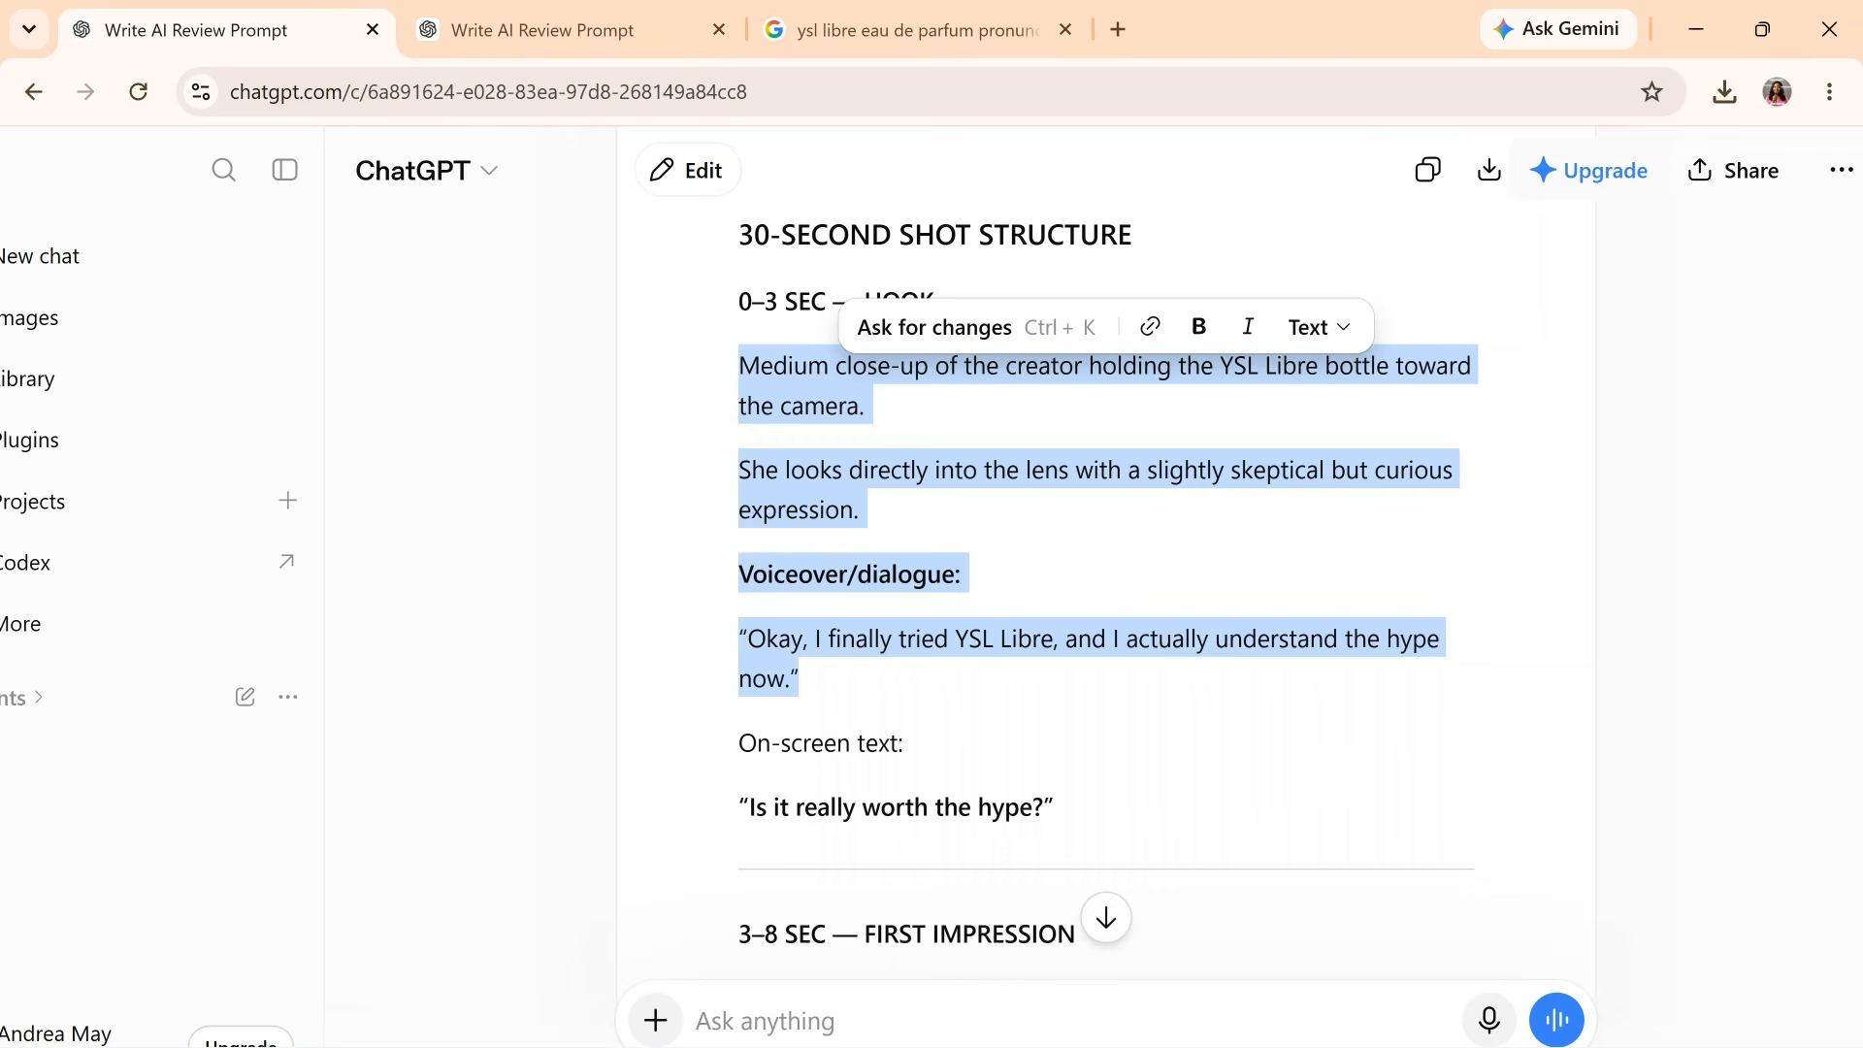
# - Scroll to the 3–8 SEC FIRST IMPRESSION scene and select its shot and dialogue text
pyautogui.click(1106, 601)
pyautogui.scroll(-6, 1106, 602)
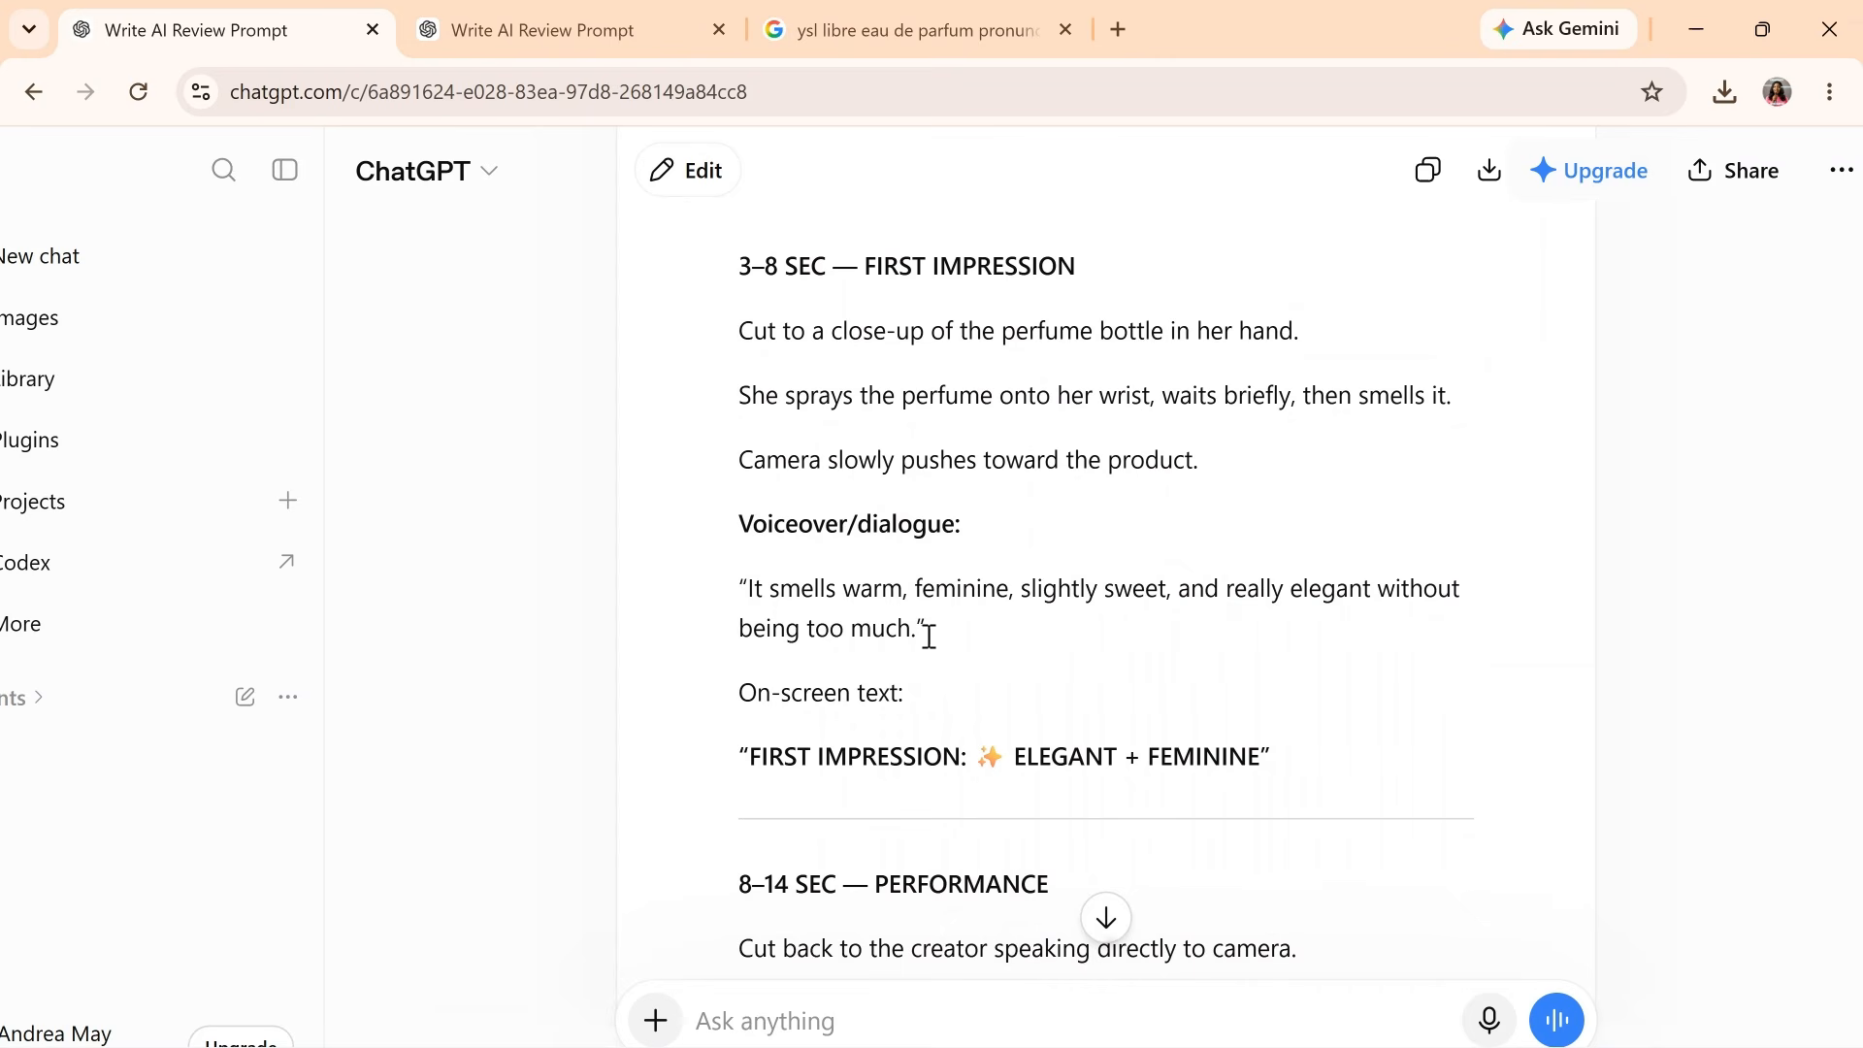
pyautogui.moveTo(936, 635); pyautogui.dragTo(811, 532)
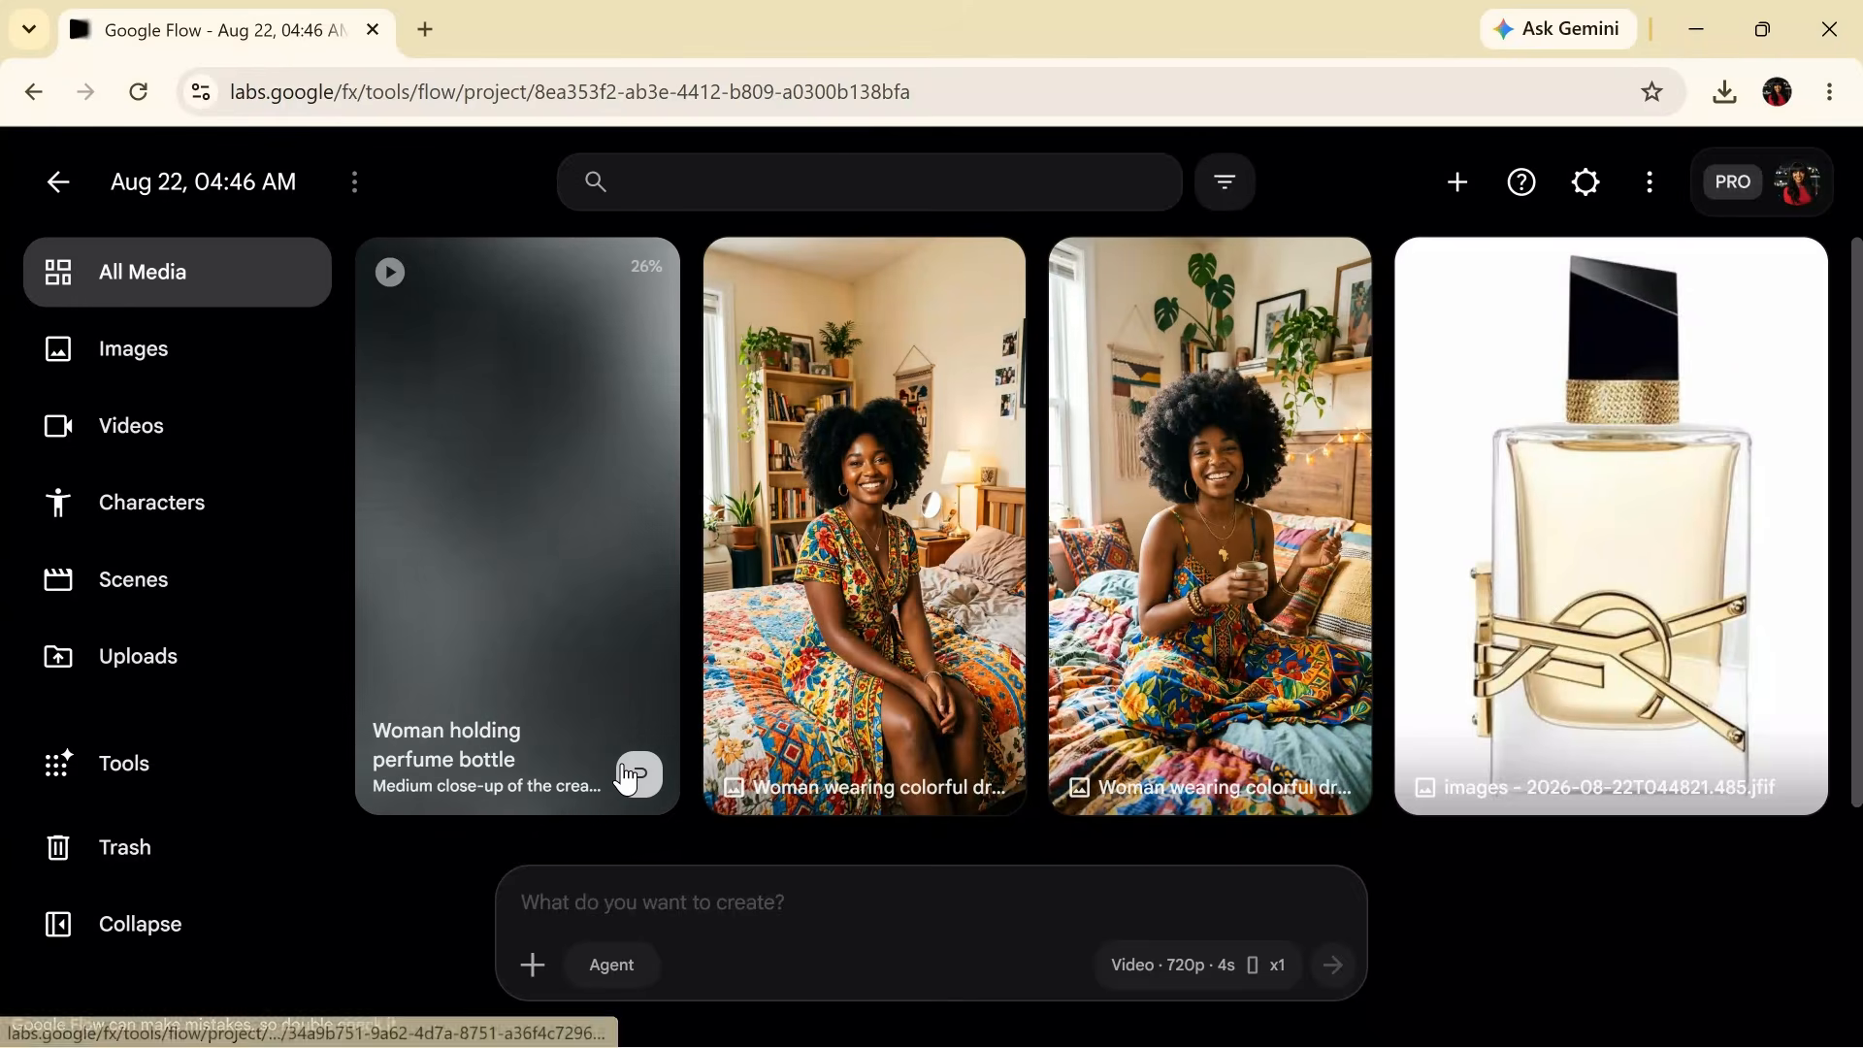
# - Reuse the clip's prompt, replacing its shot and voiceover lines with the perfume-spraying close-up scene
pyautogui.click(637, 774)
pyautogui.moveTo(1135, 673); pyautogui.dragTo(462, 439)
pyautogui.hotkey('ctrl', 'v')
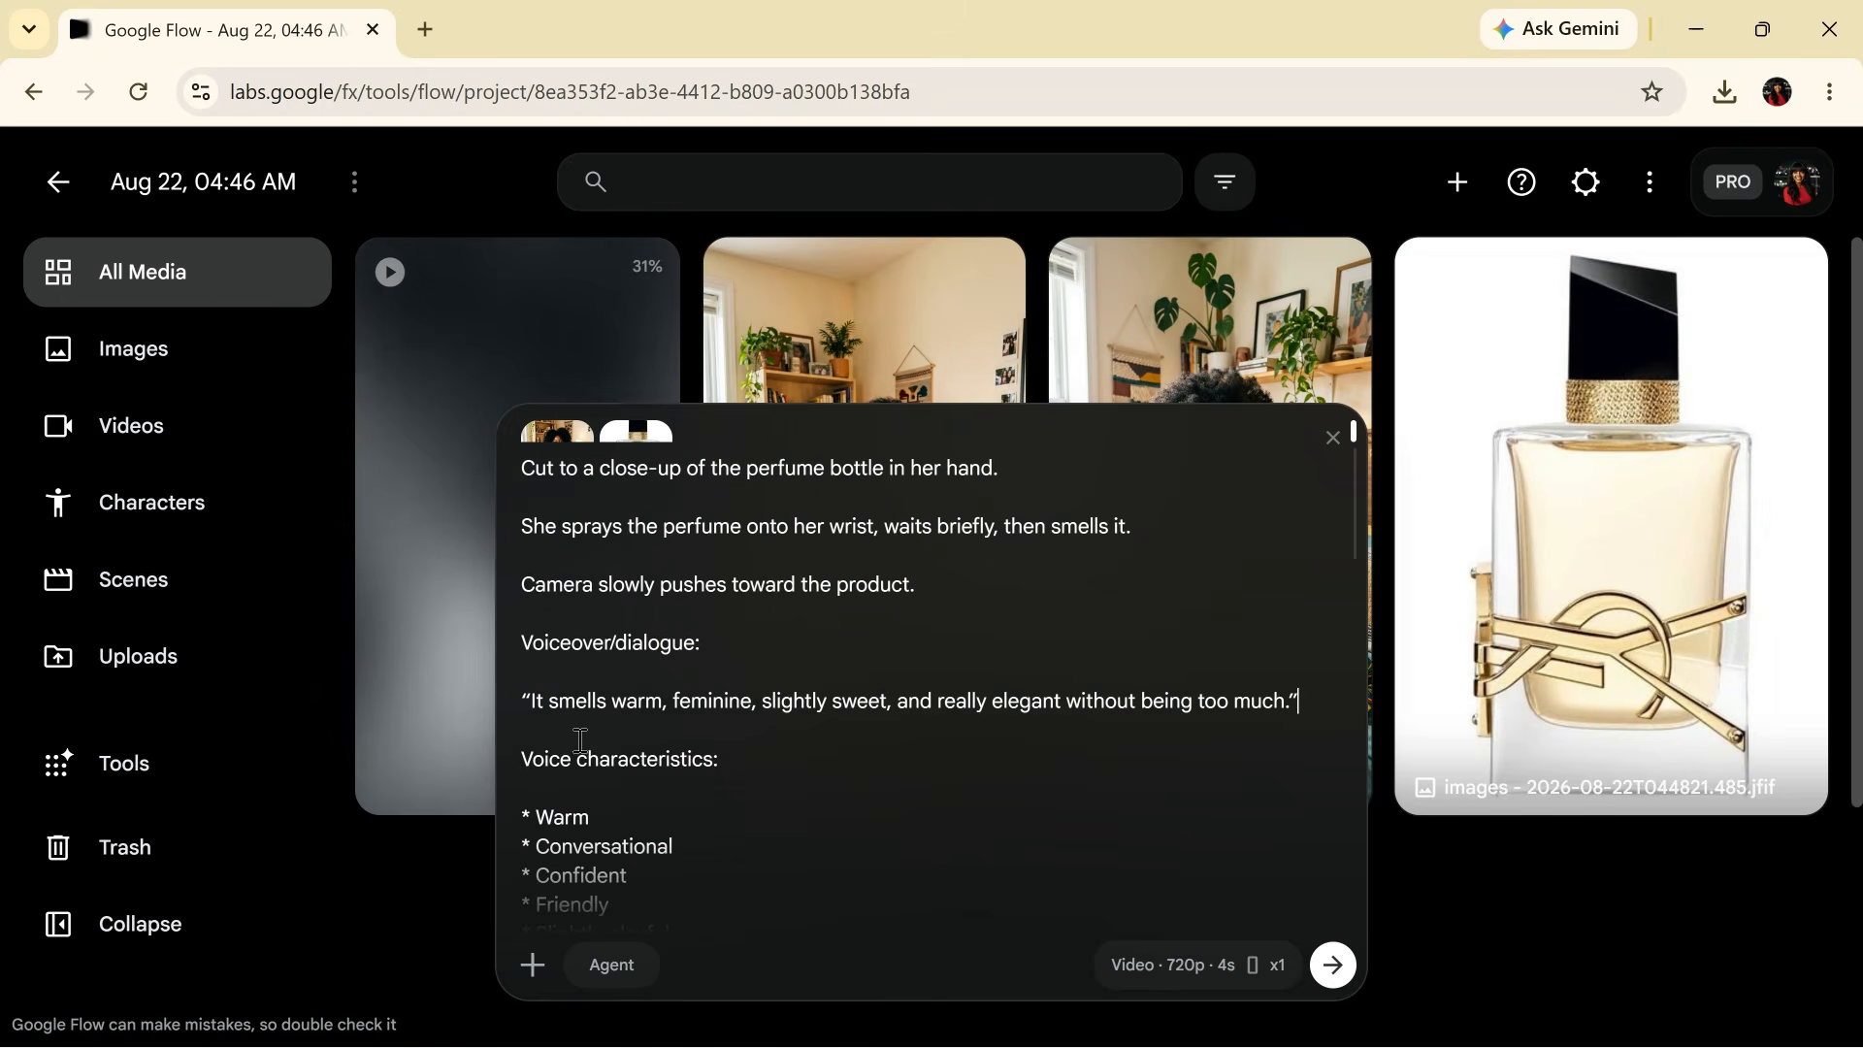
# - Set the clip duration to 6s, then play the finished first video
pyautogui.click(1193, 983)
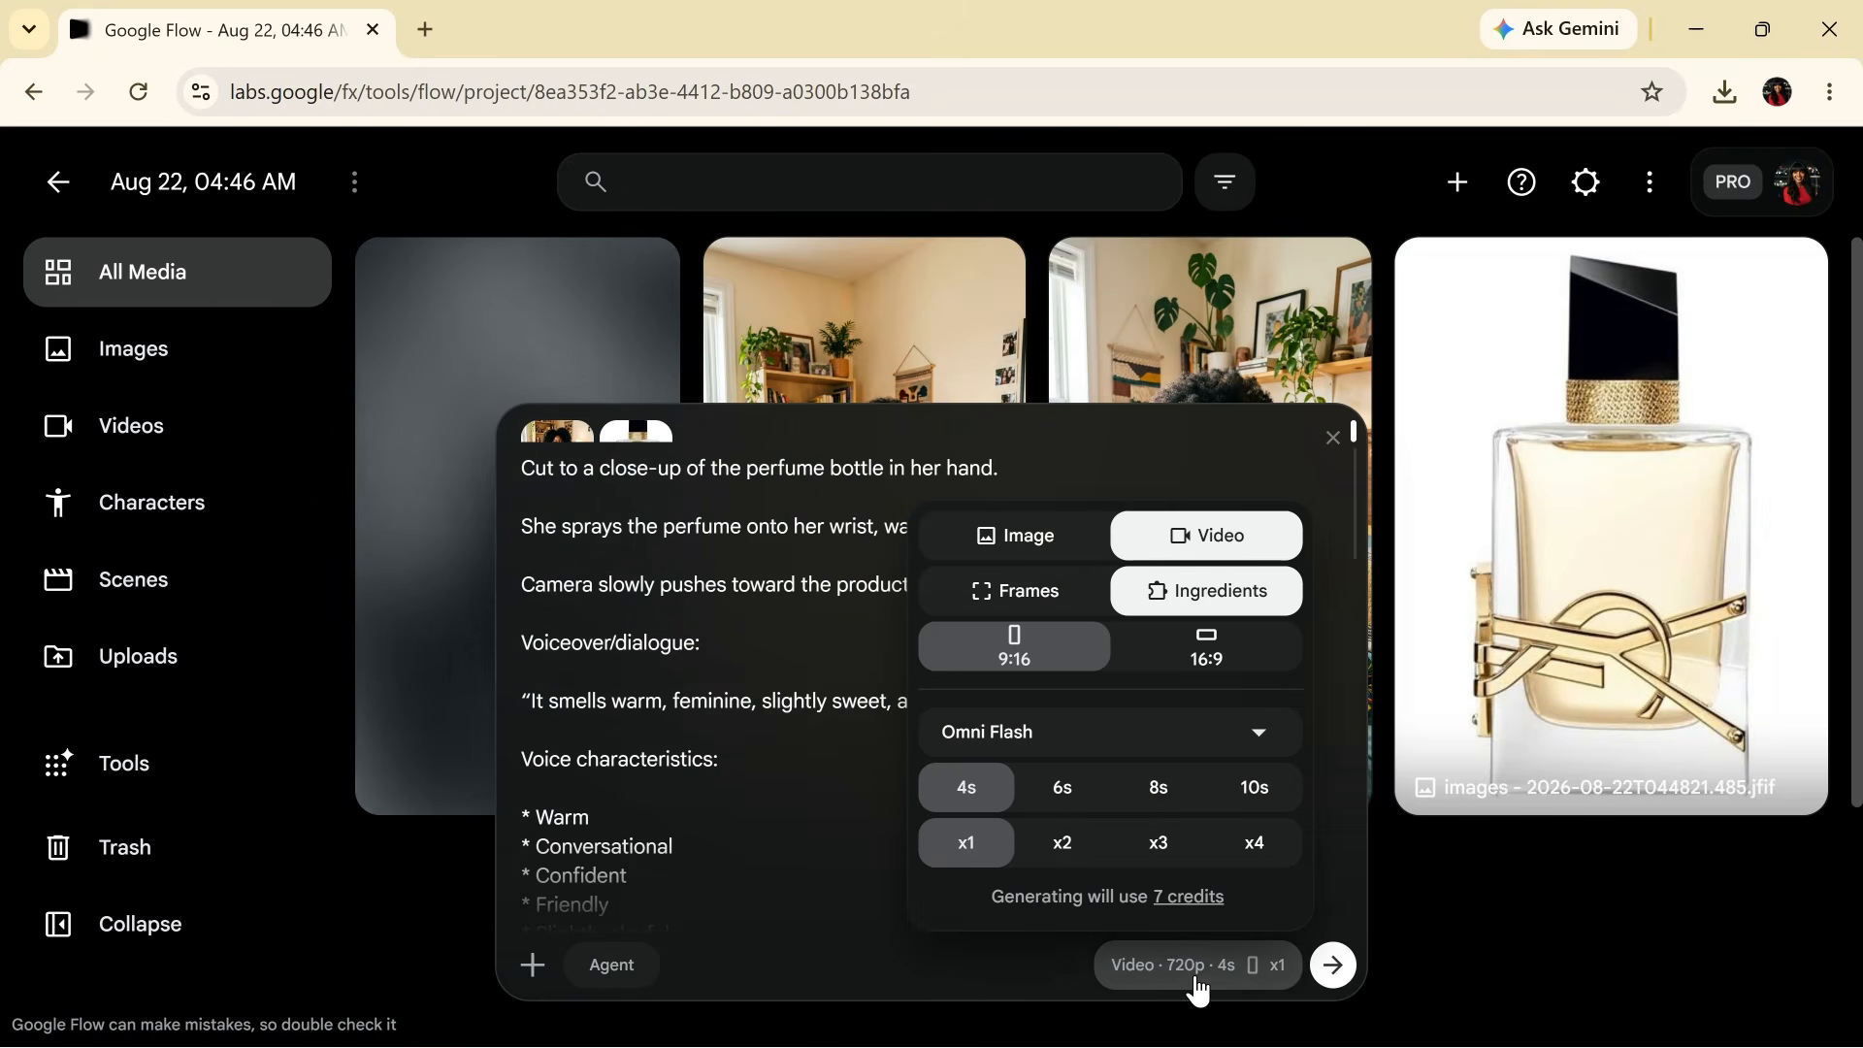
pyautogui.click(1065, 798)
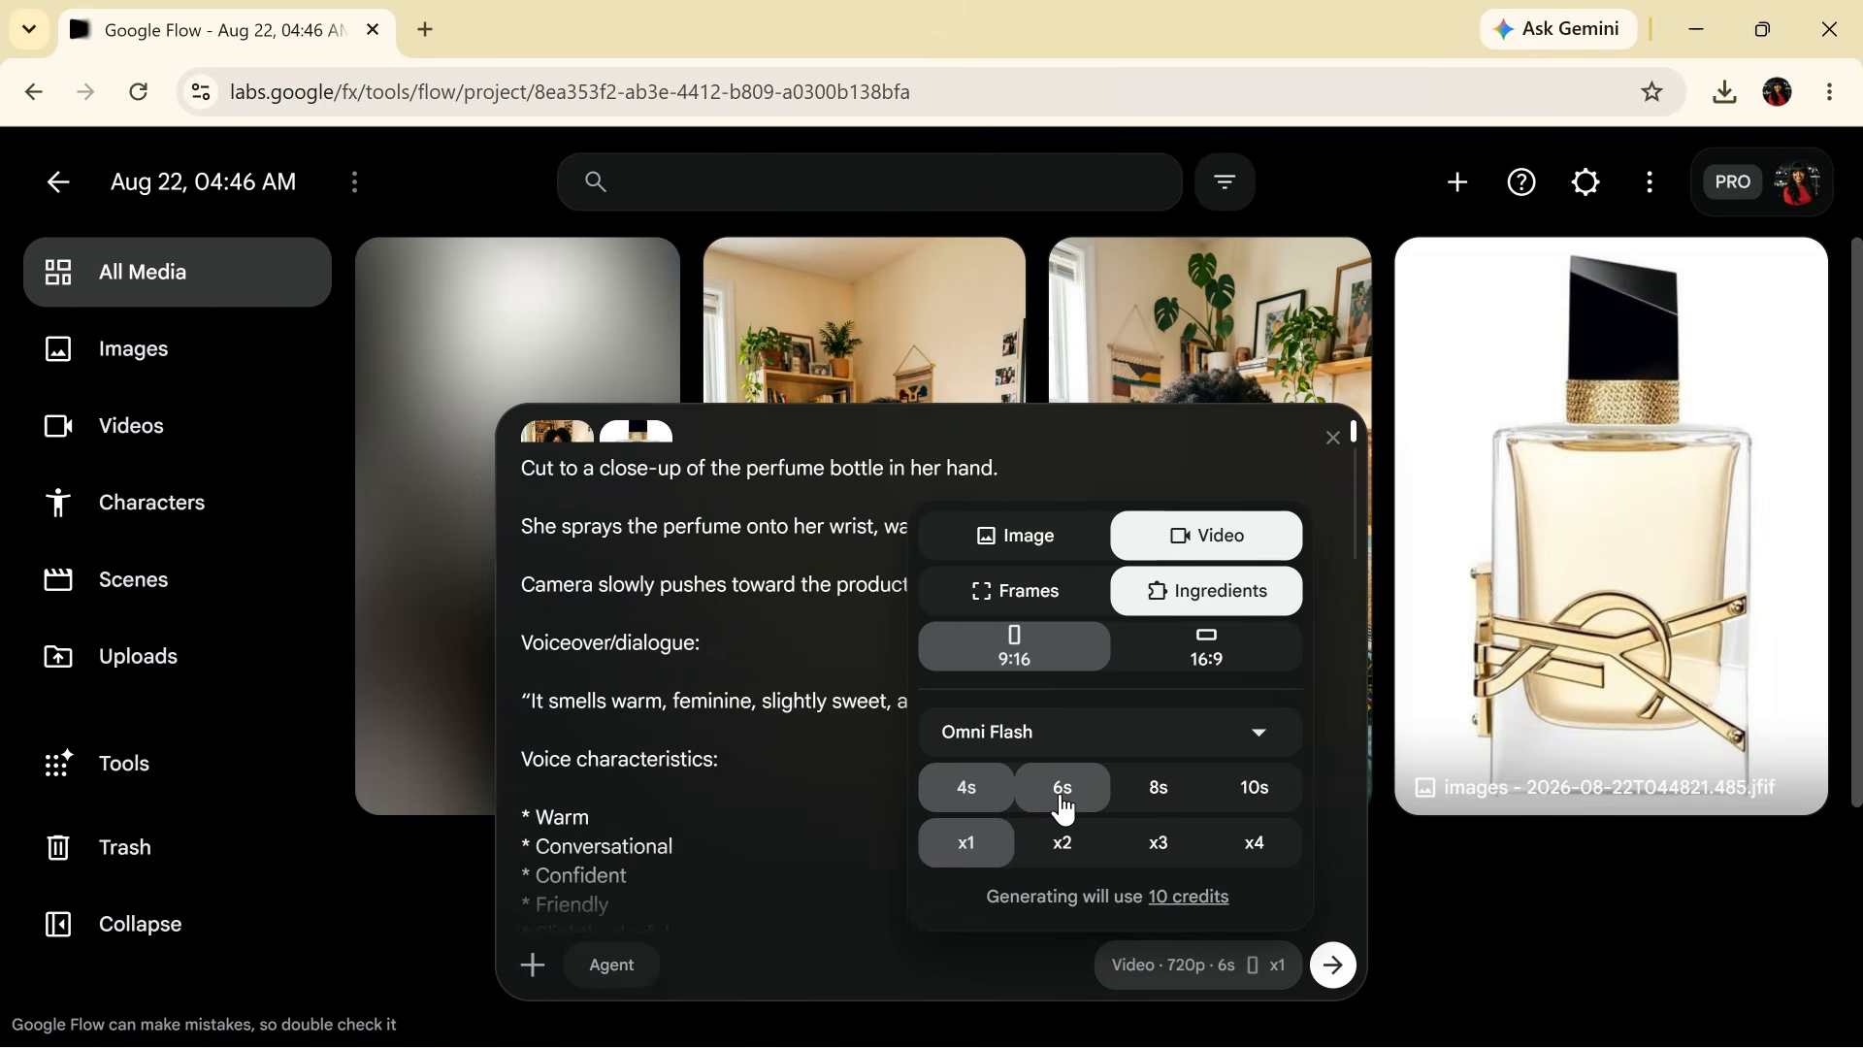
pyautogui.click(716, 766)
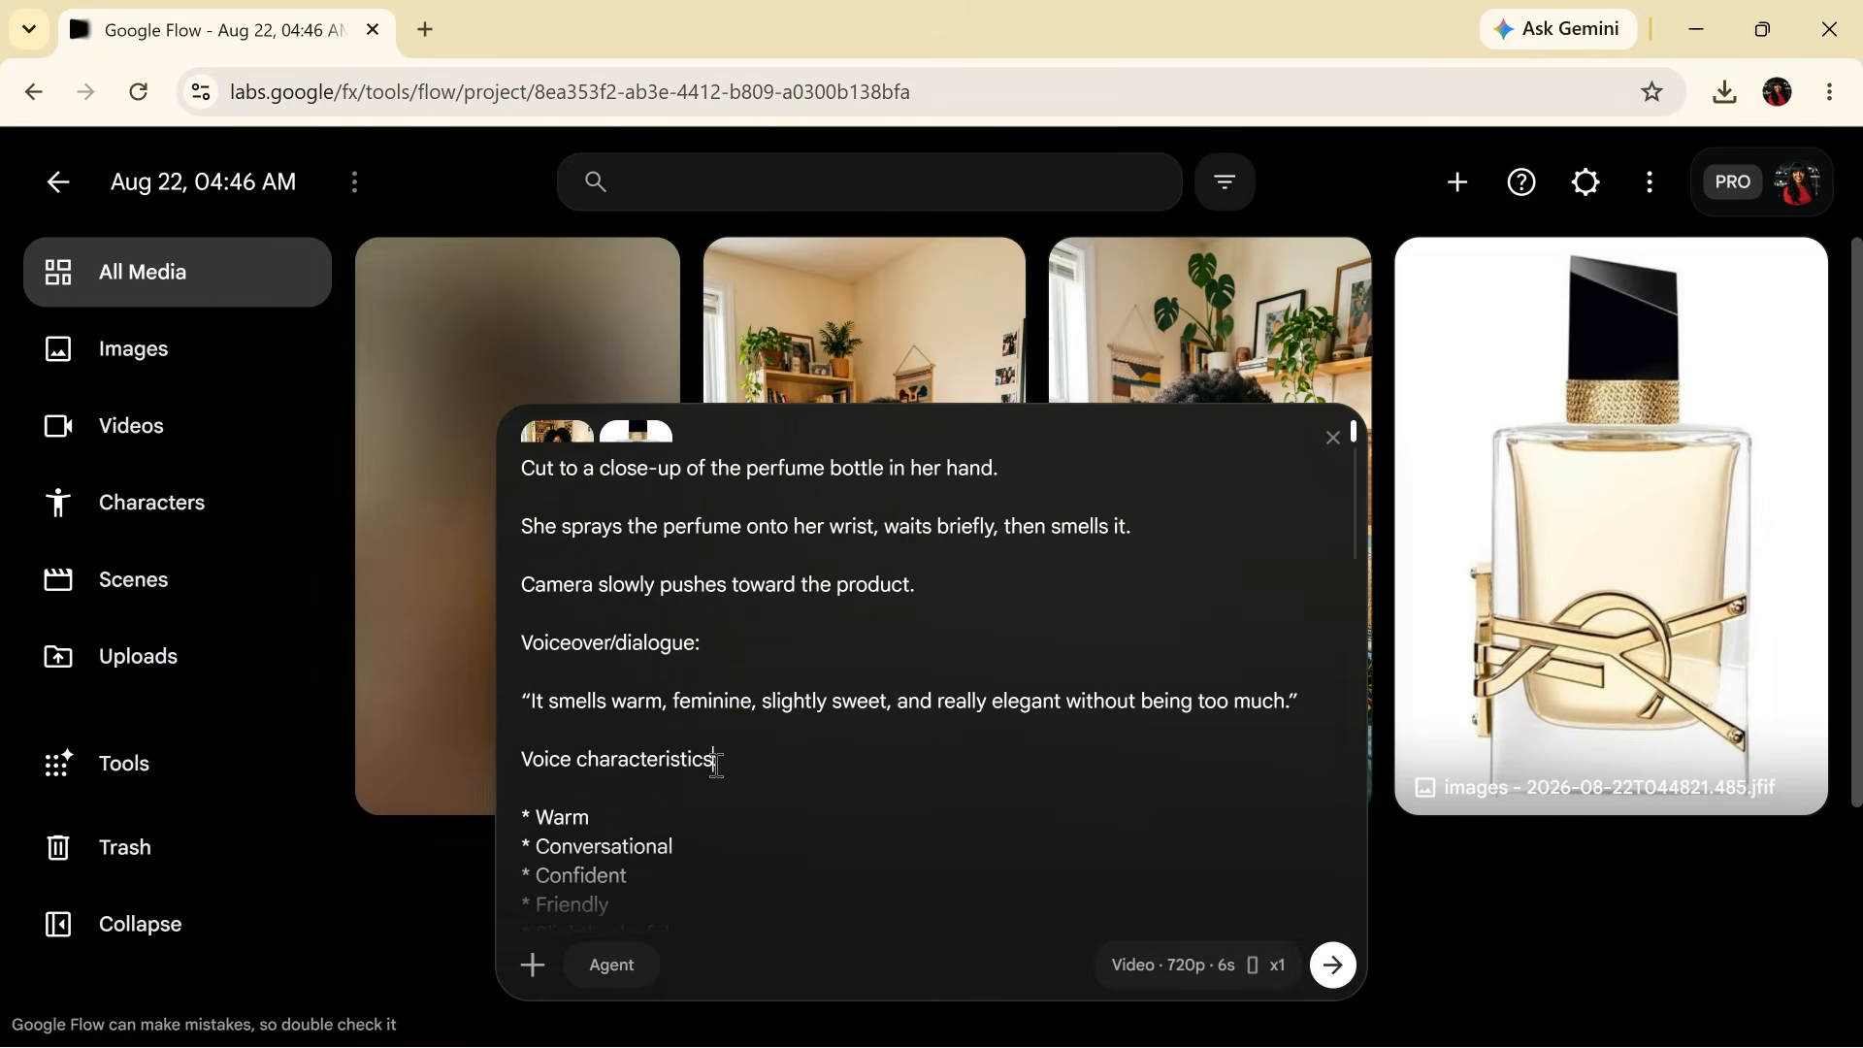
pyautogui.click(451, 555)
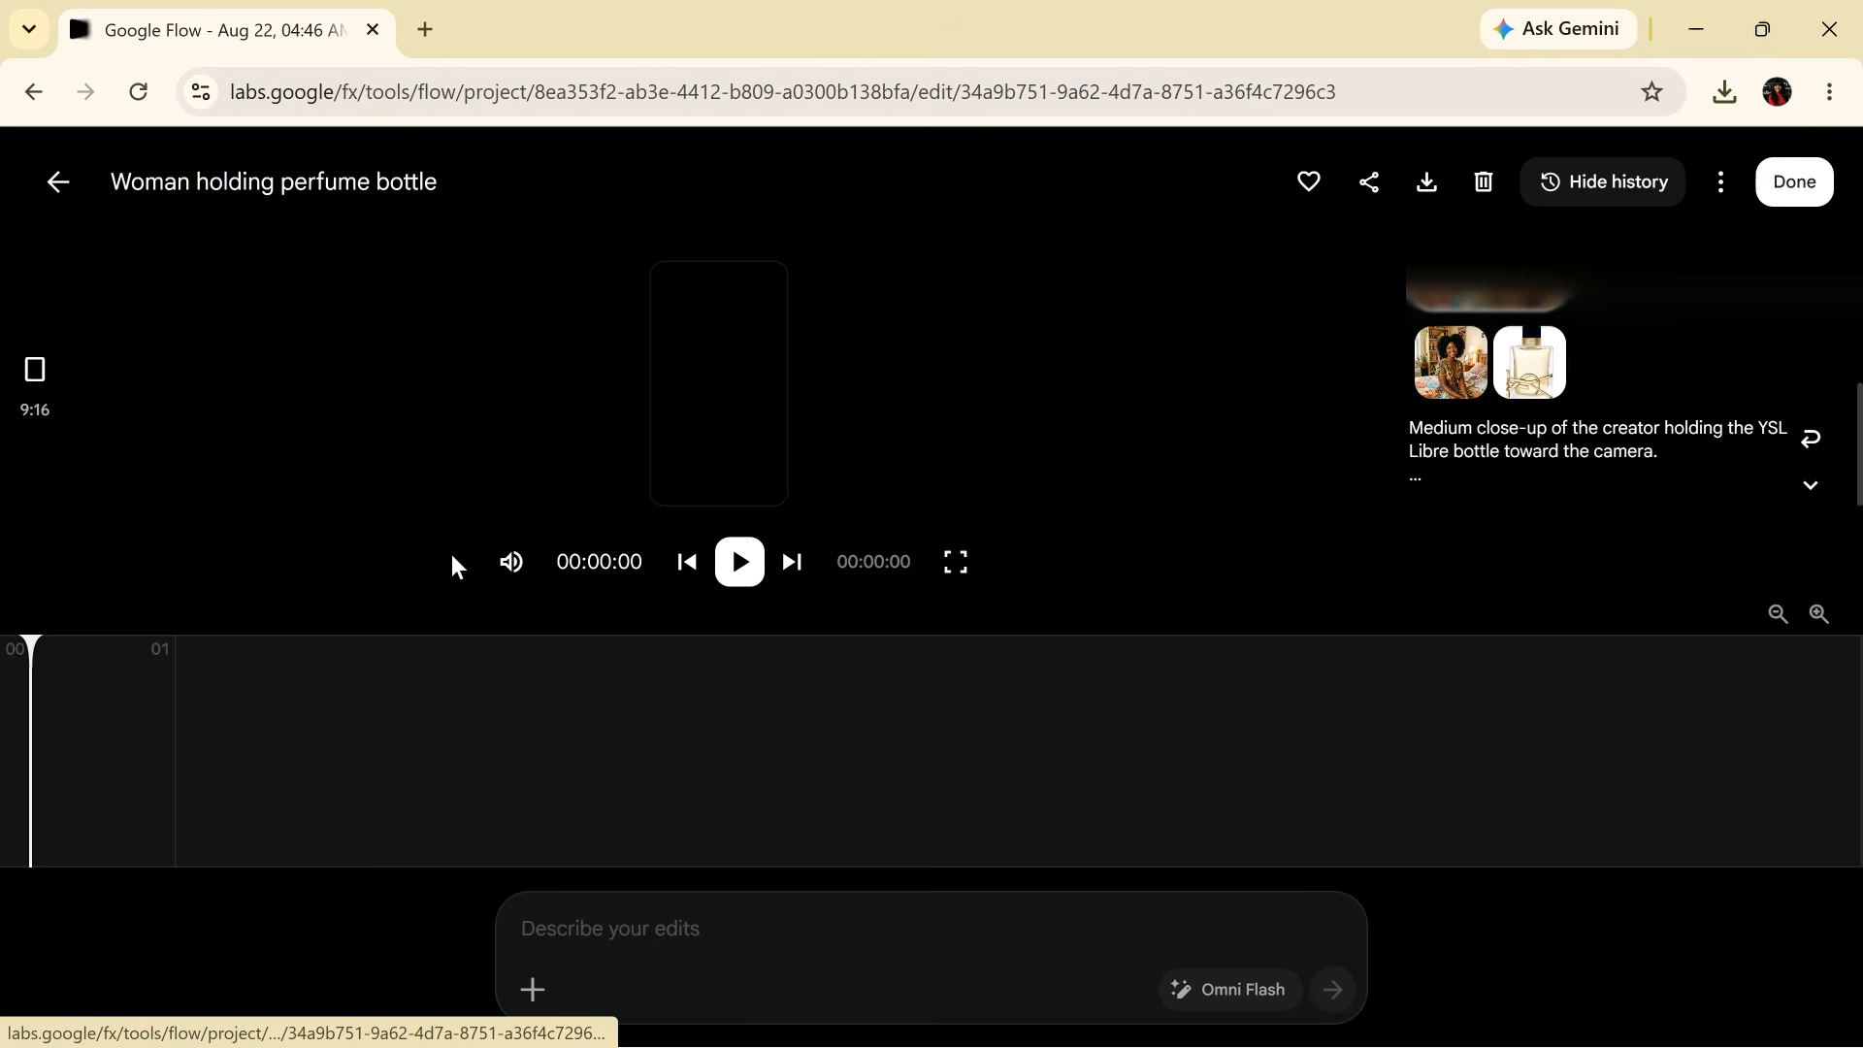
pyautogui.click(741, 563)
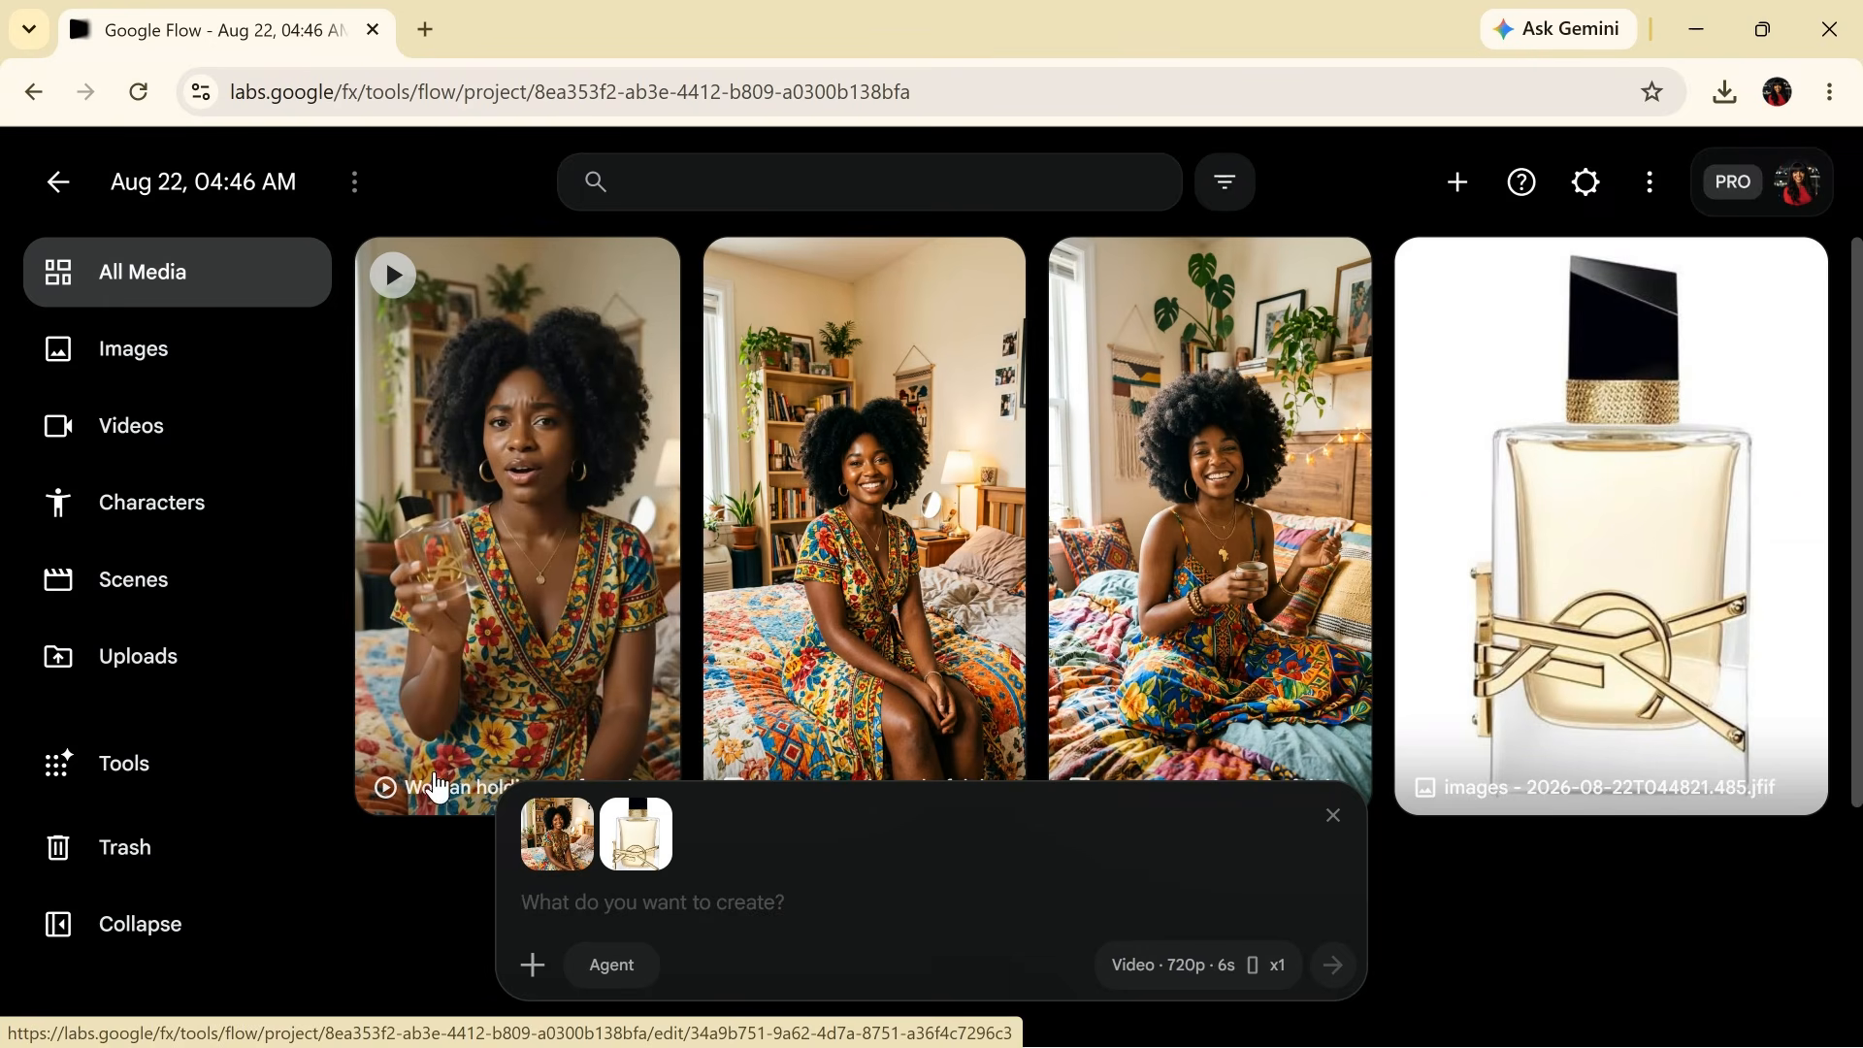
# - Regenerate the opening review clip from its full prompt with the 6-second duration
pyautogui.moveTo(437, 788)
pyautogui.click(893, 451)
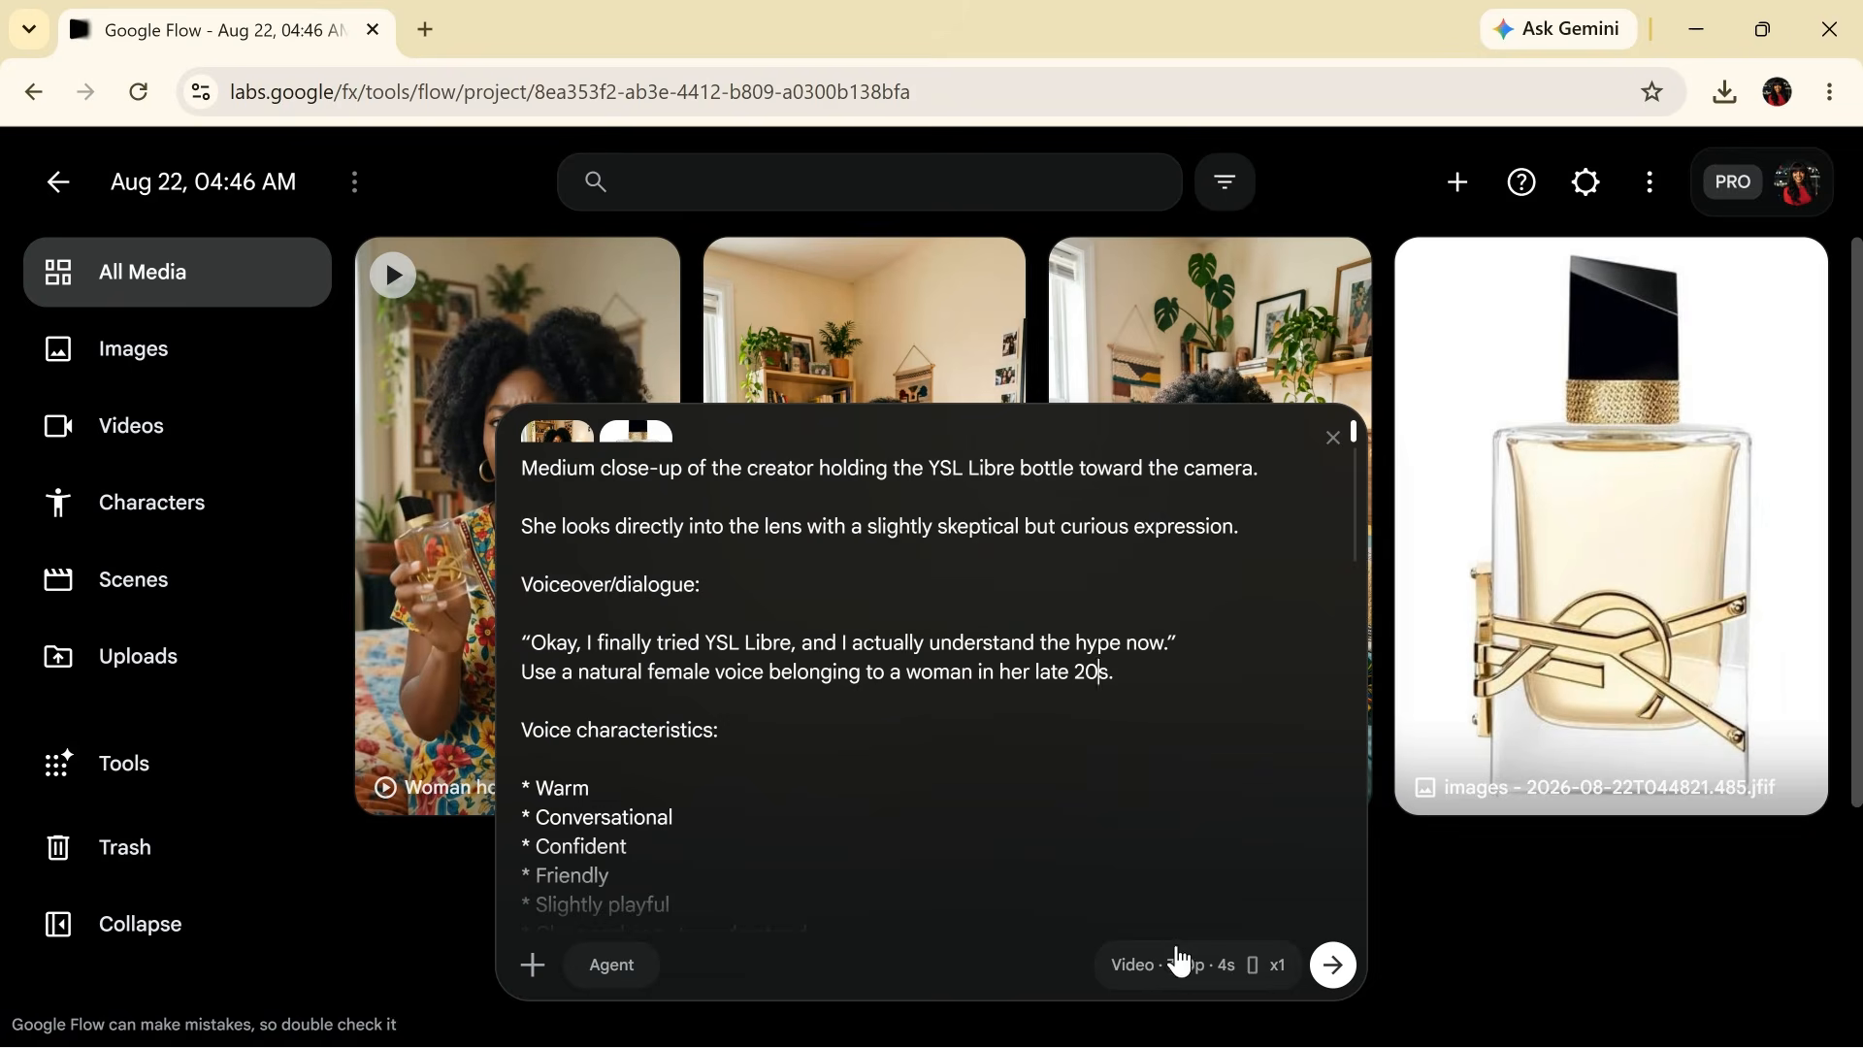
pyautogui.click(1202, 980)
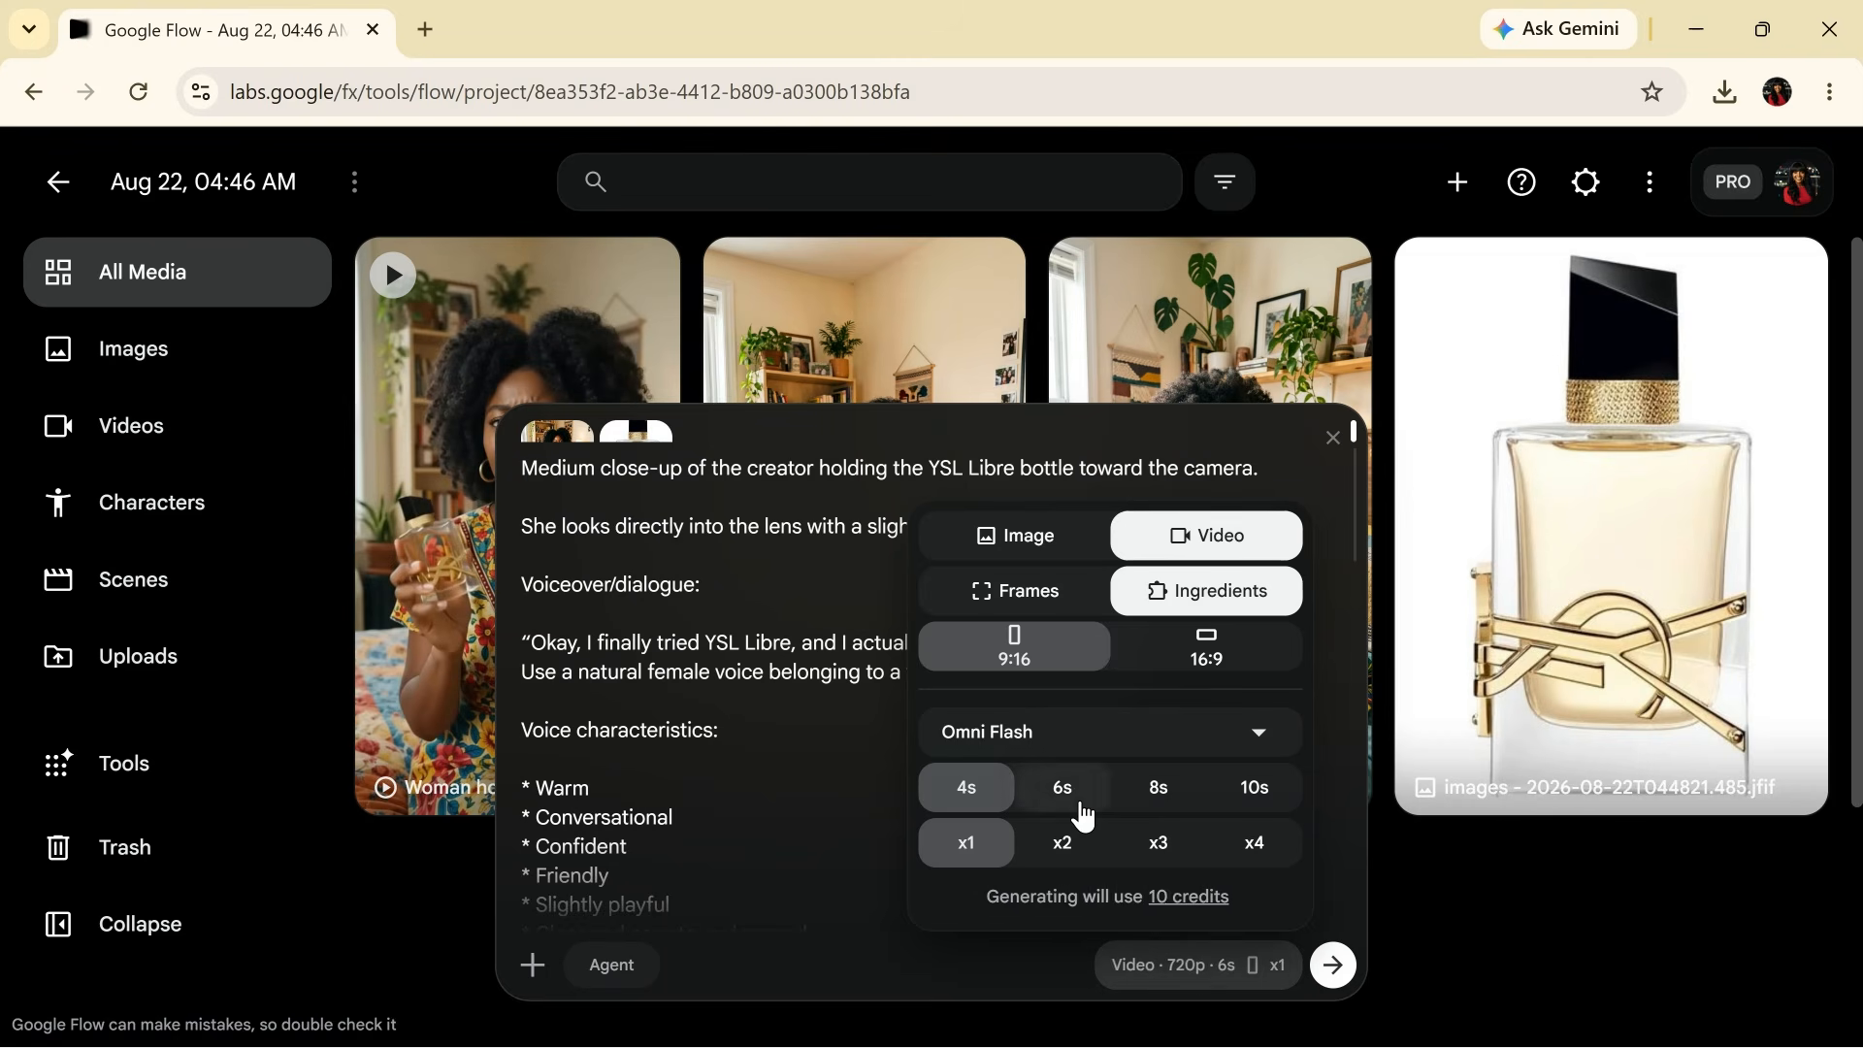
pyautogui.click(777, 728)
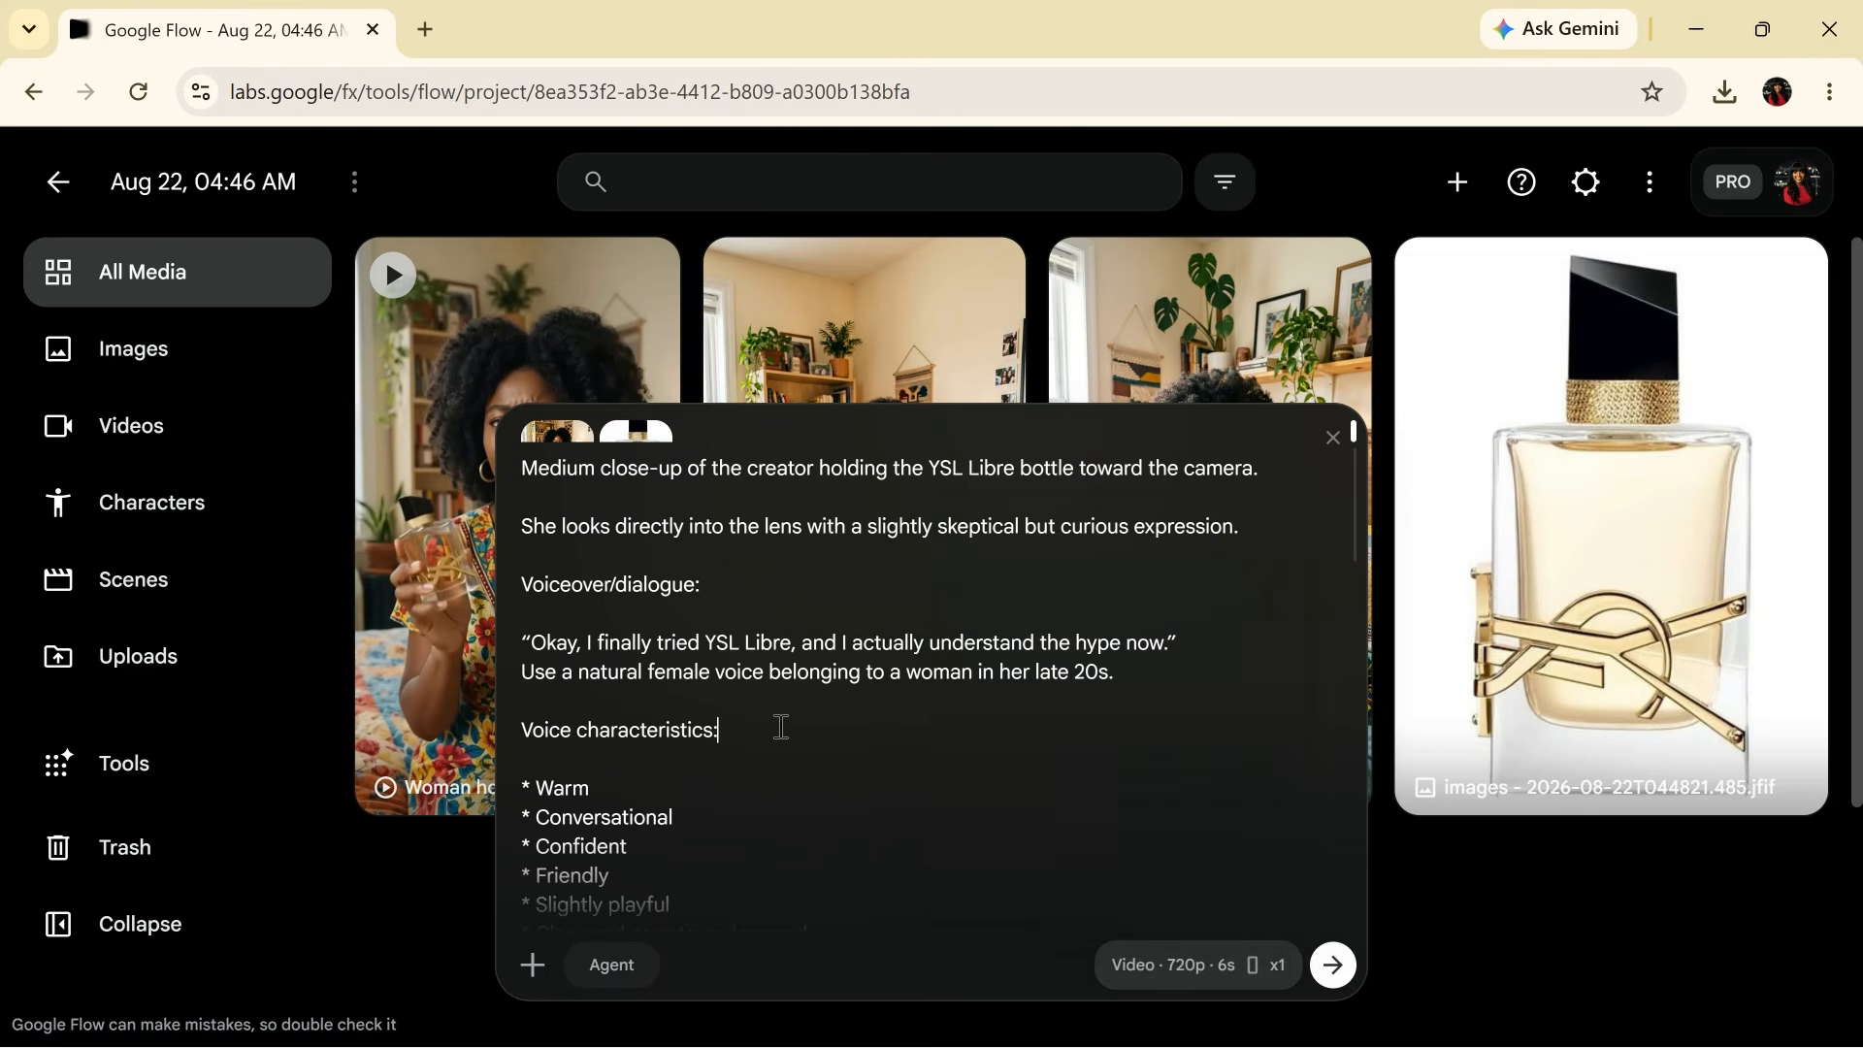
pyautogui.click(1340, 973)
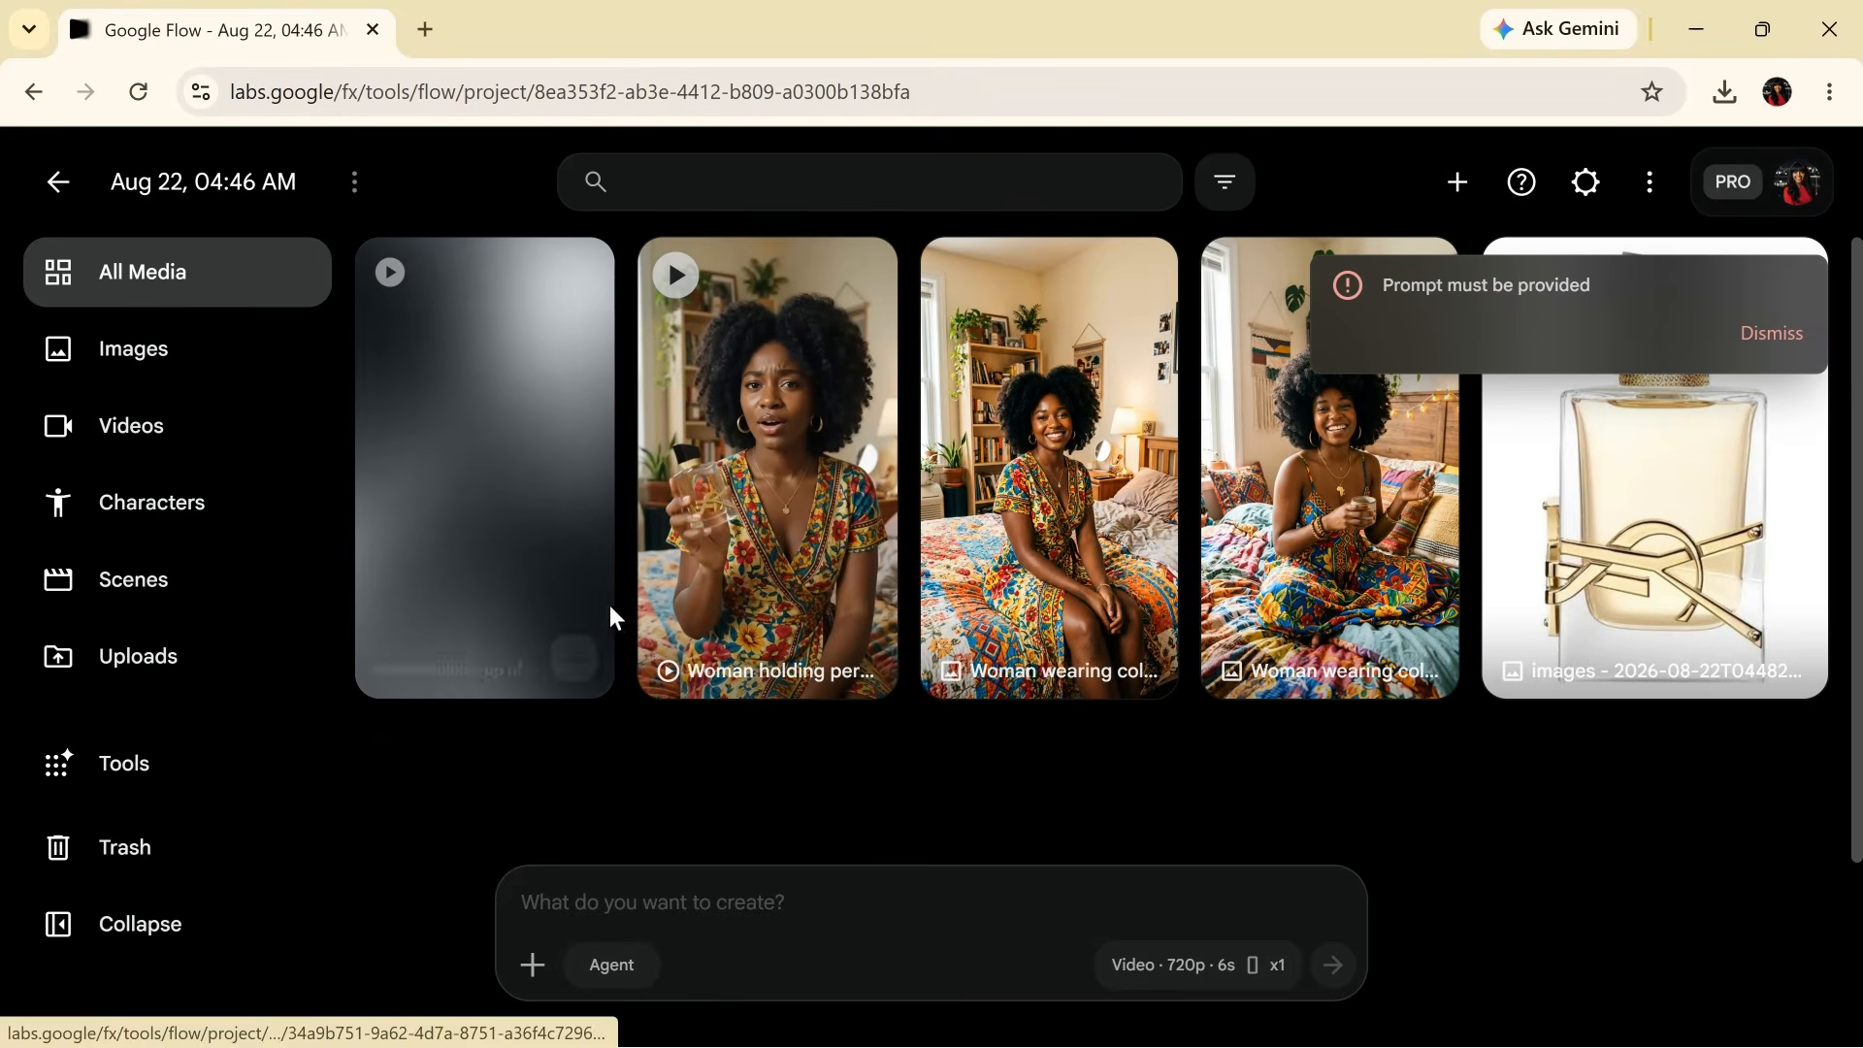
# - Queue a second clip using the perfume-spraying scene prompt, then go back to the ChatGPT script
pyautogui.click(573, 658)
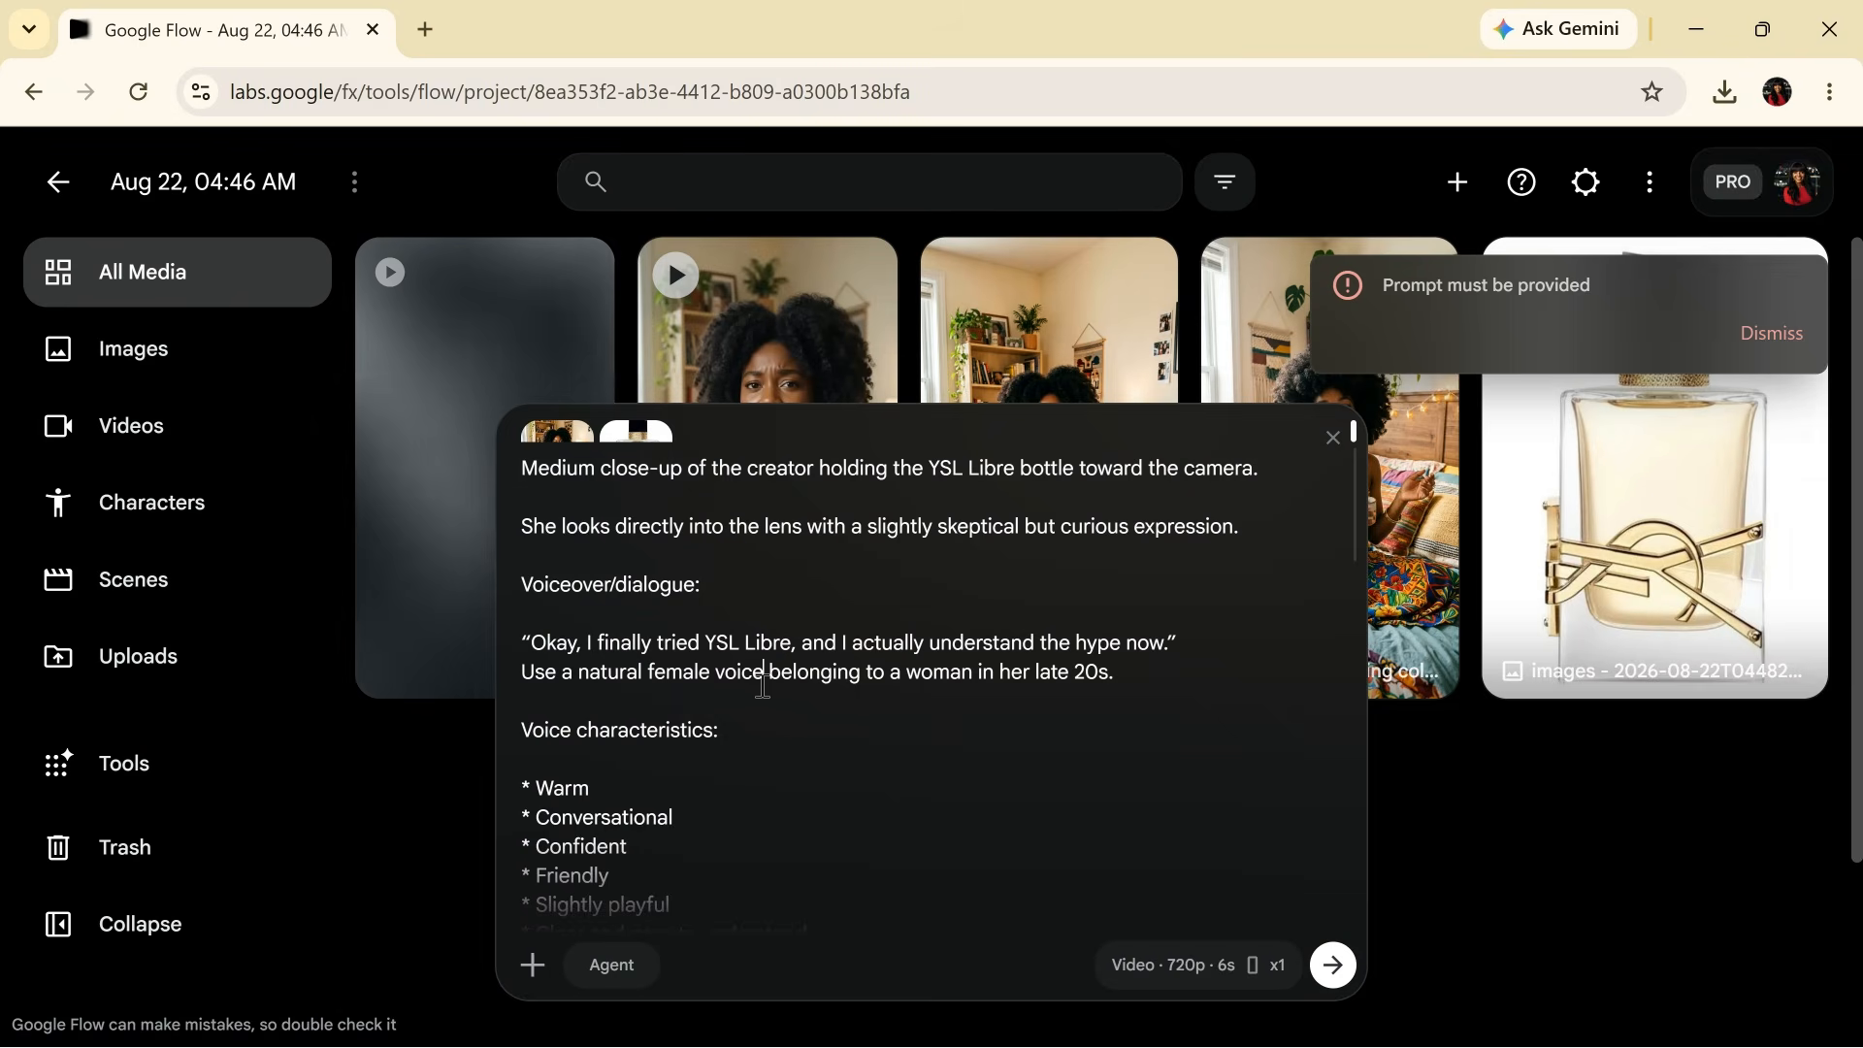
pyautogui.hotkey('ctrl', 'a')
pyautogui.press('Right')
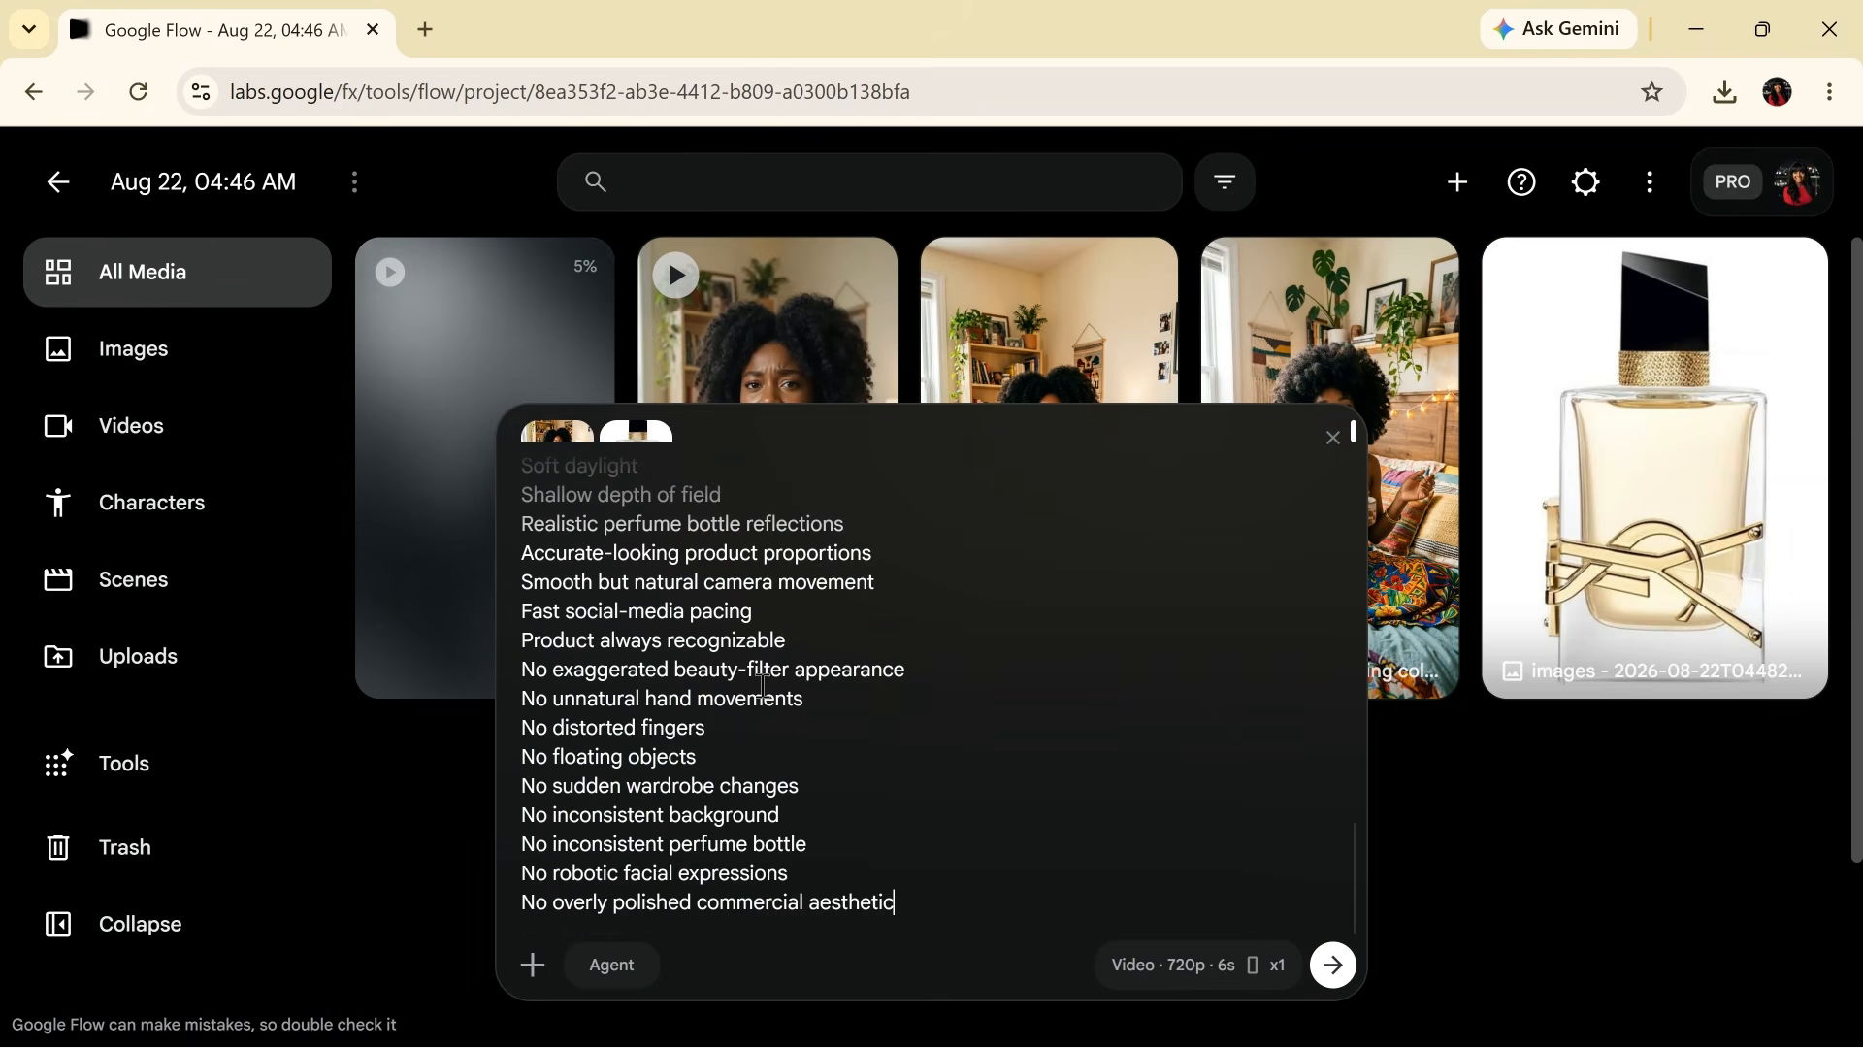
pyautogui.scroll(10, 903, 656)
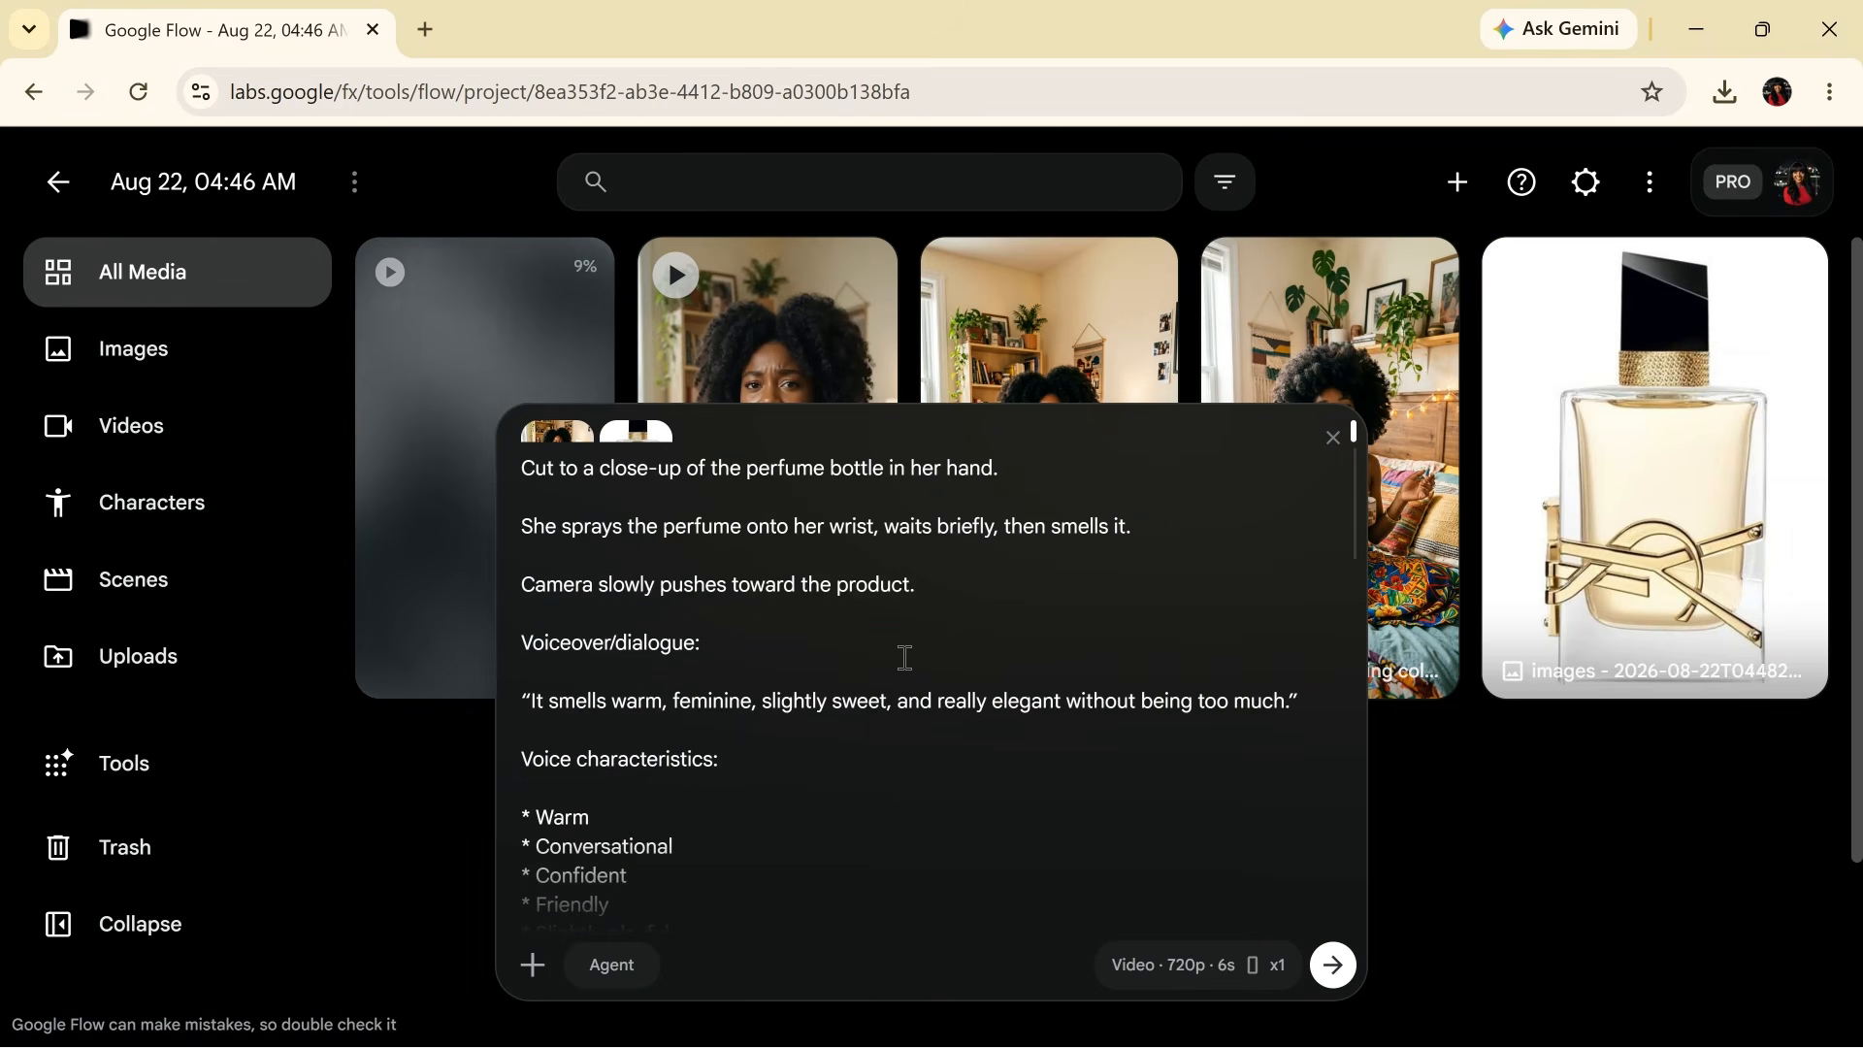
pyautogui.click(1338, 982)
pyautogui.hotkey('alt', 'Tab')
pyautogui.scroll(-1, 1106, 917)
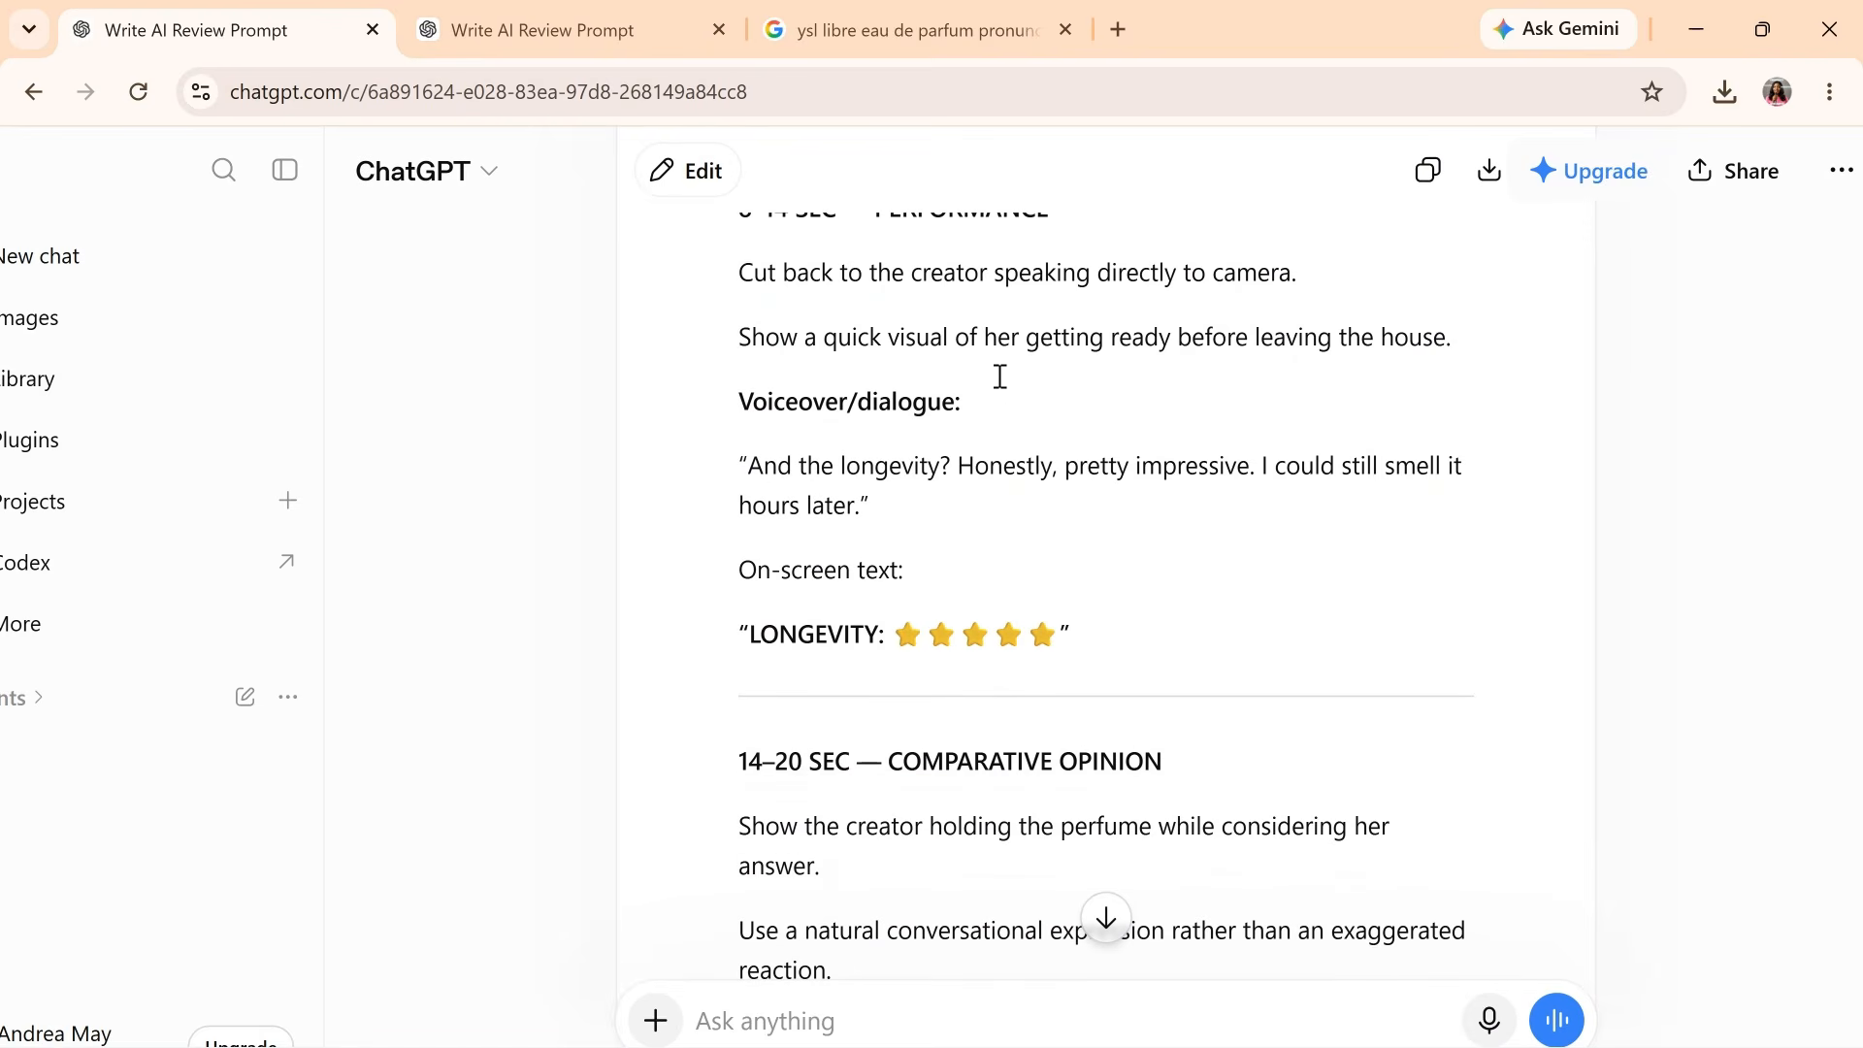
# - Leave ChatGPT's 8–14 SEC performance section and return to the Google Flow gallery
pyautogui.hotkey('alt', 'Tab')
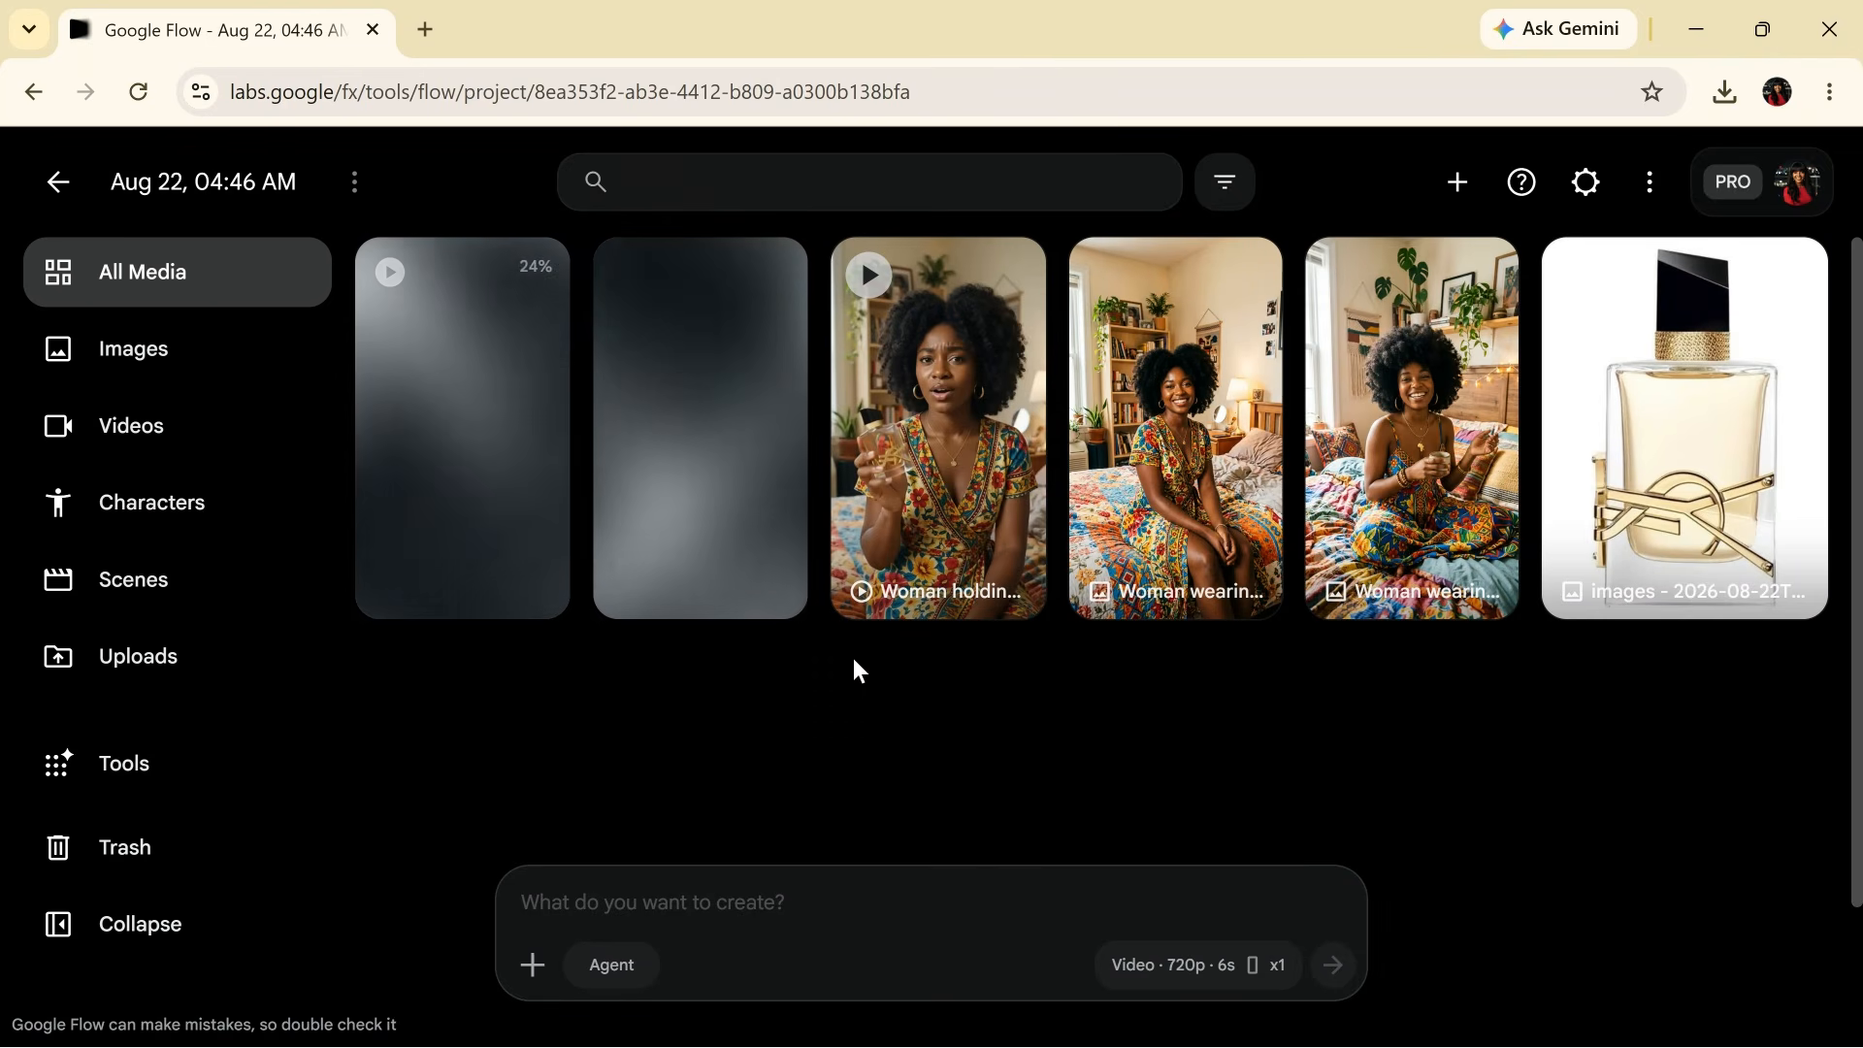
# - Send the opening clip's prompt again for another take, then play the finished 'Woman spraying perfume' video
pyautogui.click(1147, 693)
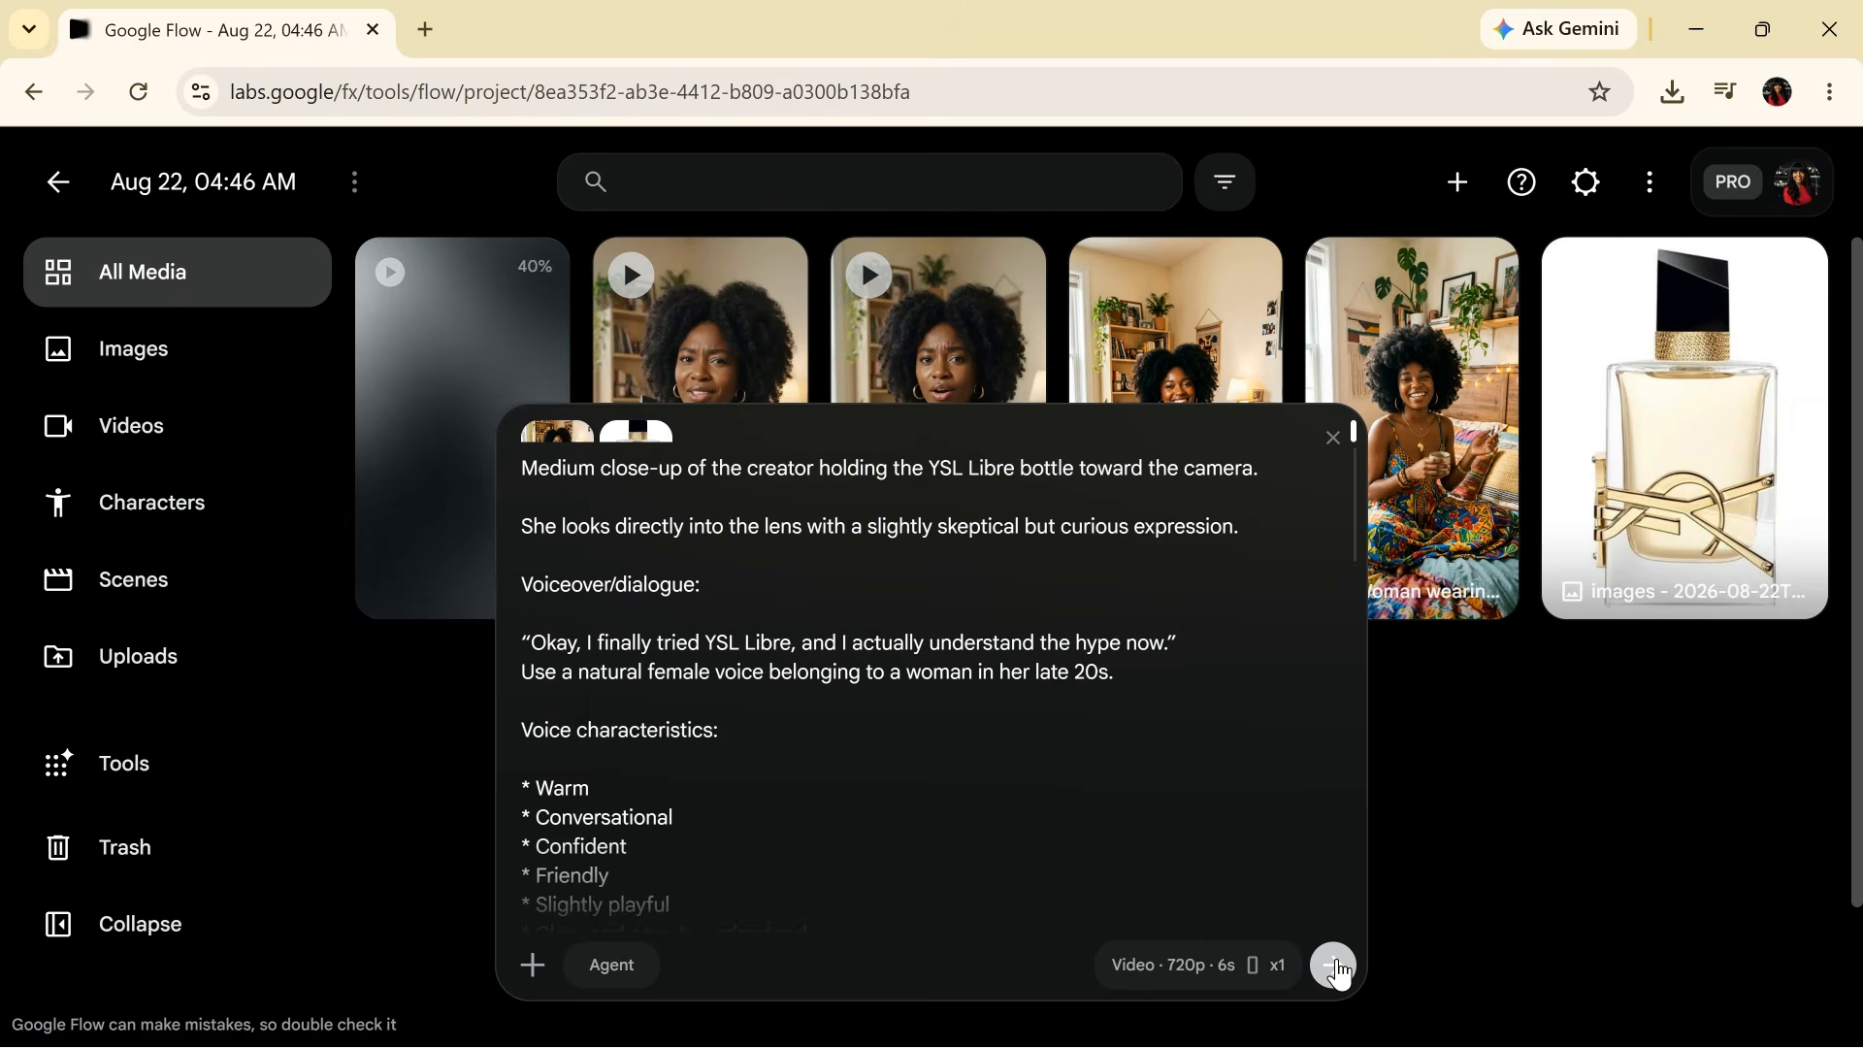
pyautogui.click(1335, 966)
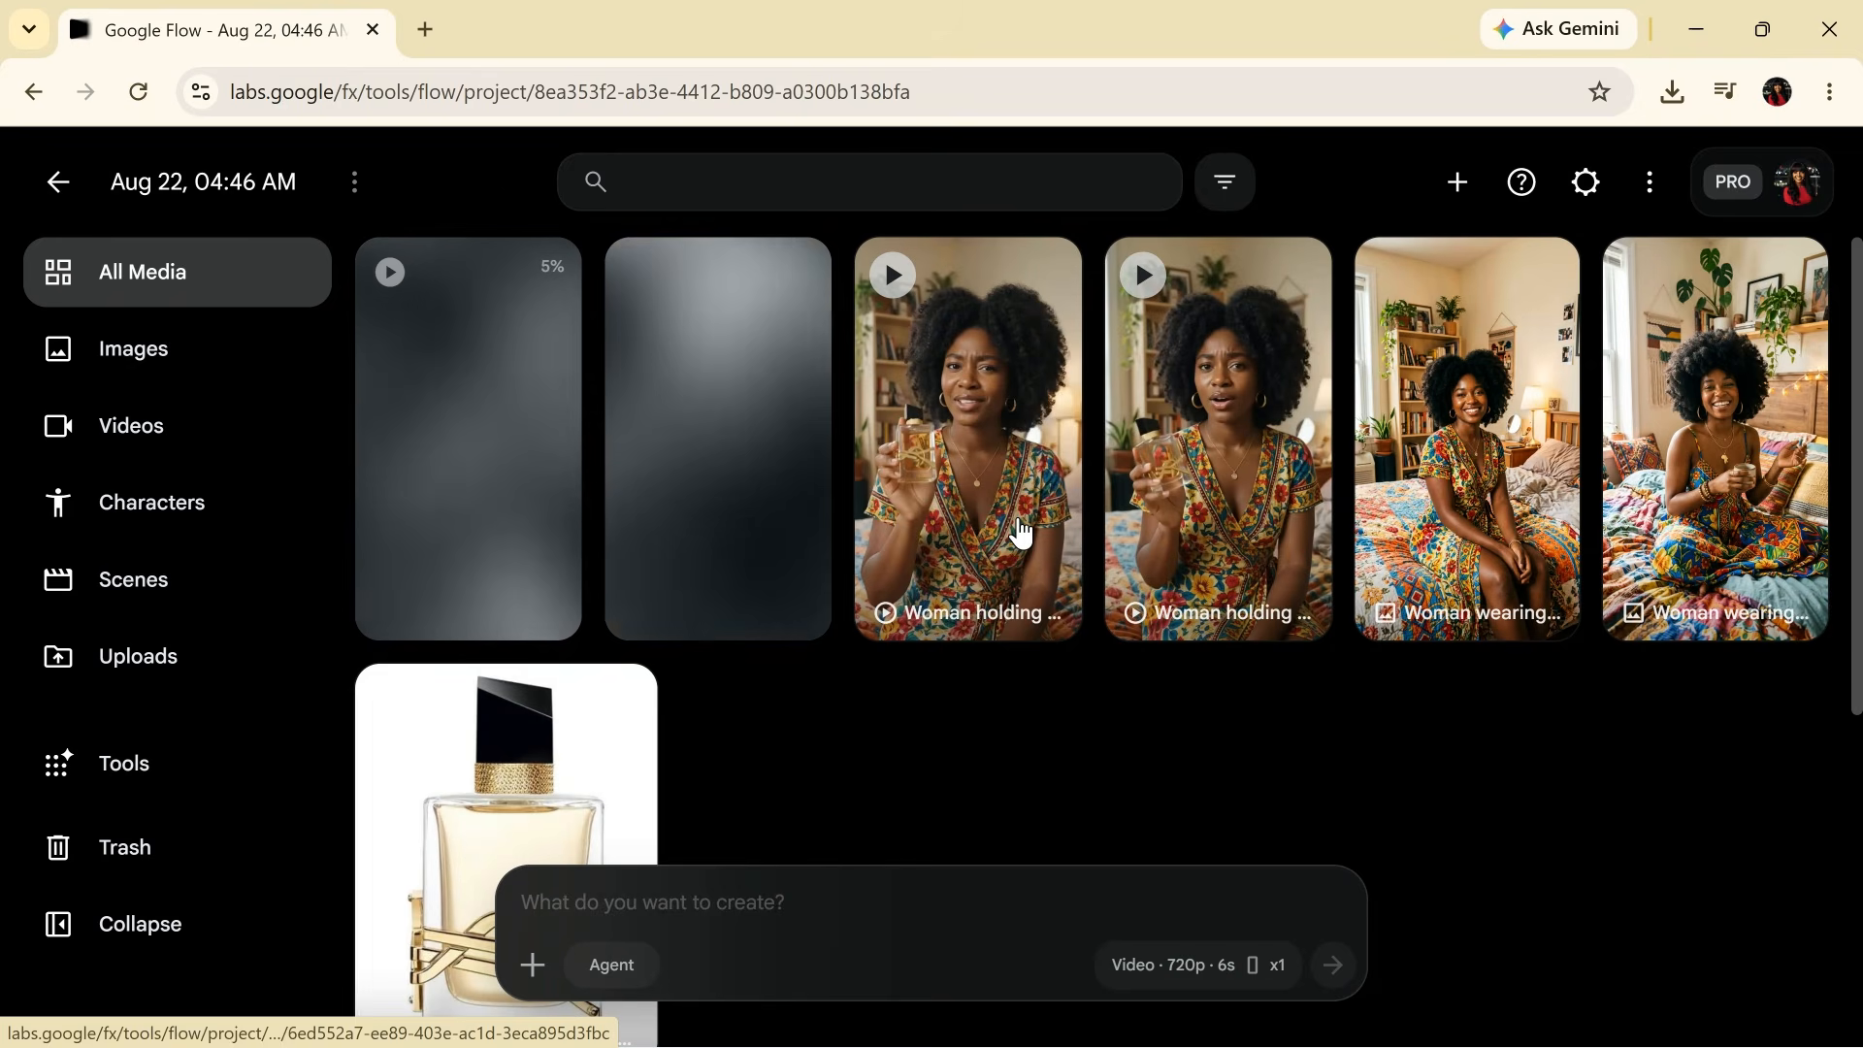
pyautogui.click(1021, 533)
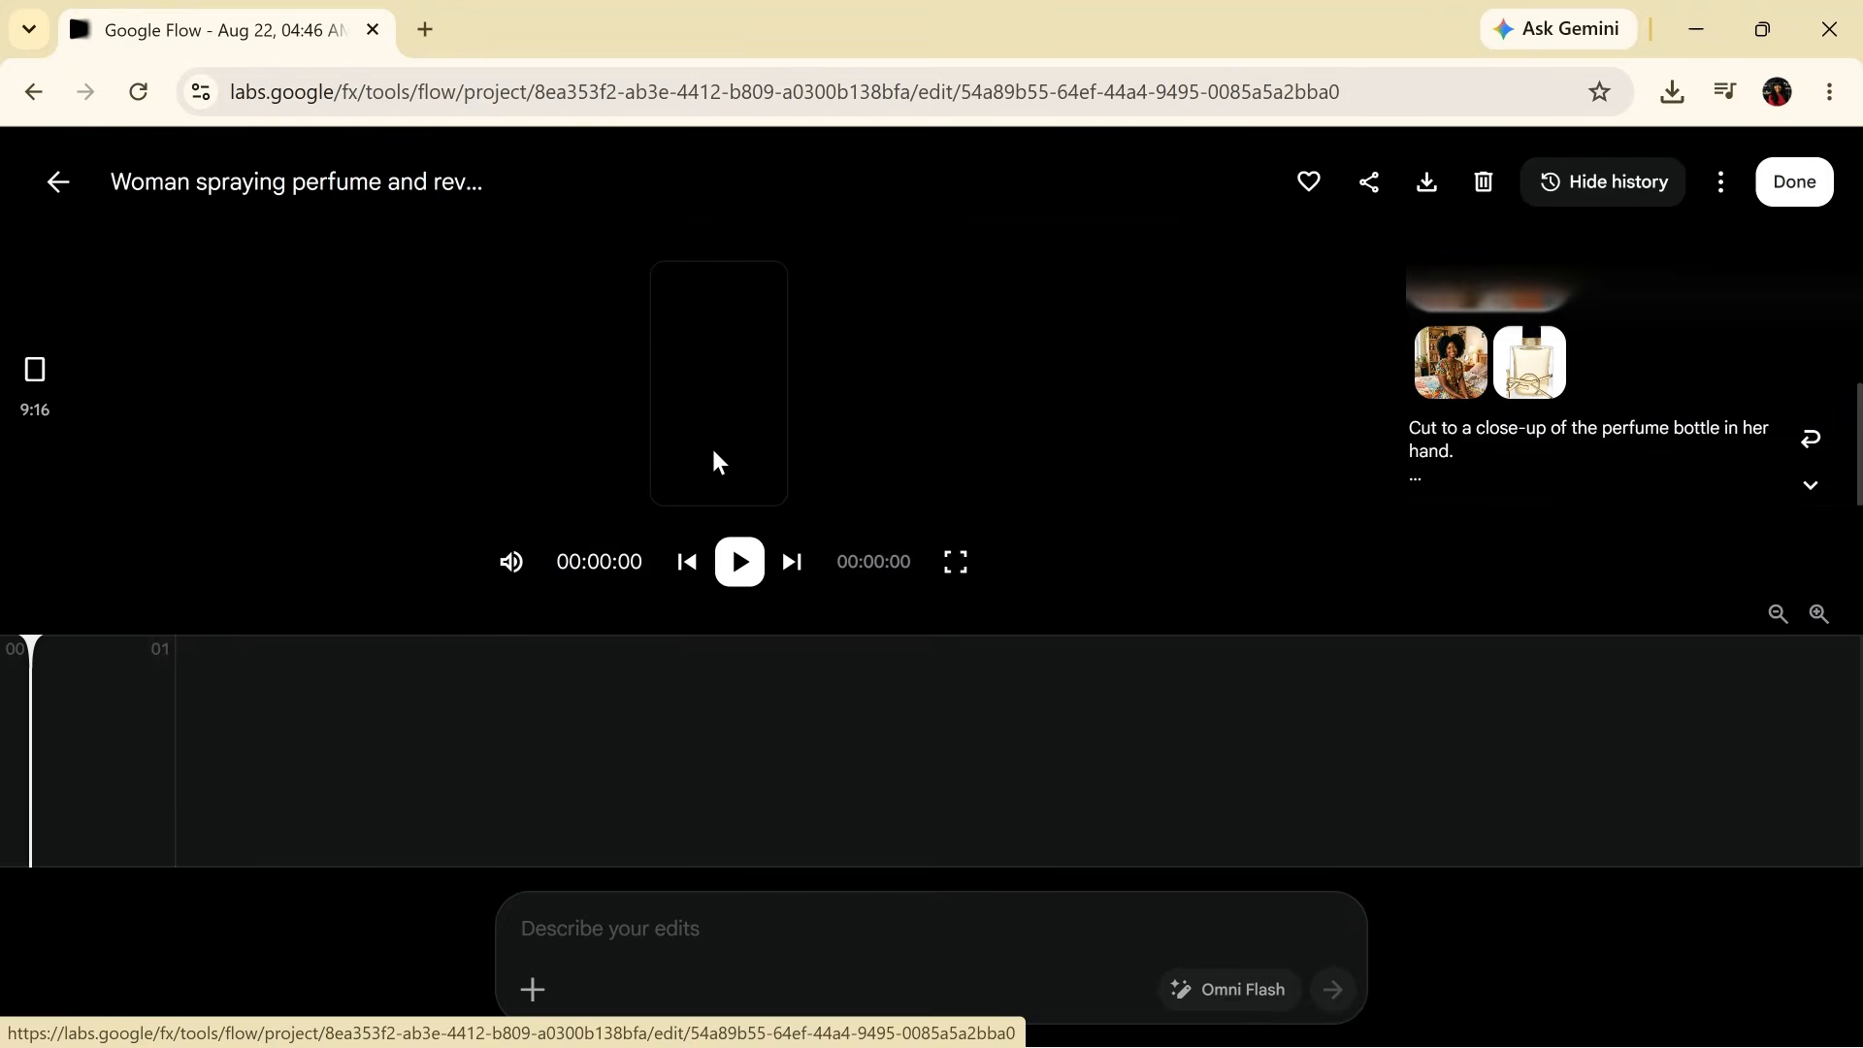
pyautogui.click(741, 562)
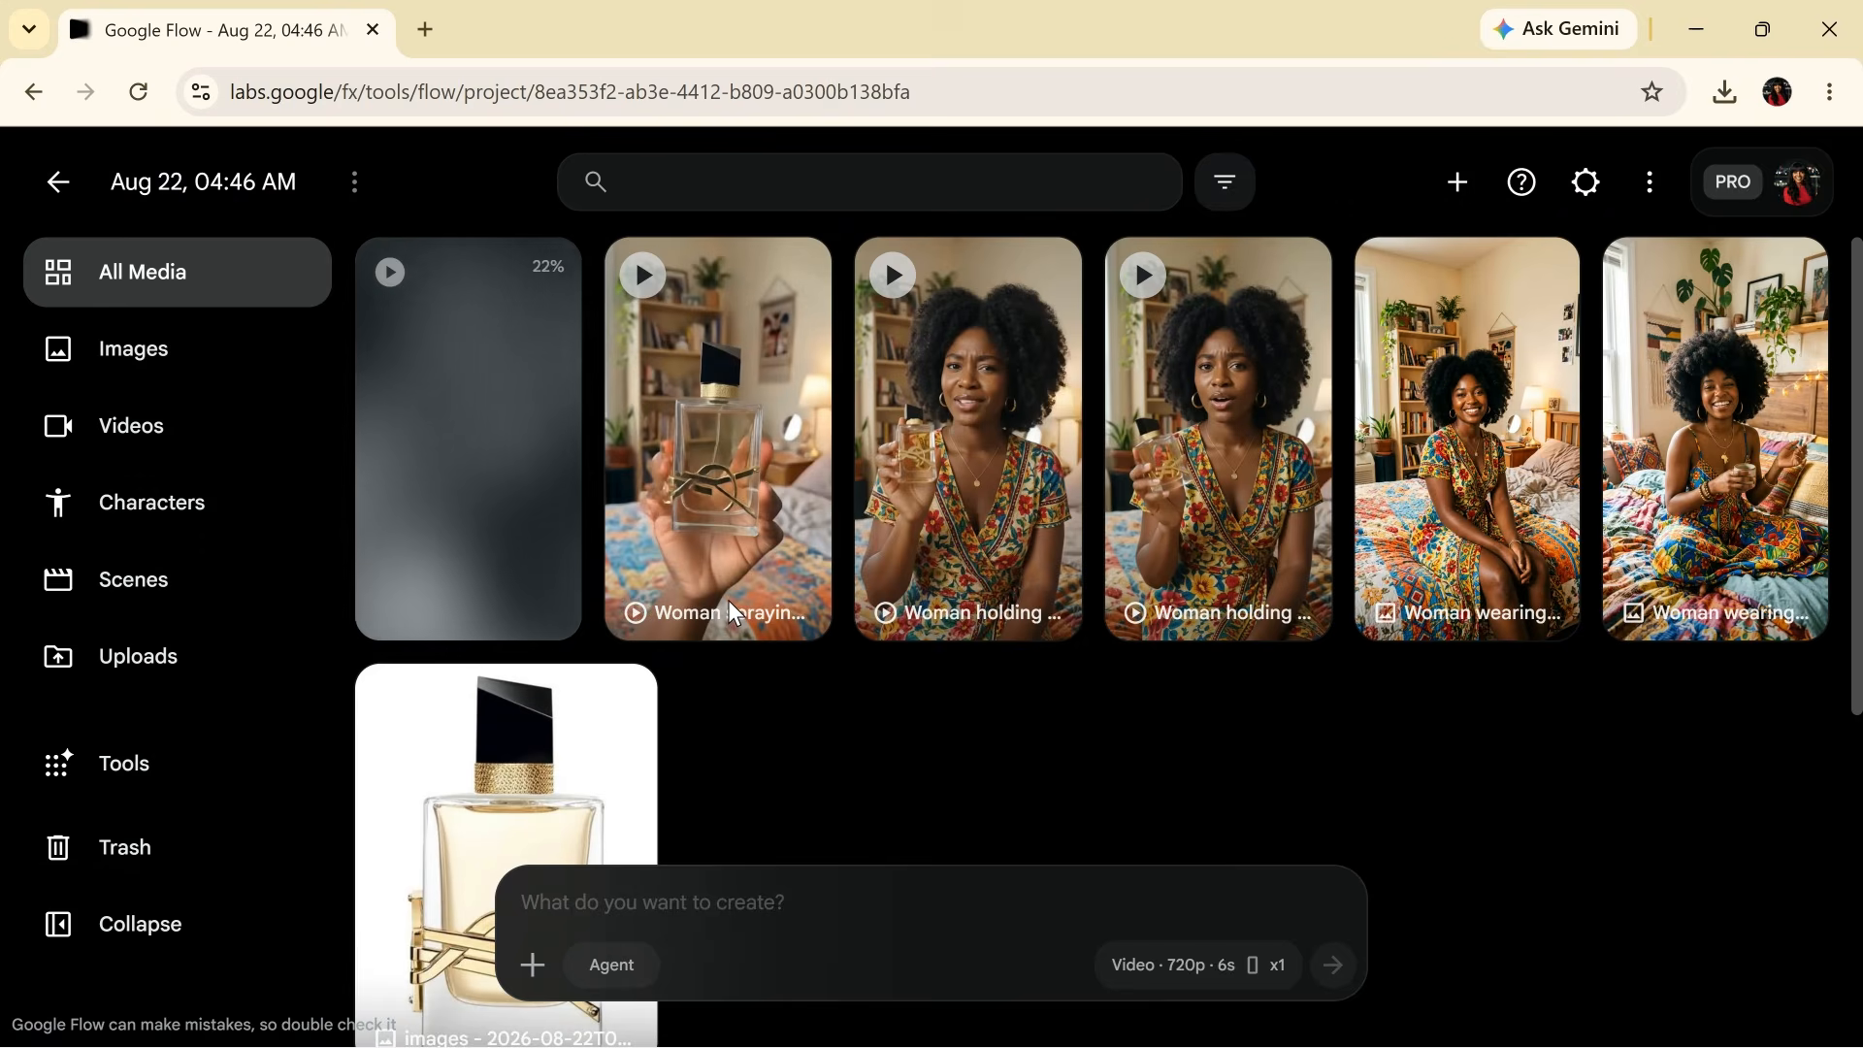
# - Add 'DO NOT CHANGE HER OUTFIT:' before Voice characteristics in the reused spraying prompt
pyautogui.click(874, 657)
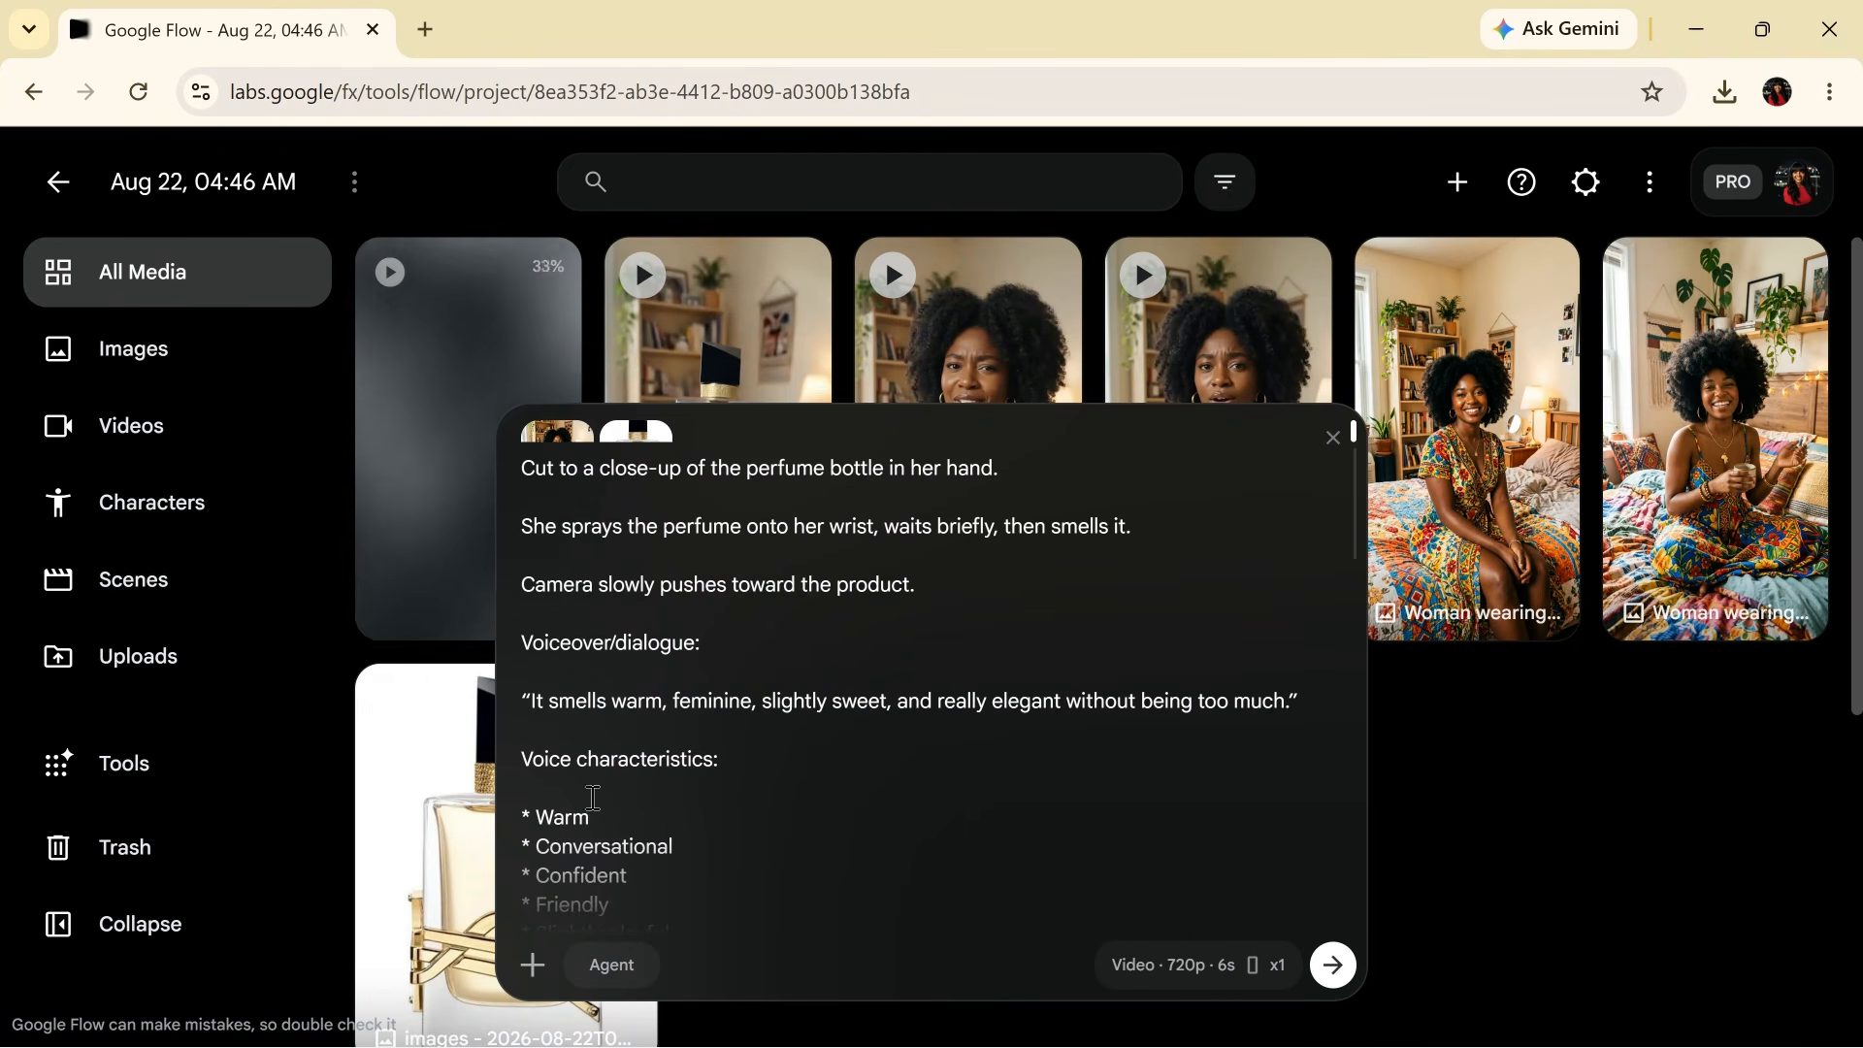
pyautogui.click(521, 759)
pyautogui.write('DO NOT CHN')
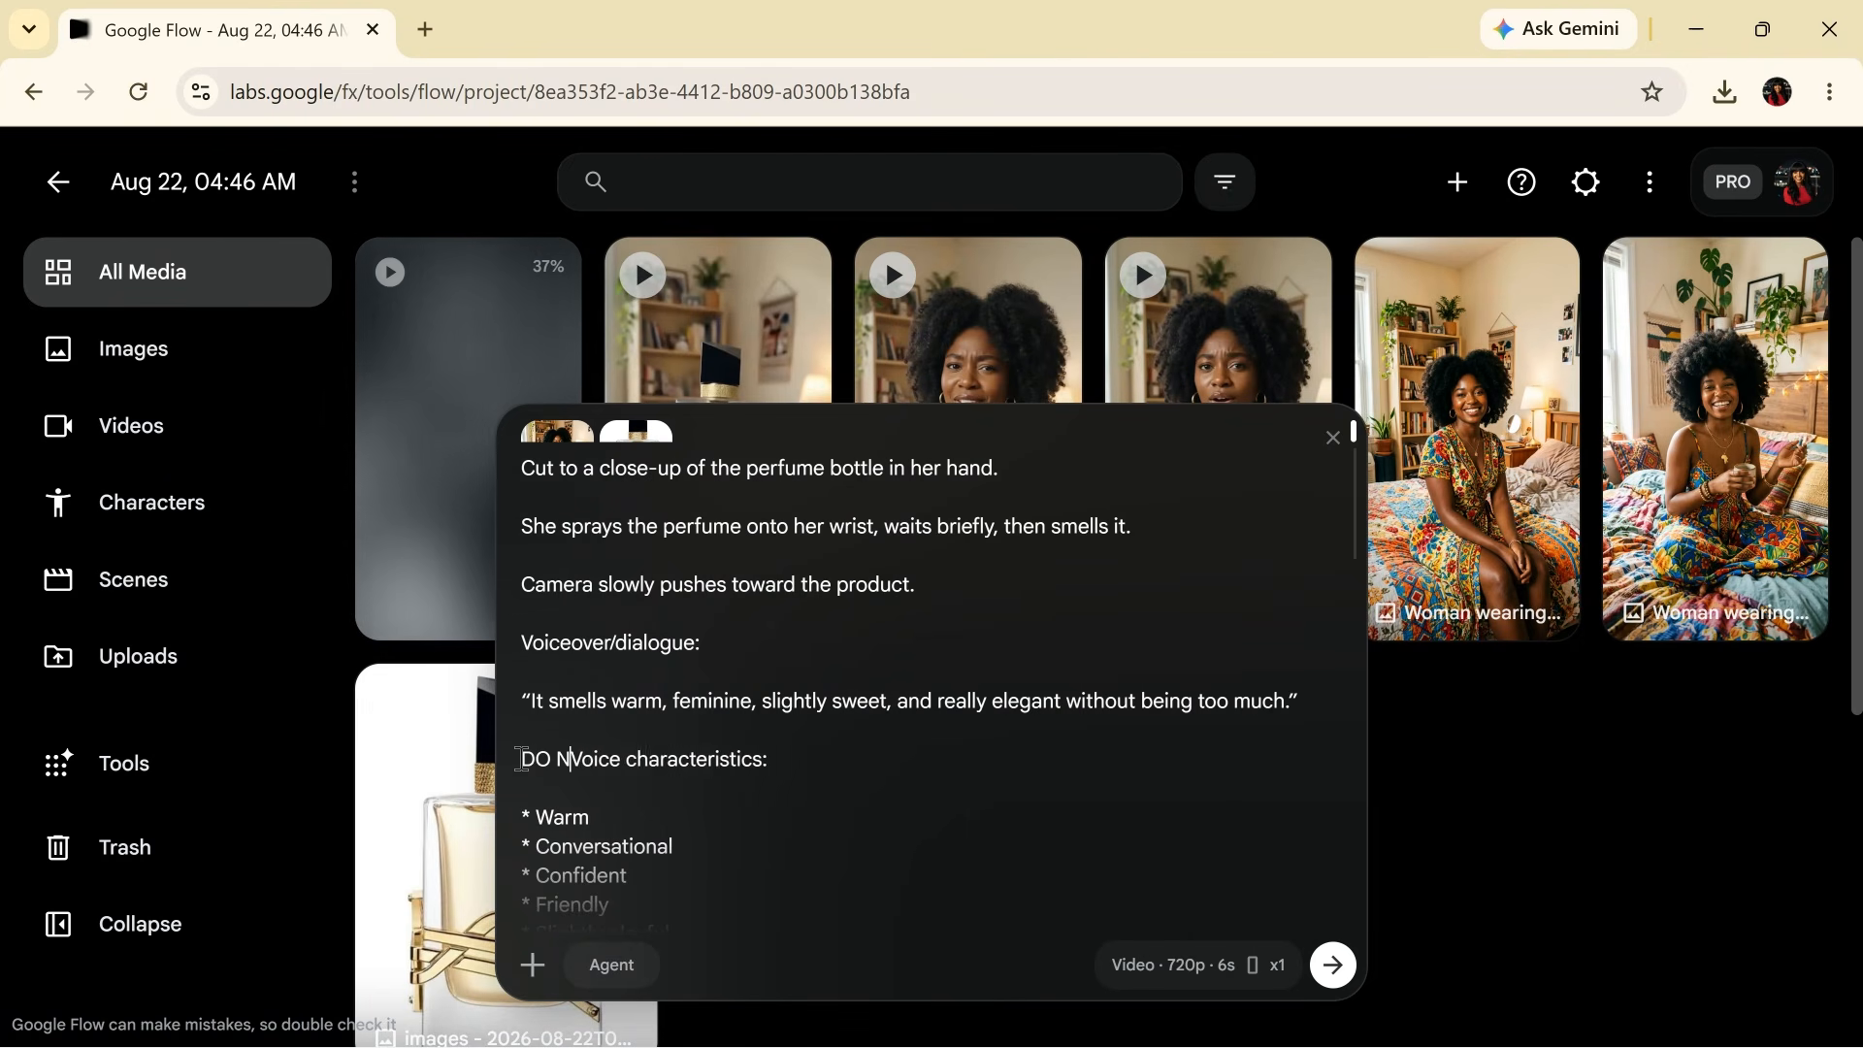
pyautogui.write('AGE')
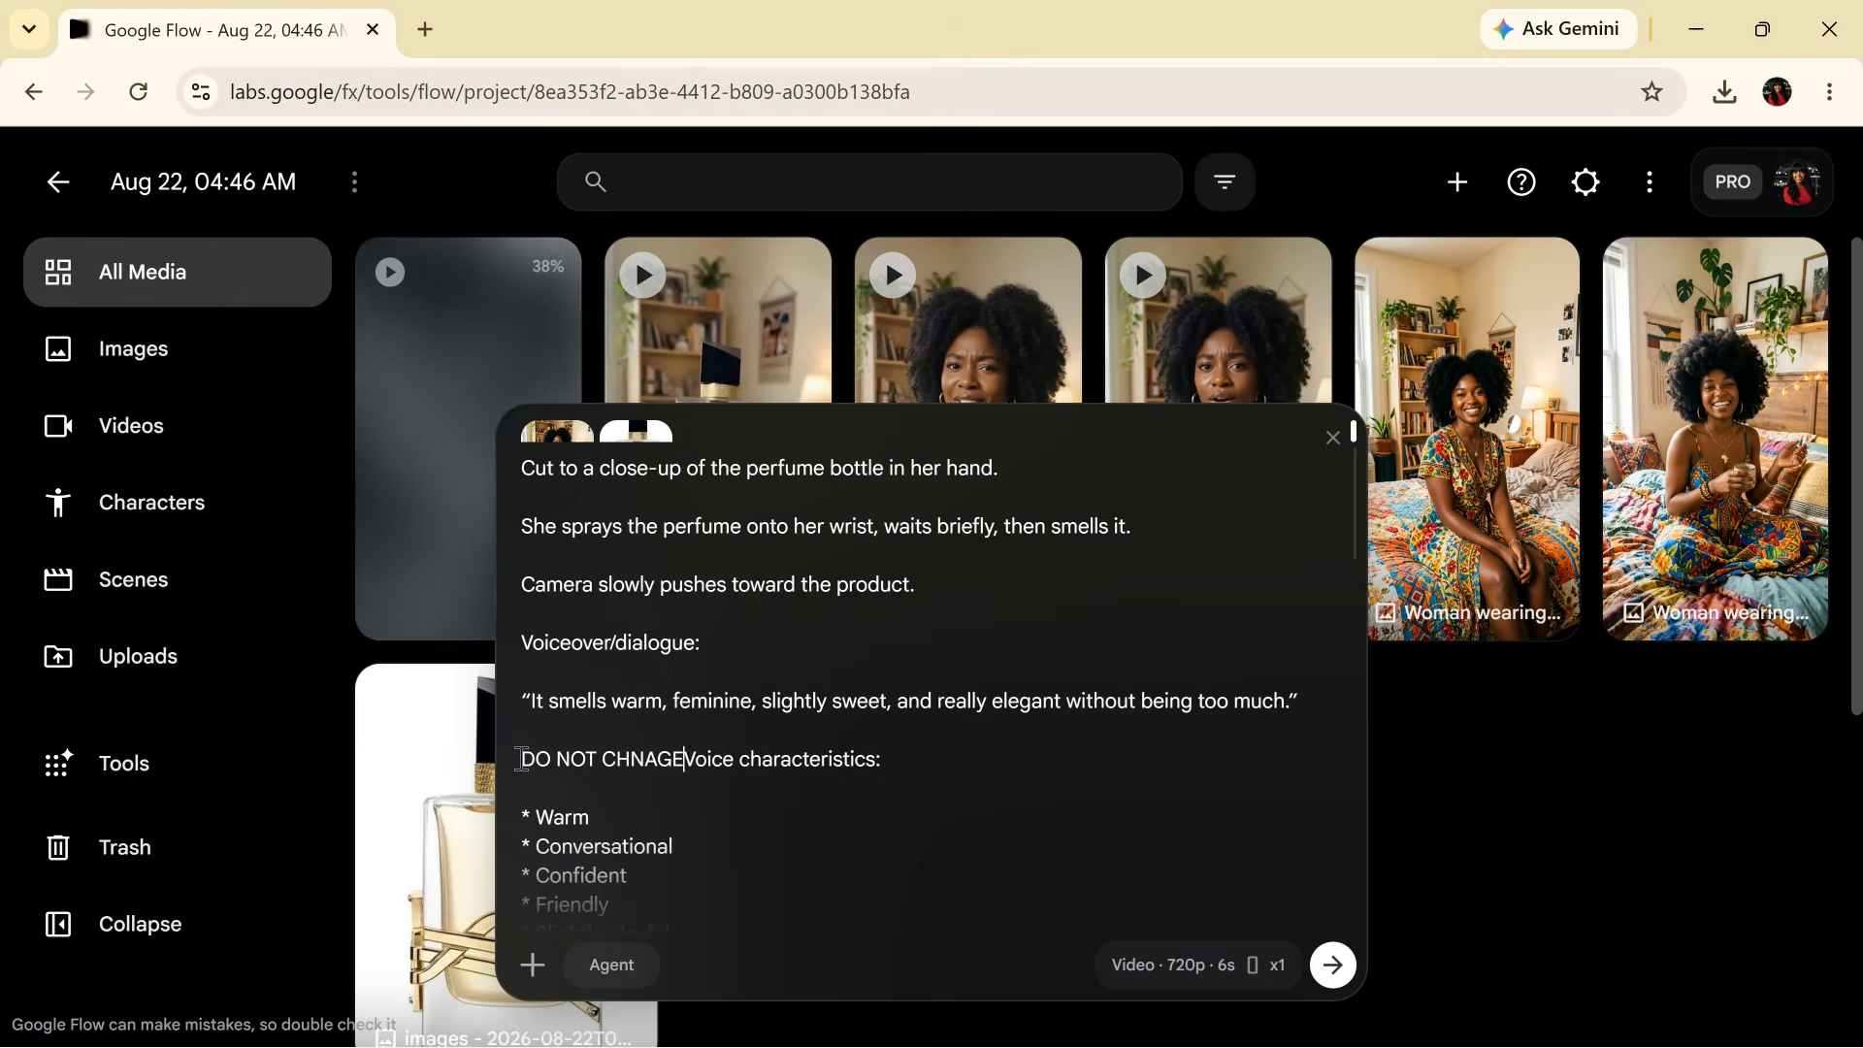
pyautogui.press('BackSpace')
pyautogui.press('BackSpace')
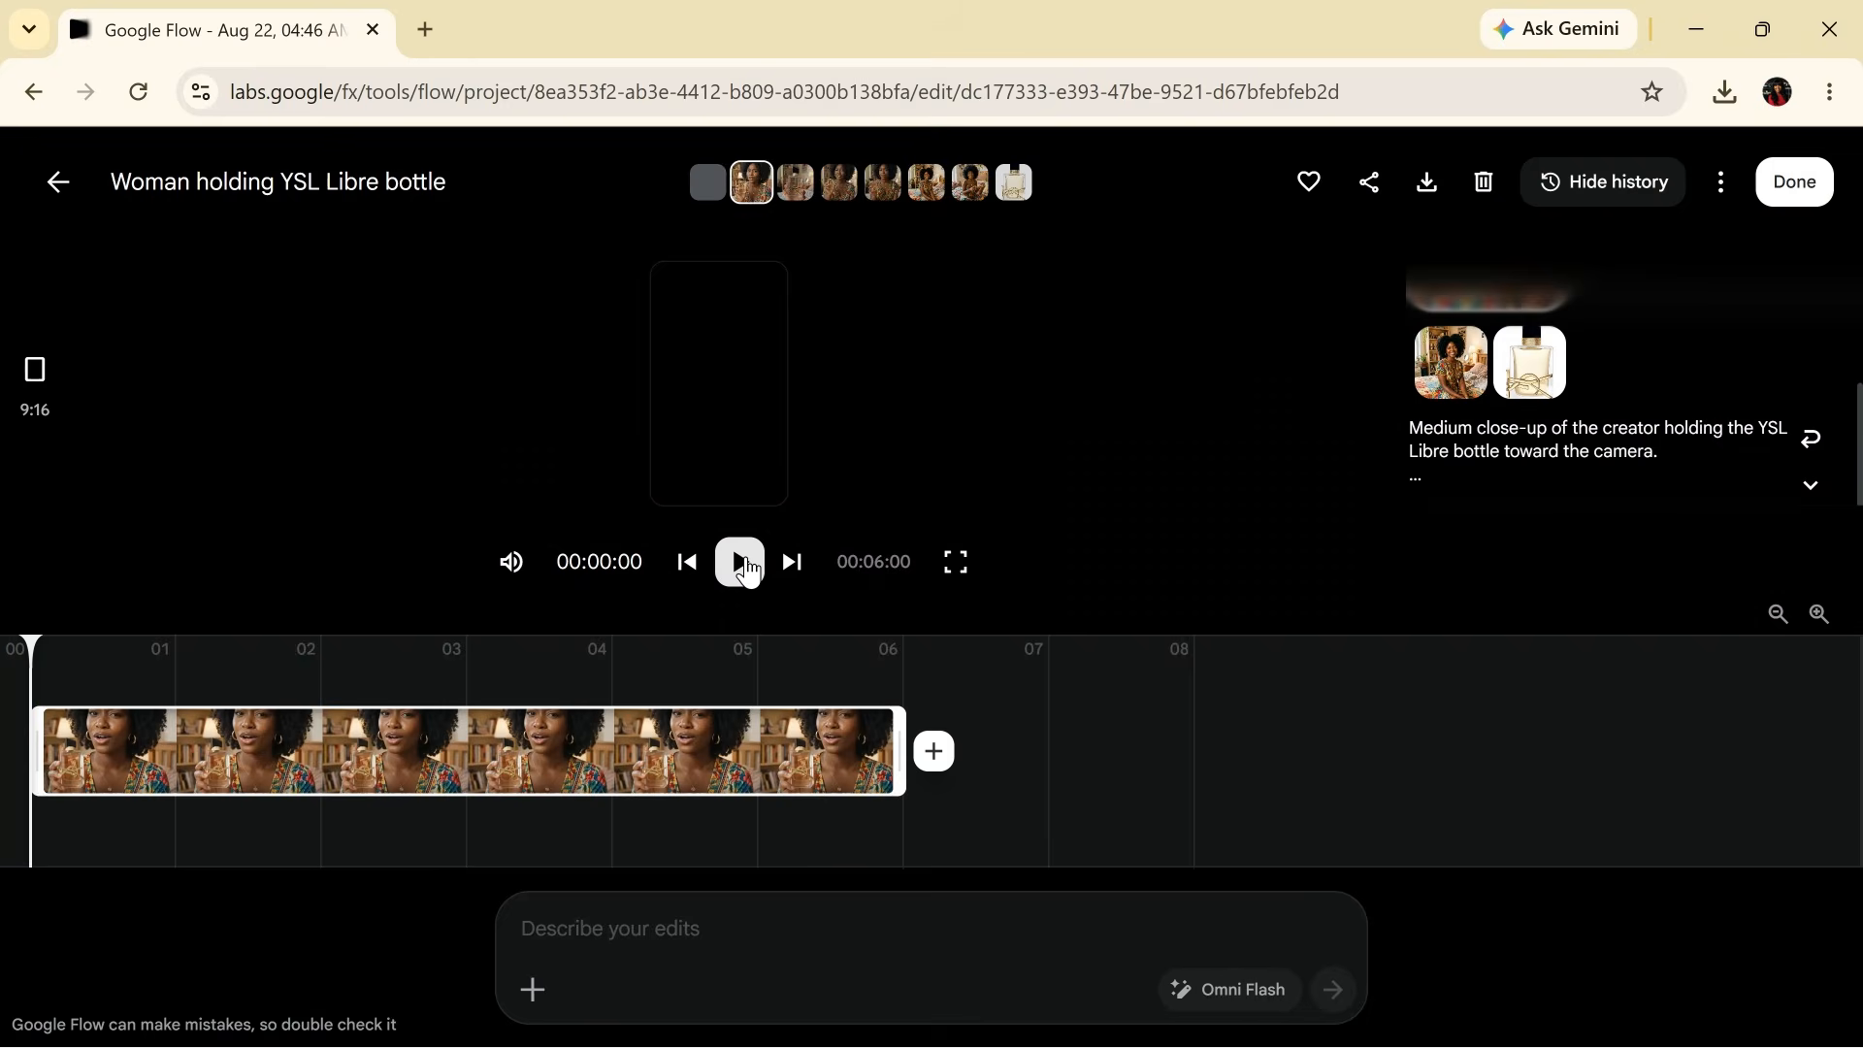
# - Play the 'Woman spraying perfume on wrist' clip, then go back to the media gallery
pyautogui.click(746, 568)
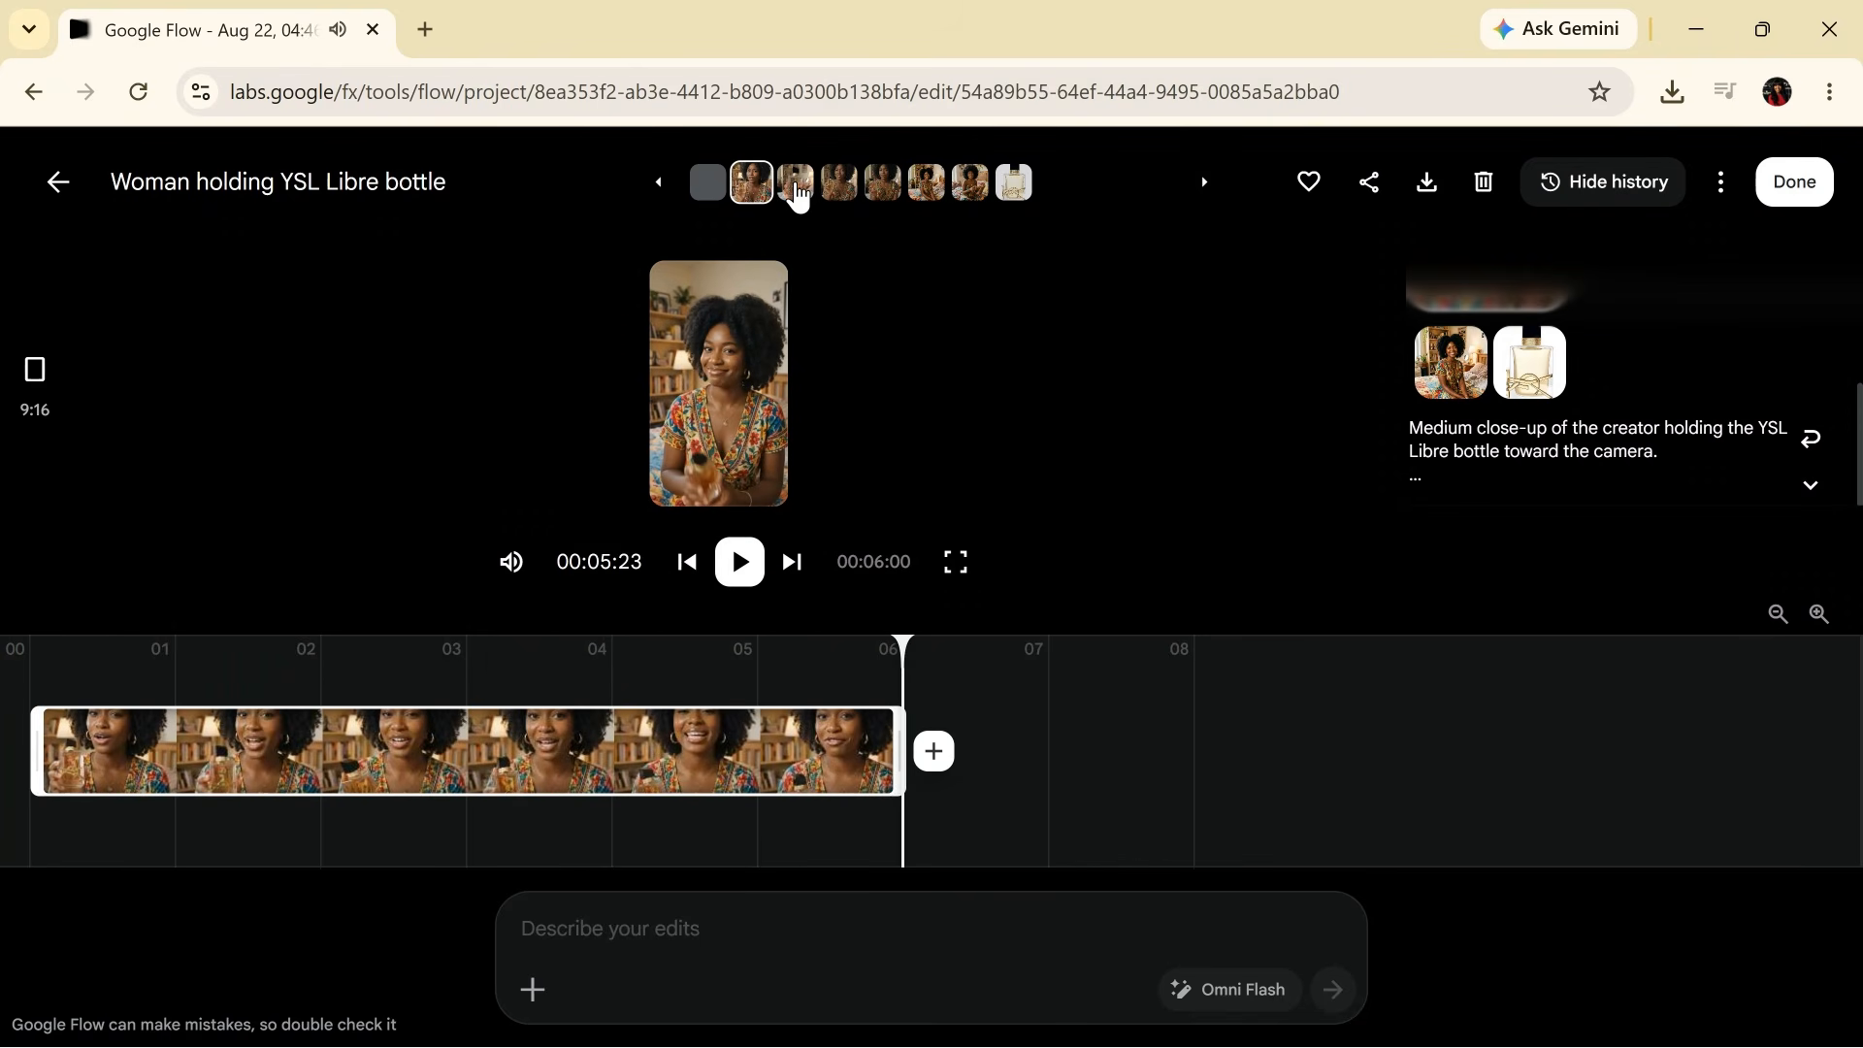
pyautogui.click(795, 184)
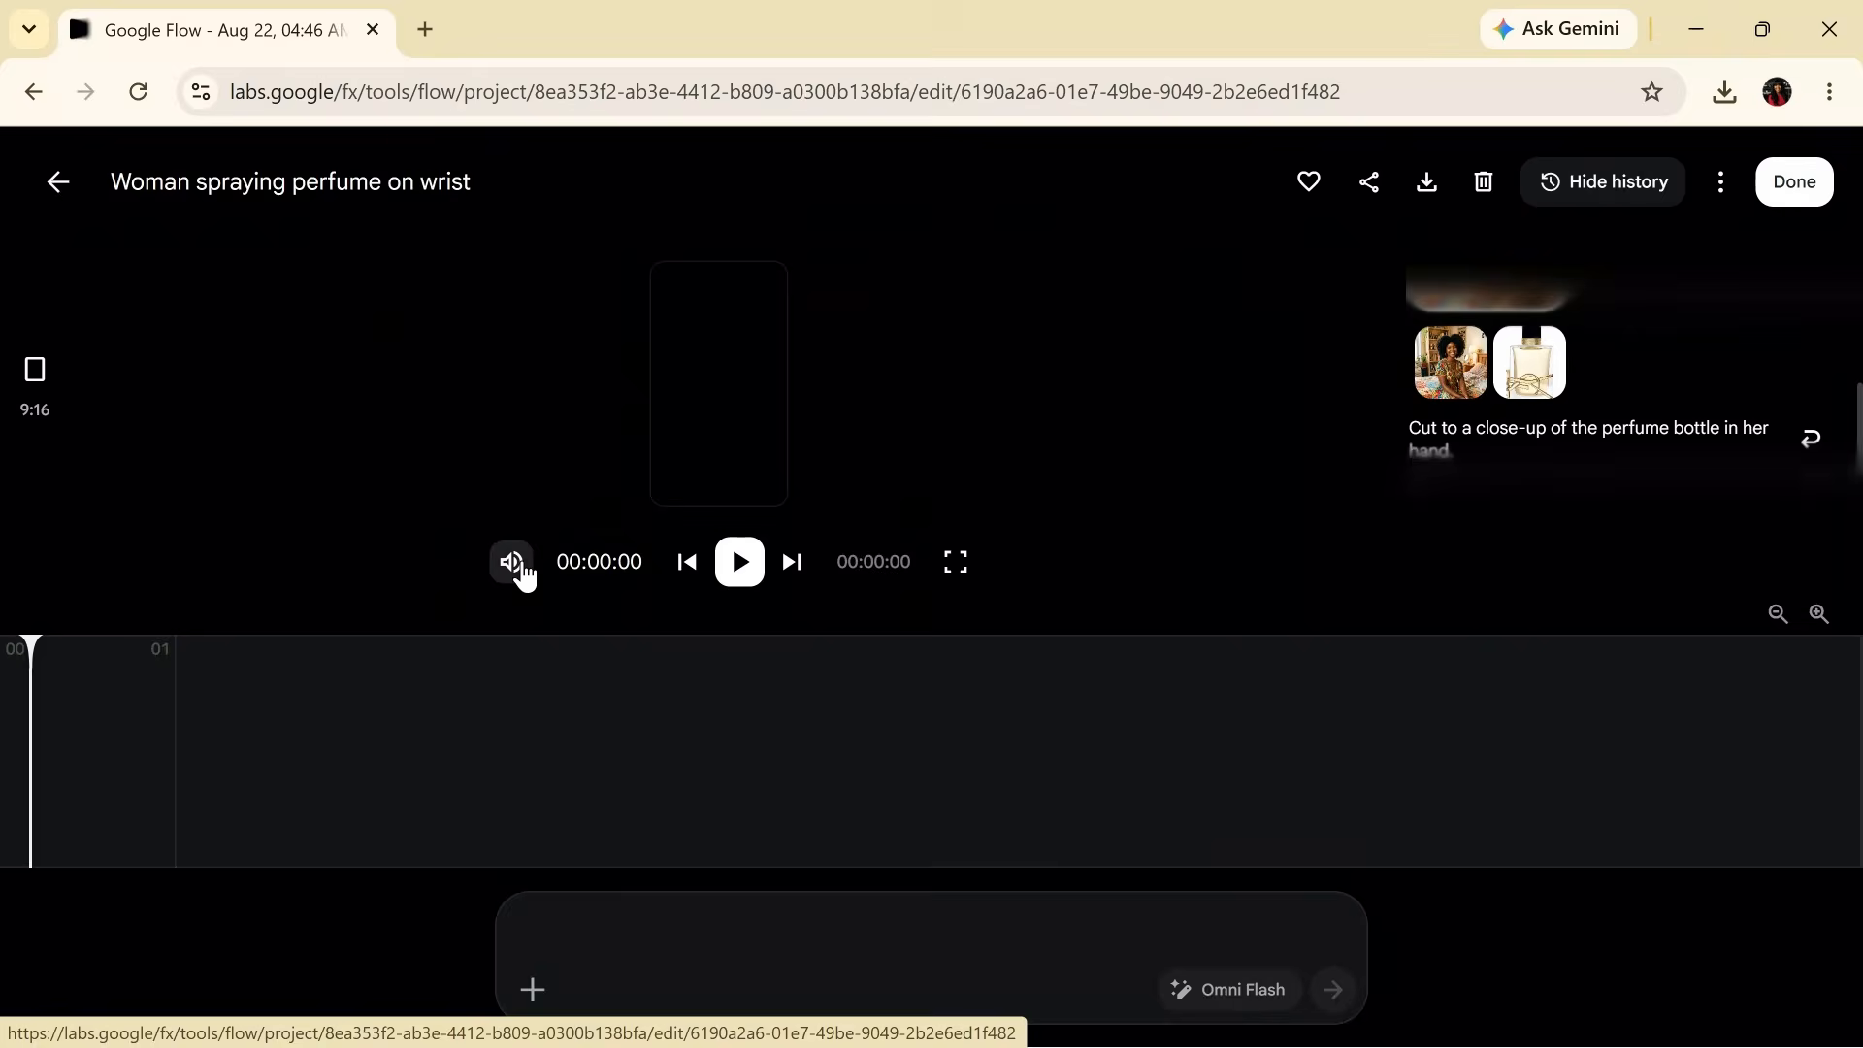
pyautogui.click(740, 572)
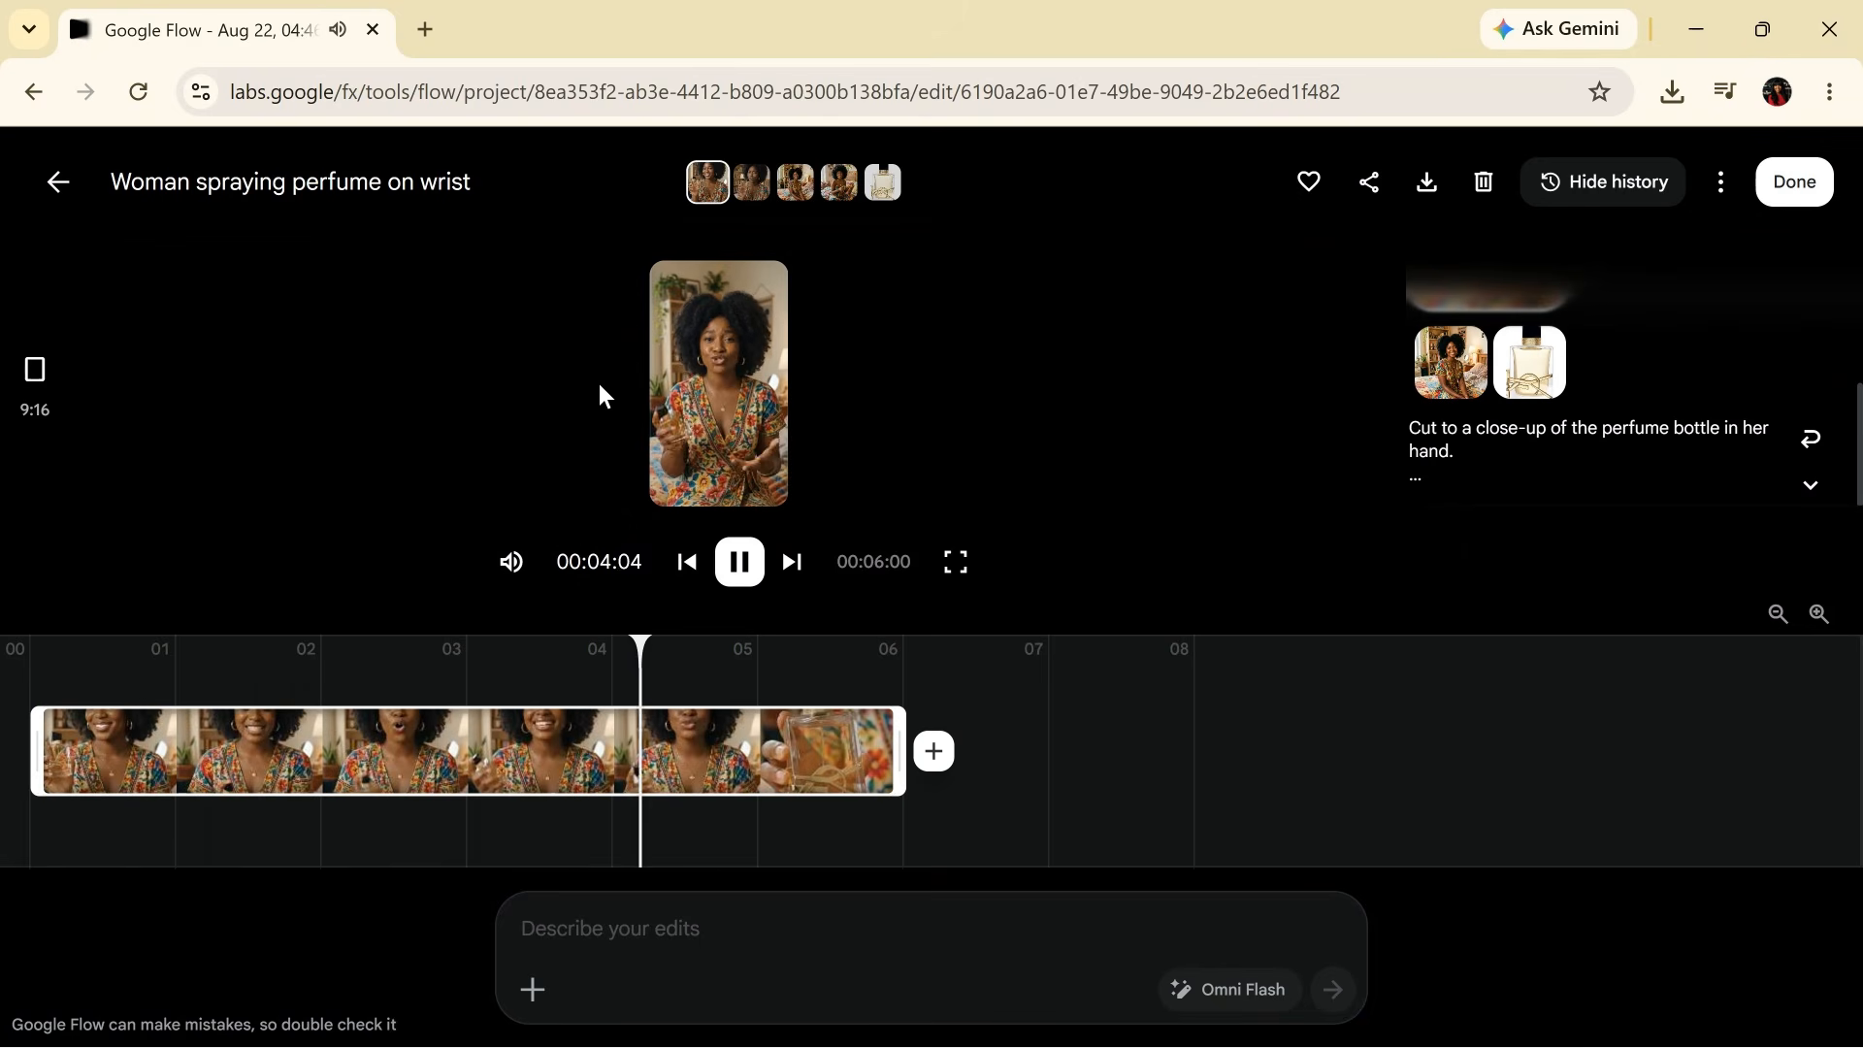
pyautogui.click(64, 184)
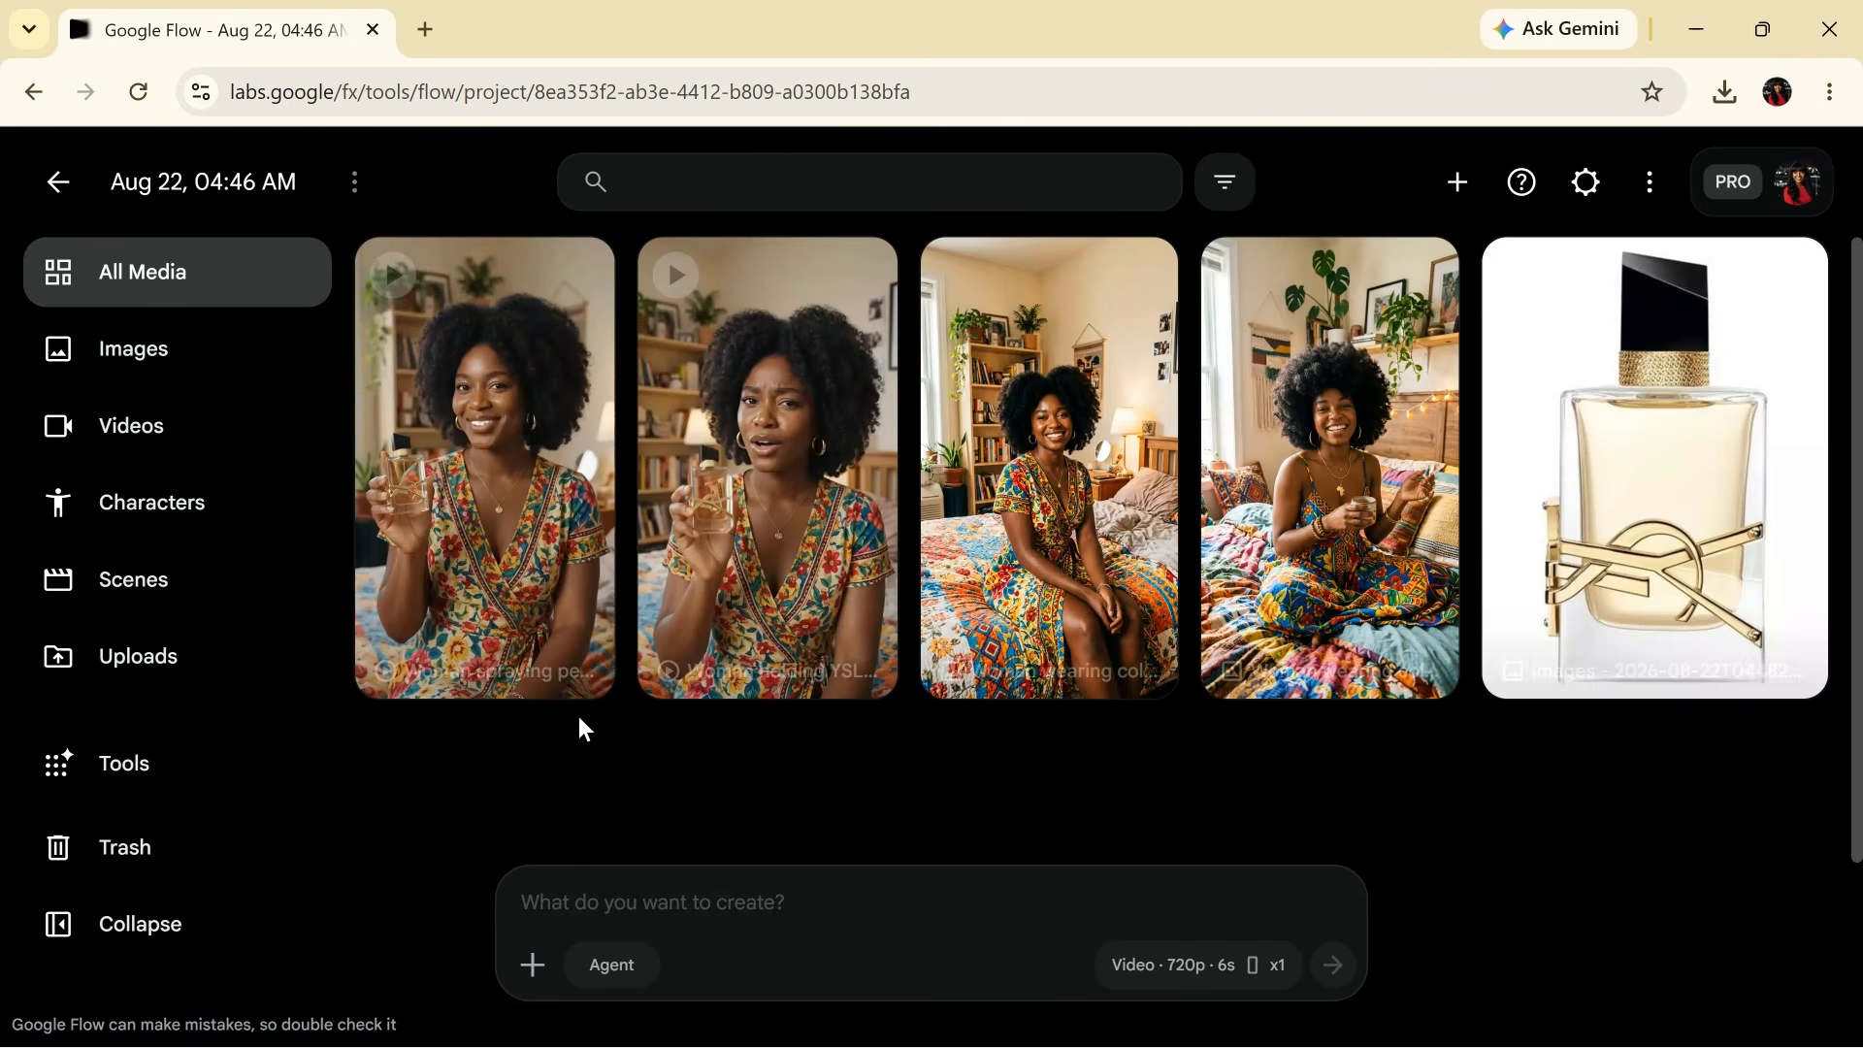
# - Regenerate the perfume-spraying clip from the same prompt as an 8-second video
pyautogui.moveTo(550, 669)
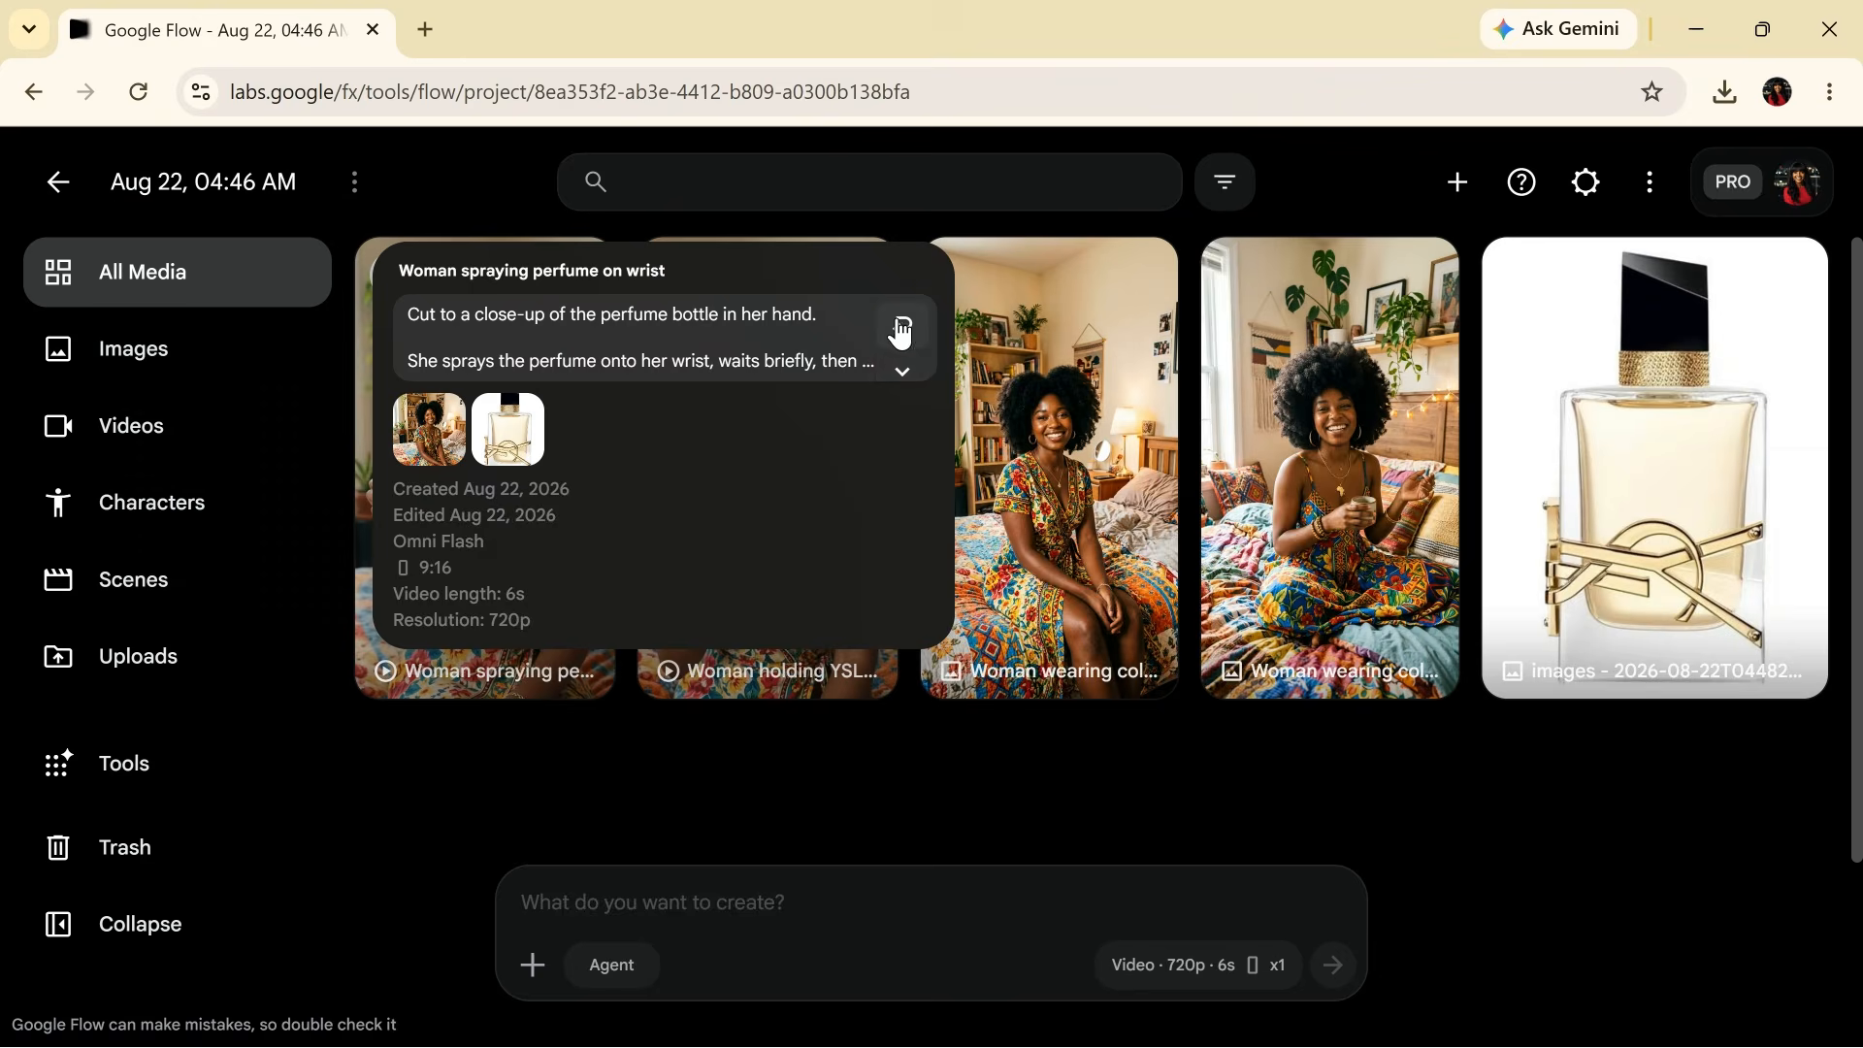
pyautogui.click(901, 333)
pyautogui.click(1206, 975)
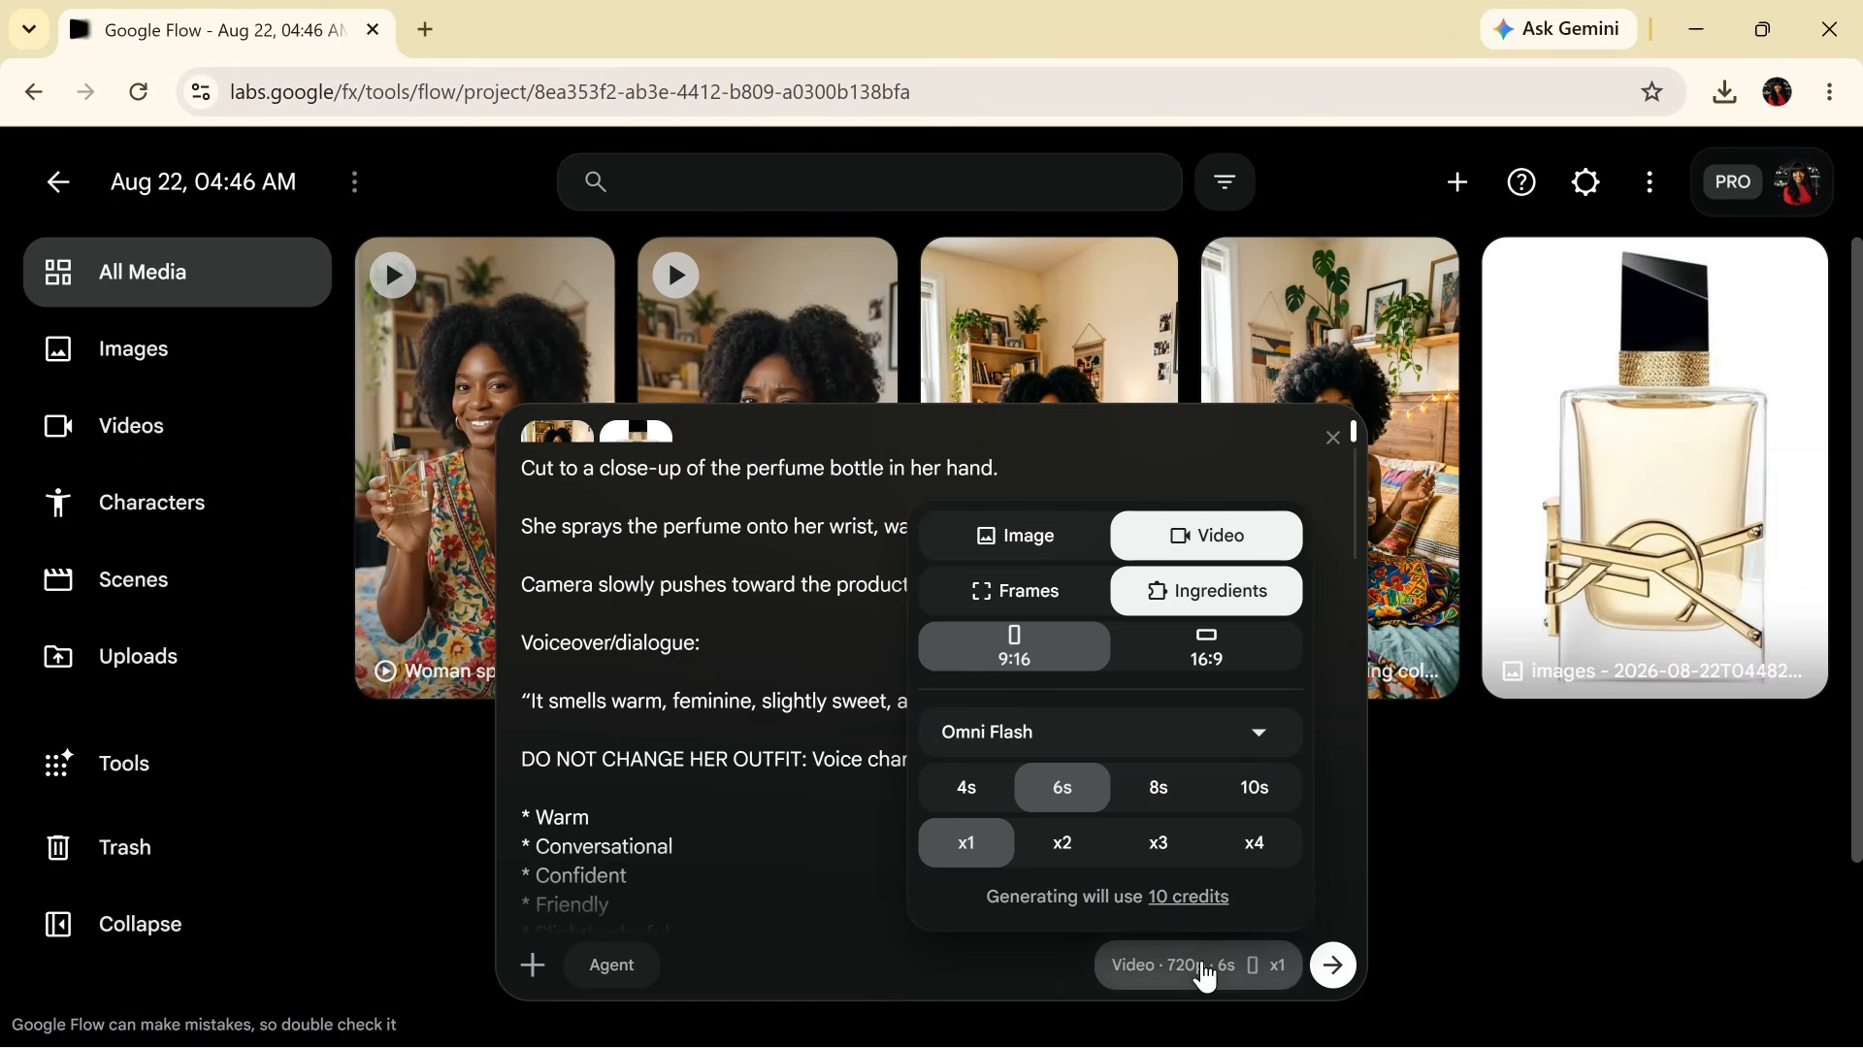
pyautogui.click(1169, 811)
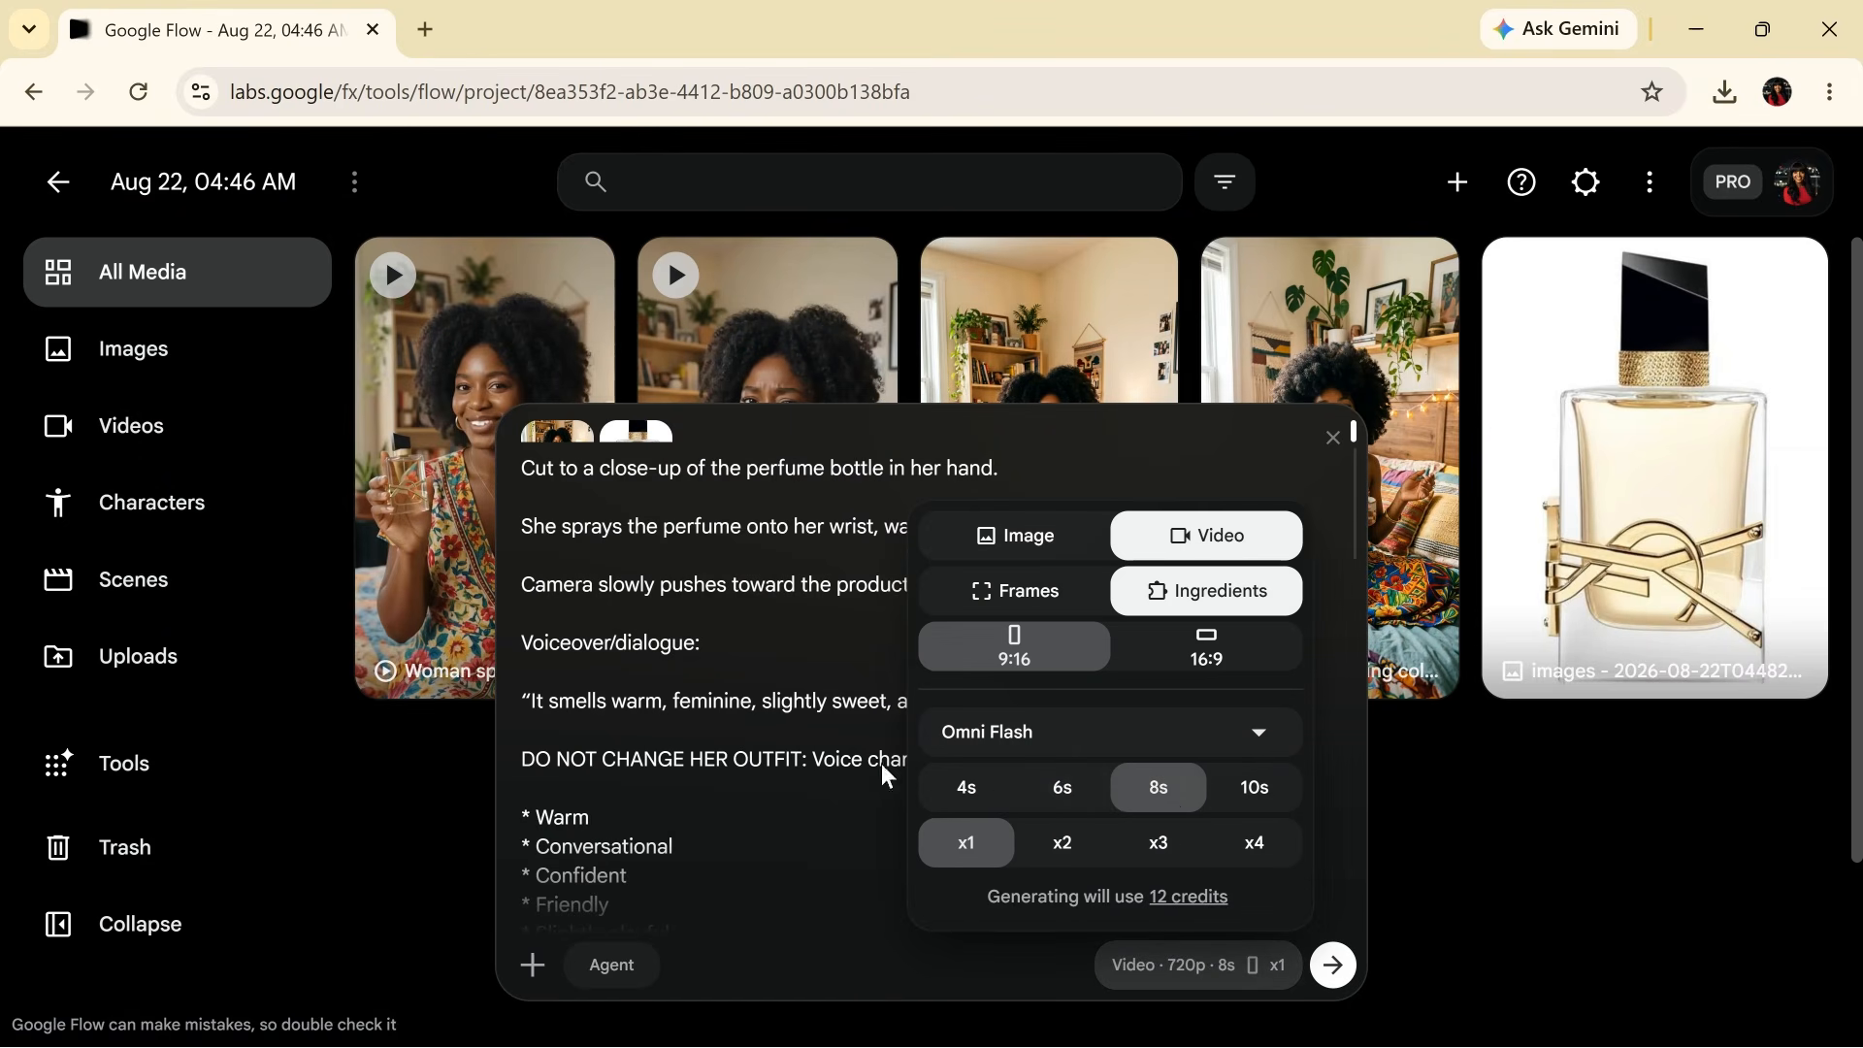
pyautogui.click(833, 763)
pyautogui.click(1336, 971)
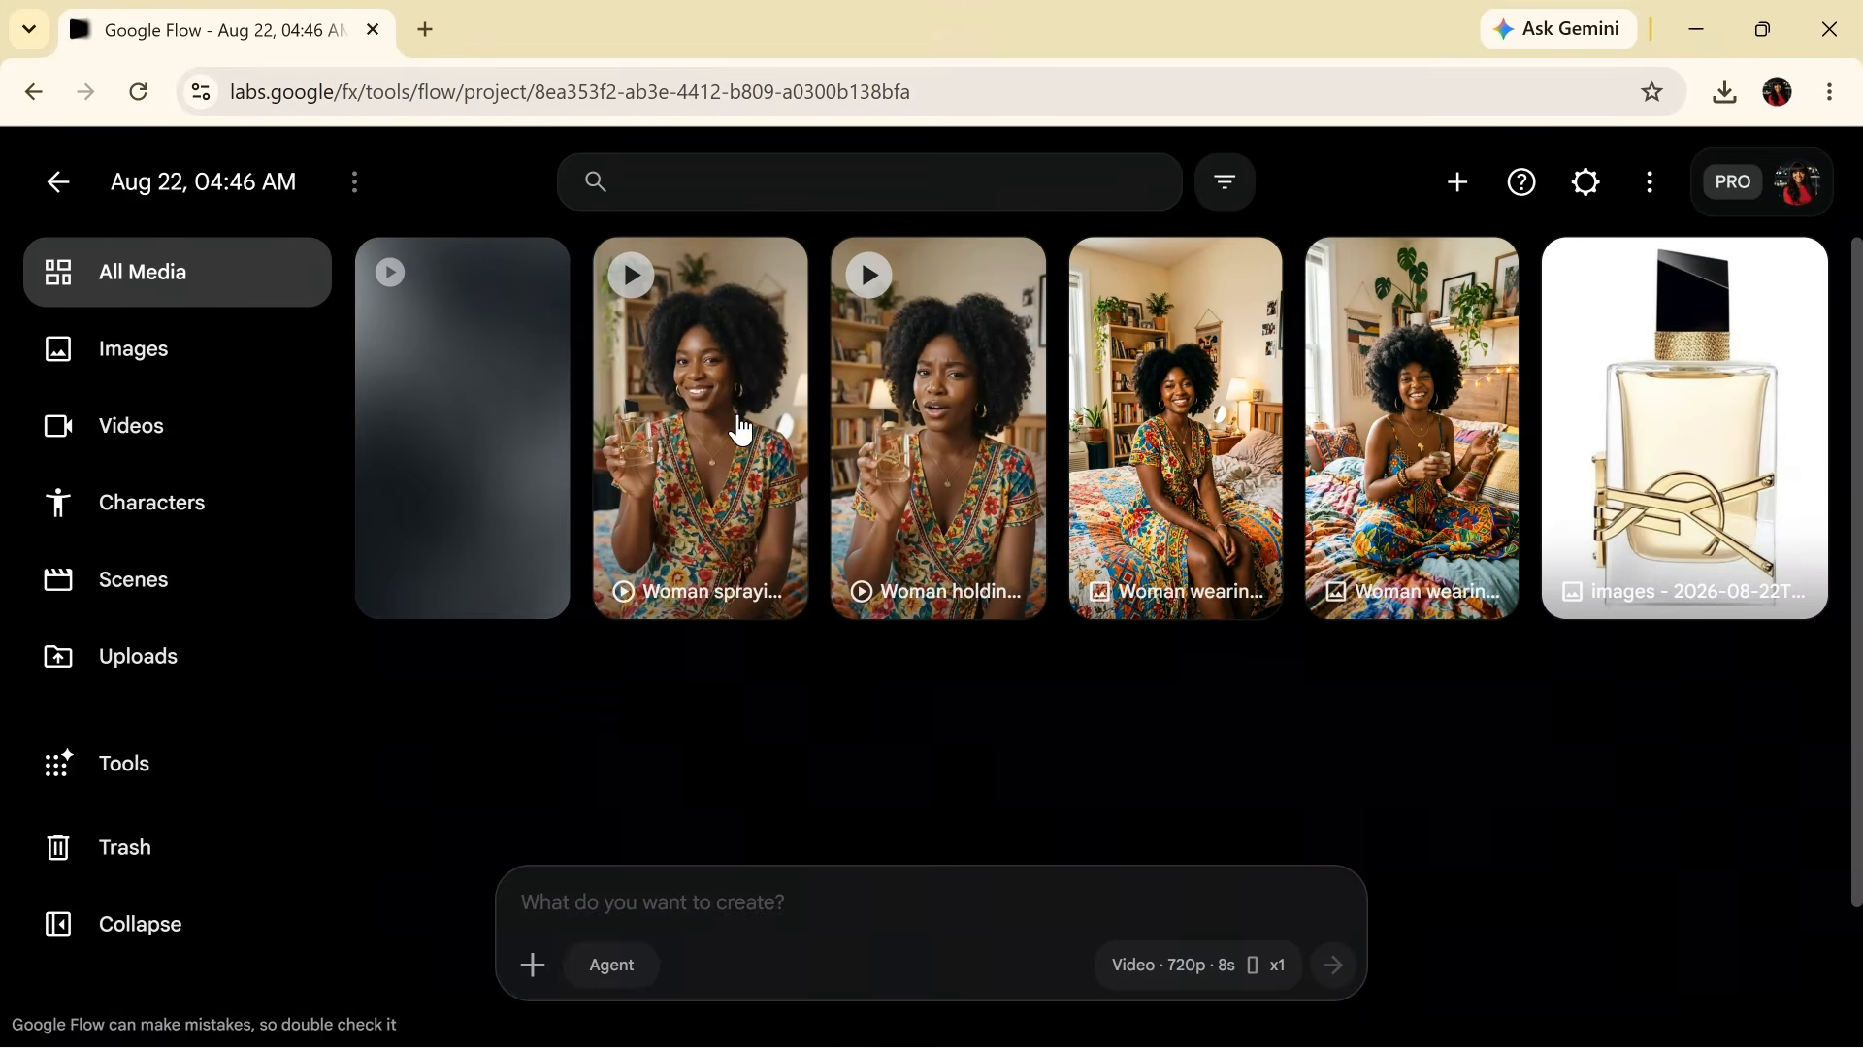
# - Open and review the newly generated 8-second spraying clip
pyautogui.click(738, 427)
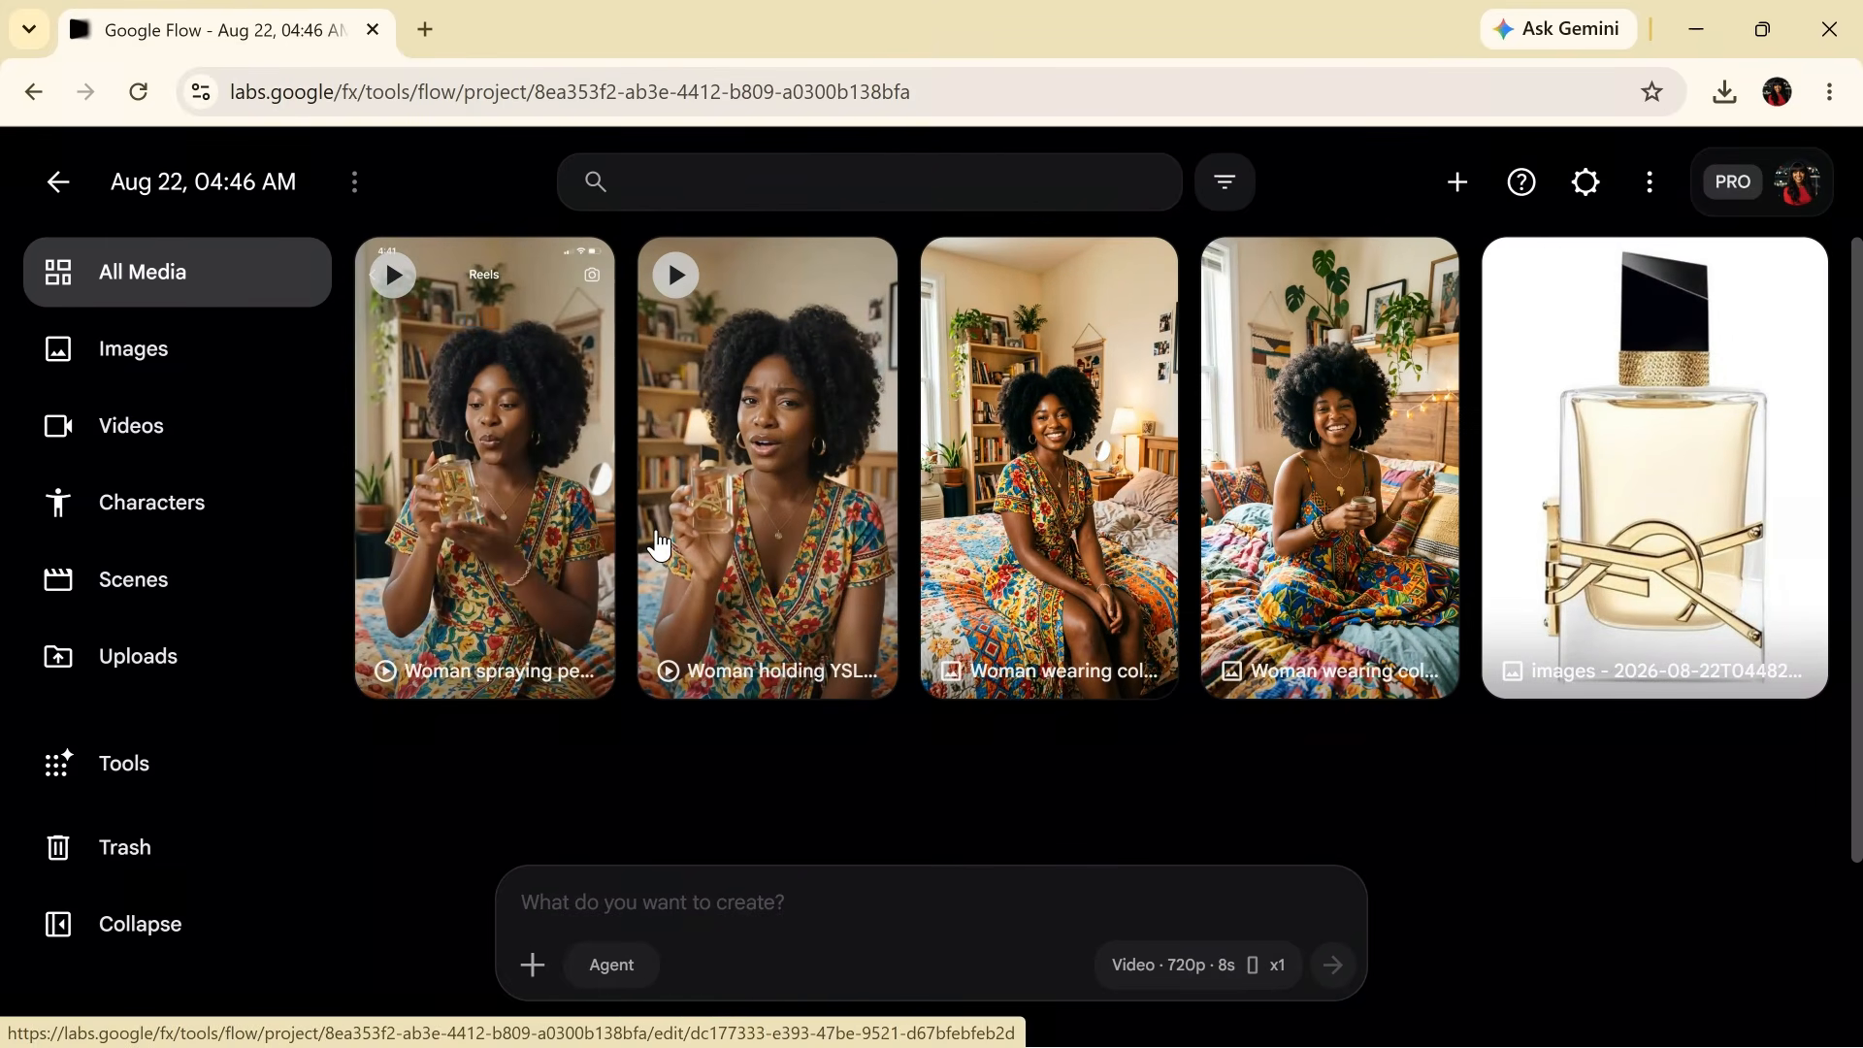
pyautogui.click(507, 566)
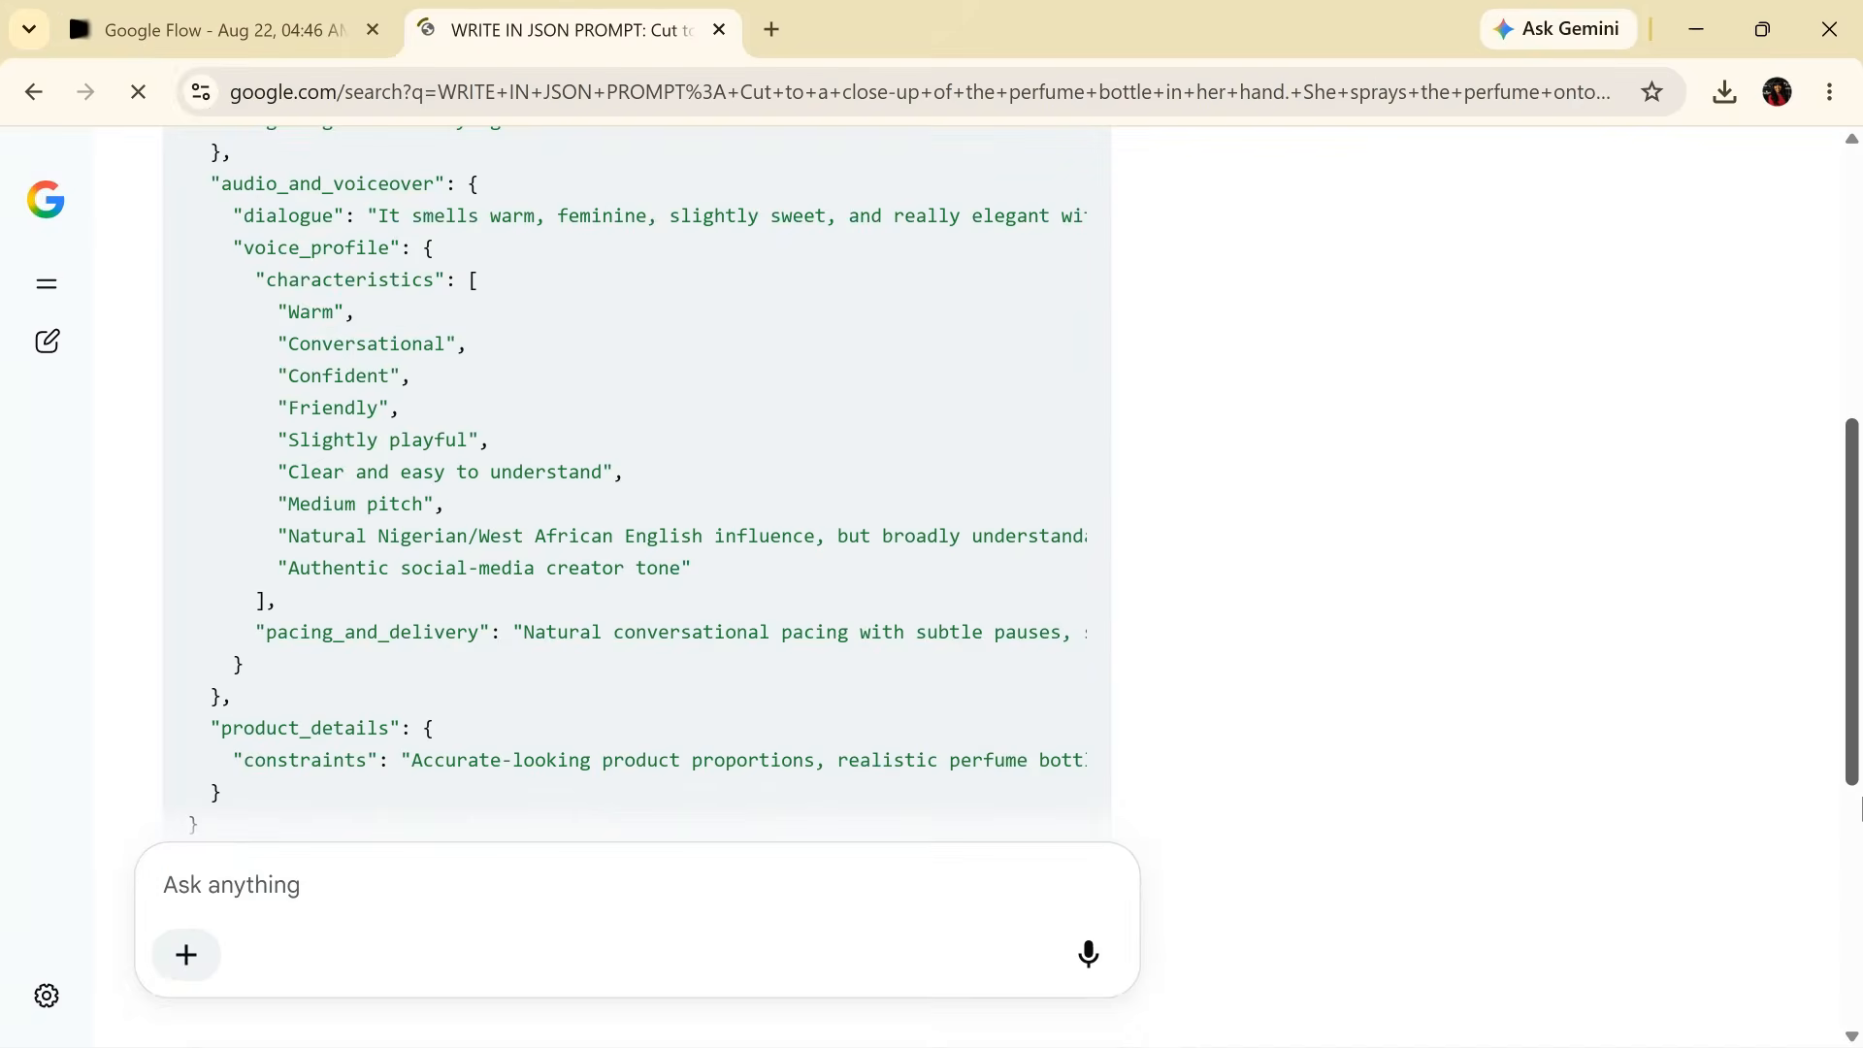
pyautogui.scroll(-5, 1859, 807)
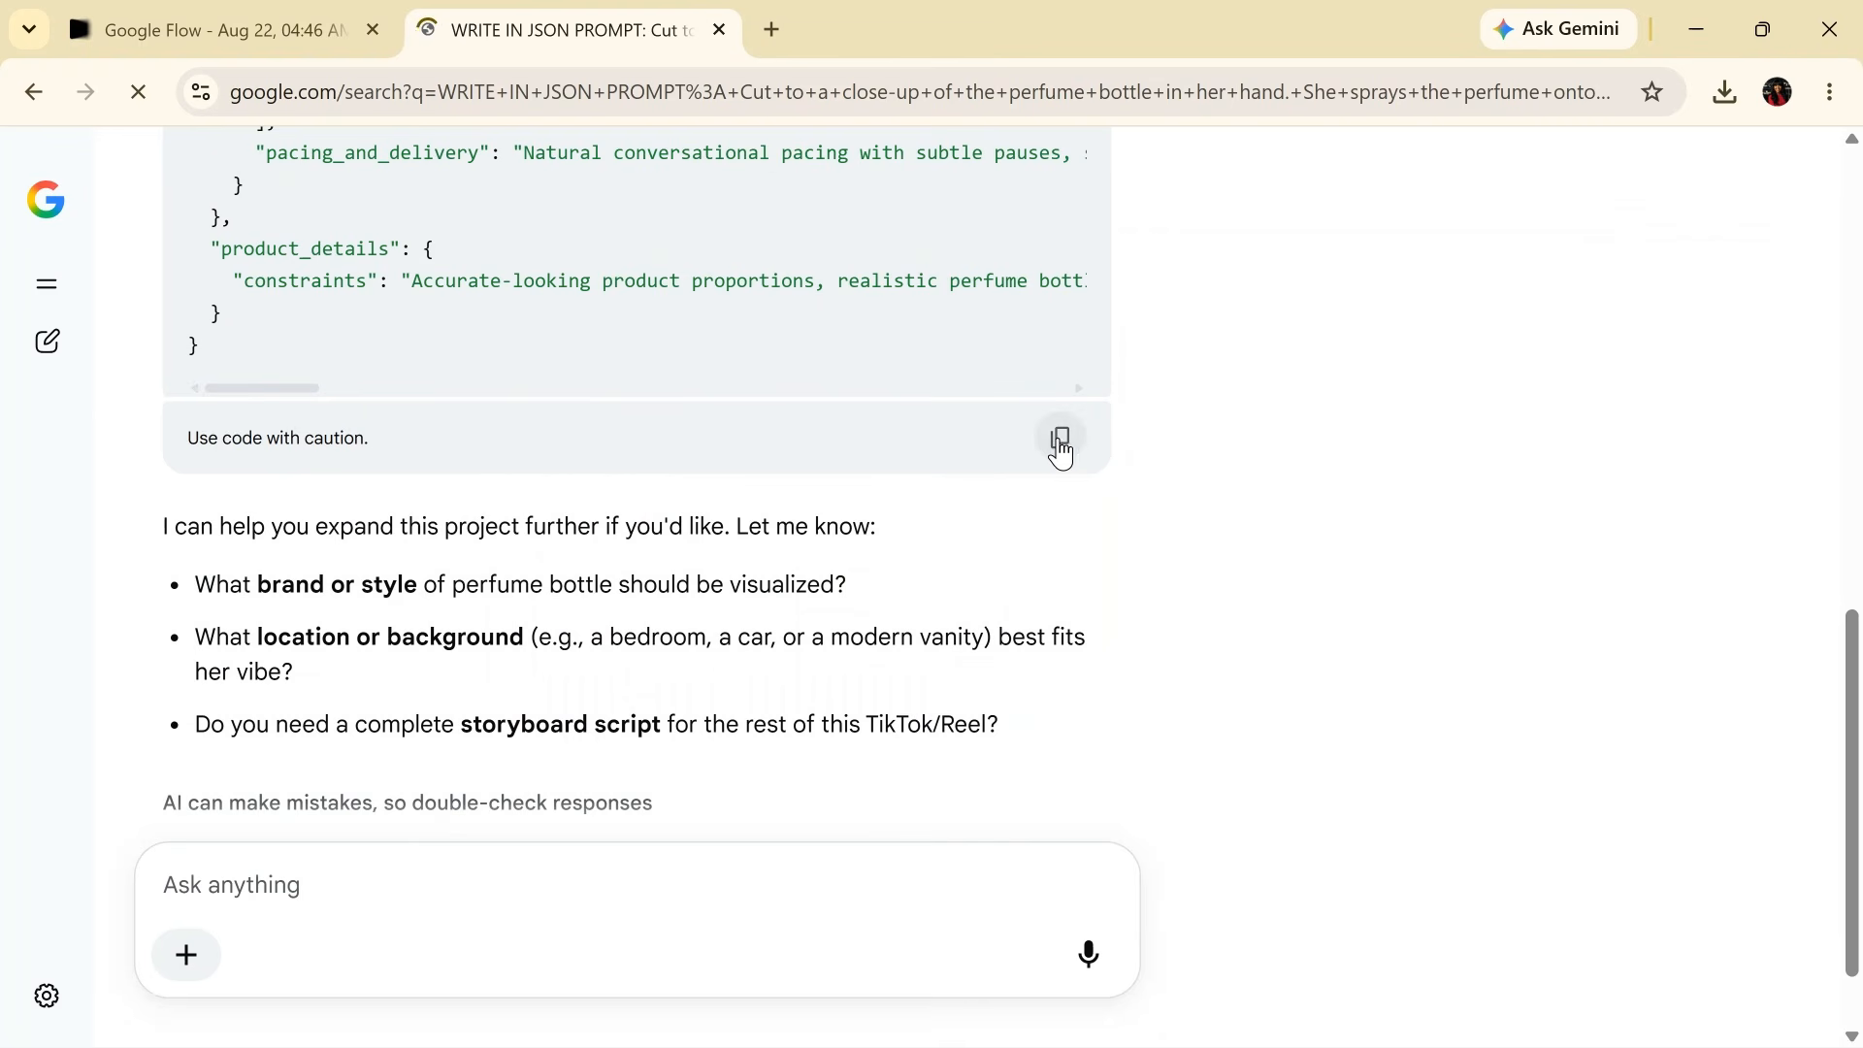
# - Paste the copied JSON prompt over the spraying clip's prompt and generate a new 8-second video
pyautogui.click(1060, 456)
pyautogui.click(254, 30)
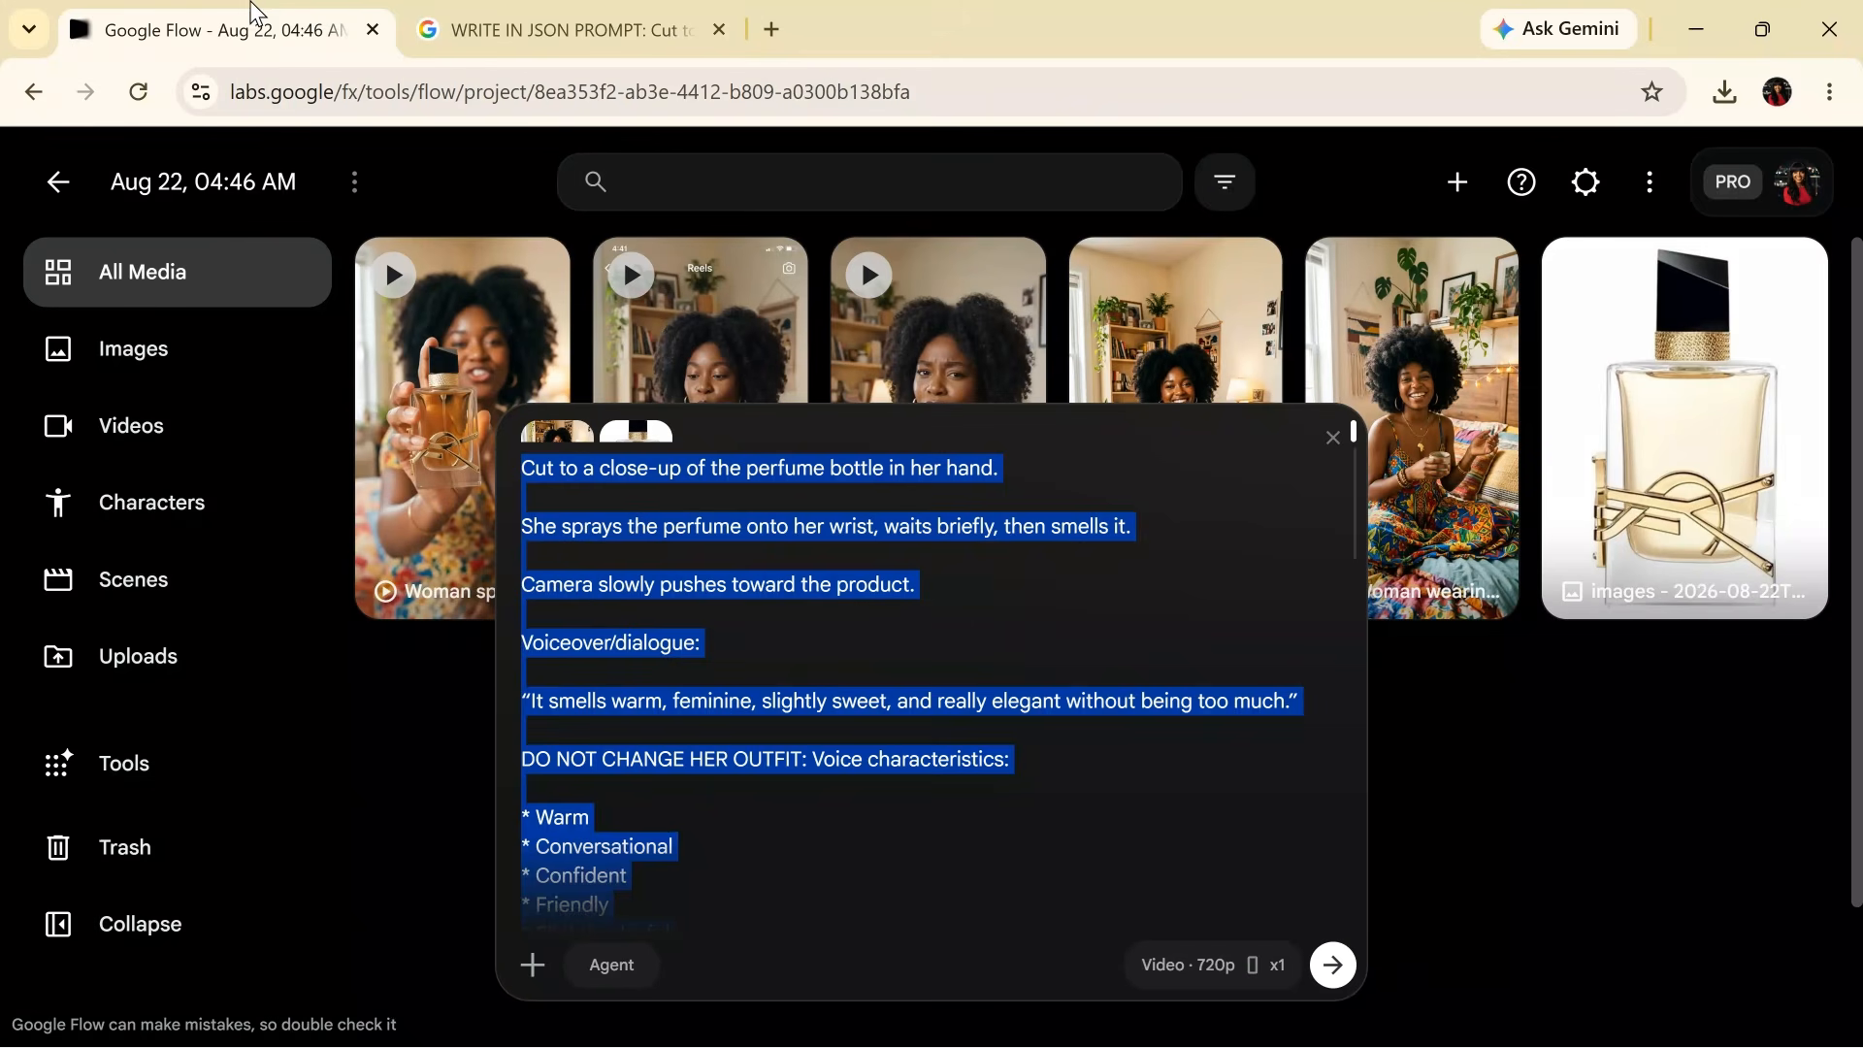
pyautogui.hotkey('ctrl', 'v')
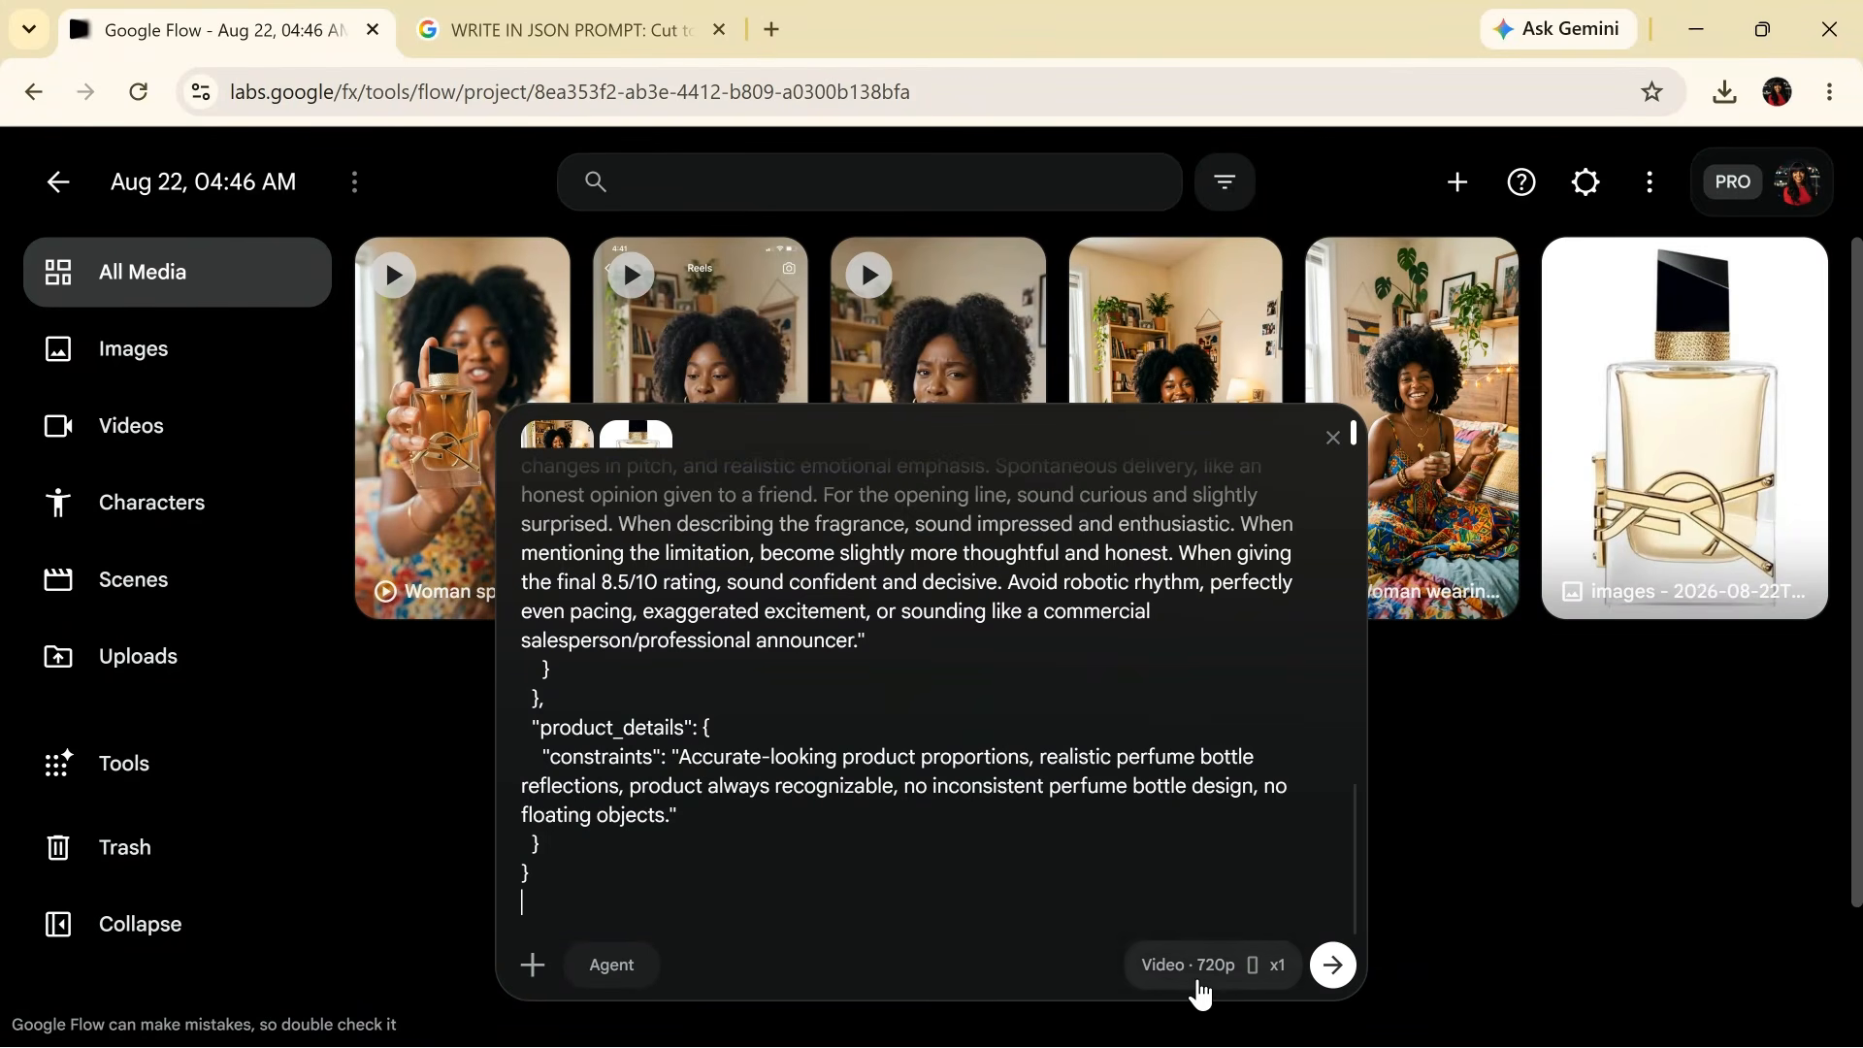
pyautogui.click(1200, 965)
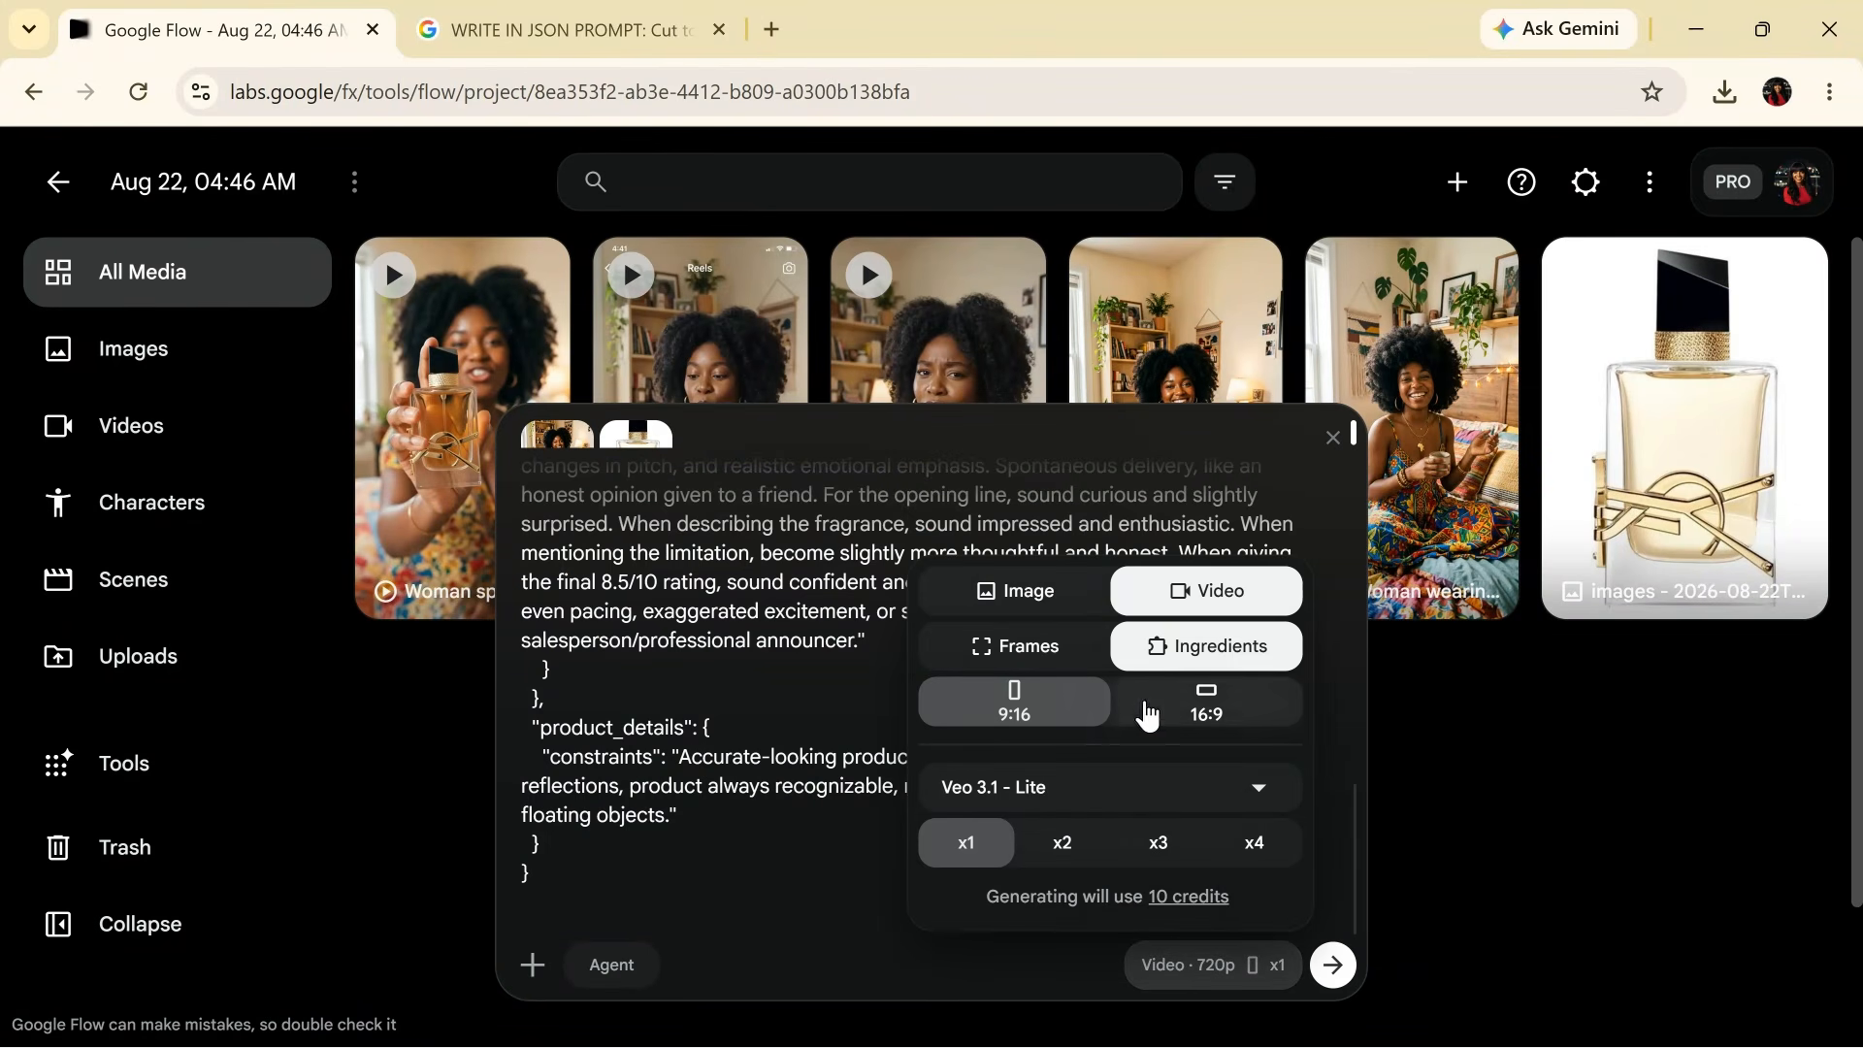
pyautogui.click(1349, 974)
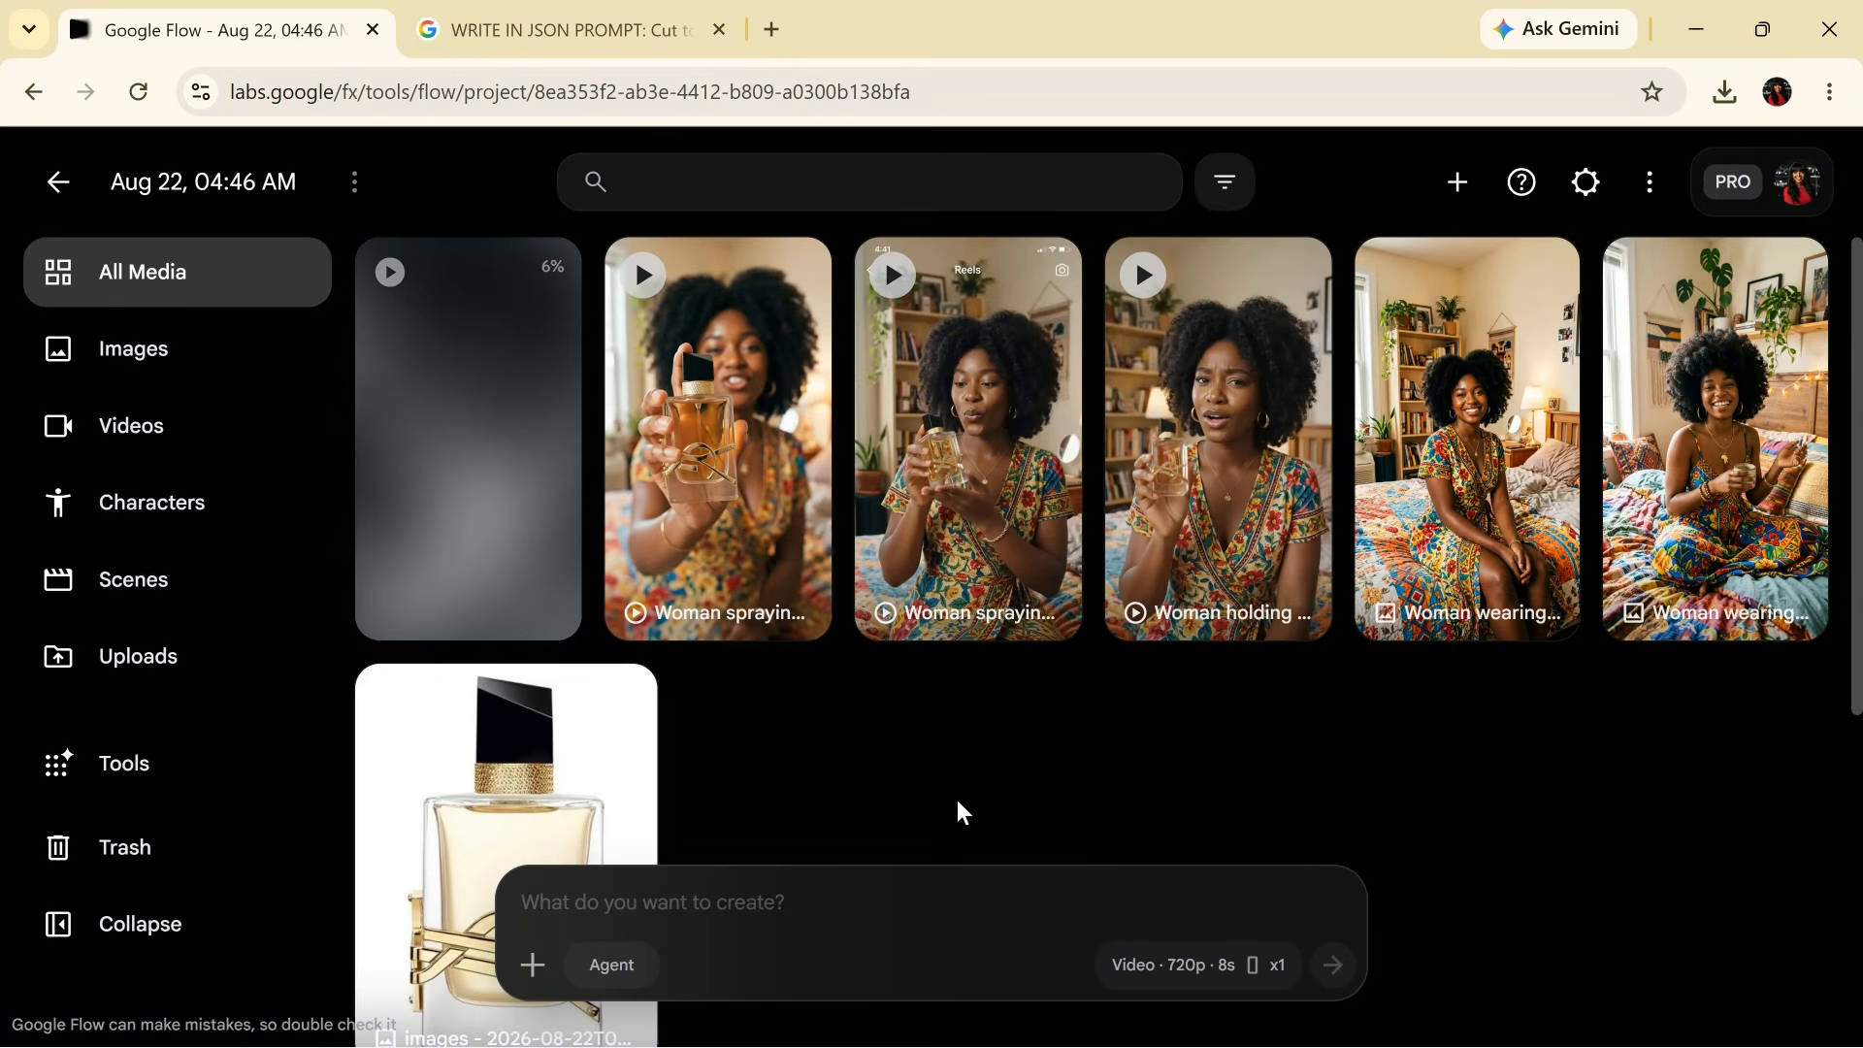
pyautogui.click(711, 520)
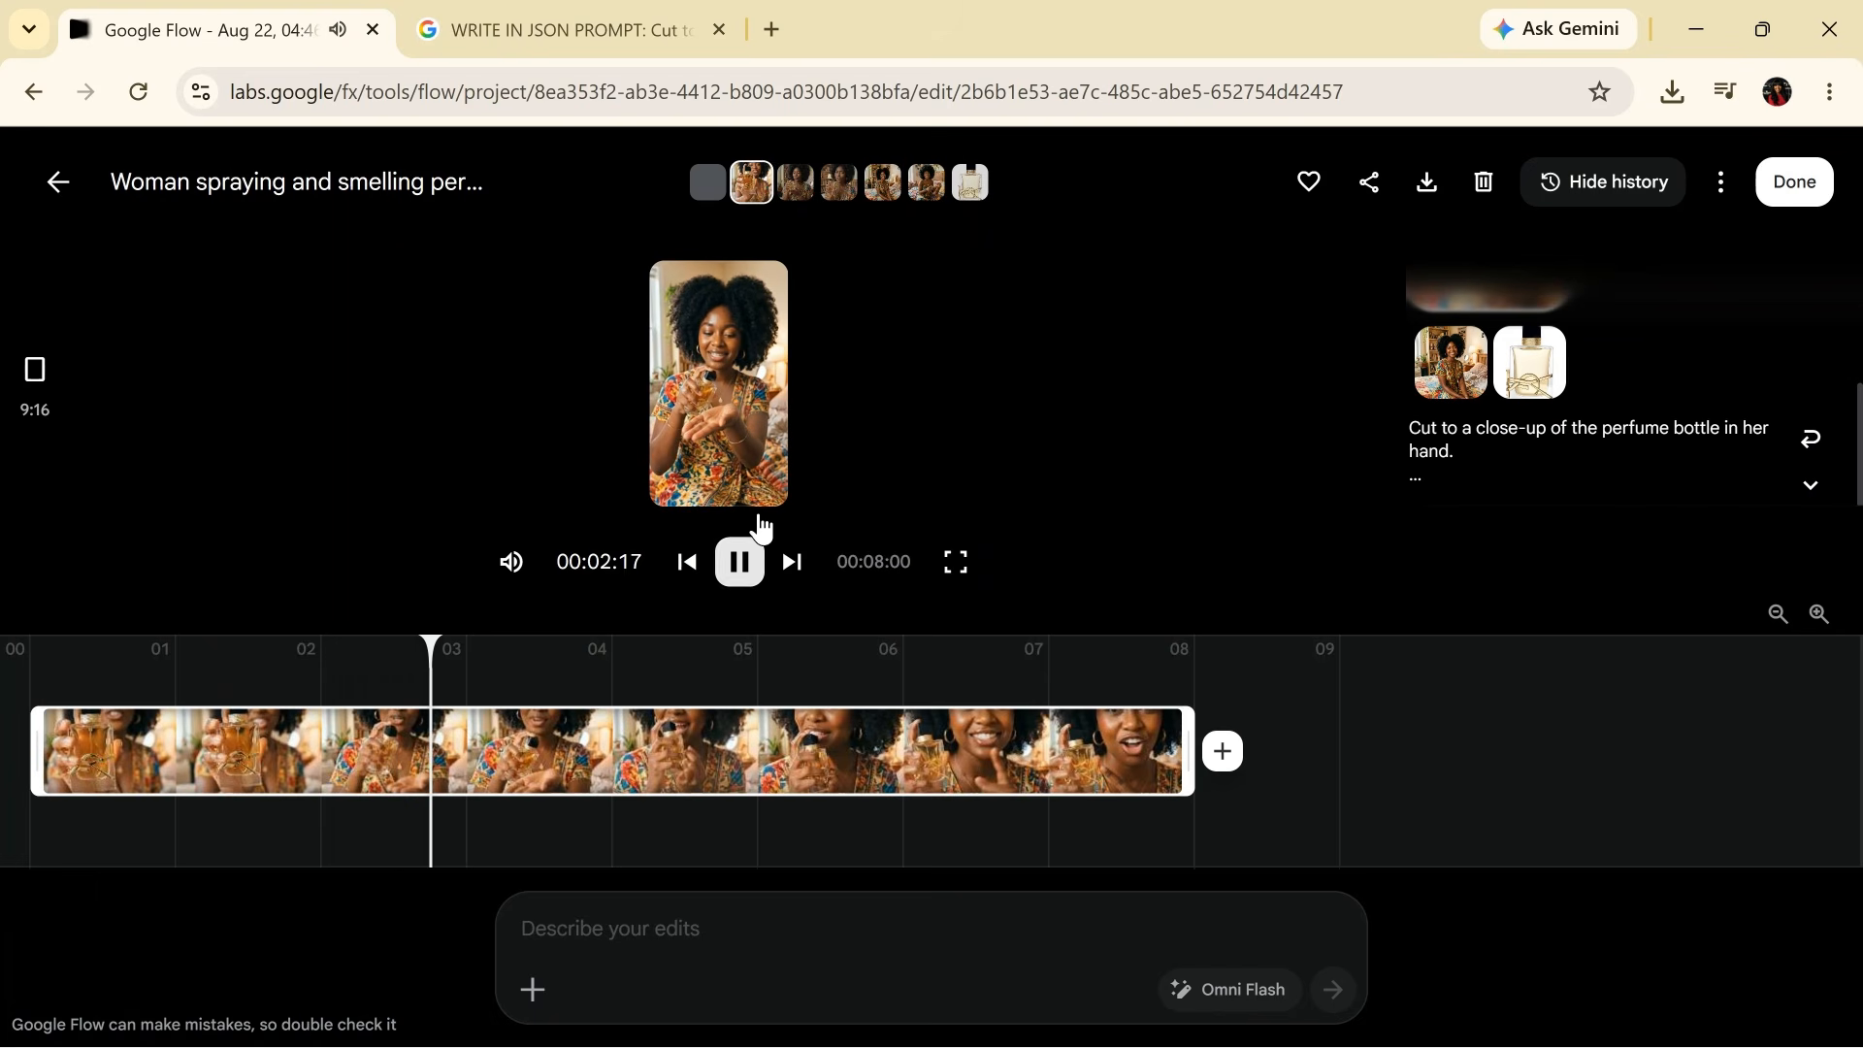
pyautogui.click(744, 561)
pyautogui.click(806, 175)
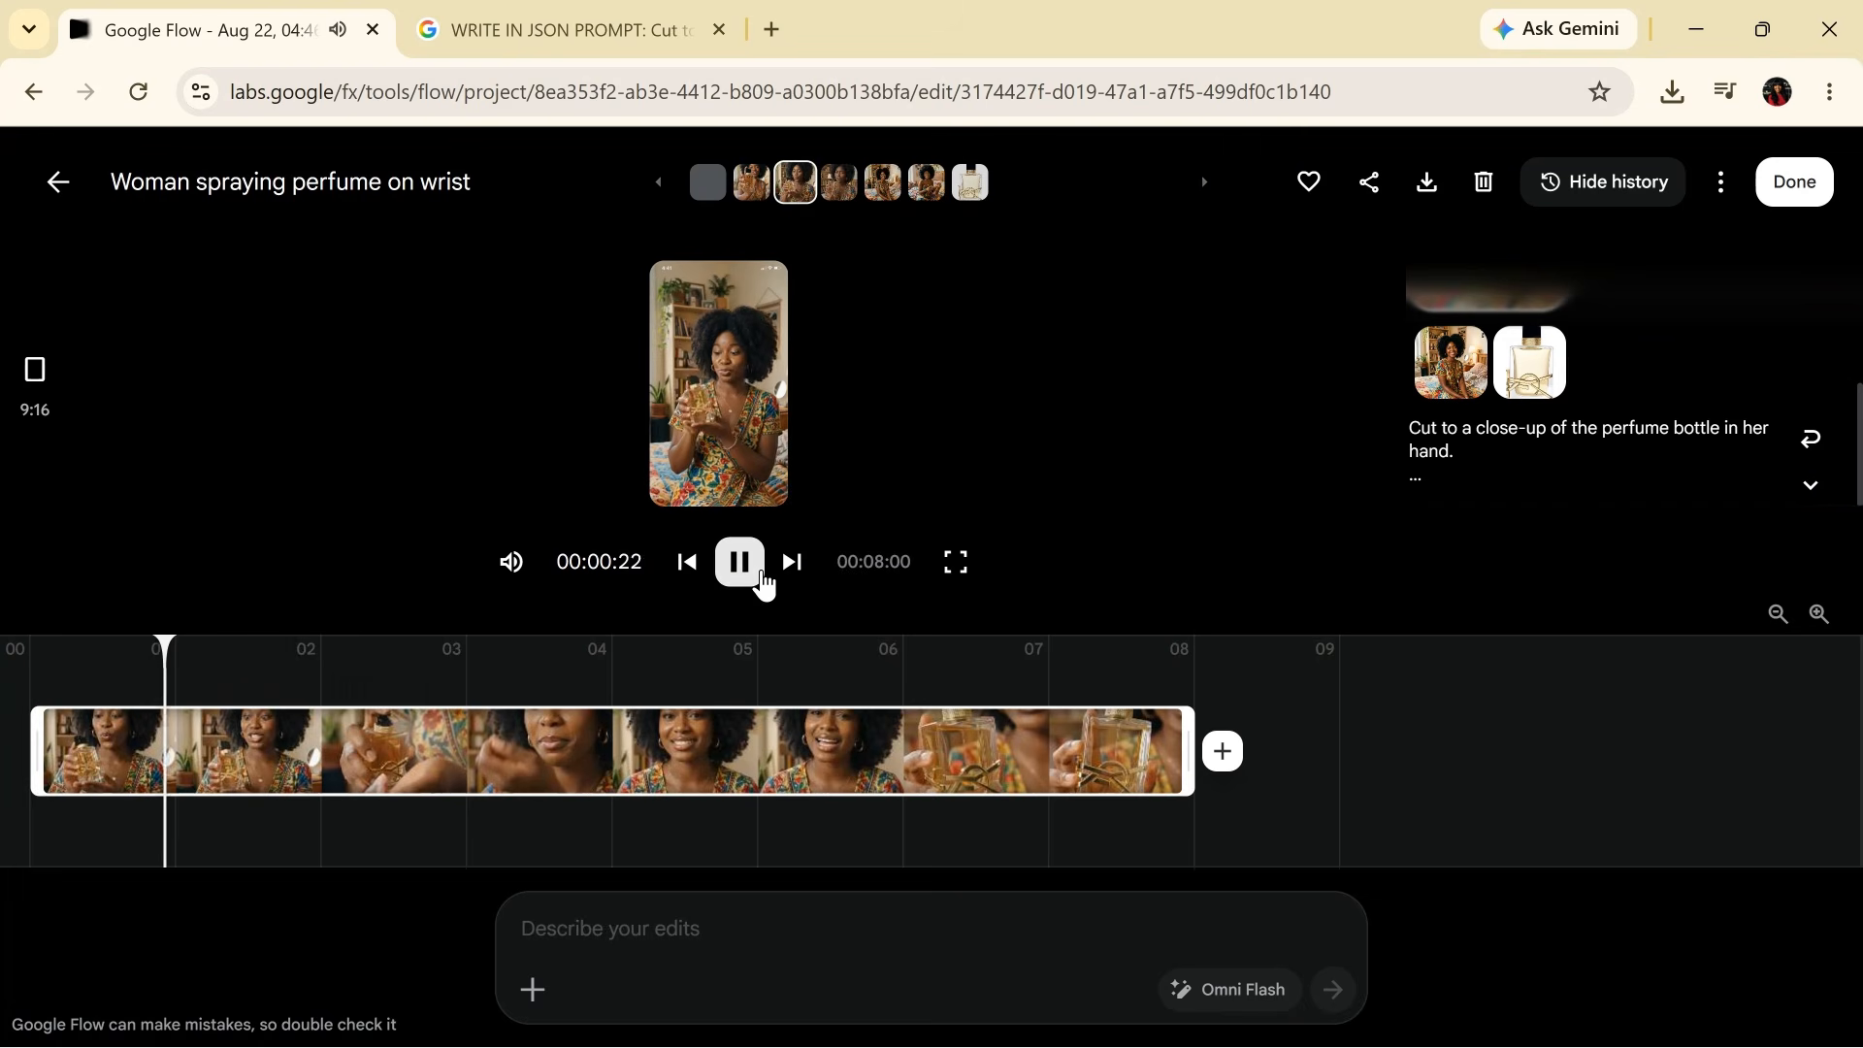
pyautogui.click(741, 568)
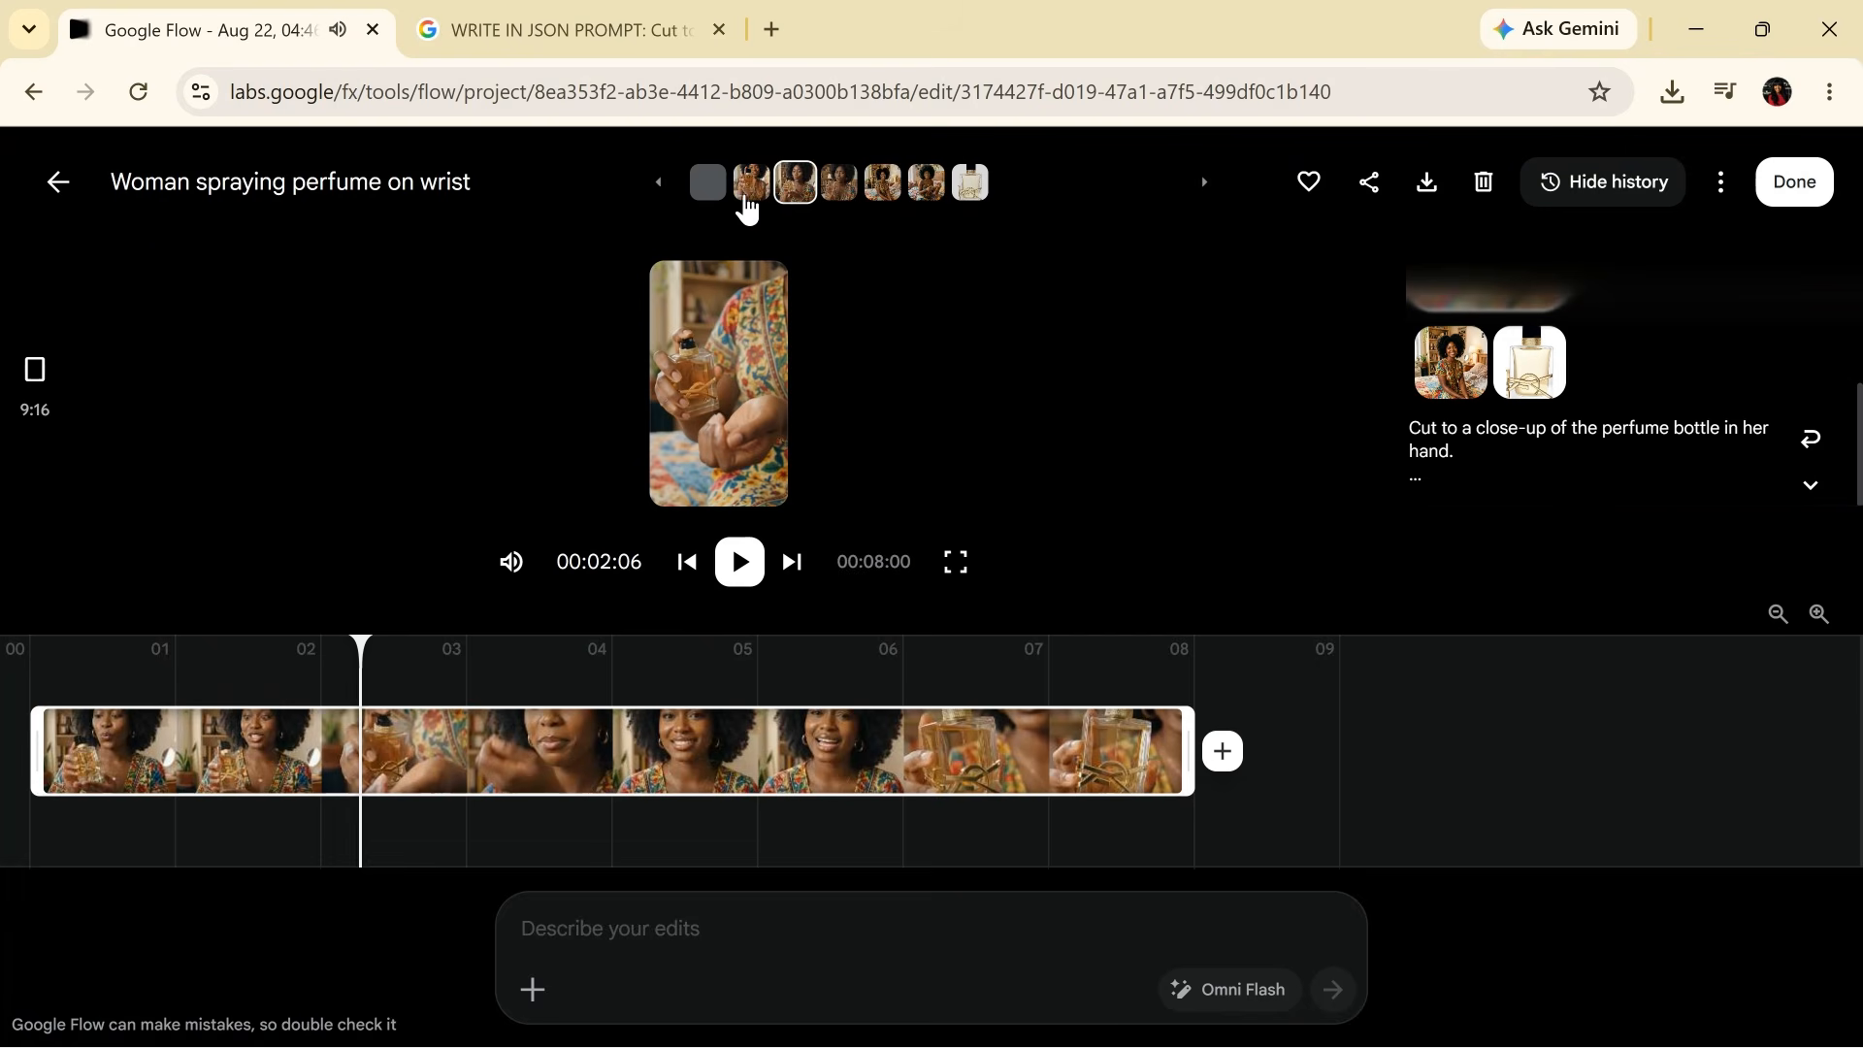
pyautogui.click(748, 194)
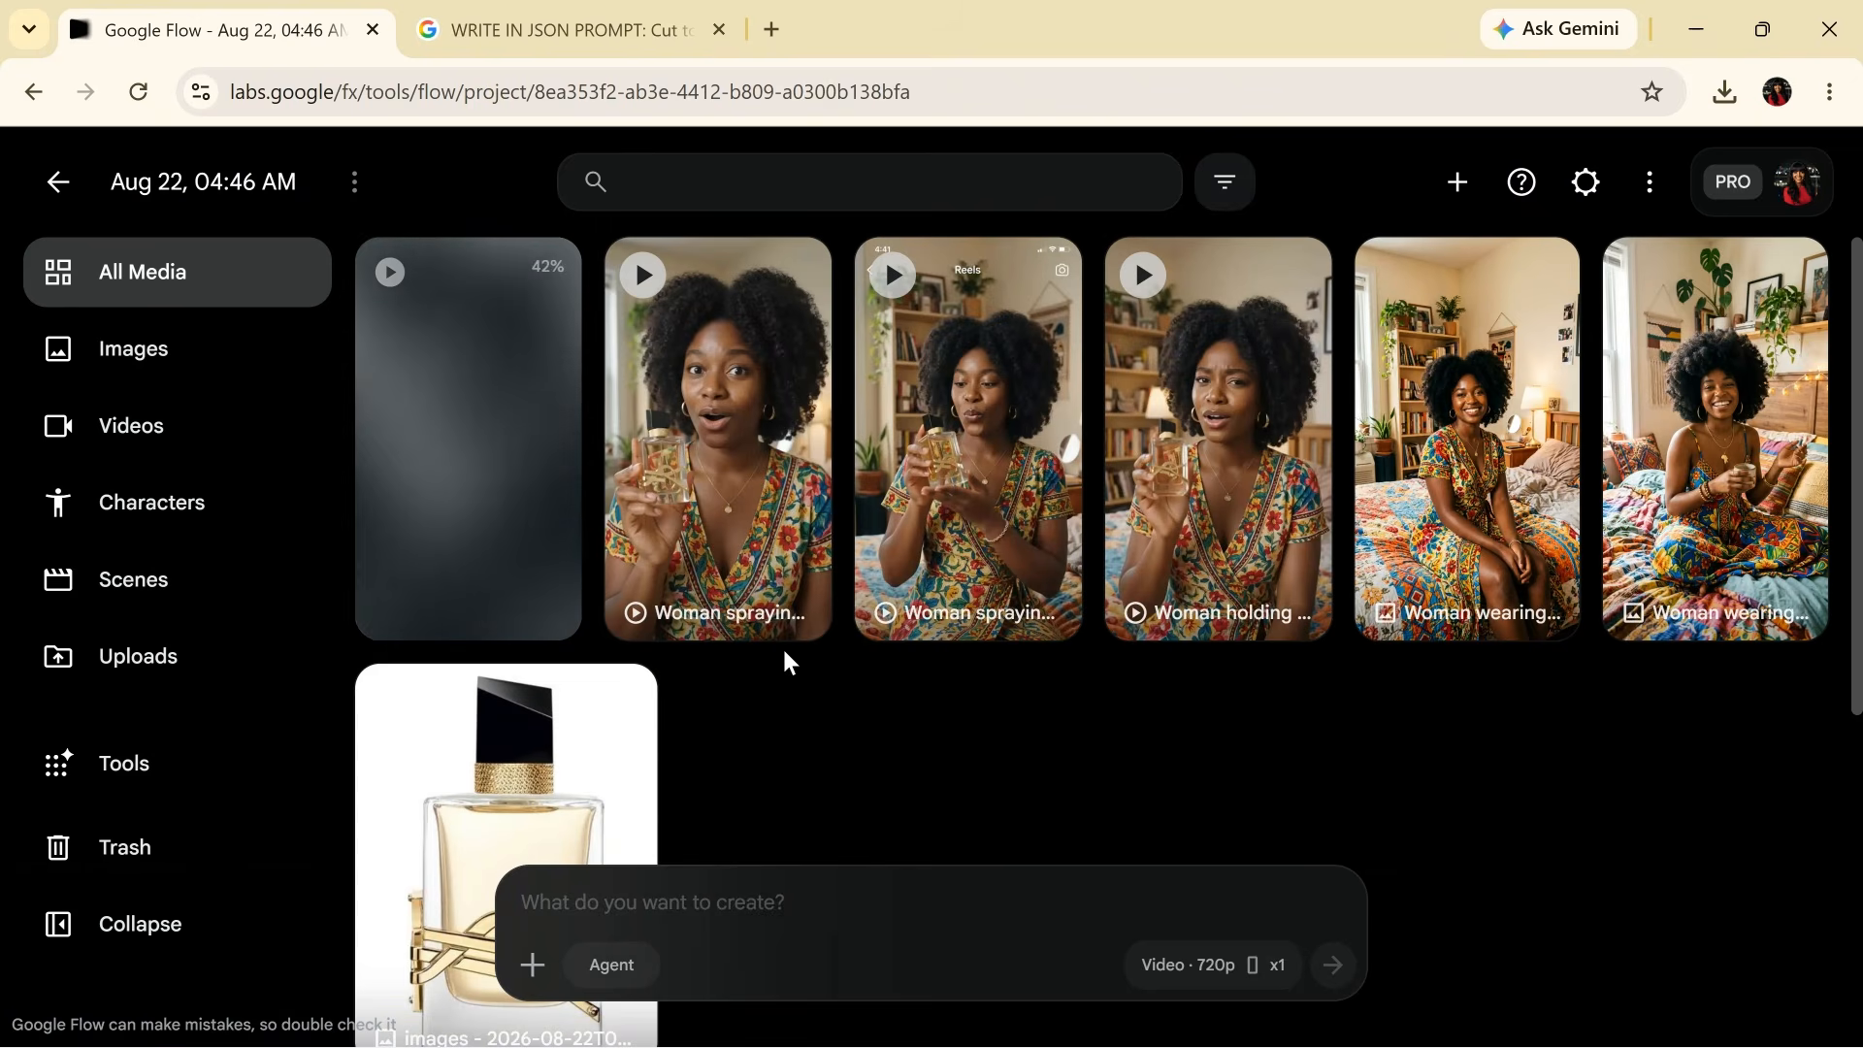
# - Play, replay and pause the 8-second JSON-prompt clip, then return to the media gallery
pyautogui.click(719, 504)
pyautogui.click(741, 580)
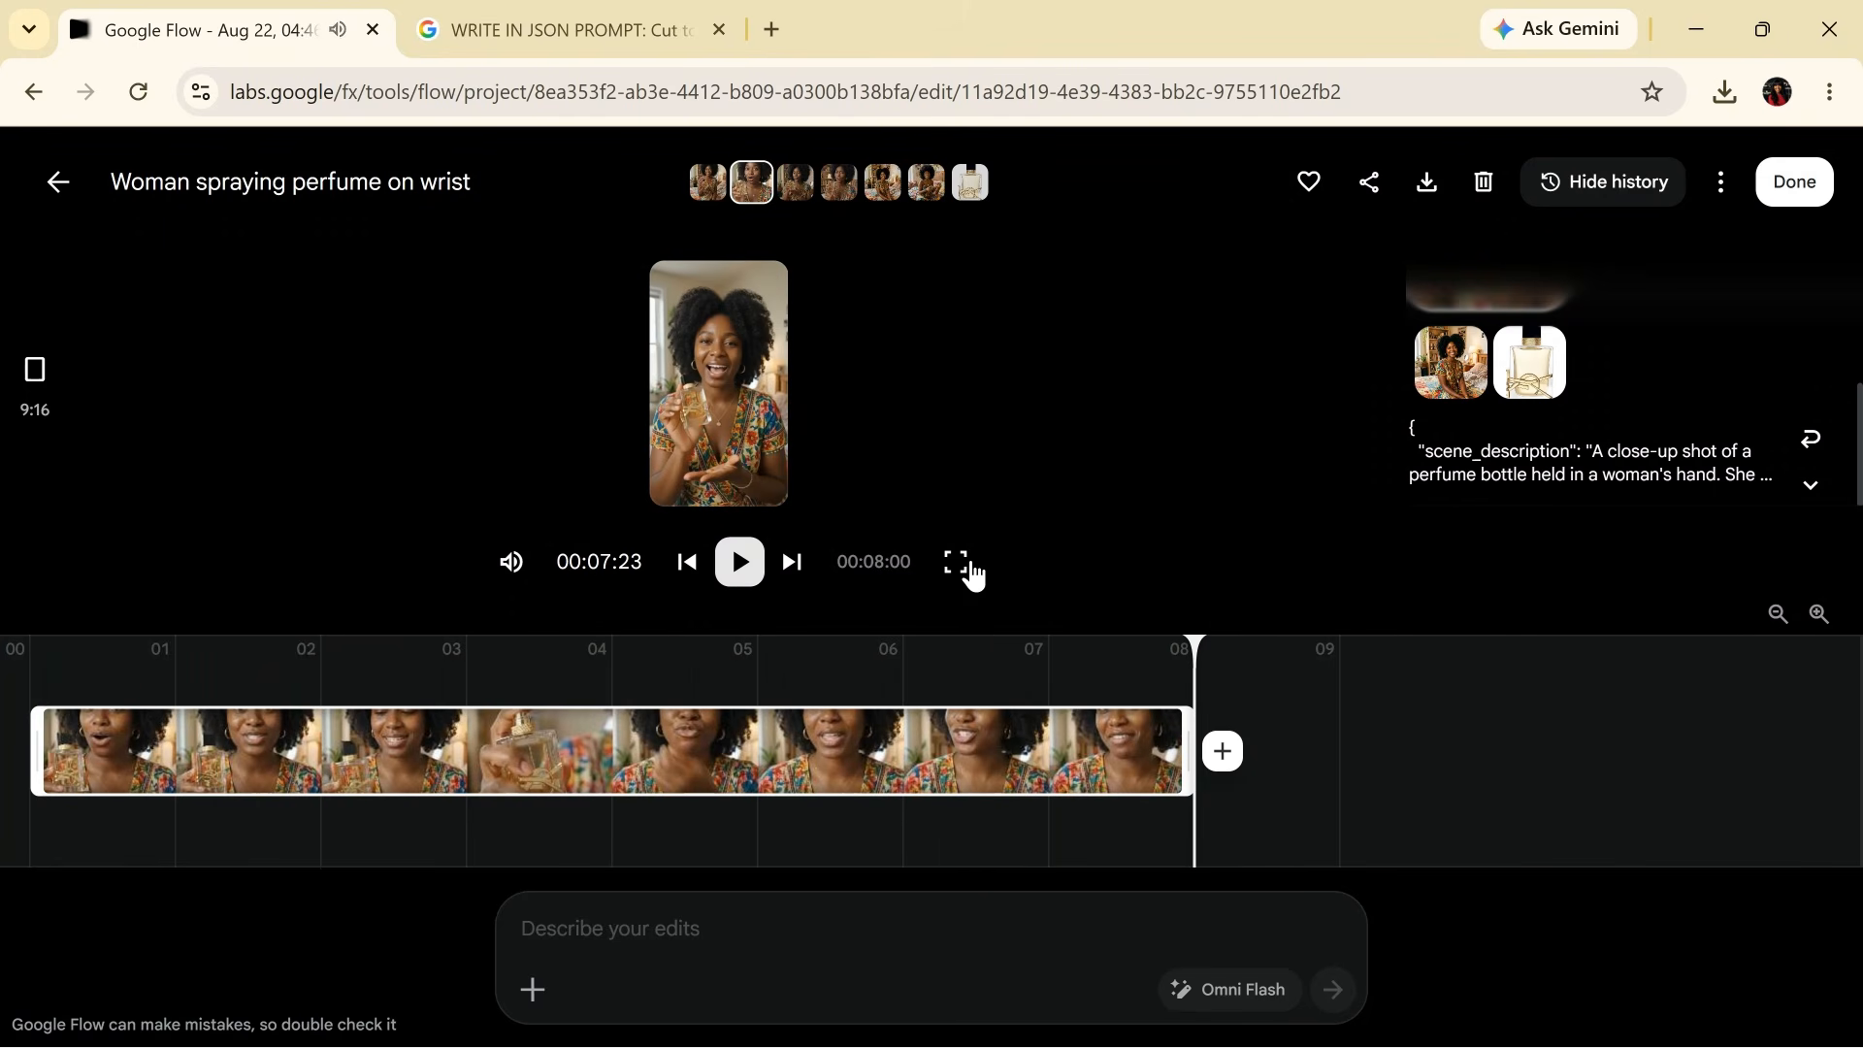
pyautogui.click(740, 562)
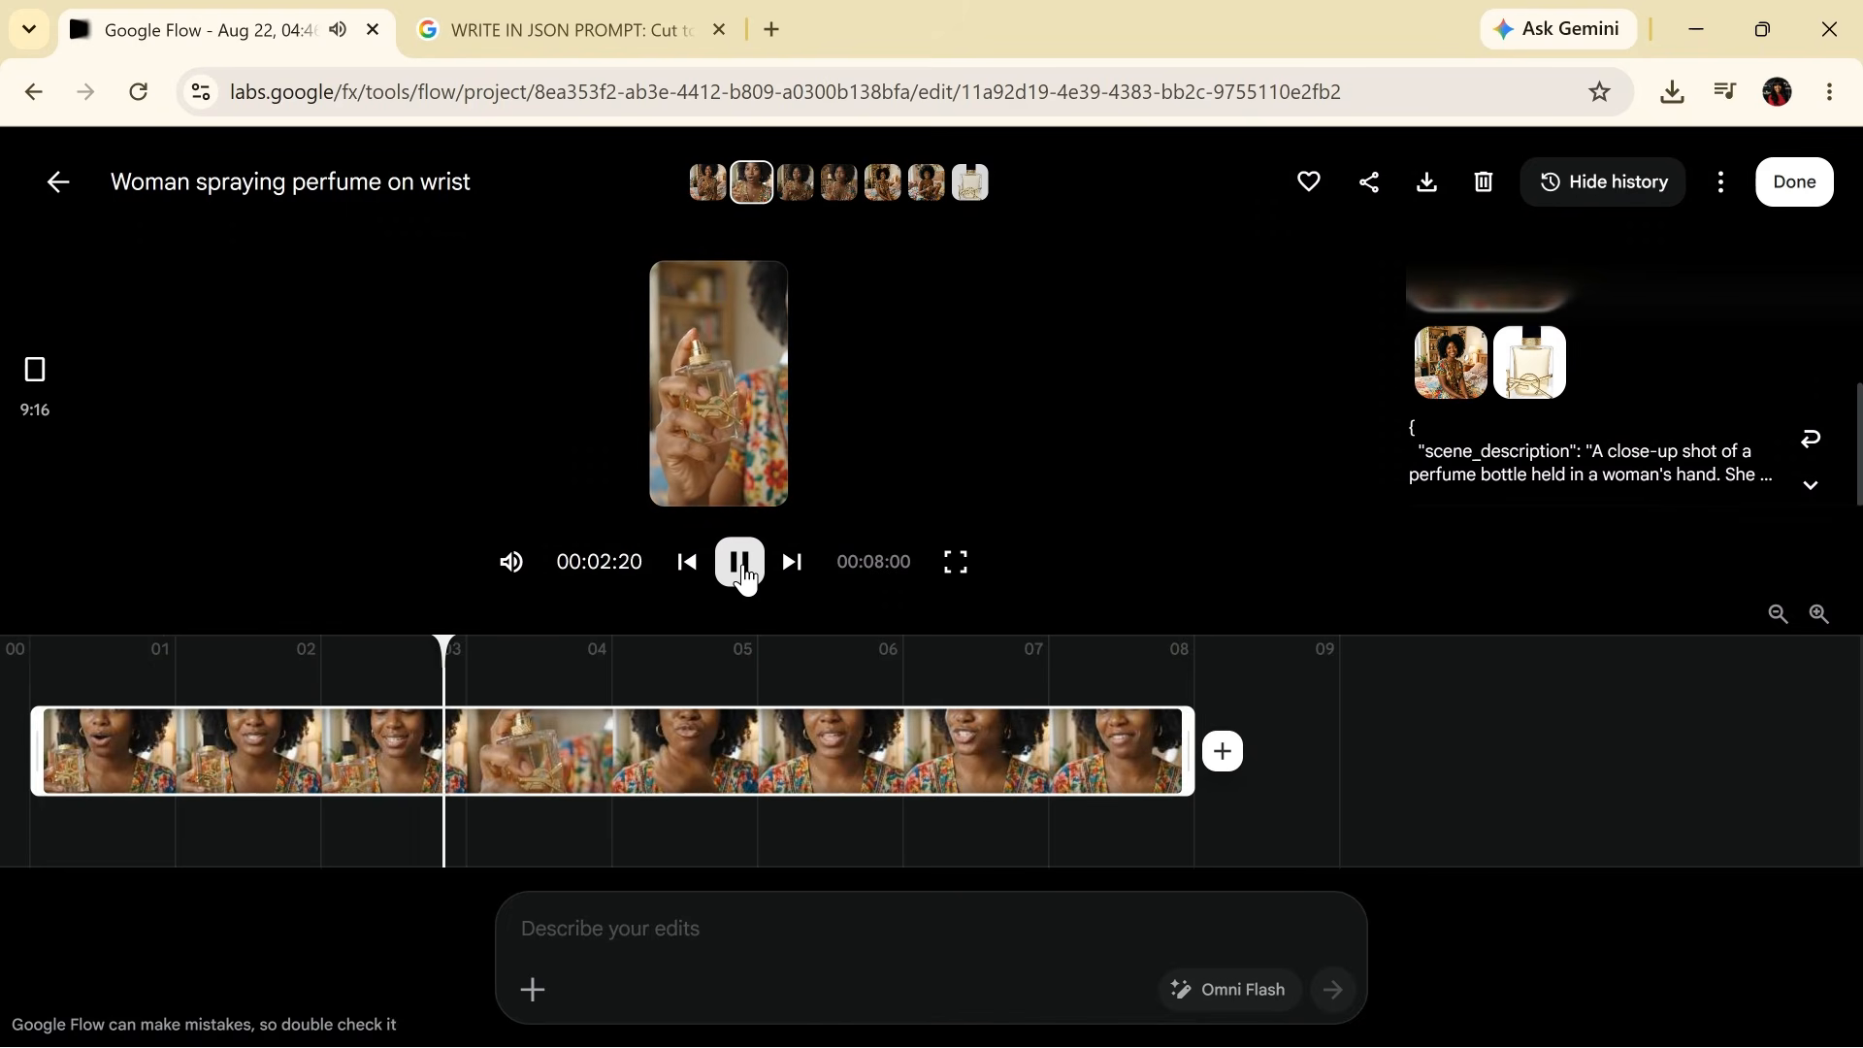
pyautogui.click(739, 563)
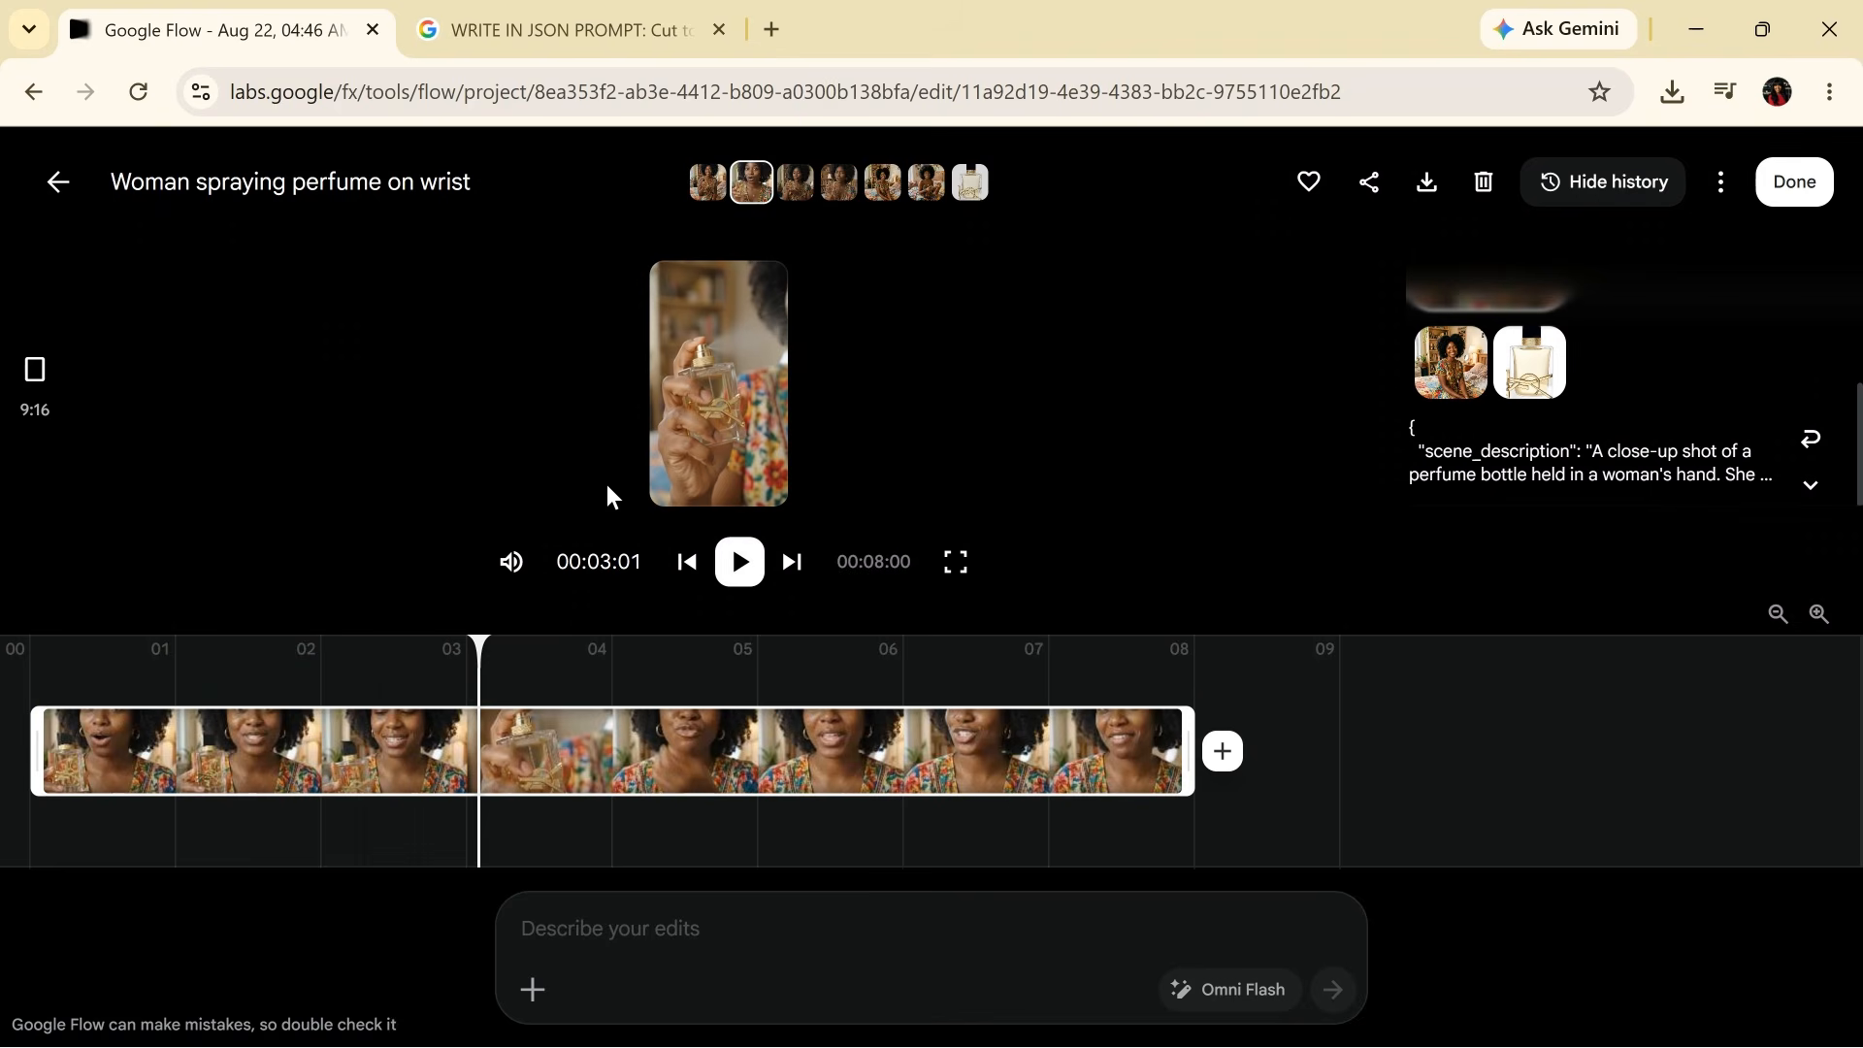
pyautogui.click(46, 181)
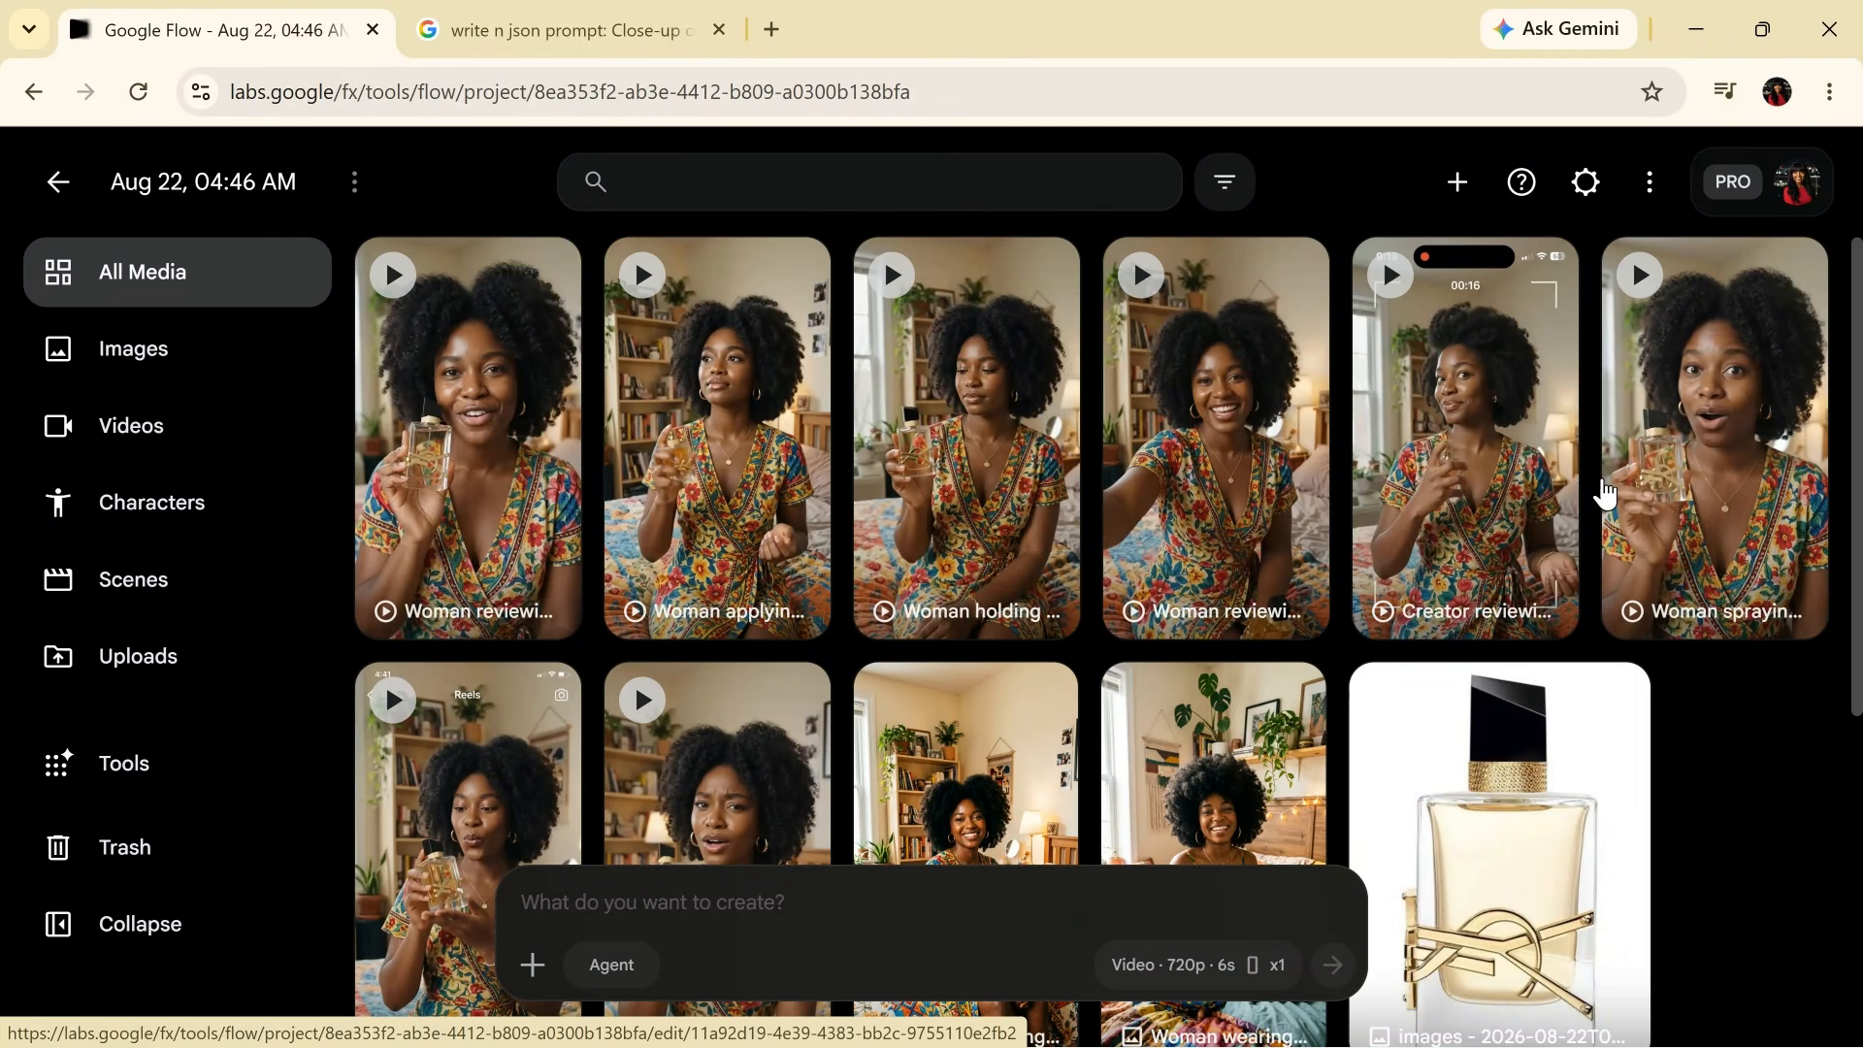
pyautogui.scroll(-2, 1854, 669)
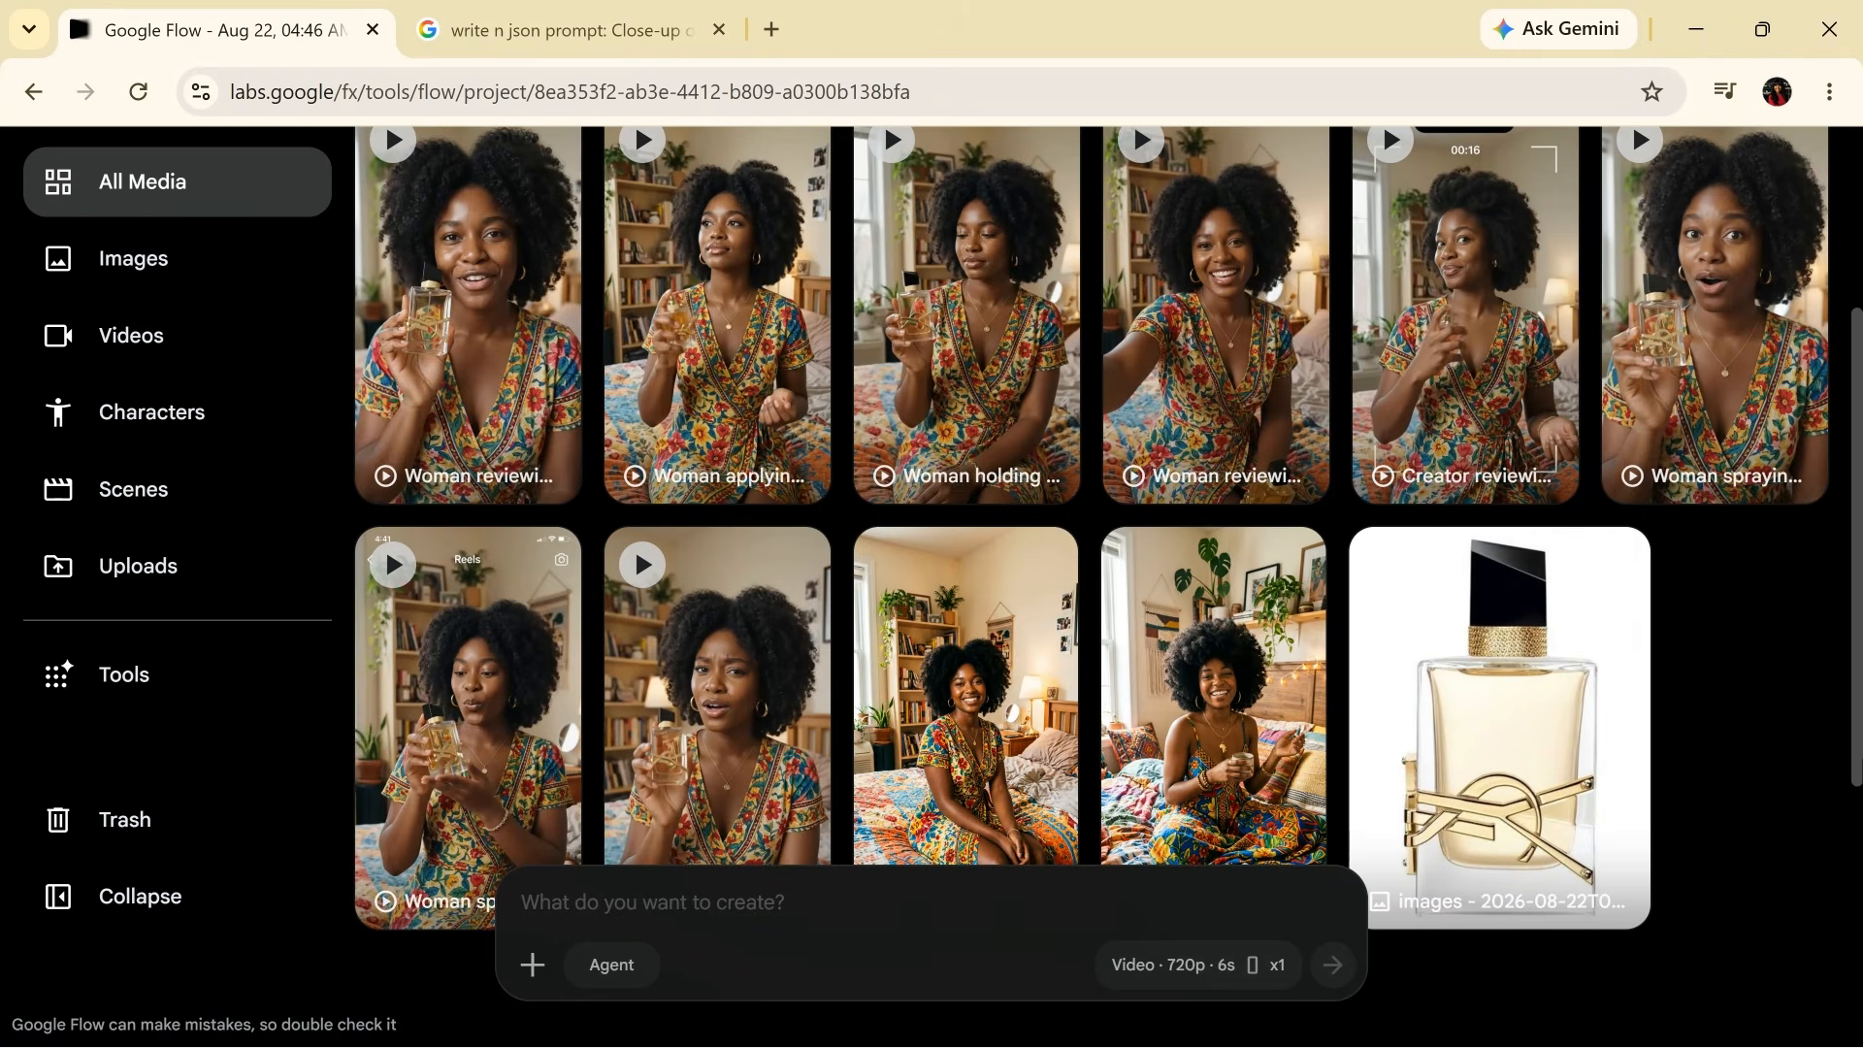
pyautogui.scroll(2, 1853, 640)
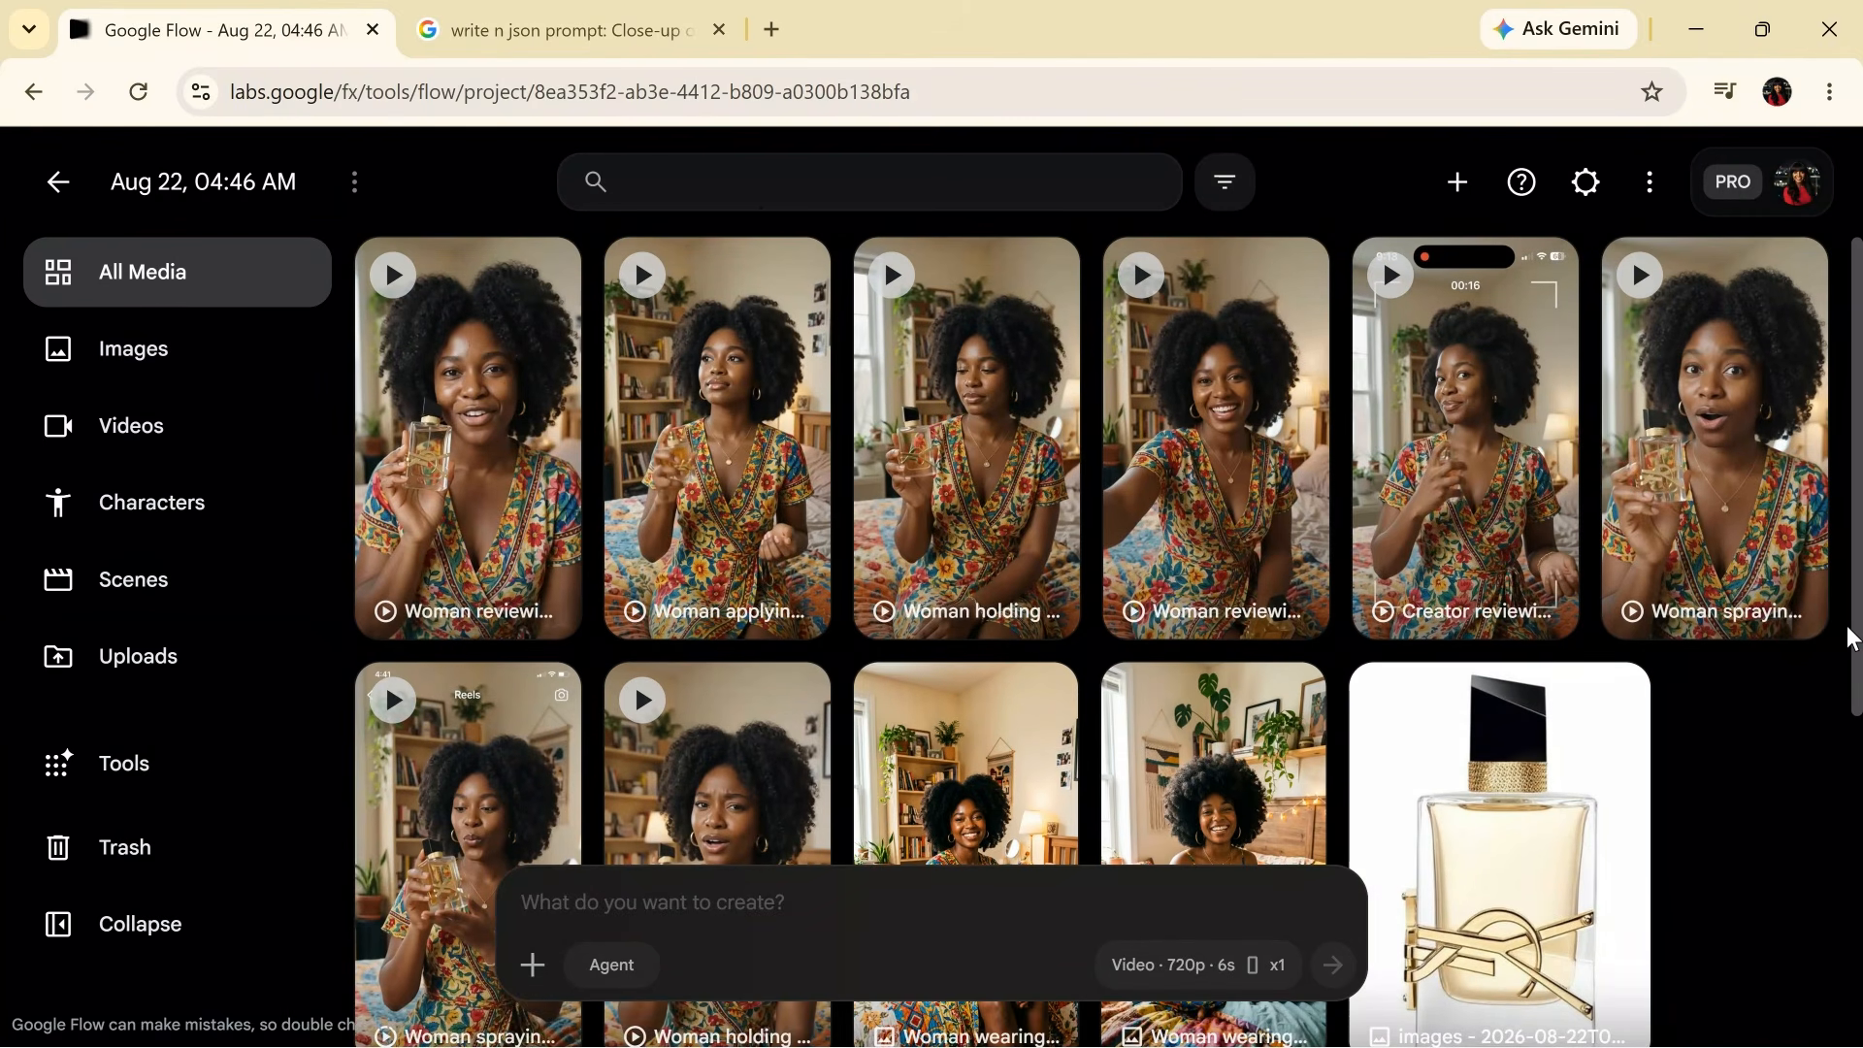